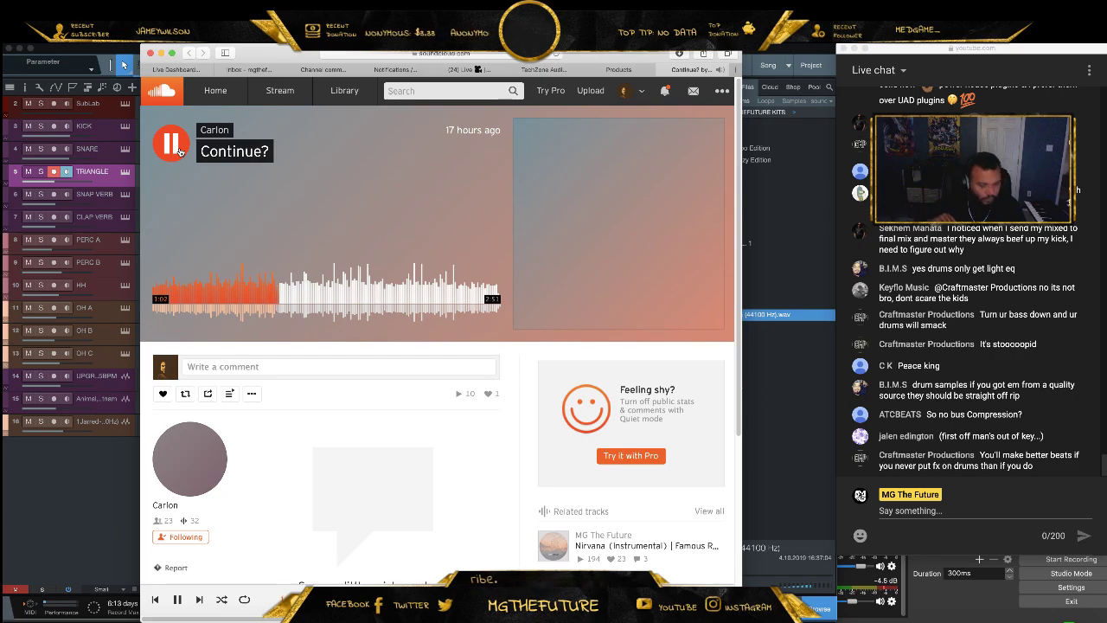
Skip ahead in the playing SoundCloud track, pause it and put the browser away to return to the Studio One song
{"action": "left_click", "coordinate": [362, 294]}
{"action": "key", "text": "space"}
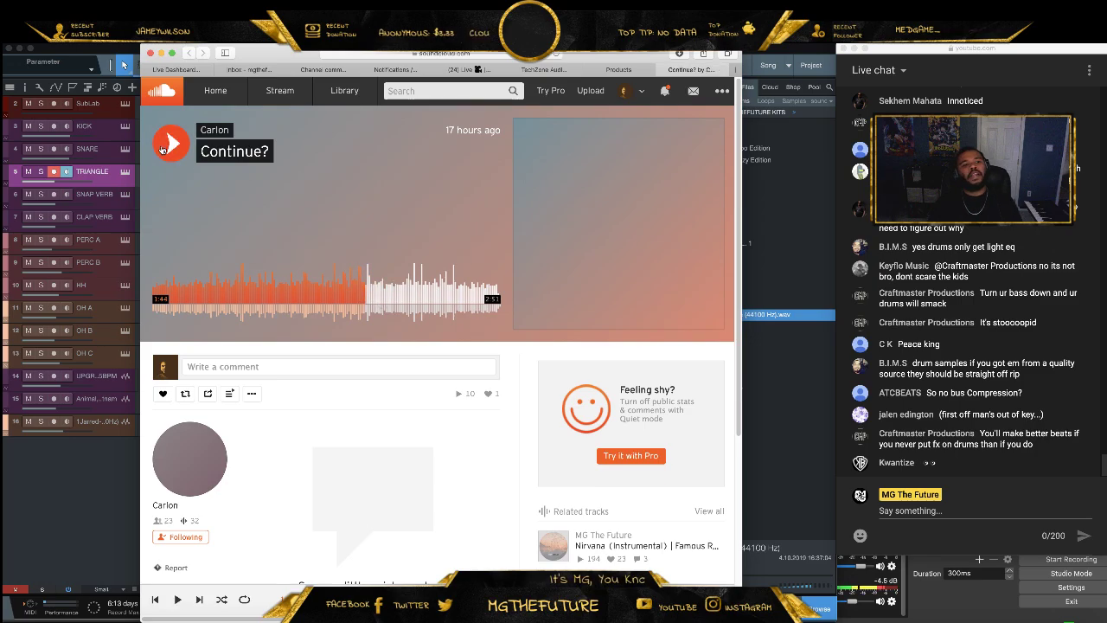
{"action": "left_click", "coordinate": [162, 53]}
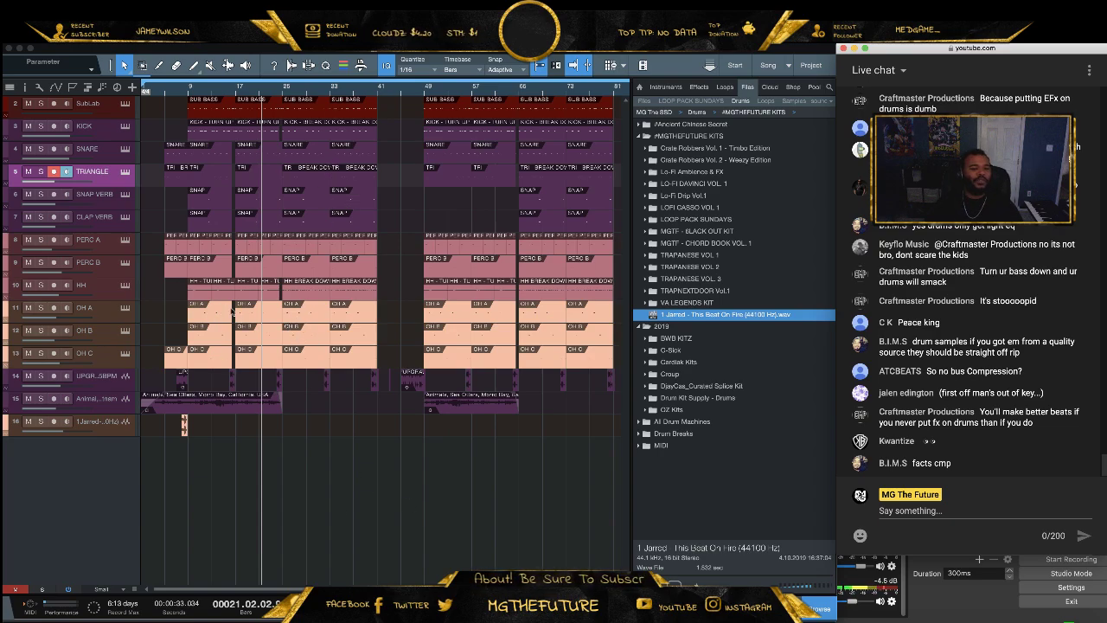
Place the playback cursor at bar 9 and look back through earlier live chat messages
{"action": "left_click", "coordinate": [191, 90]}
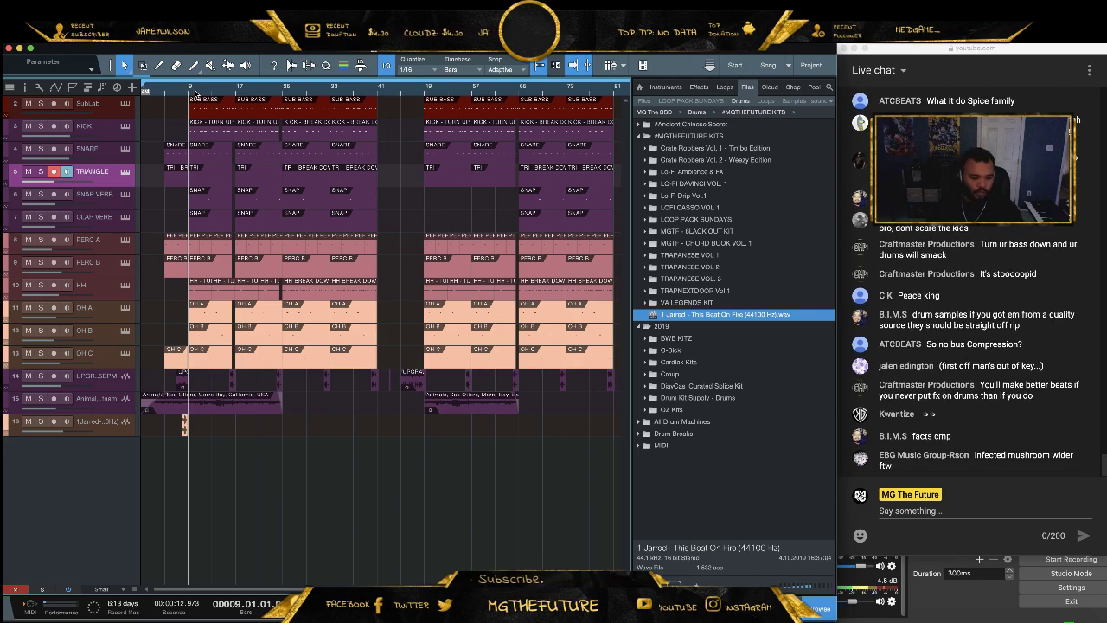
{"action": "left_click", "coordinate": [962, 299]}
{"action": "scroll", "coordinate": [971, 310], "scroll_direction": "up", "scroll_amount": 1}
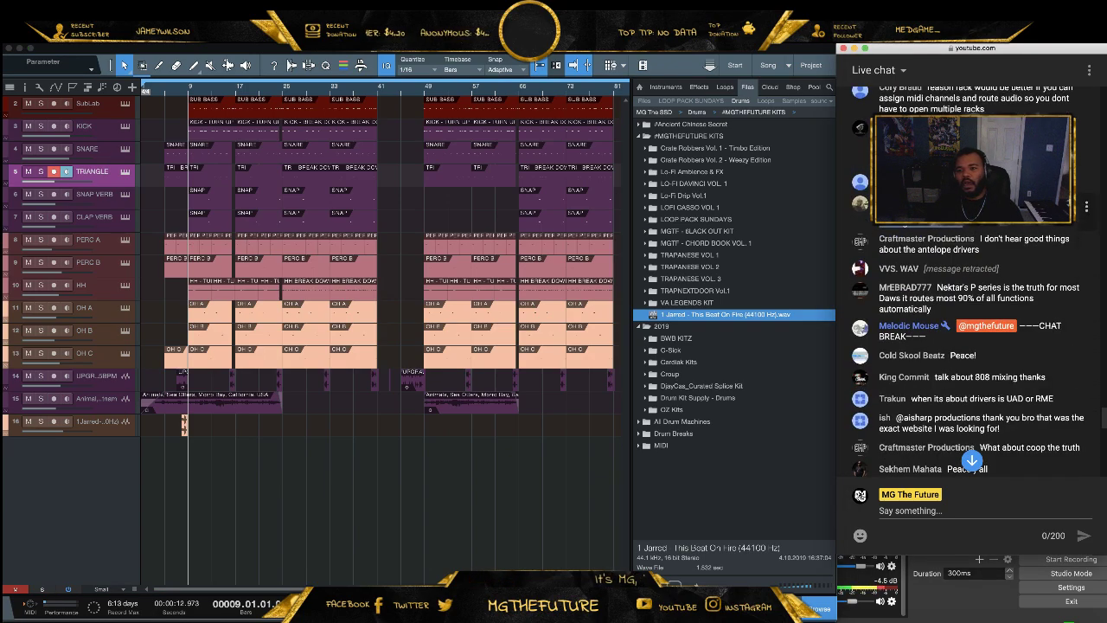
{"action": "left_click", "coordinate": [252, 383]}
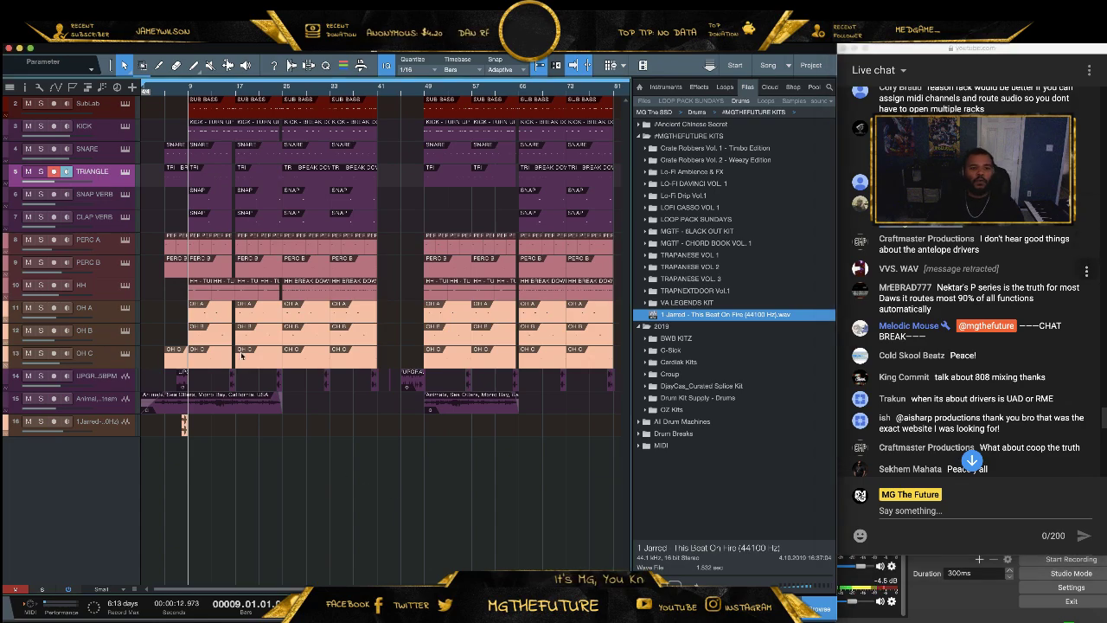
Set the loop range to the first SUB BASS part, from bar 9 to 17, and play it
{"action": "scroll", "coordinate": [204, 97], "scroll_direction": "up", "scroll_amount": 5}
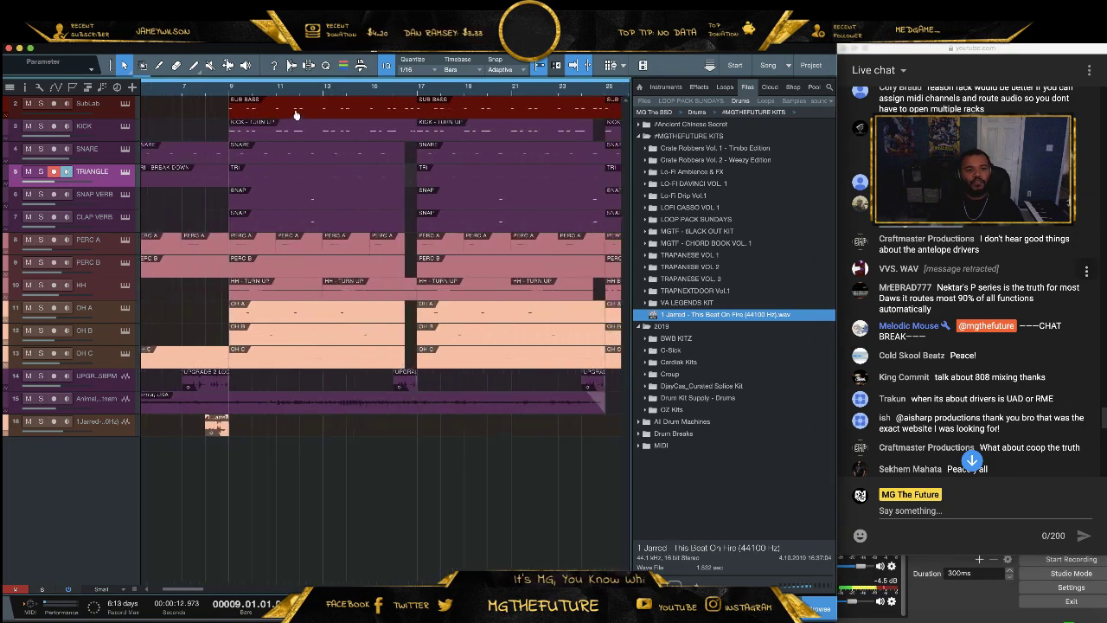
{"action": "scroll", "coordinate": [275, 105], "scroll_direction": "up", "scroll_amount": 2}
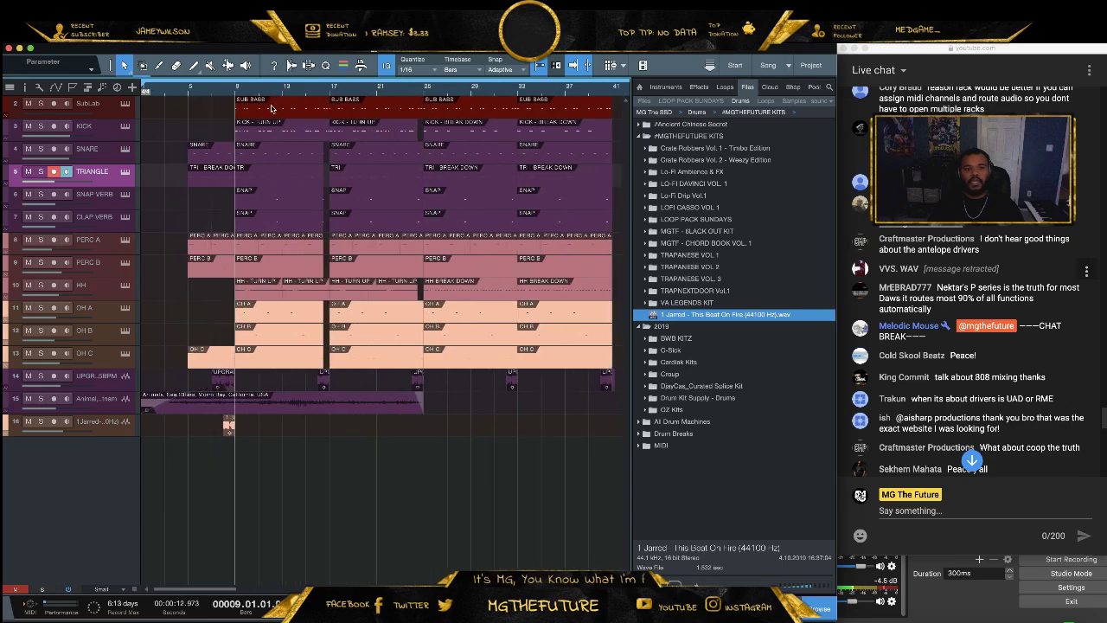
{"action": "left_click", "coordinate": [271, 110]}
{"action": "key", "text": "p"}
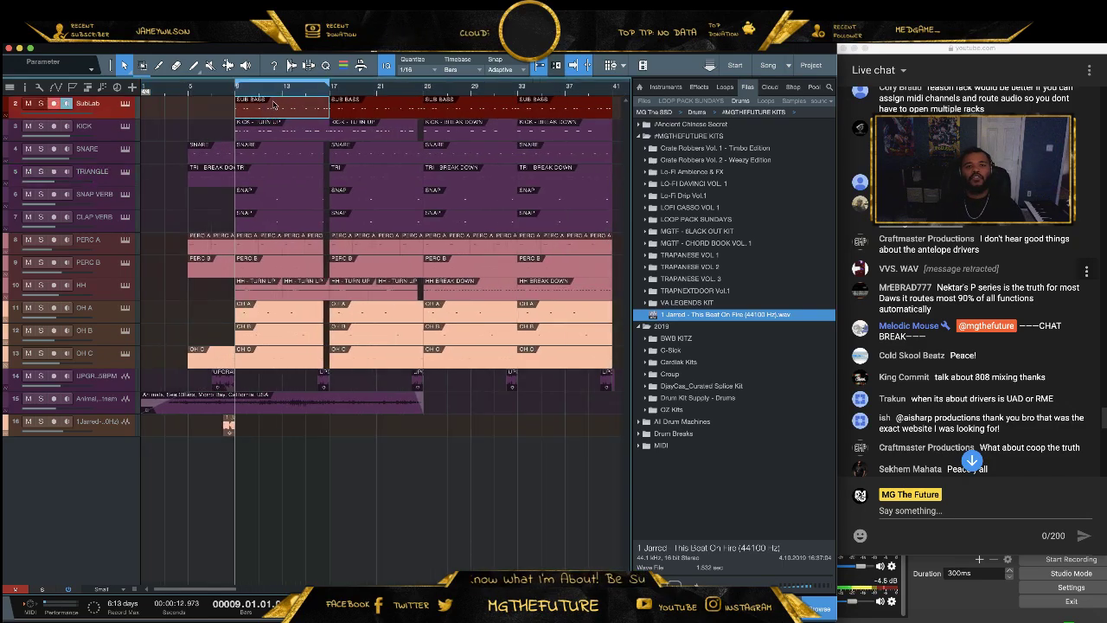
{"action": "scroll", "coordinate": [1063, 320], "scroll_direction": "down", "scroll_amount": 5}
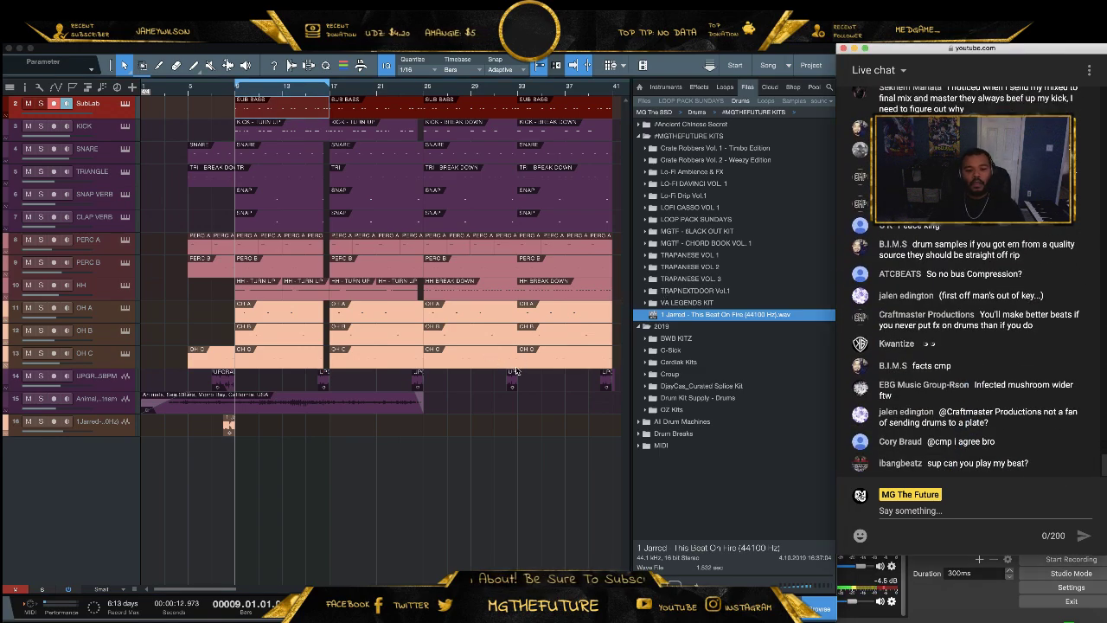
{"action": "left_click", "coordinate": [232, 105]}
{"action": "key", "text": "space"}
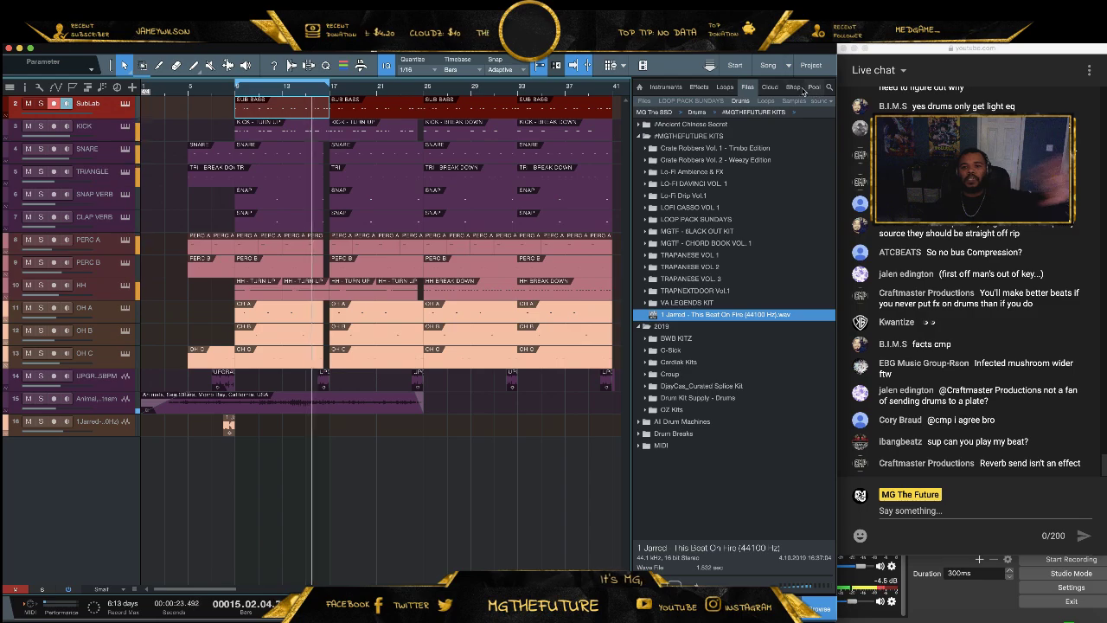
Show the LOOP PACK SUNDAYS location in the file browser, collapse Loop Pack Sundays Vol. 42 and expand Vol. 41
{"action": "left_click", "coordinate": [763, 111]}
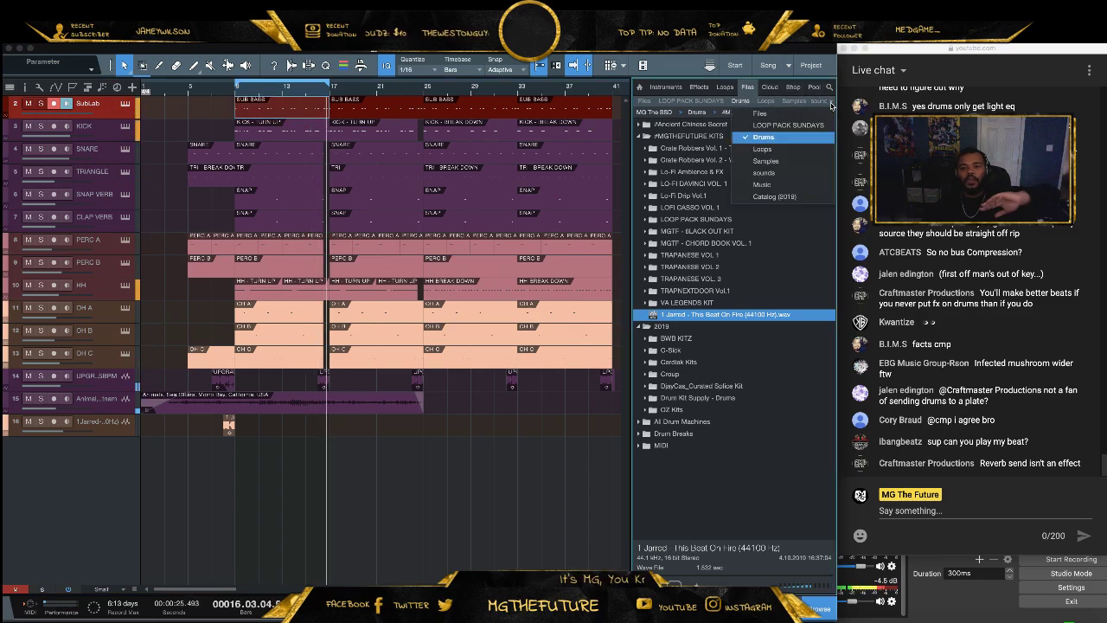
{"action": "left_click", "coordinate": [787, 125]}
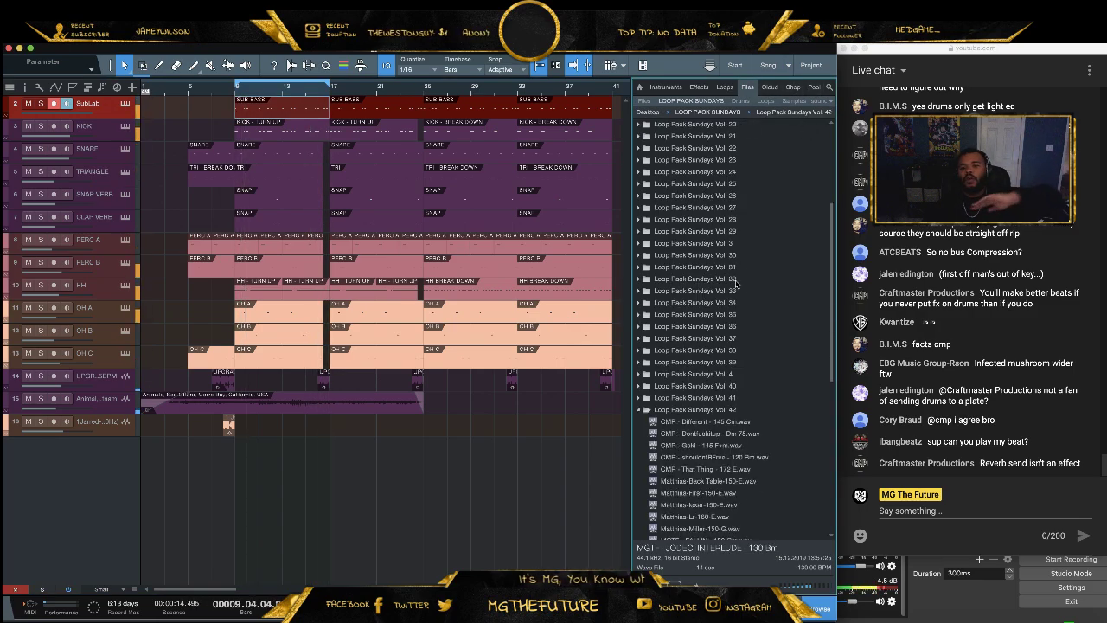
{"action": "key", "text": "Up"}
{"action": "key", "text": "Up"}
{"action": "key", "text": "Left"}
{"action": "key", "text": "Left"}
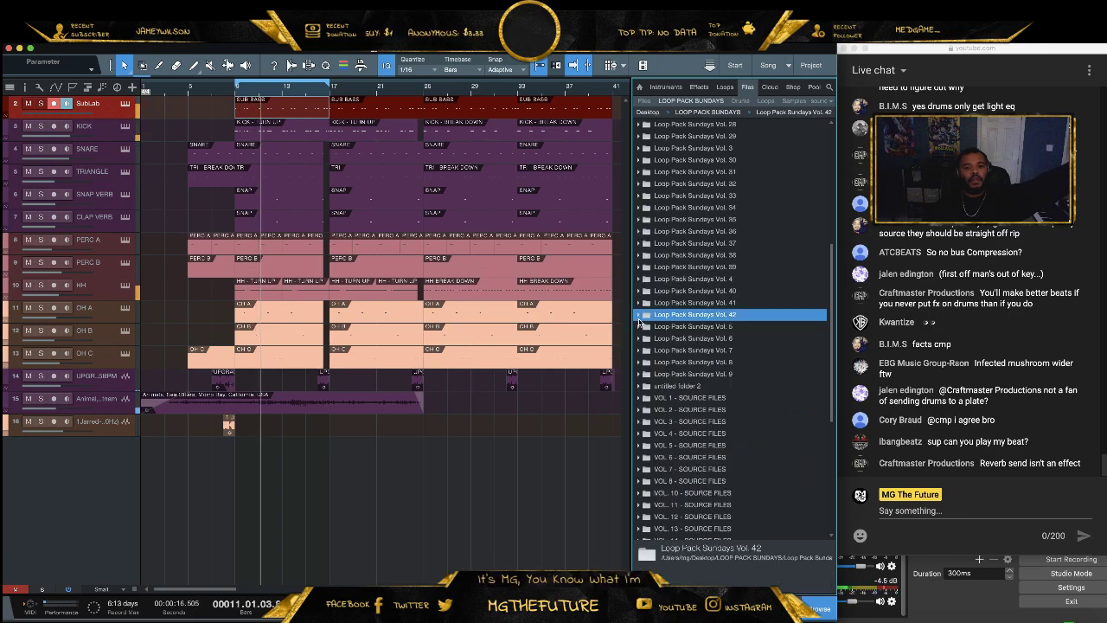
{"action": "key", "text": "Up"}
{"action": "key", "text": "Right"}
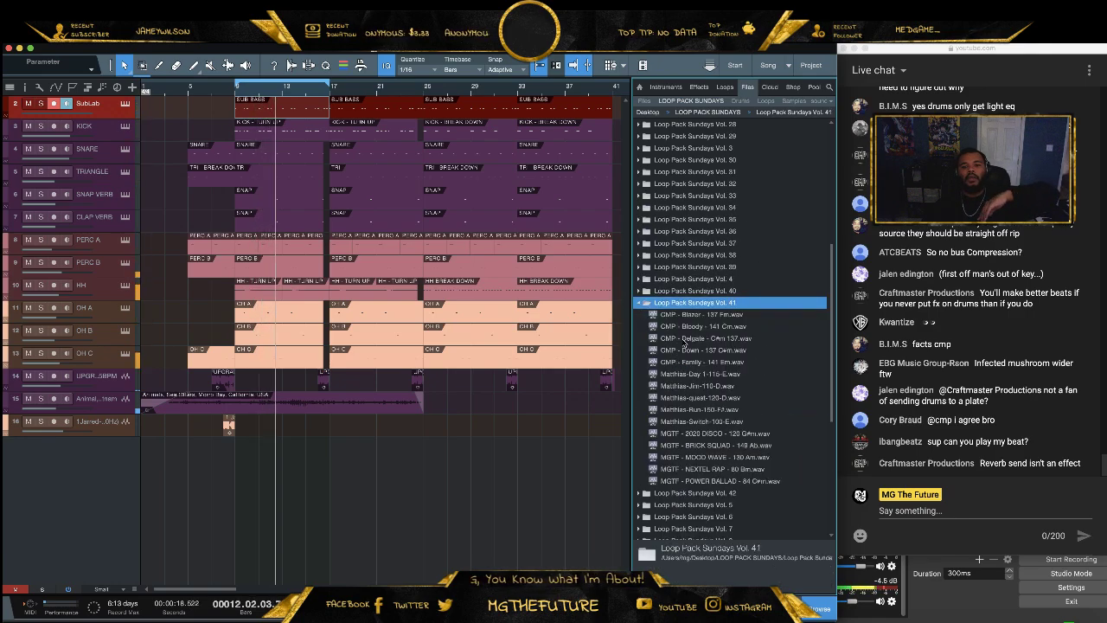
Choose the loop CMP - Delgate - C#m 137.wav and place it on a new track below the others at bar 9
{"action": "key", "text": "Down"}
{"action": "key", "text": "Down"}
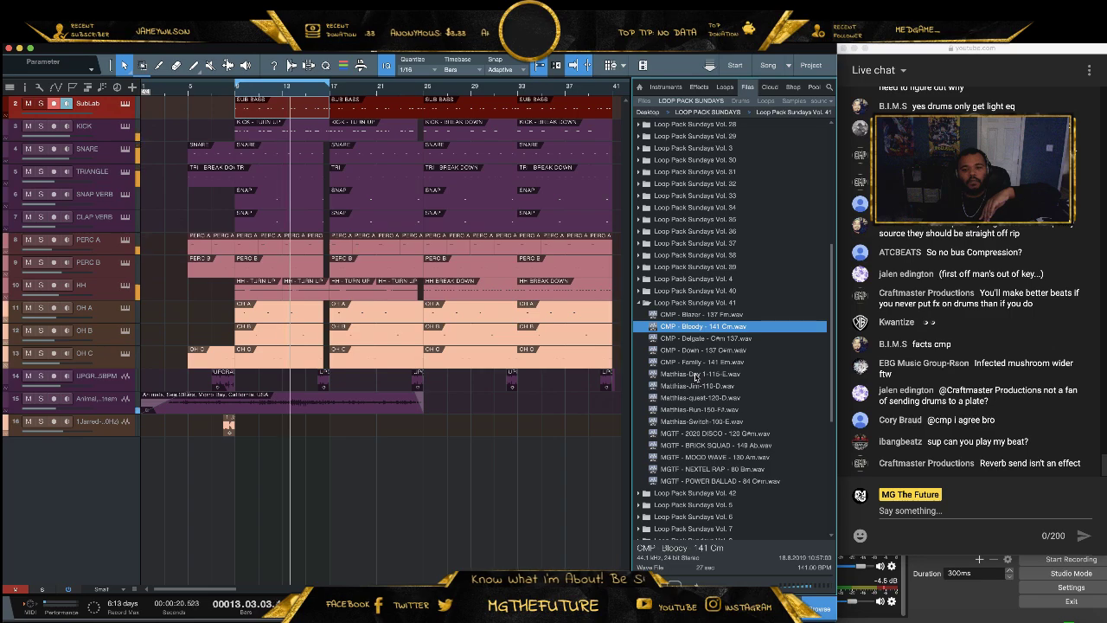
{"action": "left_click", "coordinate": [714, 338]}
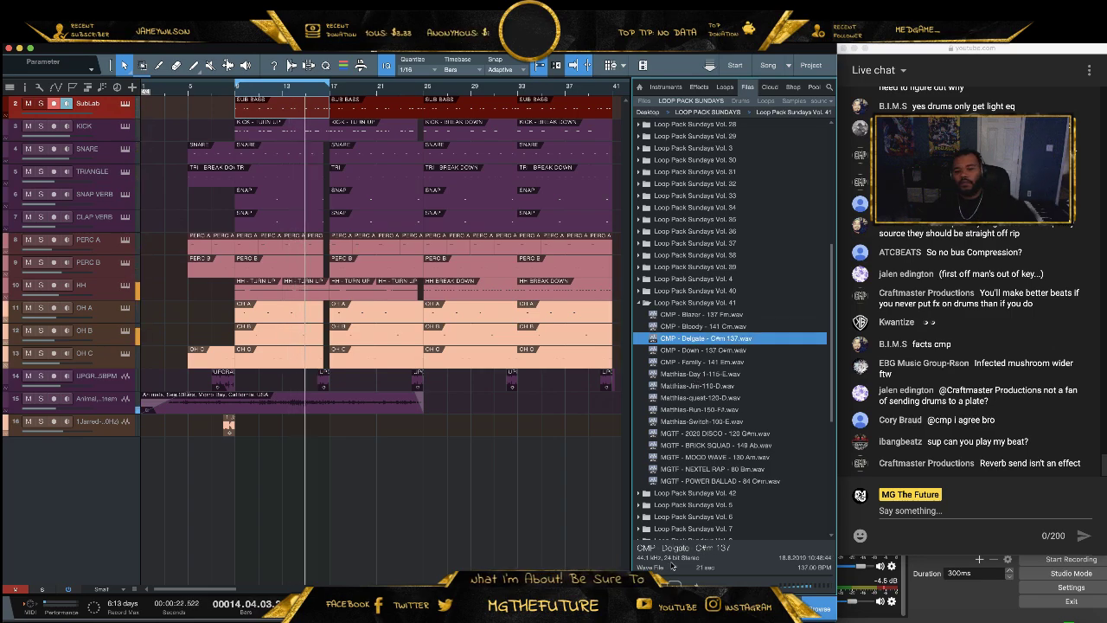
{"action": "left_click_drag", "start_coordinate": [714, 338], "coordinate": [258, 475]}
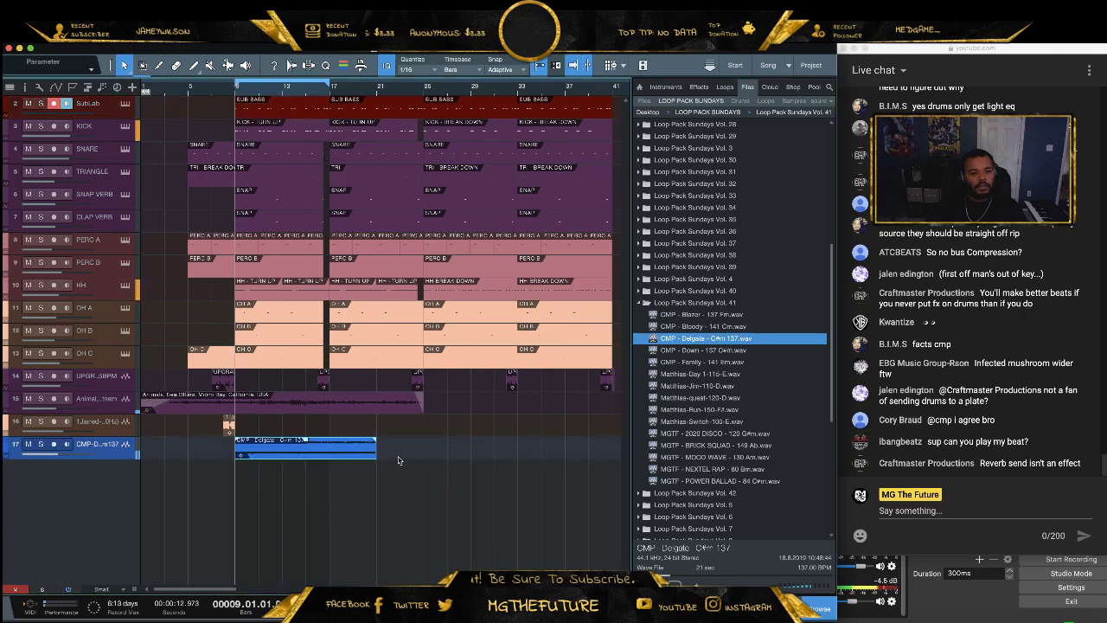
Try the Delgate loop with its end resized to bar 17 and to bar 25, and delete the clip
{"action": "key", "text": "Home"}
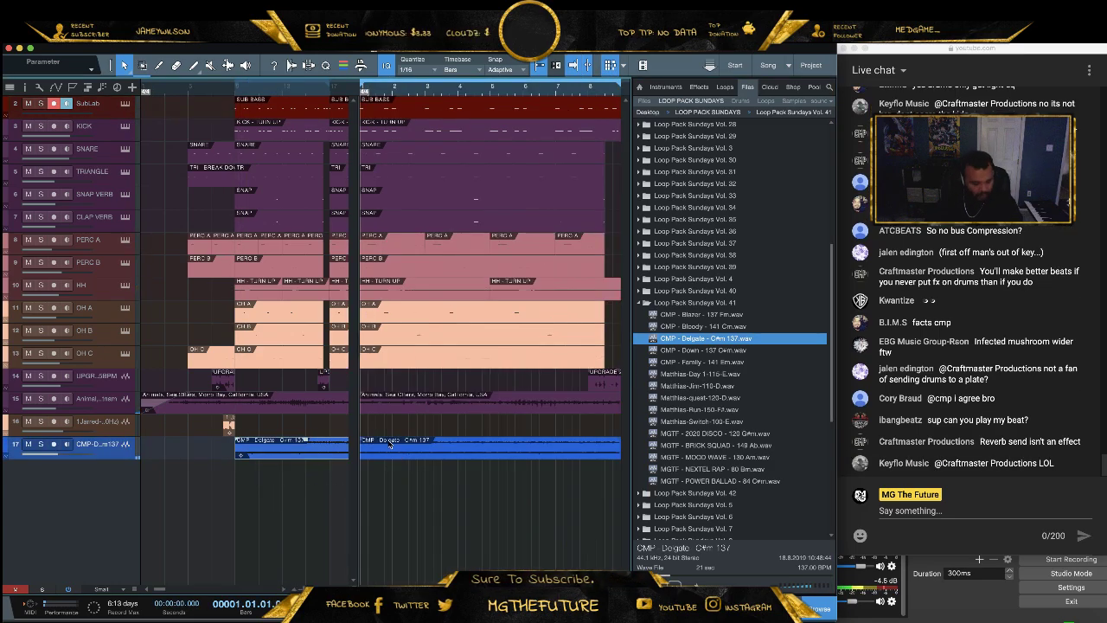
{"action": "left_click_drag", "start_coordinate": [377, 450], "coordinate": [328, 450]}
{"action": "left_click", "coordinate": [236, 91]}
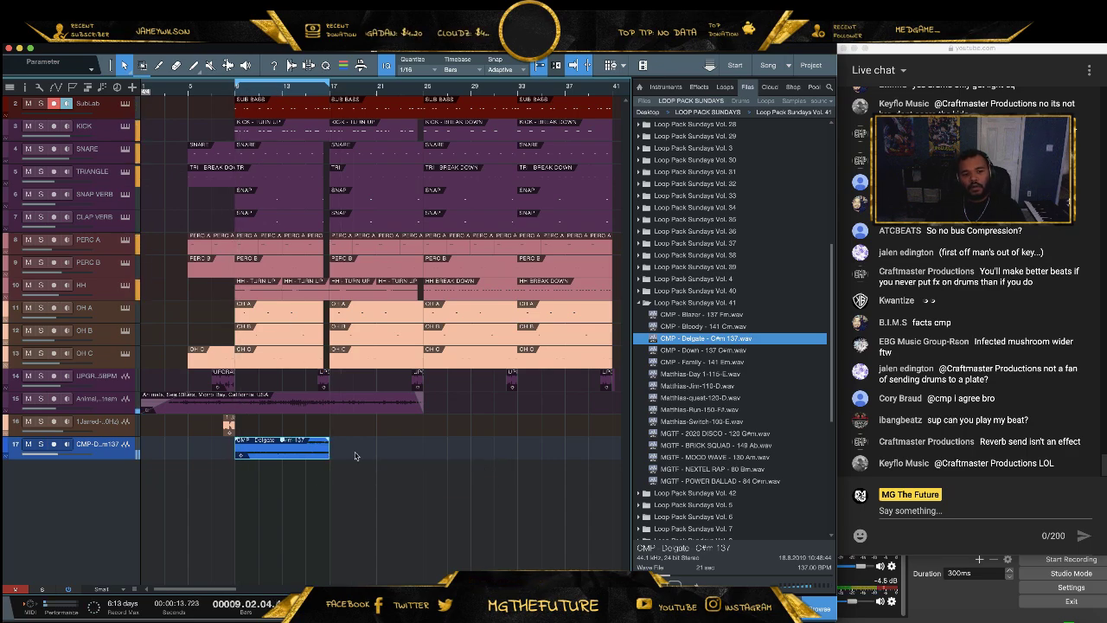
{"action": "left_click_drag", "start_coordinate": [329, 450], "coordinate": [423, 449]}
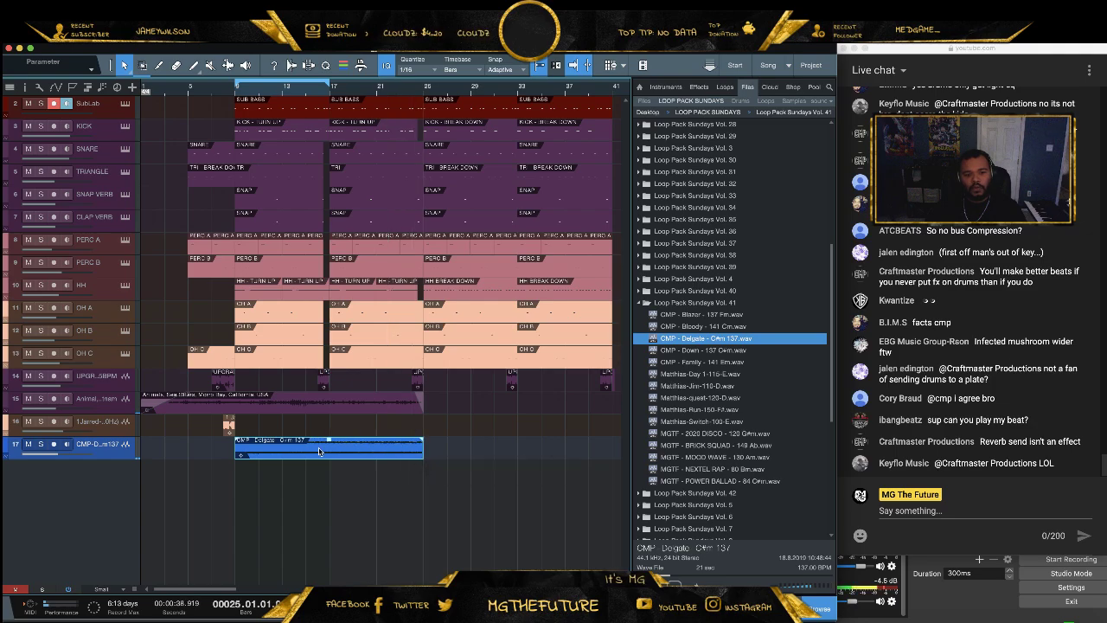
{"action": "key", "text": "space"}
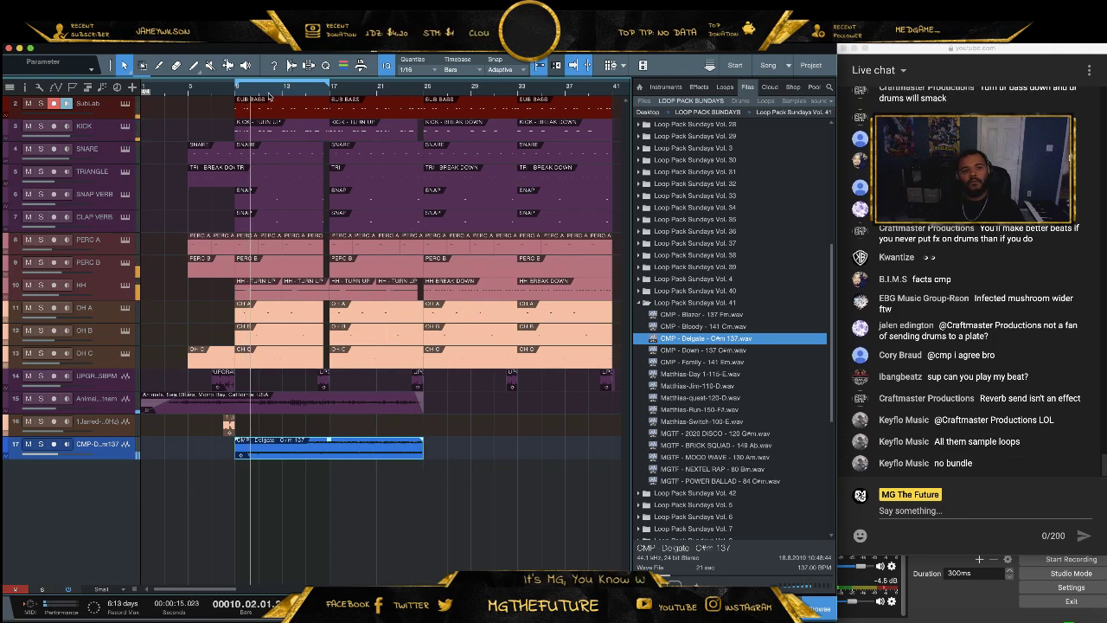
{"action": "key", "text": "Delete"}
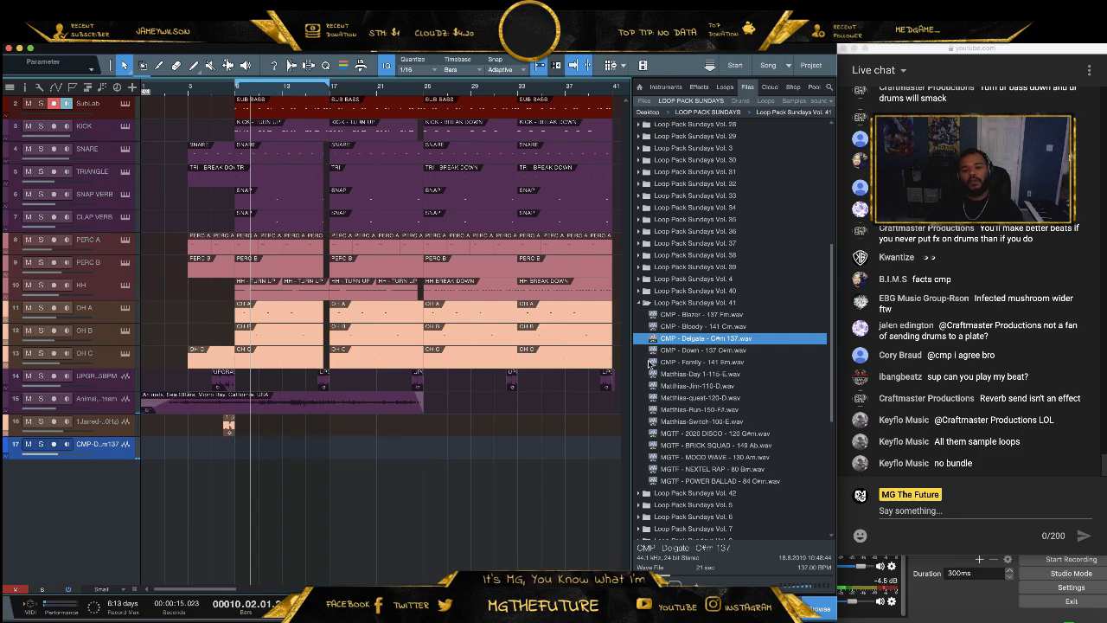
Place CMP - Delgate - C#m 137.wav at bar 9 on track 17 again, play it and set its channel level to -10.4 dB
{"action": "left_click_drag", "start_coordinate": [698, 339], "coordinate": [269, 464]}
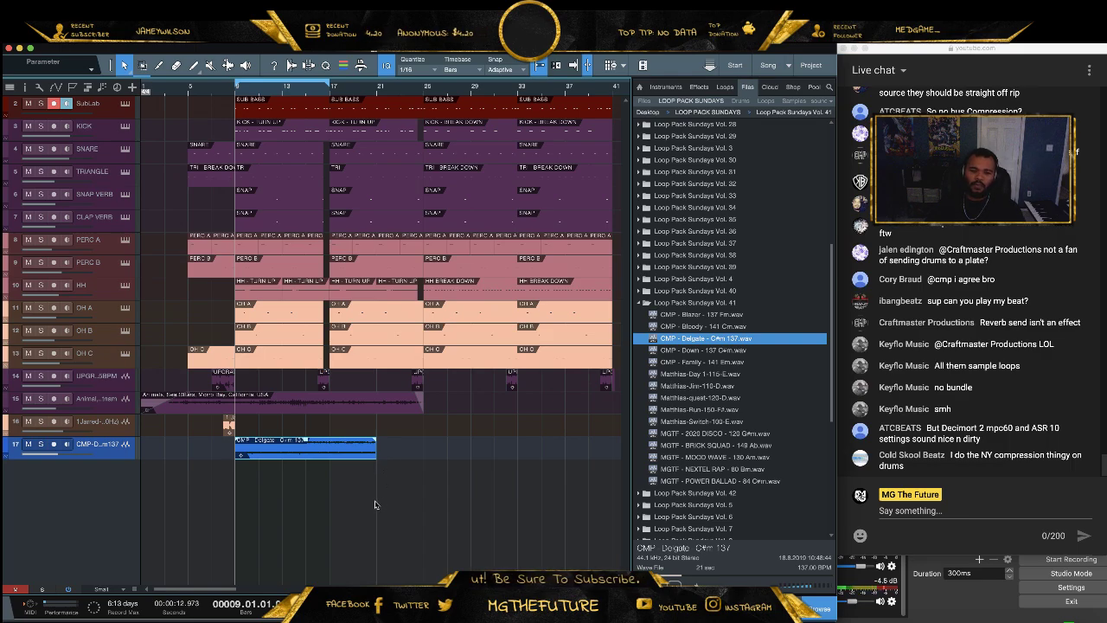
{"action": "key", "text": "space"}
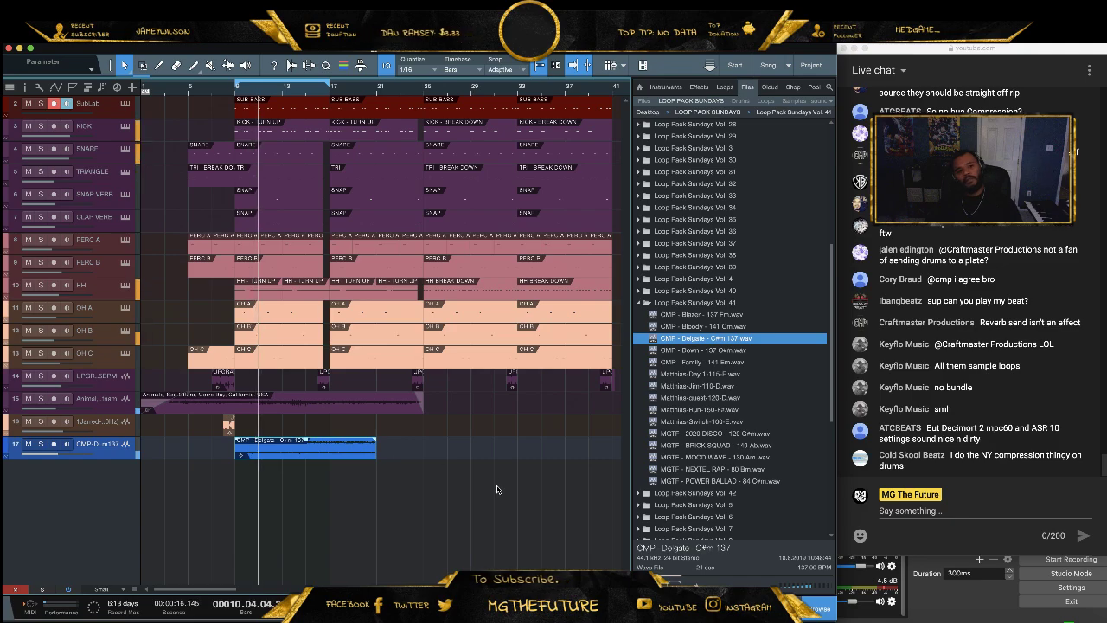
{"action": "key", "text": "F3"}
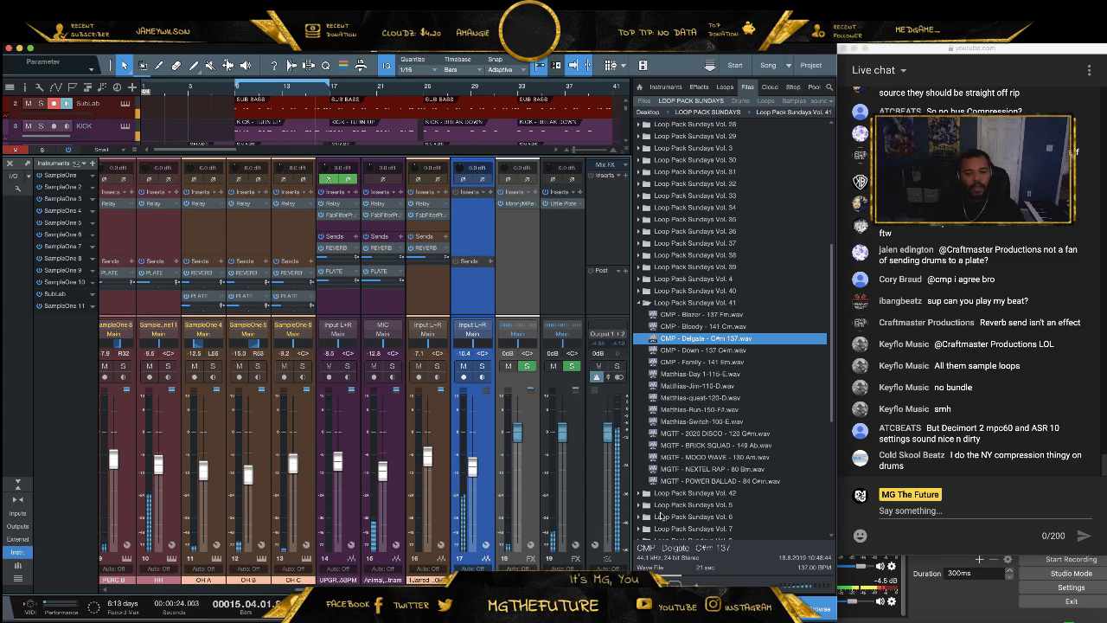
{"action": "key", "text": "F3"}
Extract the chords of the Delgate loop to the chord track
{"action": "right_click", "coordinate": [263, 450]}
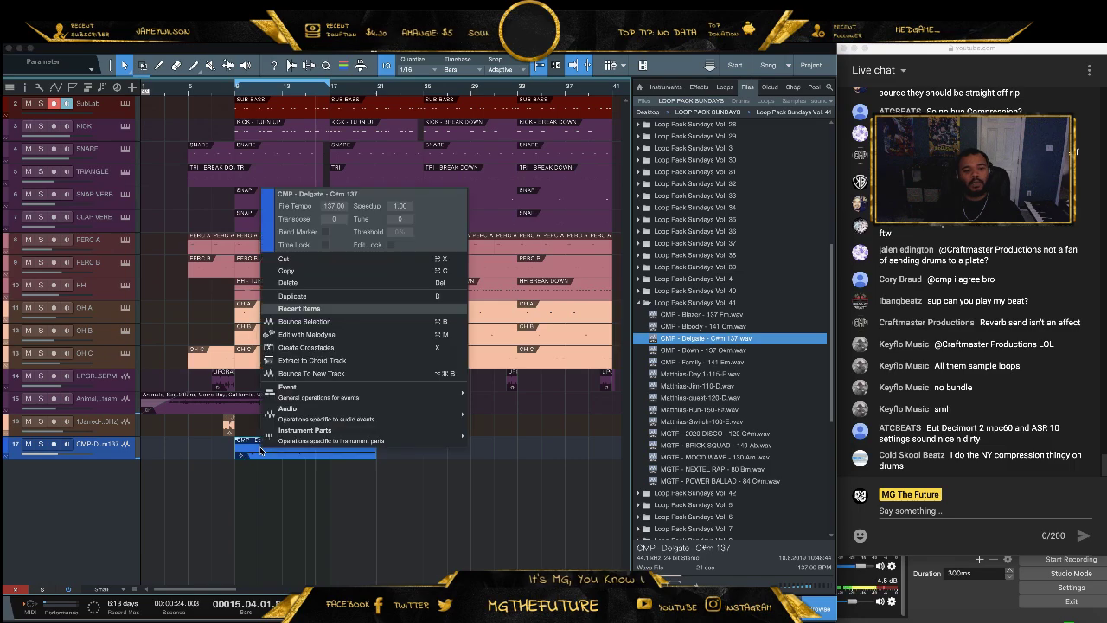
{"action": "mouse_move", "coordinate": [424, 416]}
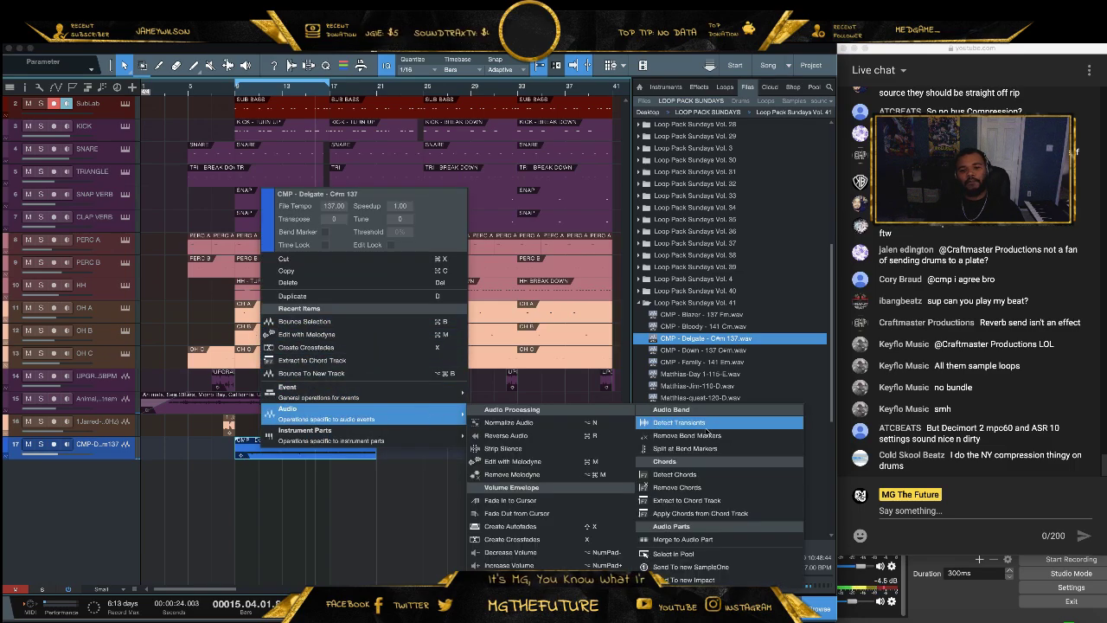
{"action": "left_click", "coordinate": [700, 499]}
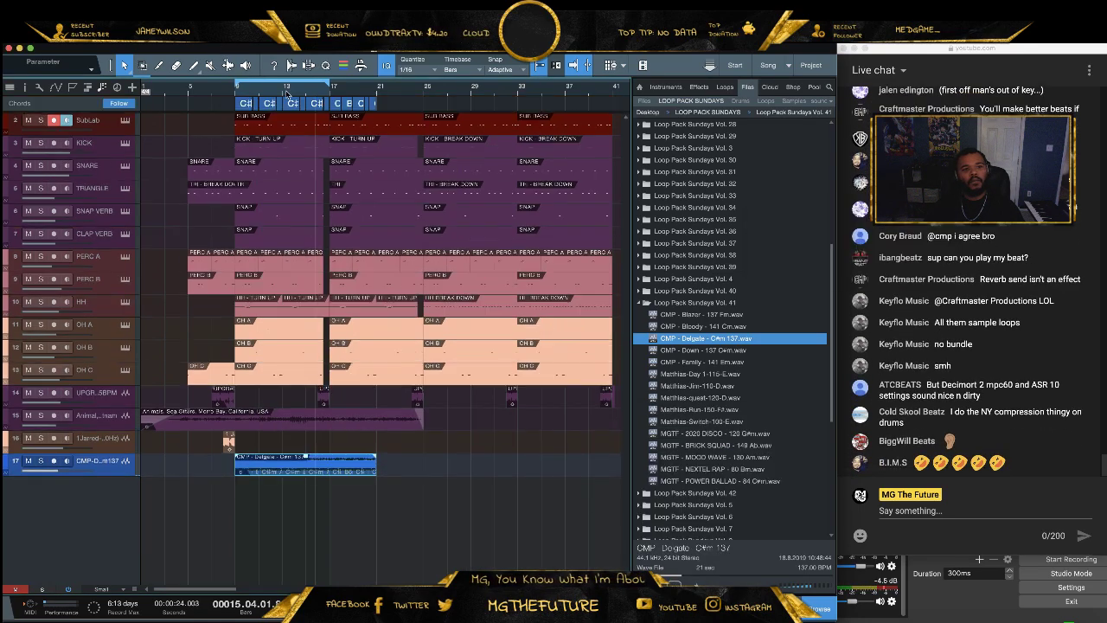
{"action": "key", "text": "e"}
{"action": "key", "text": "e"}
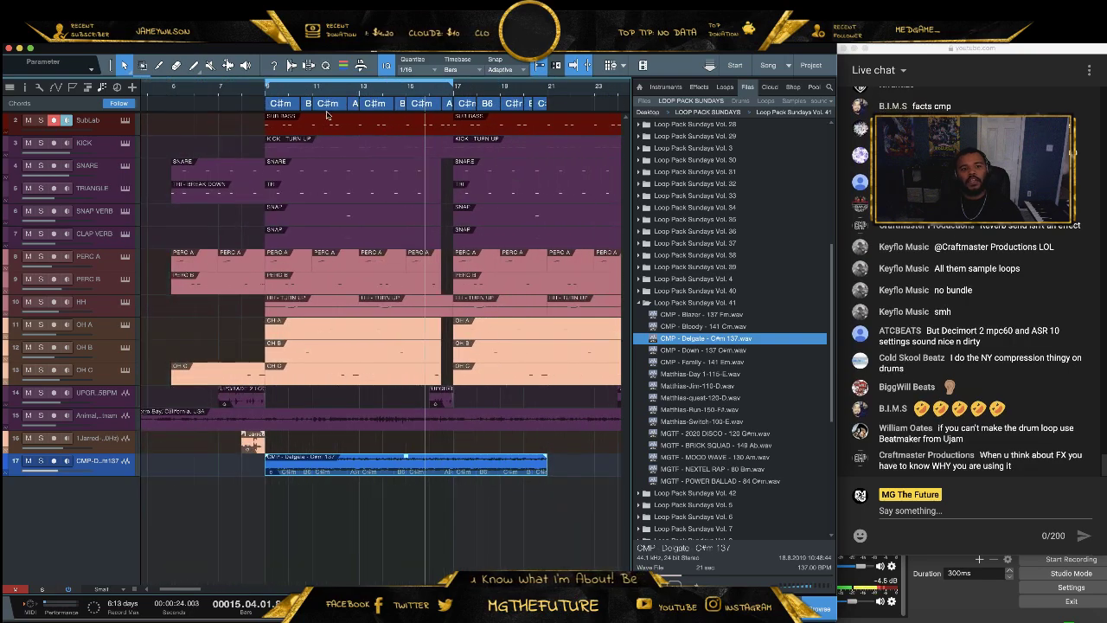
Show the track inspector and set the SubLab track to follow chords in Bass mode
{"action": "left_click", "coordinate": [25, 87]}
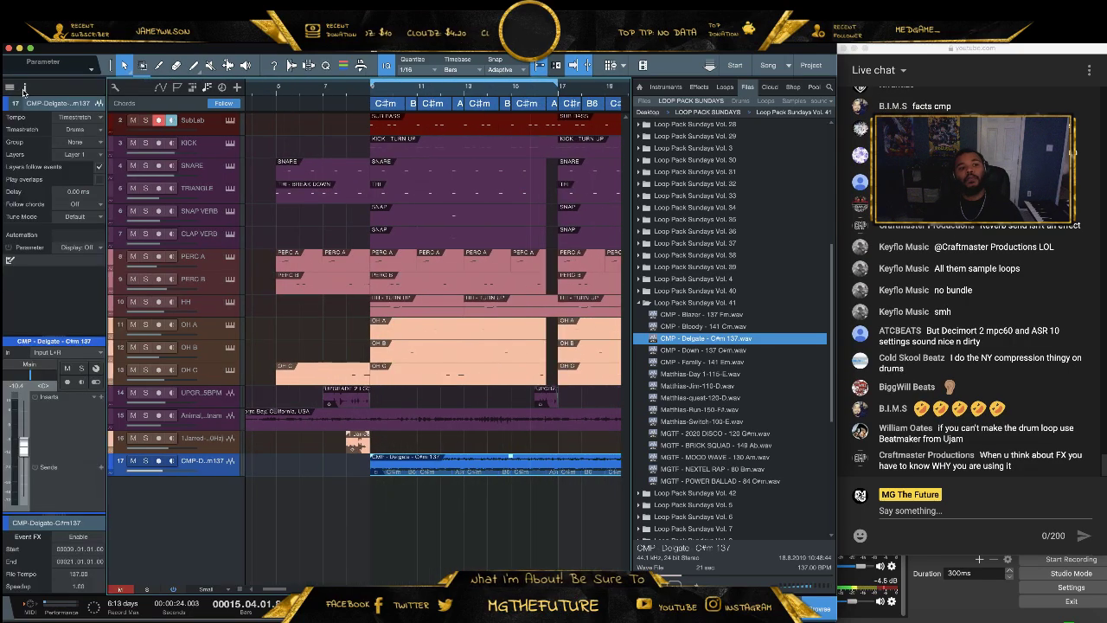
{"action": "left_click", "coordinate": [211, 131]}
{"action": "left_click", "coordinate": [90, 130]}
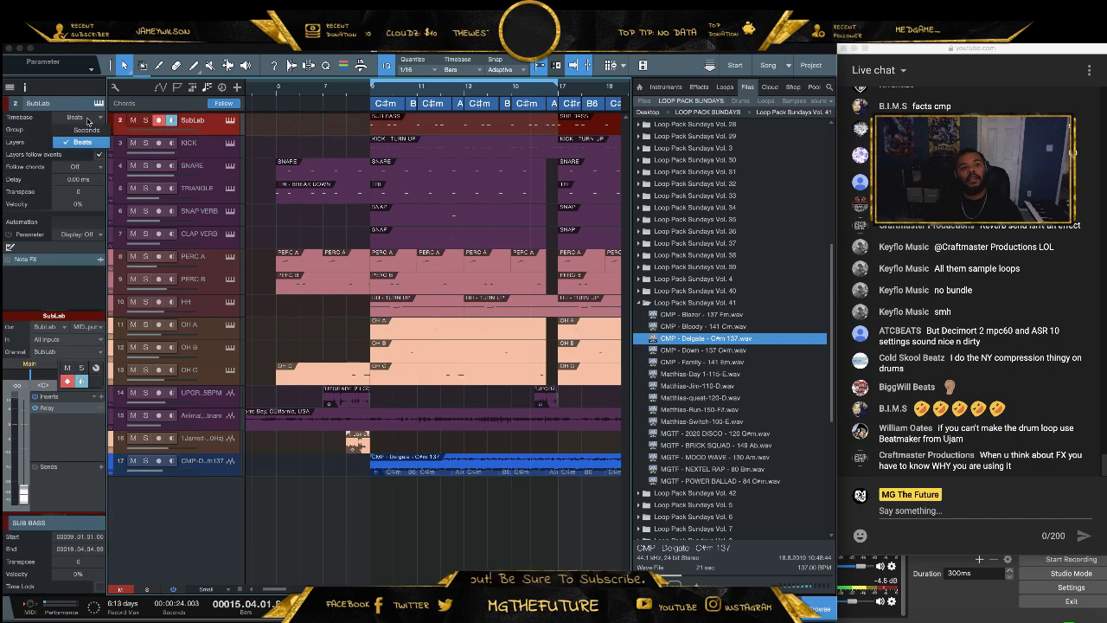
{"action": "left_click", "coordinate": [87, 142]}
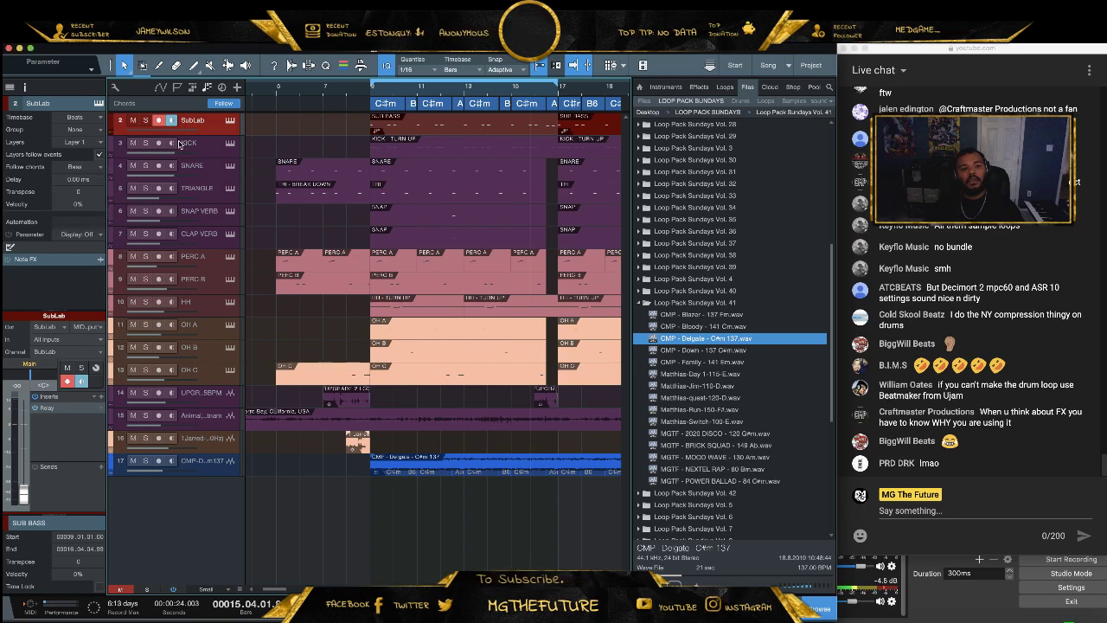
Raise the SubLab channel's volume to -5.7 dB in the mixer while the loop plays, and hide the mixer
{"action": "key", "text": "F3"}
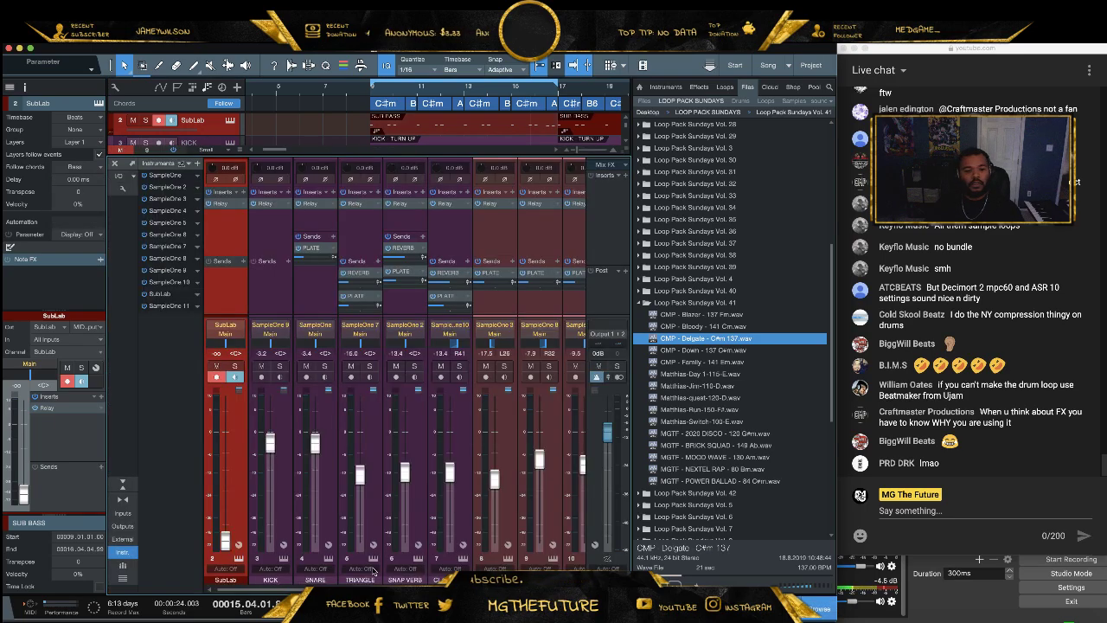
{"action": "left_click_drag", "start_coordinate": [226, 541], "coordinate": [223, 451]}
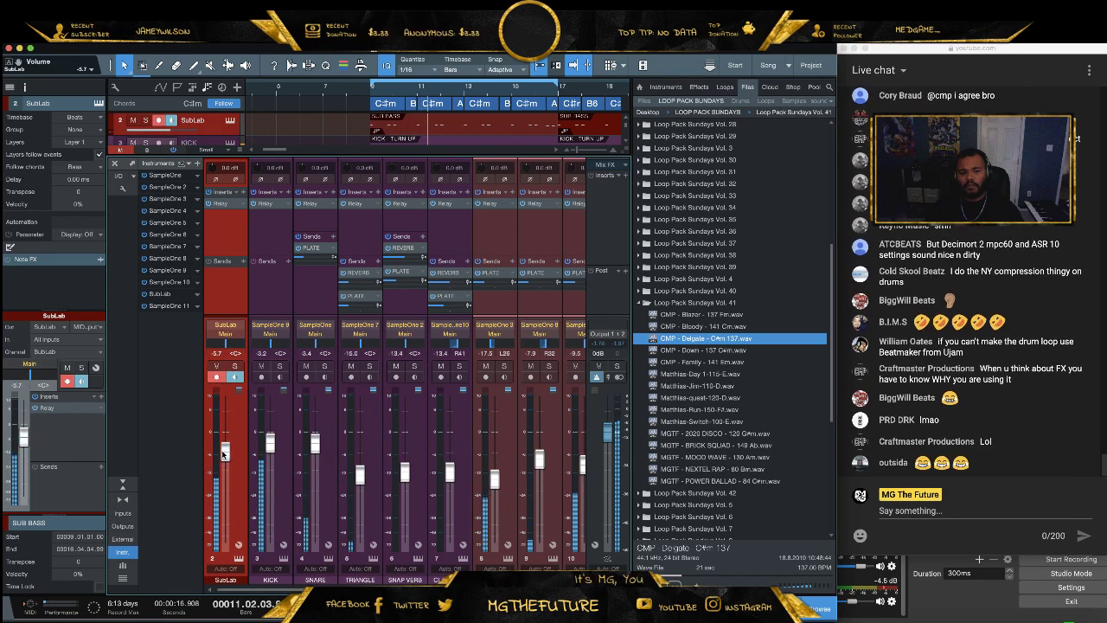
{"action": "key", "text": "F3"}
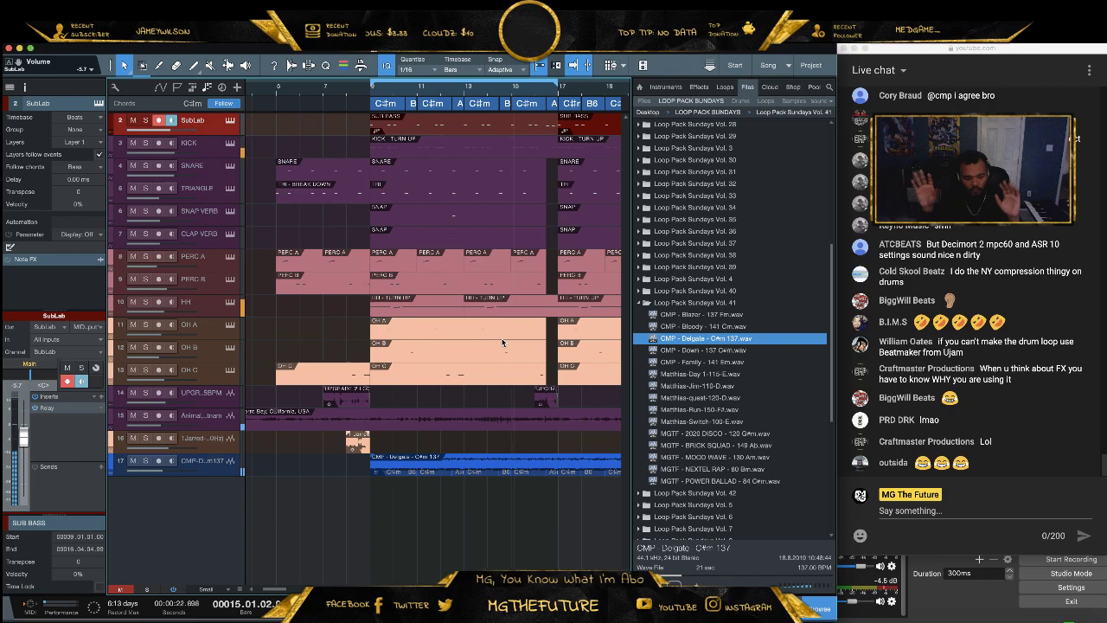
Try transposing the Delgate loop event by -12 semitones and set its transposition back to 0
{"action": "right_click", "coordinate": [446, 462]}
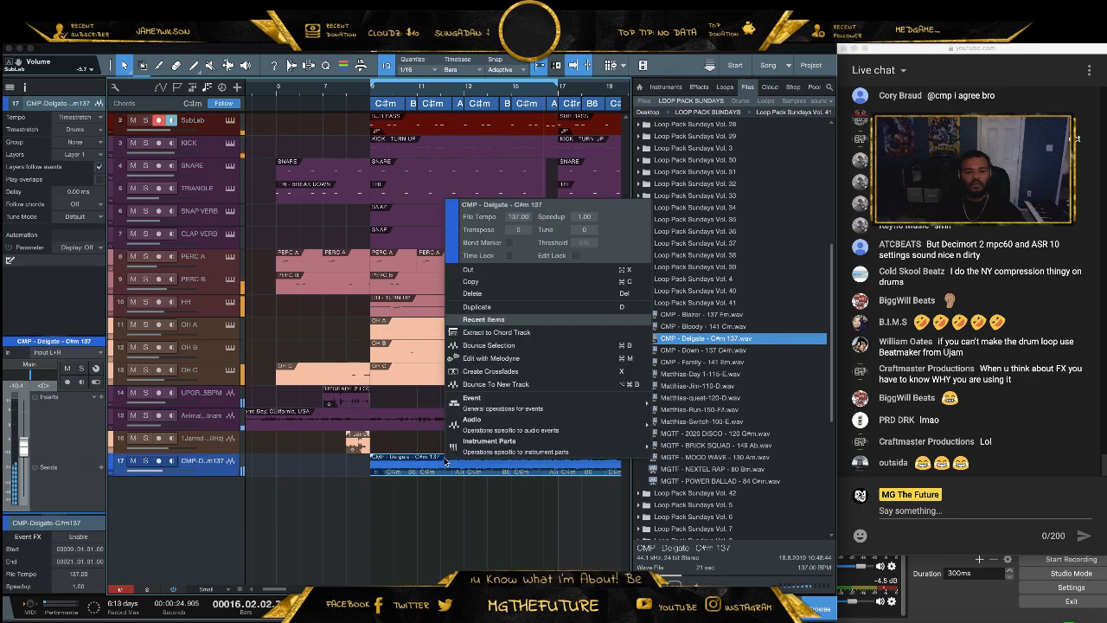
{"action": "left_click_drag", "start_coordinate": [518, 229], "coordinate": [517, 244]}
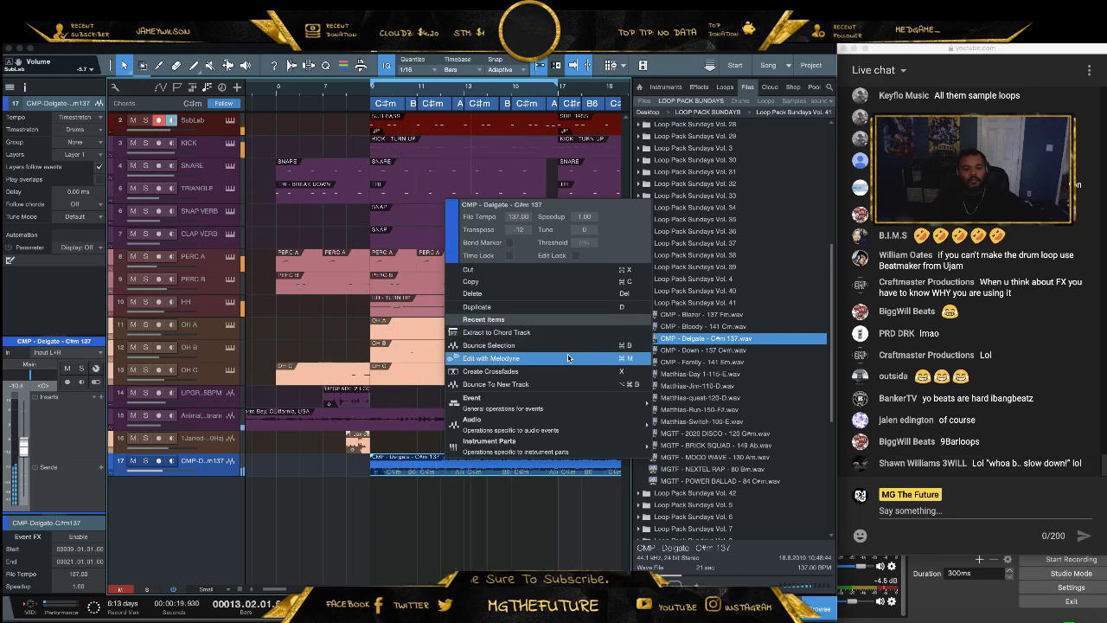
{"action": "double_click", "coordinate": [517, 229]}
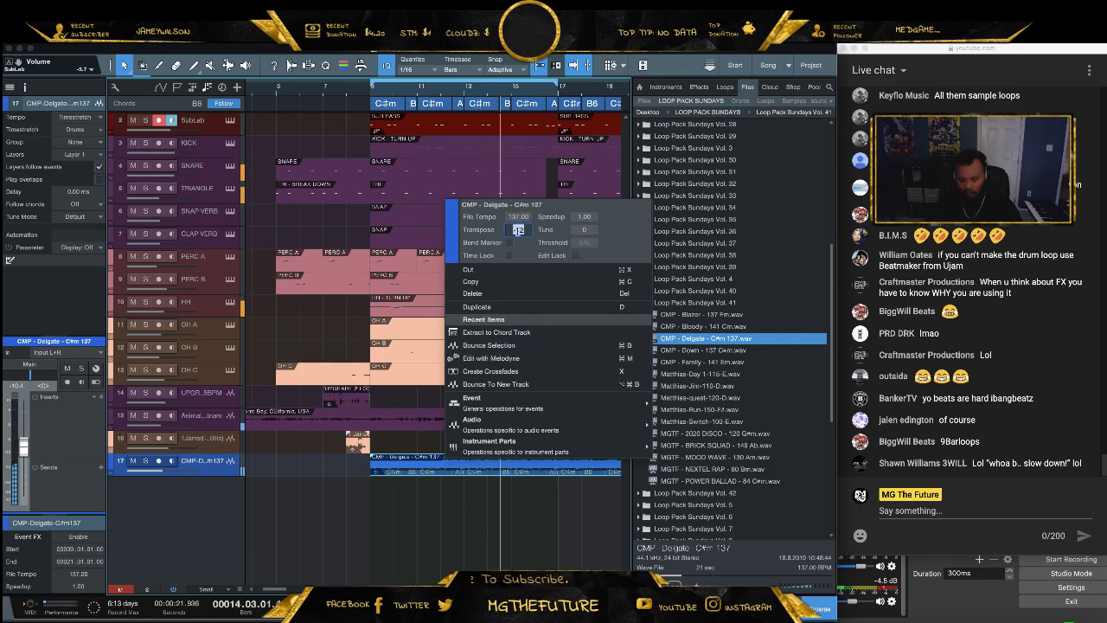
{"action": "type", "text": "0"}
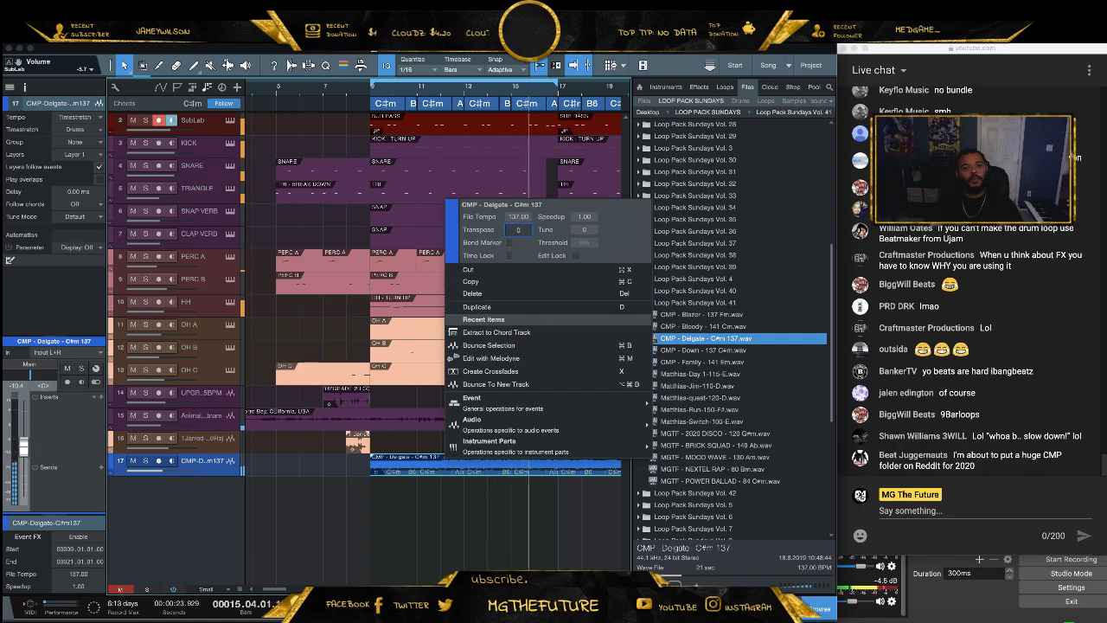
{"action": "key", "text": "Return"}
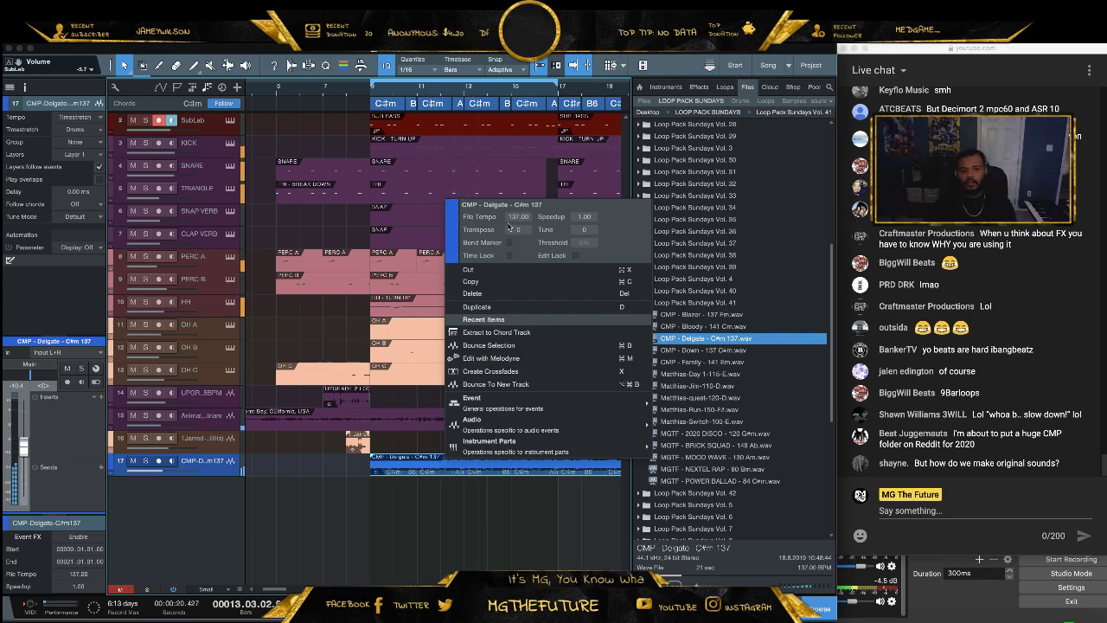
{"action": "left_click", "coordinate": [488, 371]}
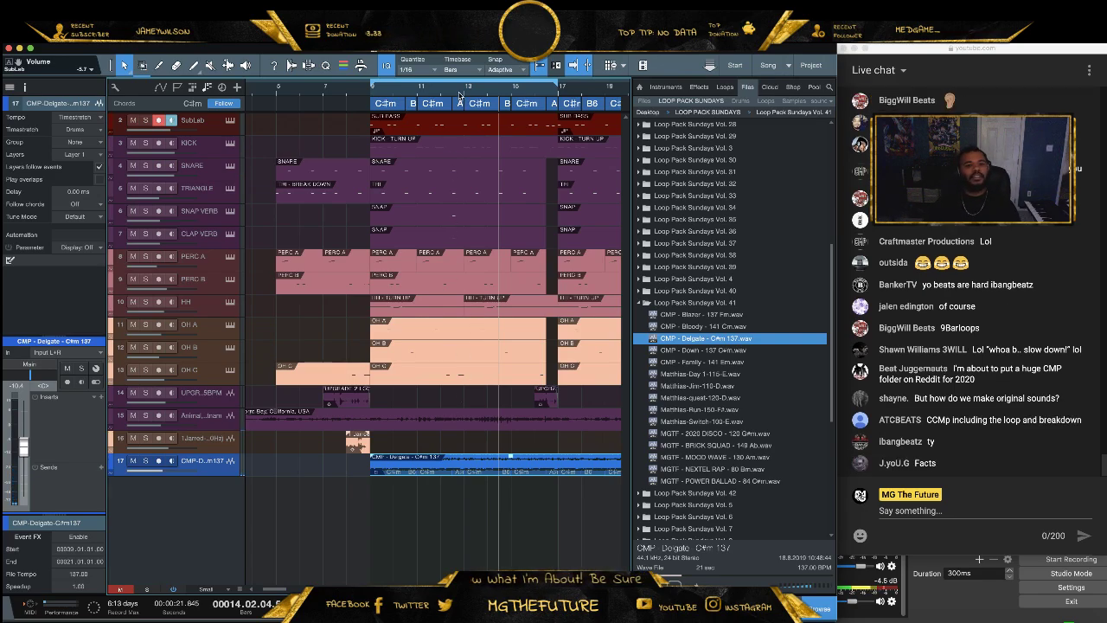
Delete the Delgate loop event from track 17 and undo the deletion
{"action": "key", "text": "w"}
{"action": "key", "text": "w"}
{"action": "key", "text": "w"}
{"action": "key", "text": "w"}
{"action": "key", "text": "w"}
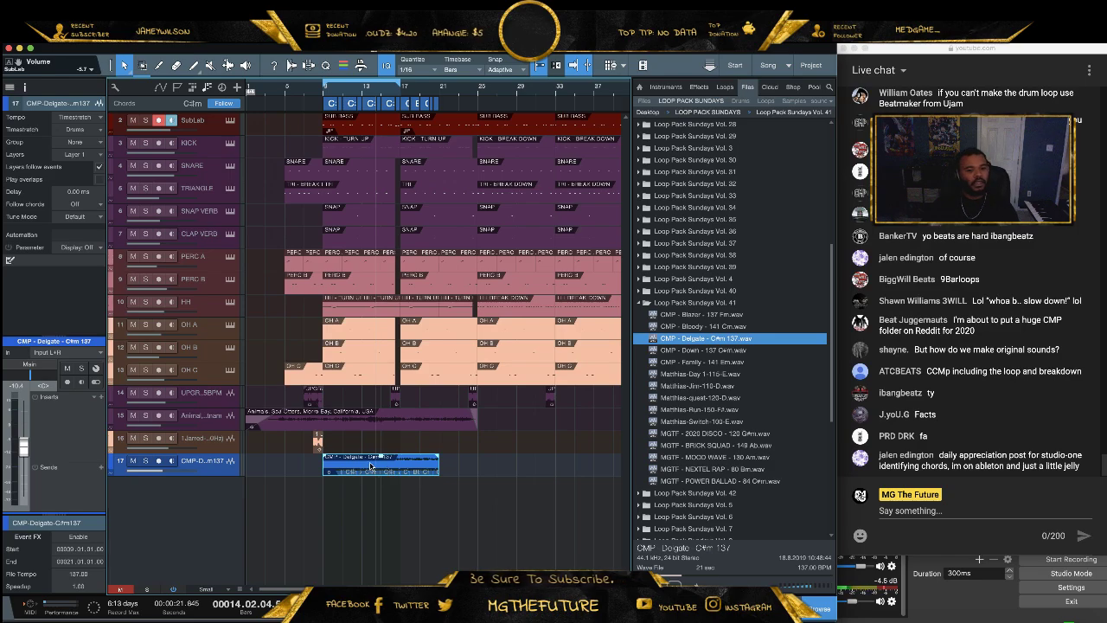
{"action": "key", "text": "Delete"}
{"action": "key", "text": "ctrl+z"}
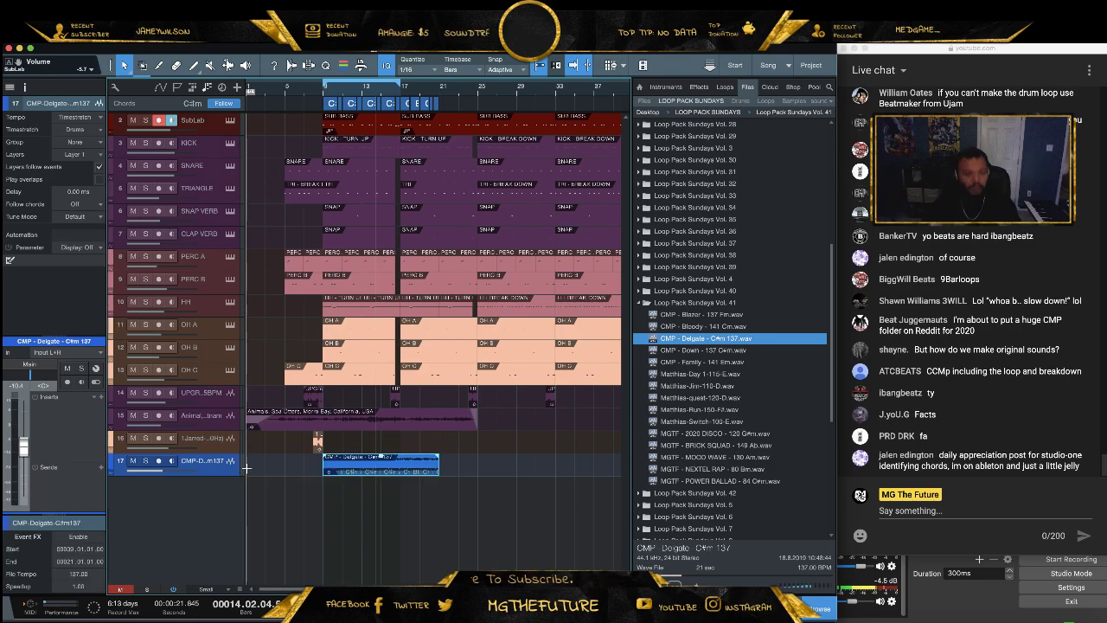
Mute the Delgate loop track, show the mixer and mute the Animals ambience channel as well
{"action": "left_click", "coordinate": [132, 460]}
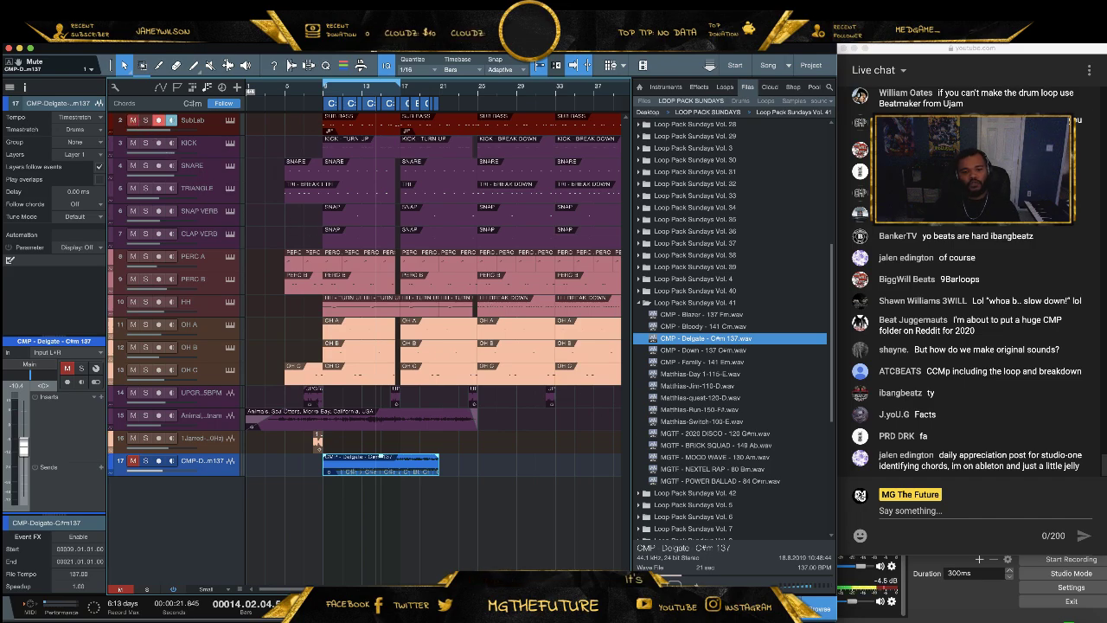
{"action": "key", "text": "F3"}
{"action": "scroll", "coordinate": [230, 587], "scroll_direction": "left", "scroll_amount": 5}
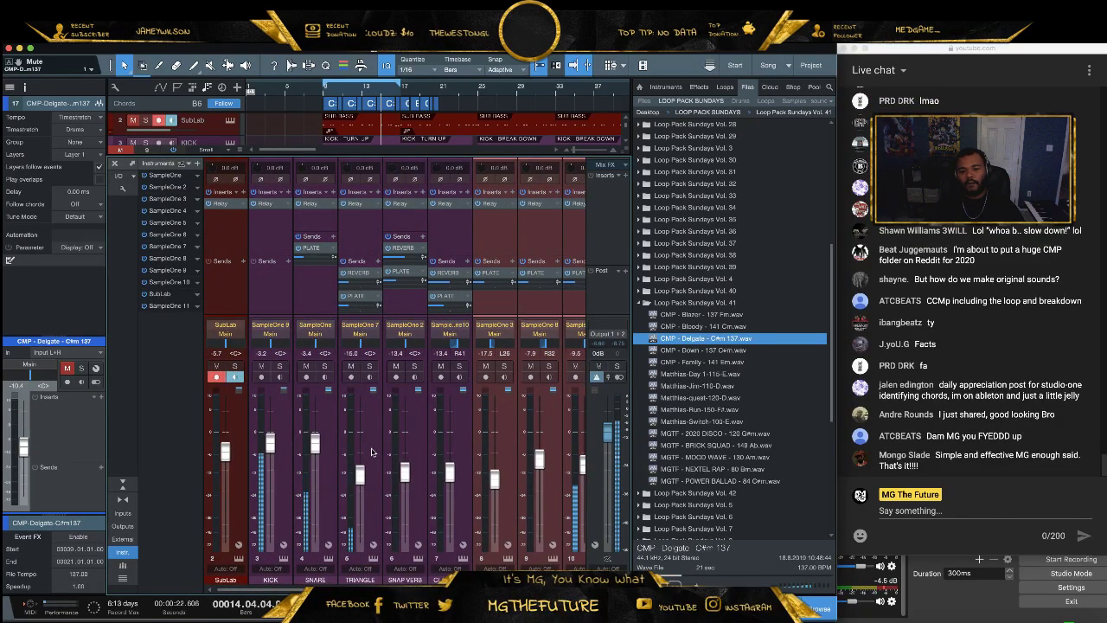
{"action": "scroll", "coordinate": [473, 521], "scroll_direction": "right", "scroll_amount": 5}
{"action": "left_click", "coordinate": [473, 521]}
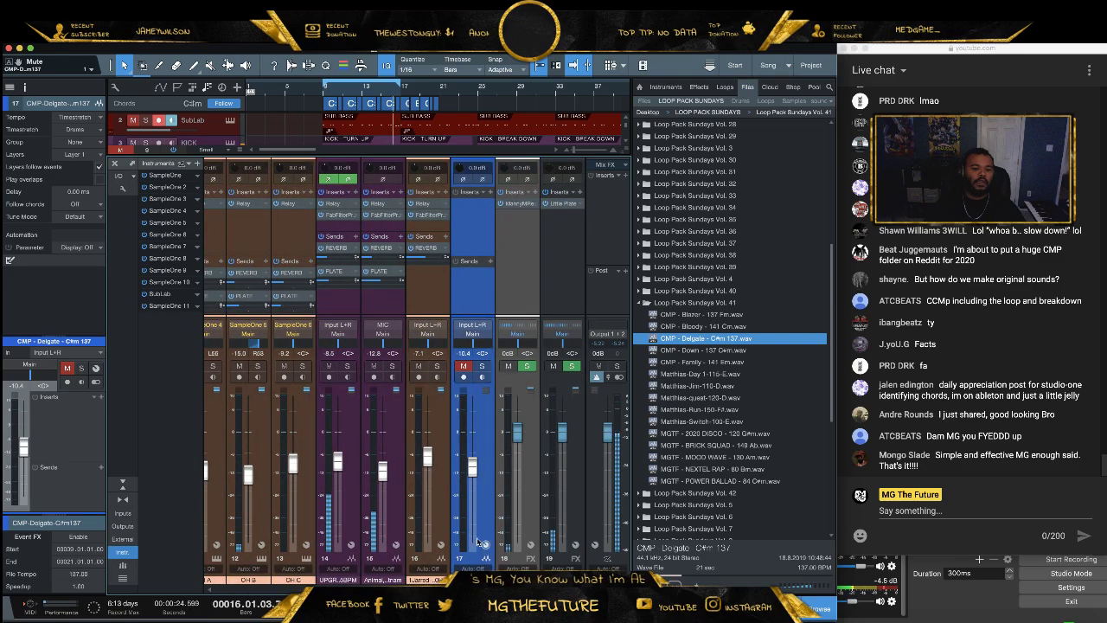
{"action": "left_click", "coordinate": [374, 366]}
{"action": "left_click_drag", "start_coordinate": [389, 588], "coordinate": [251, 588]}
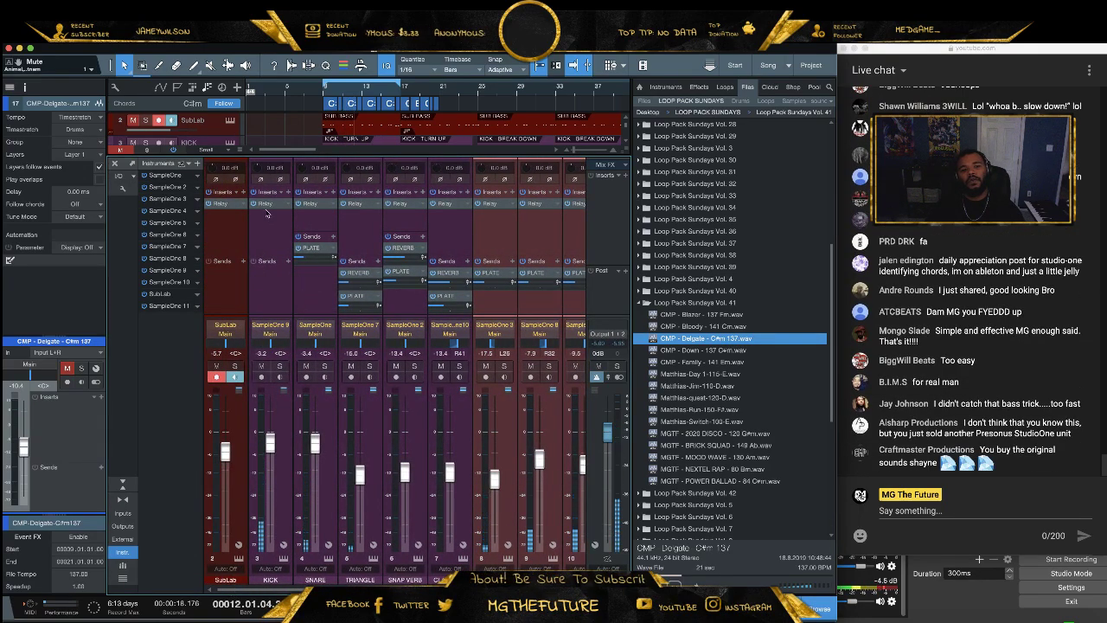
{"action": "key", "text": "super+Tab"}
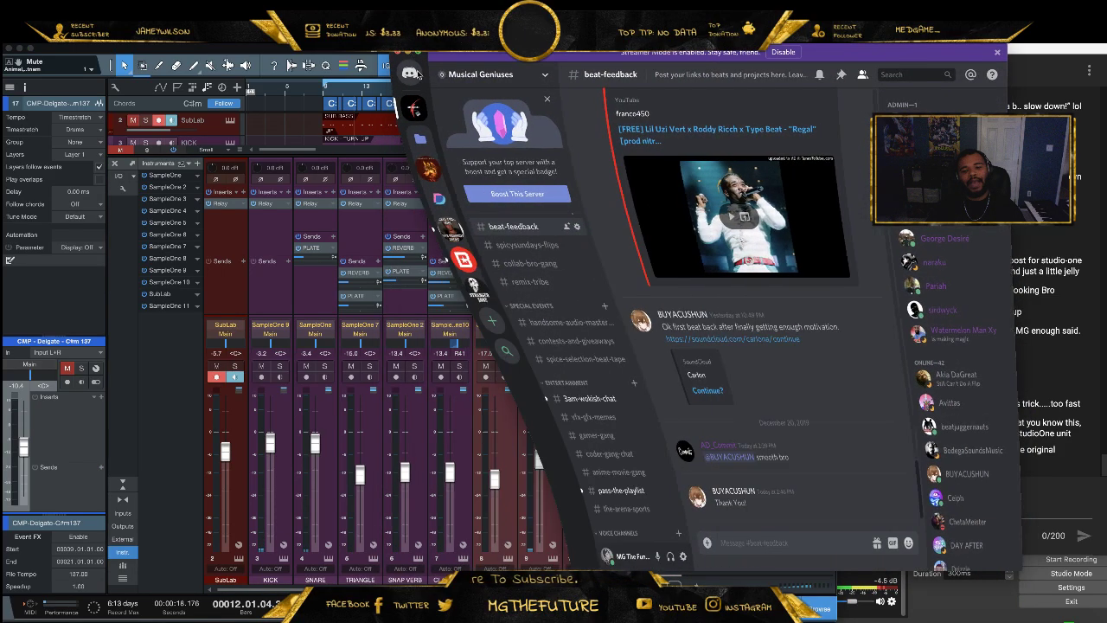
{"action": "key", "text": "super+h"}
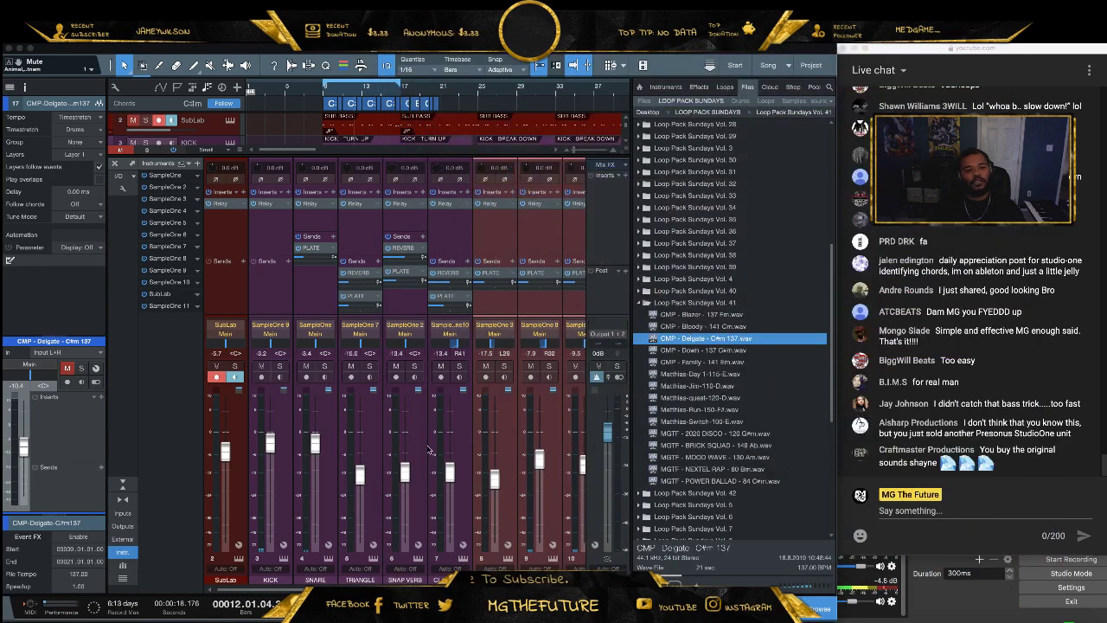
Inspect the Relay plug-in on the KICK channel and solo that channel
{"action": "left_click", "coordinate": [266, 204]}
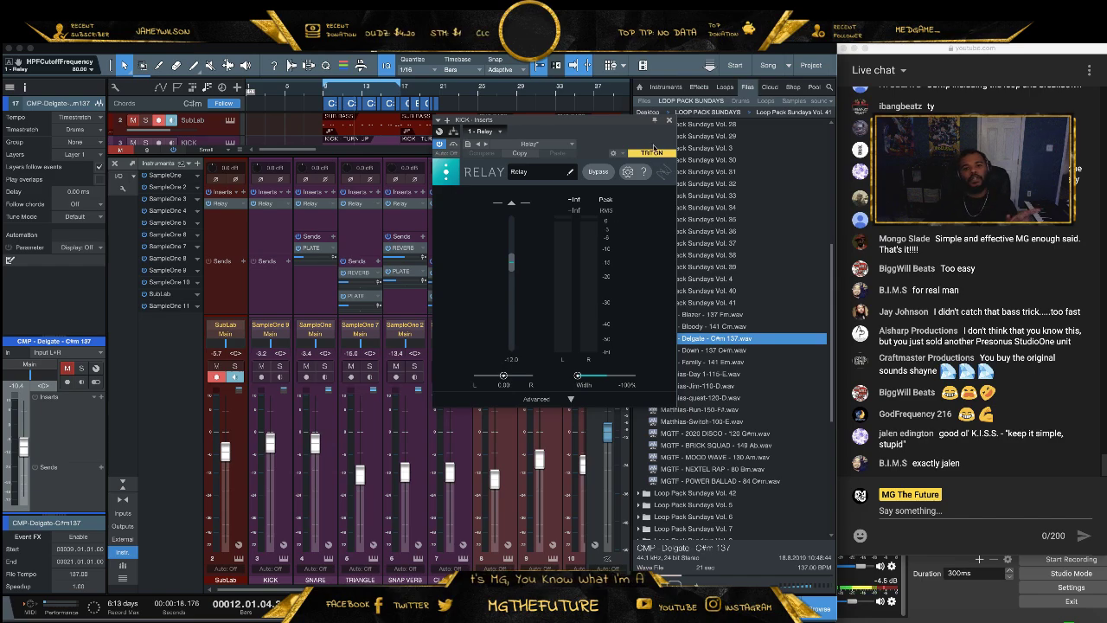
{"action": "left_click", "coordinate": [668, 122]}
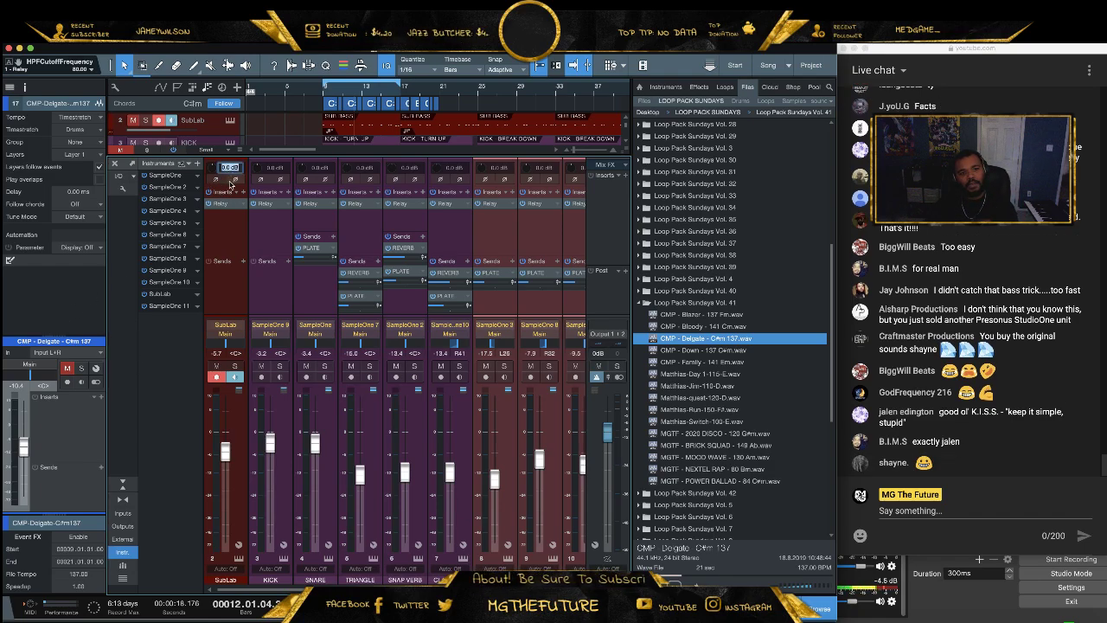
{"action": "left_click", "coordinate": [259, 243]}
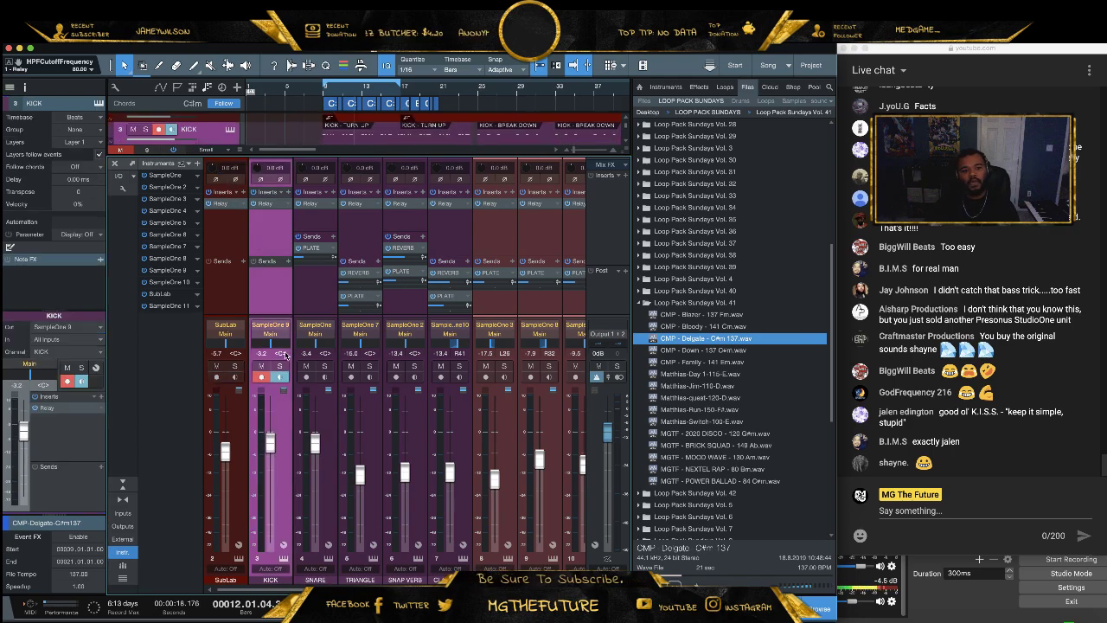
{"action": "left_click", "coordinate": [279, 367]}
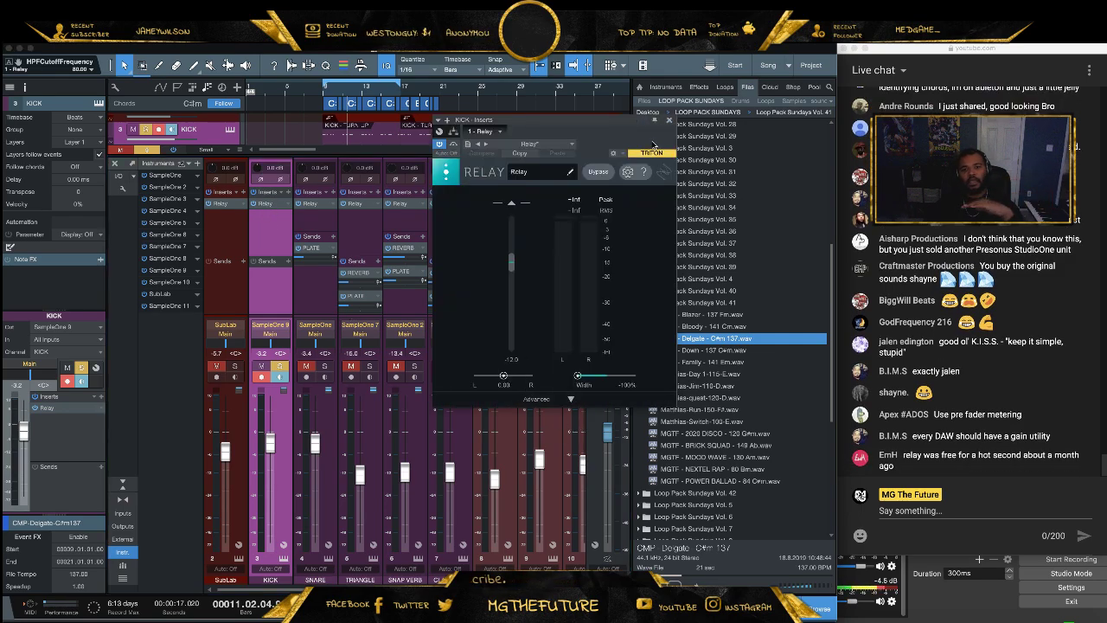
Try a stereo width of 61% in the kick's Relay plug-in, return it to -100% and close the plug-in
{"action": "left_click_drag", "start_coordinate": [592, 128], "coordinate": [490, 136]}
{"action": "left_click_drag", "start_coordinate": [482, 389], "coordinate": [535, 387]}
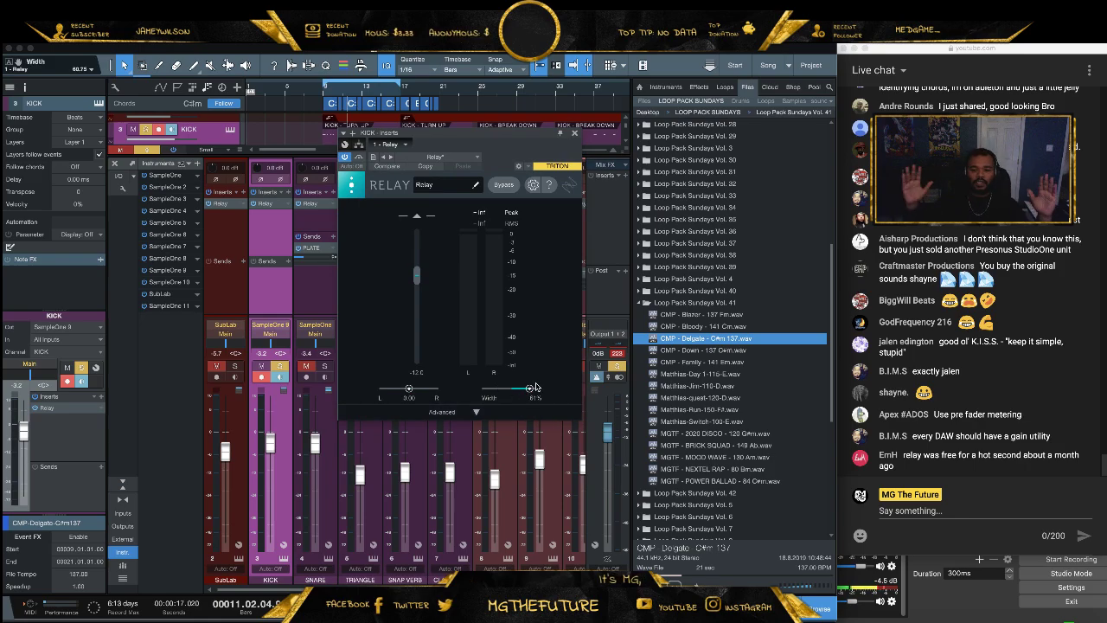
{"action": "left_click_drag", "start_coordinate": [536, 387], "coordinate": [483, 388]}
{"action": "left_click", "coordinate": [575, 136]}
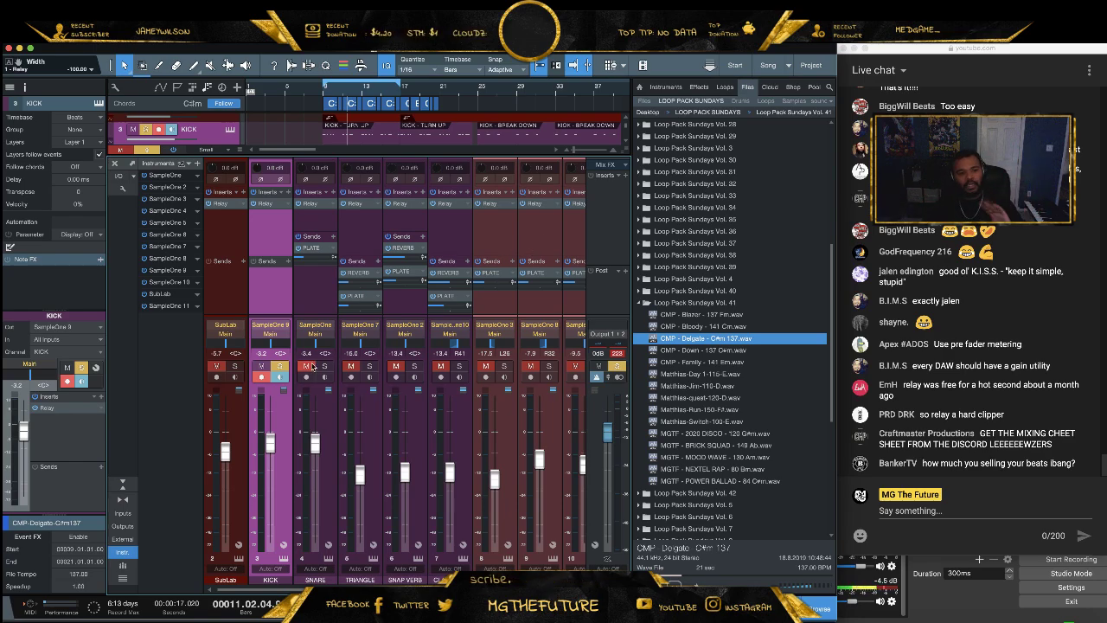
Examine the gain setting of the SNARE channel's Relay plug-in, close it and unsolo the KICK channel
{"action": "left_click", "coordinate": [313, 204]}
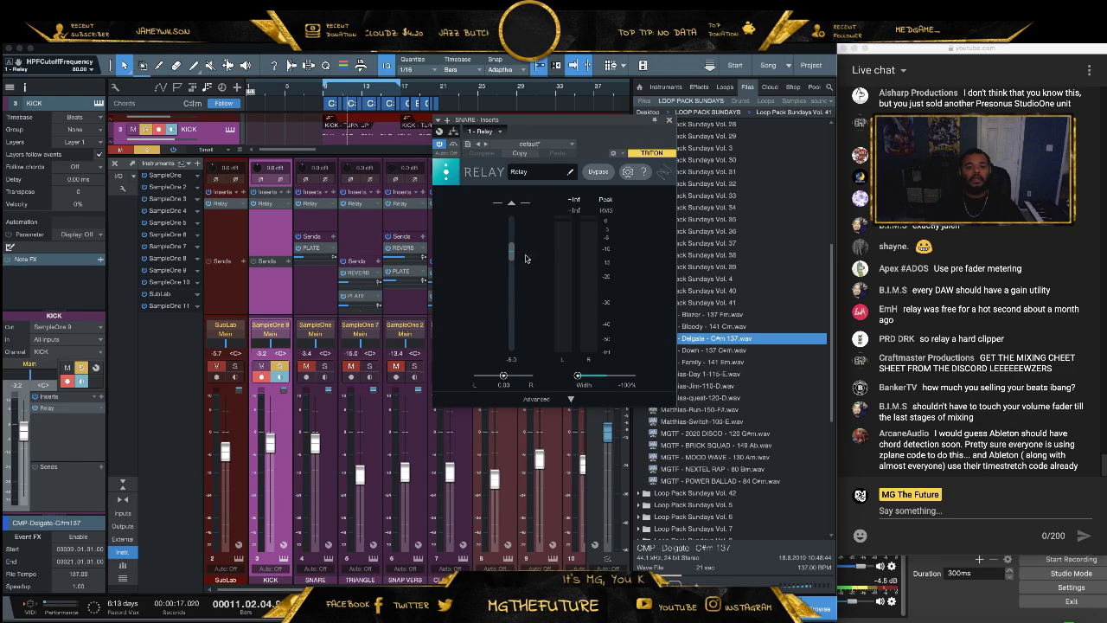
{"action": "left_click", "coordinate": [656, 122]}
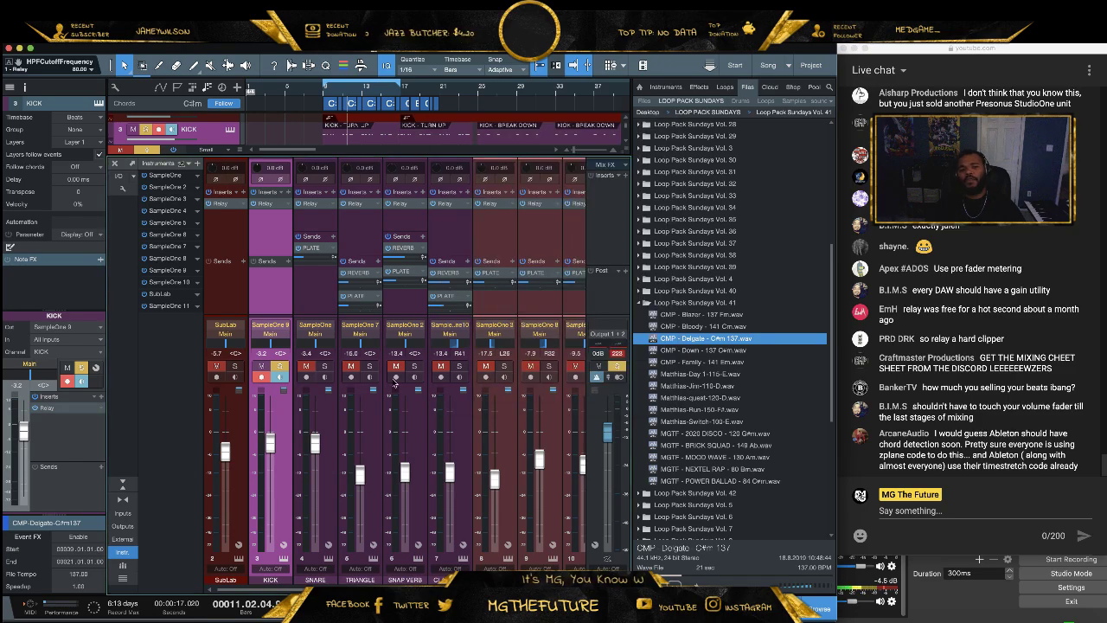
{"action": "left_click", "coordinate": [278, 367]}
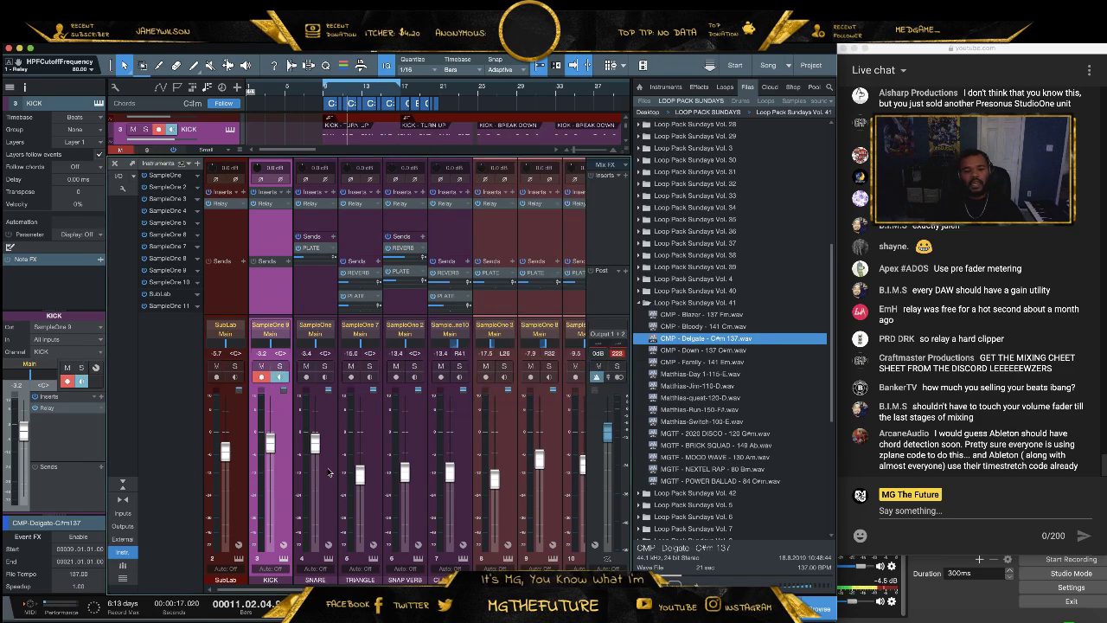
Solo the five channels from KICK to CLAP VERB together and play them while checking the mixer levels
{"action": "left_click", "coordinate": [463, 448]}
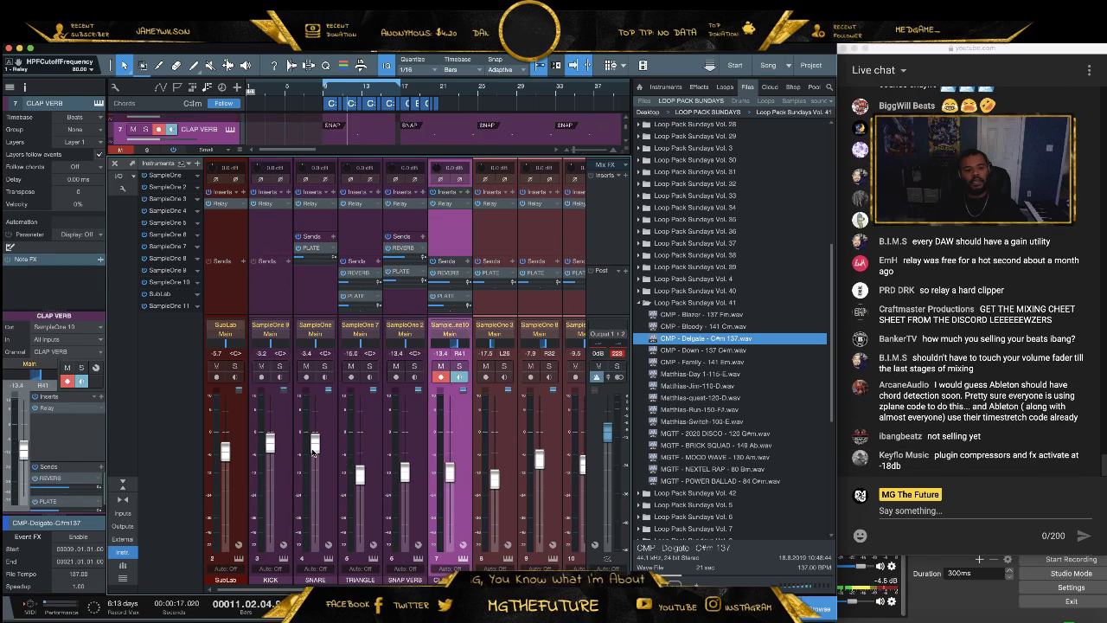
{"action": "left_click", "coordinate": [291, 459], "text": "shift"}
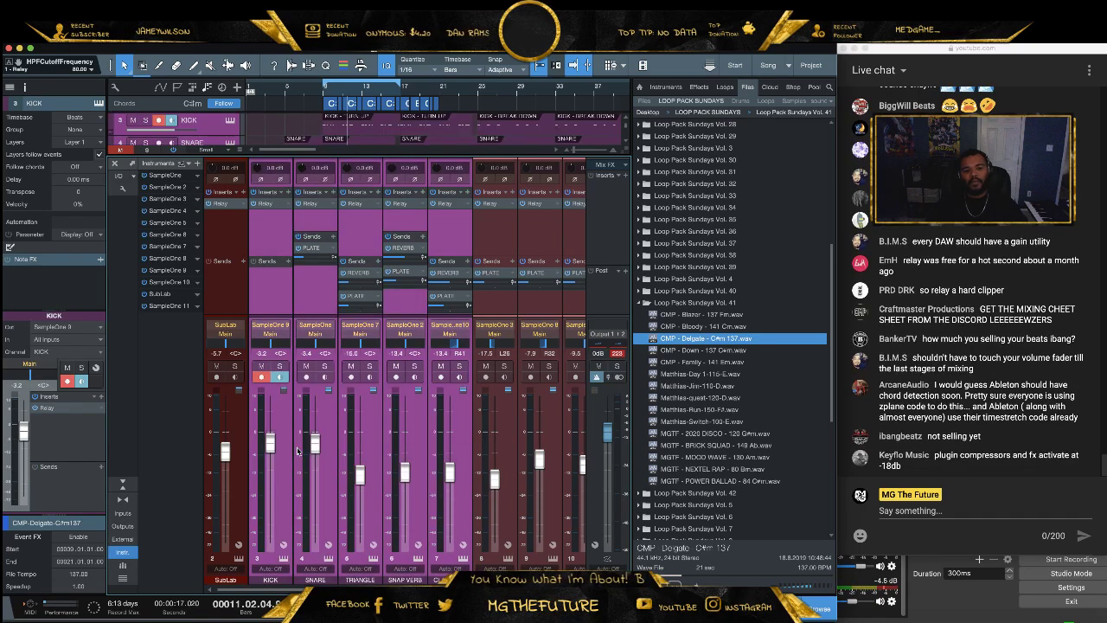
{"action": "left_click", "coordinate": [283, 367]}
{"action": "key", "text": "space"}
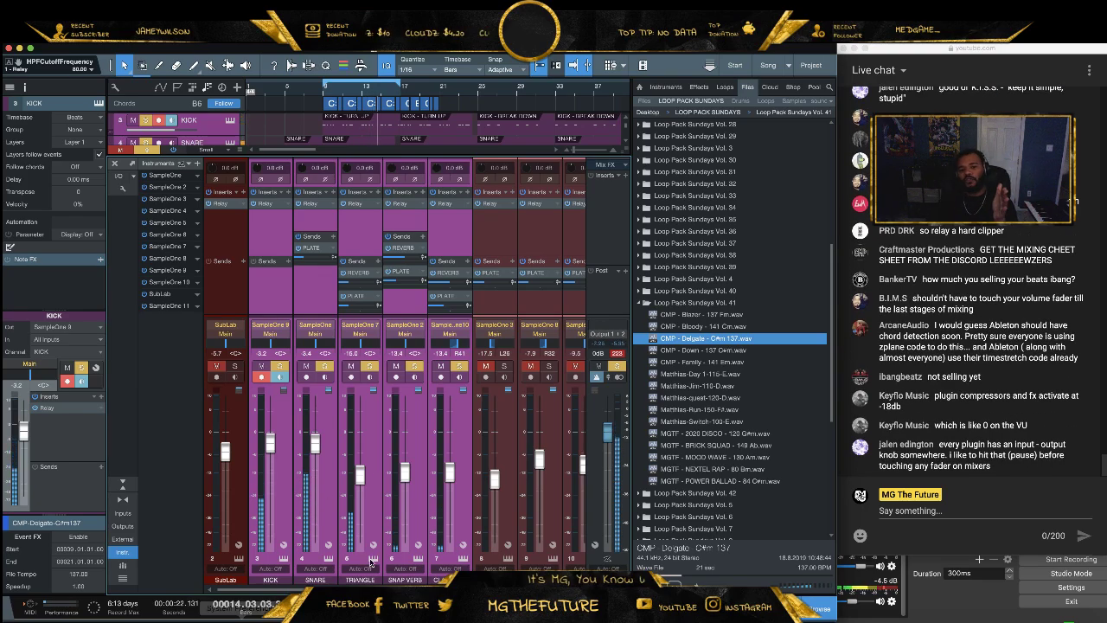
{"action": "scroll", "coordinate": [354, 475], "scroll_direction": "right", "scroll_amount": 1}
{"action": "scroll", "coordinate": [380, 510], "scroll_direction": "right", "scroll_amount": 3}
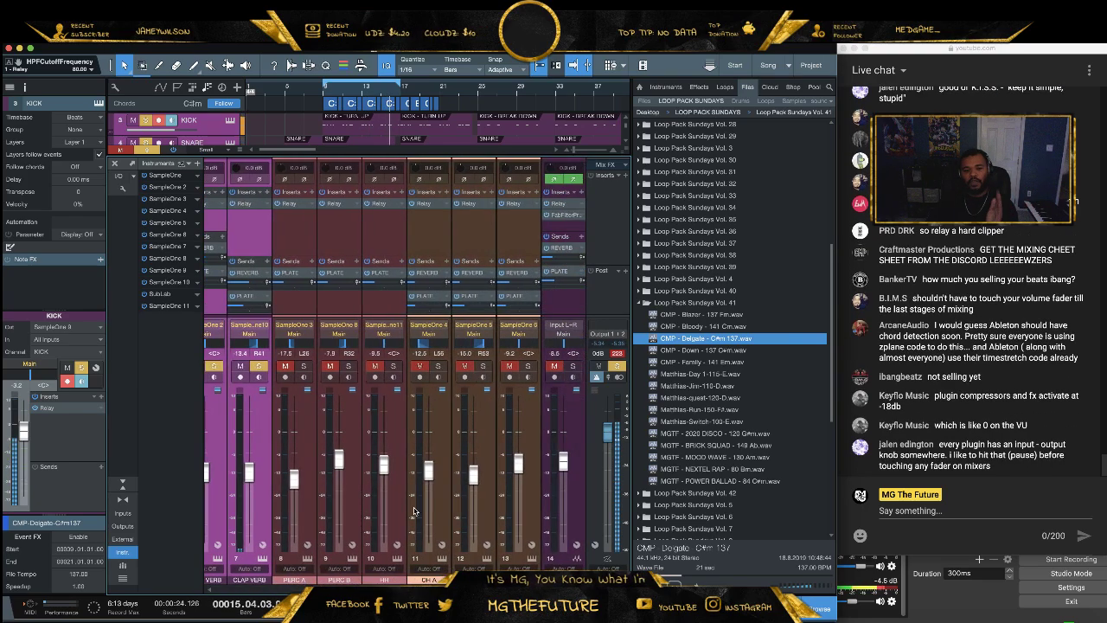
{"action": "scroll", "coordinate": [380, 511], "scroll_direction": "right", "scroll_amount": 3}
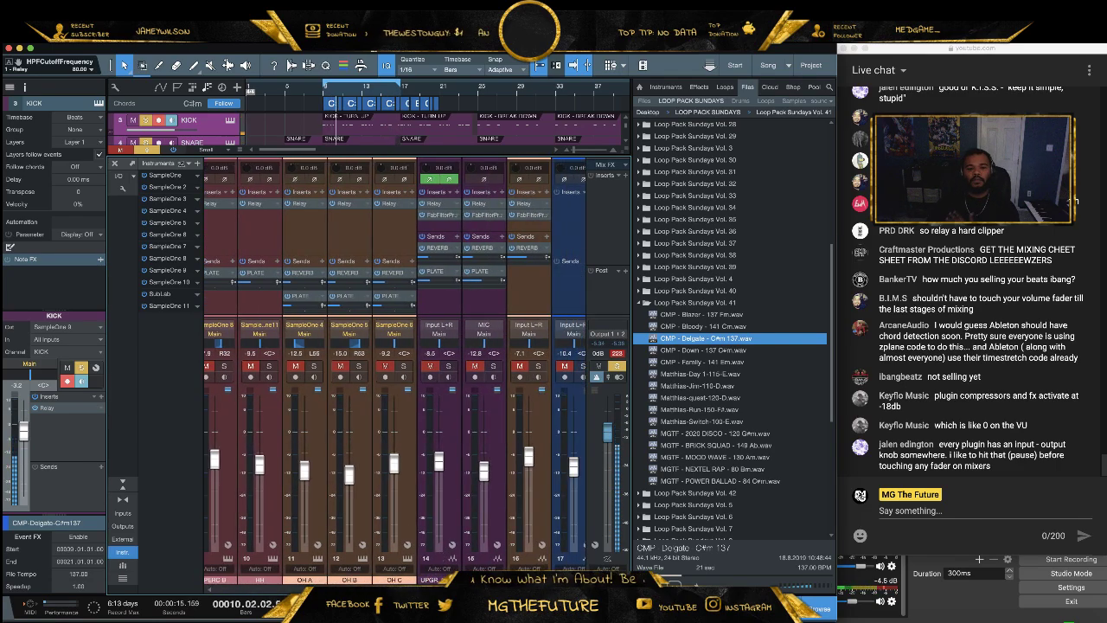
{"action": "scroll", "coordinate": [246, 588], "scroll_direction": "left", "scroll_amount": 6}
{"action": "scroll", "coordinate": [247, 588], "scroll_direction": "left", "scroll_amount": 1}
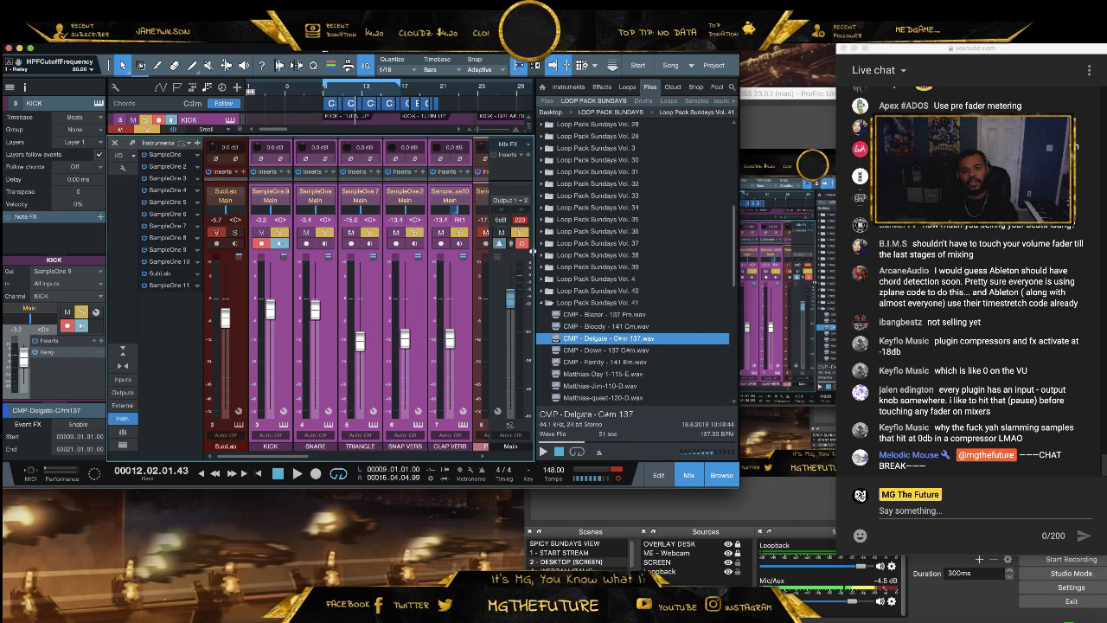
{"action": "key", "text": "space"}
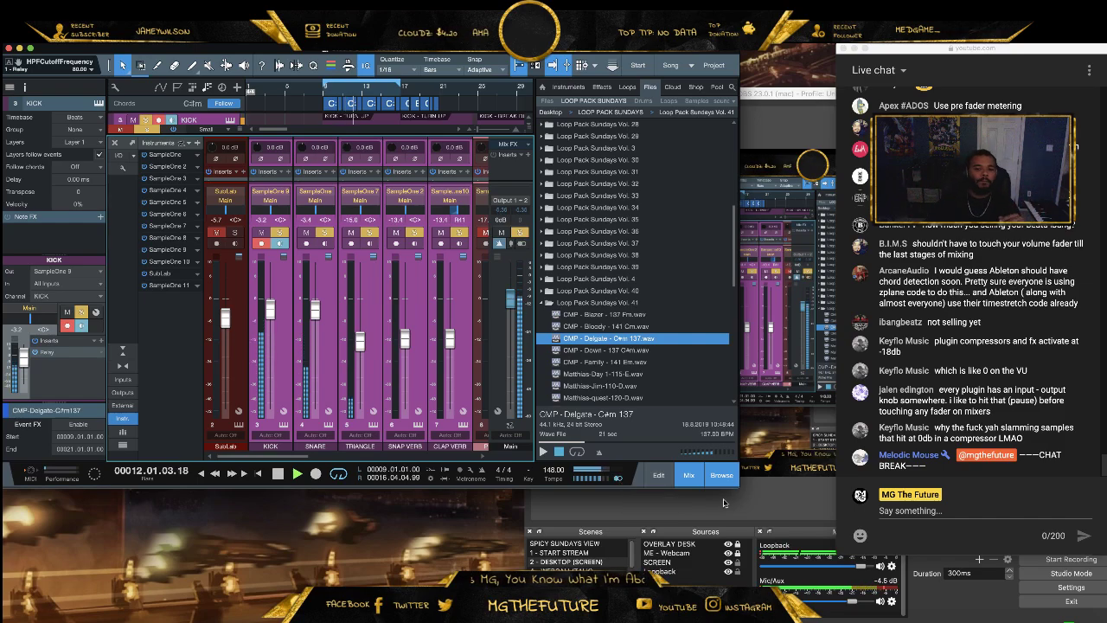
Enlarge the song window, select the SNARE channel, inspect the Little Plate reverb behind its PLATE send and close it
{"action": "left_click_drag", "start_coordinate": [739, 486], "coordinate": [827, 590]}
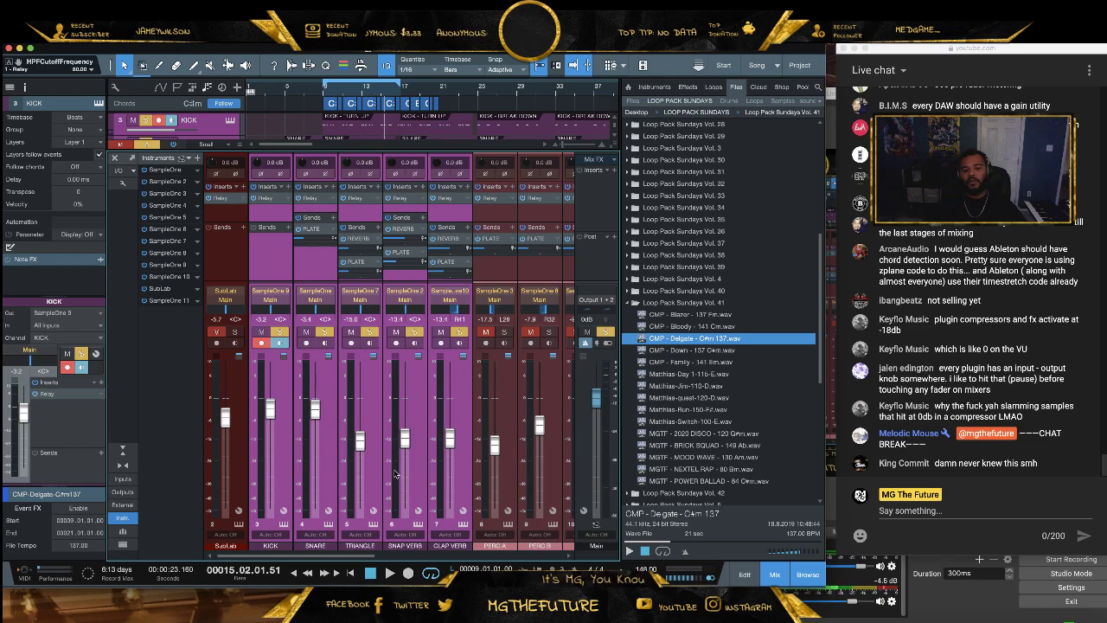
{"action": "left_click", "coordinate": [314, 230]}
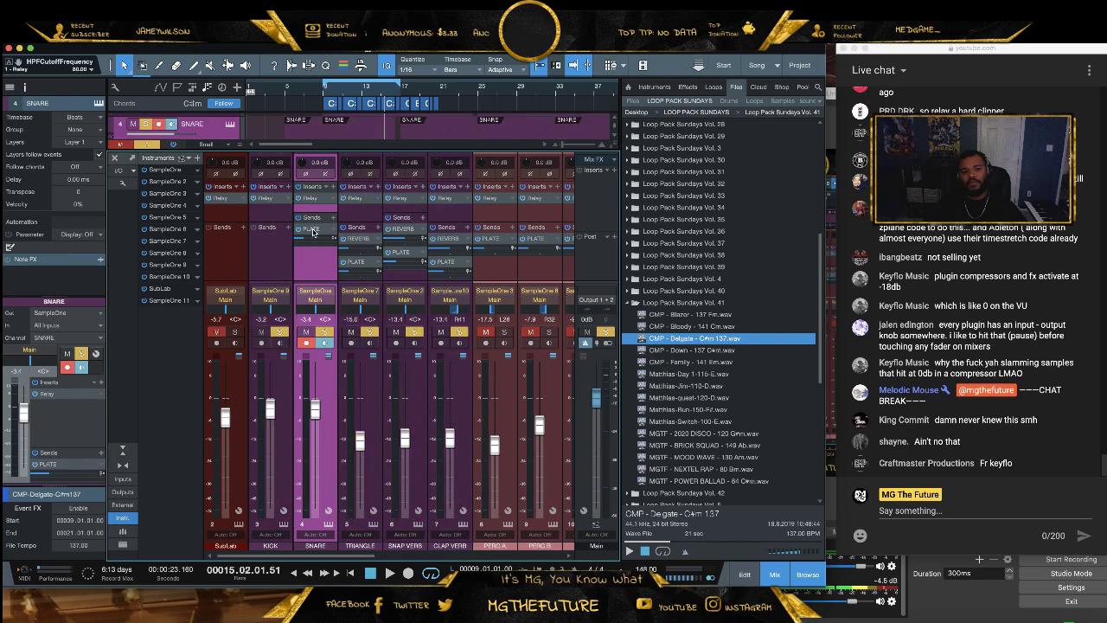
{"action": "double_click", "coordinate": [335, 266]}
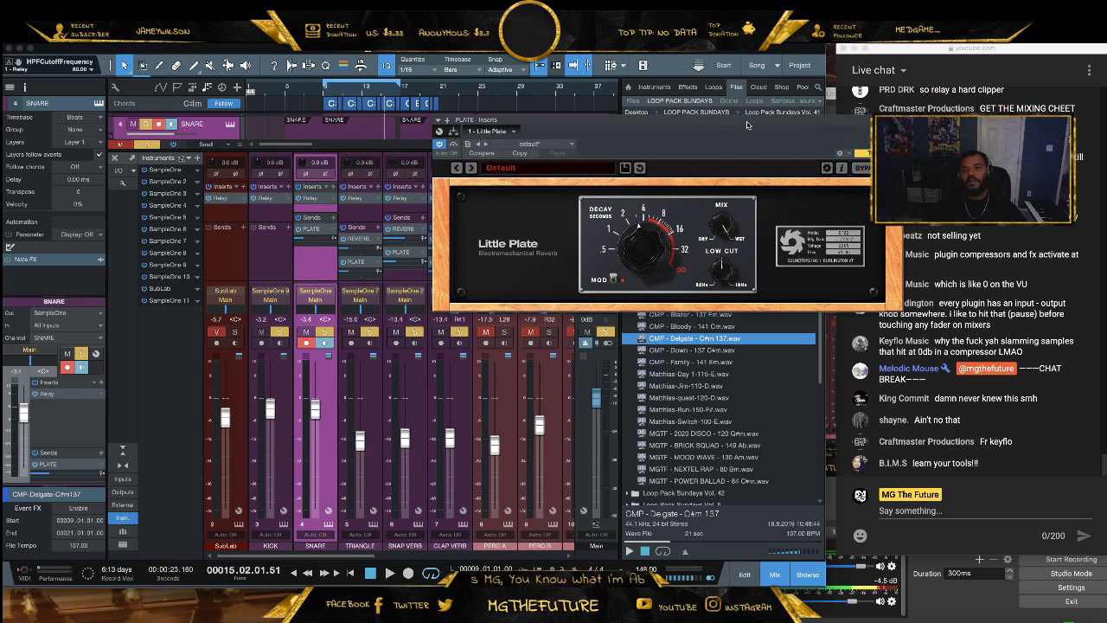
{"action": "left_click_drag", "start_coordinate": [749, 125], "coordinate": [567, 192]}
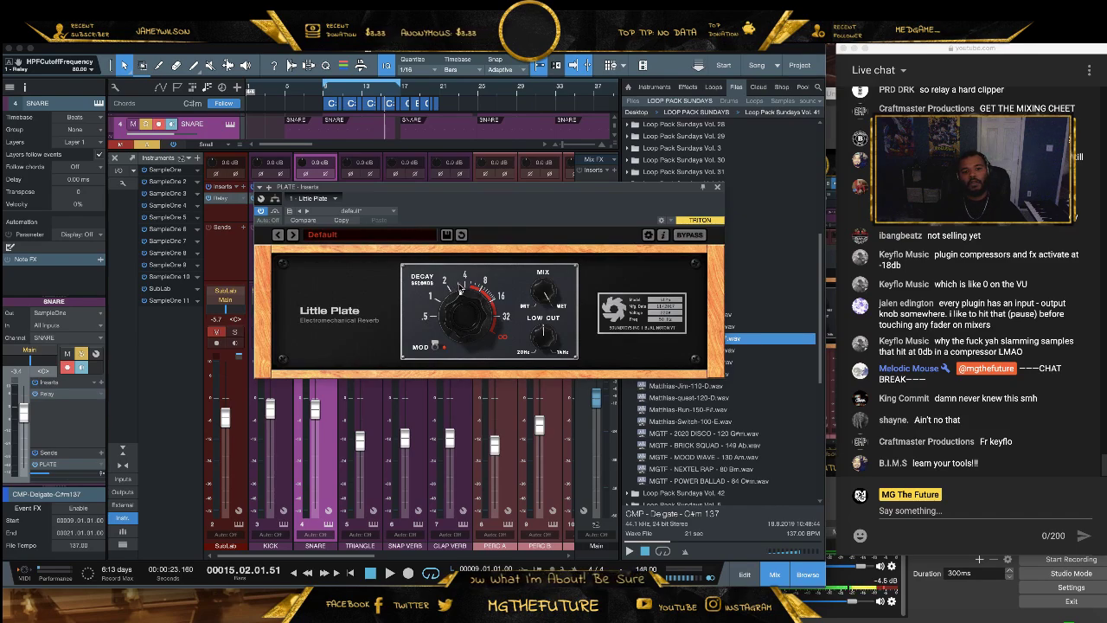
{"action": "left_click", "coordinate": [717, 188]}
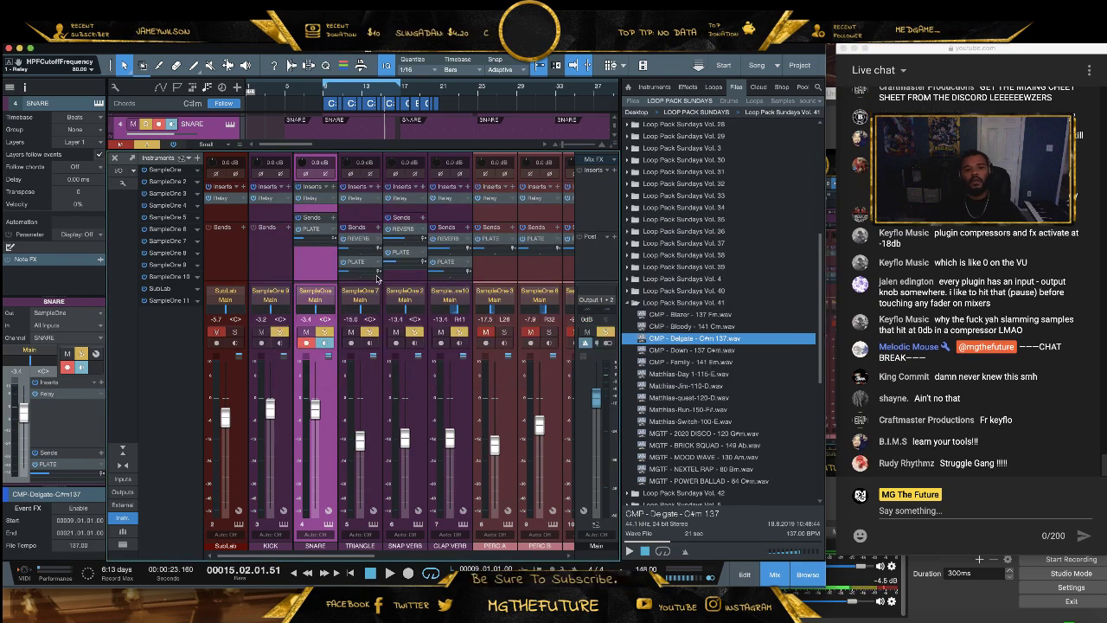
Inspect the Manny Marroquin reverb behind the TRIANGLE channel's REVERB send and close it
{"action": "left_click", "coordinate": [354, 248]}
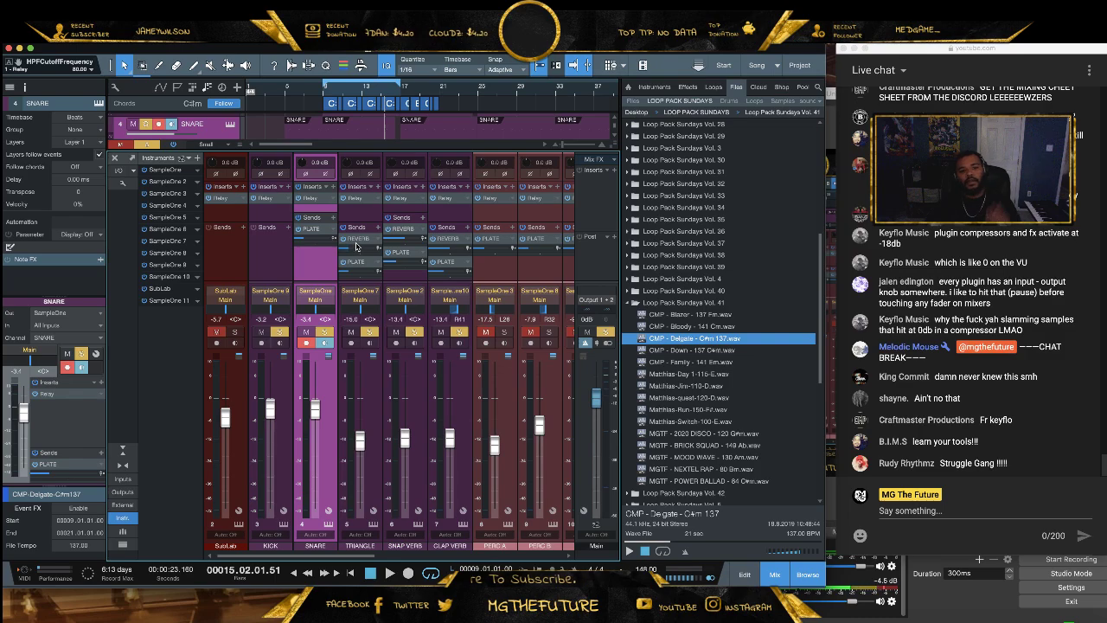
{"action": "left_click_drag", "start_coordinate": [752, 71], "coordinate": [434, 218]}
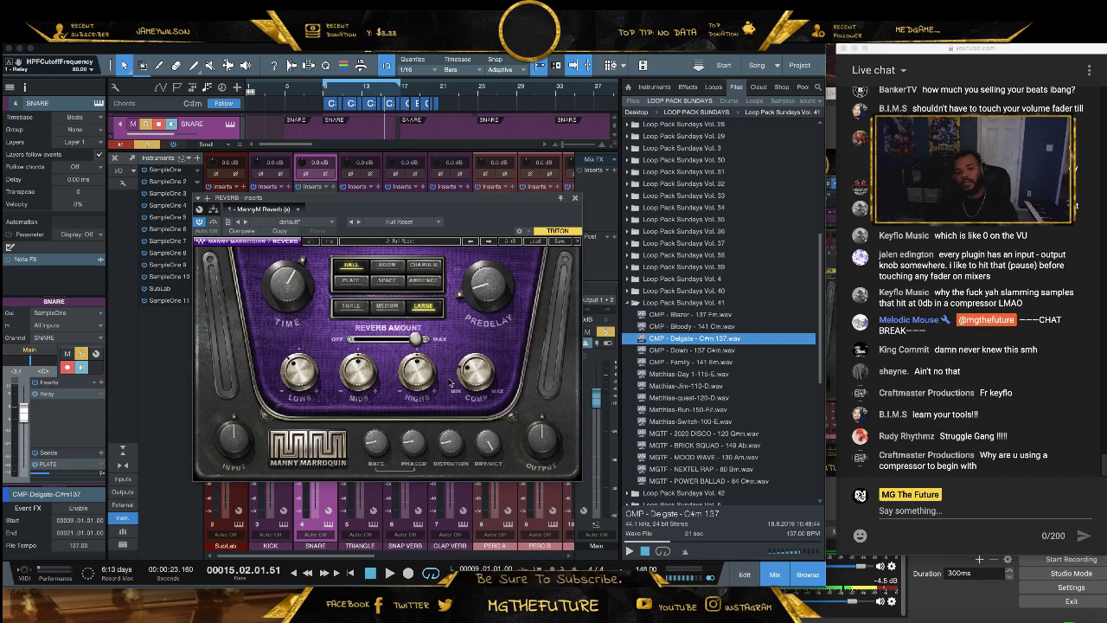
{"action": "mouse_move", "coordinate": [484, 378]}
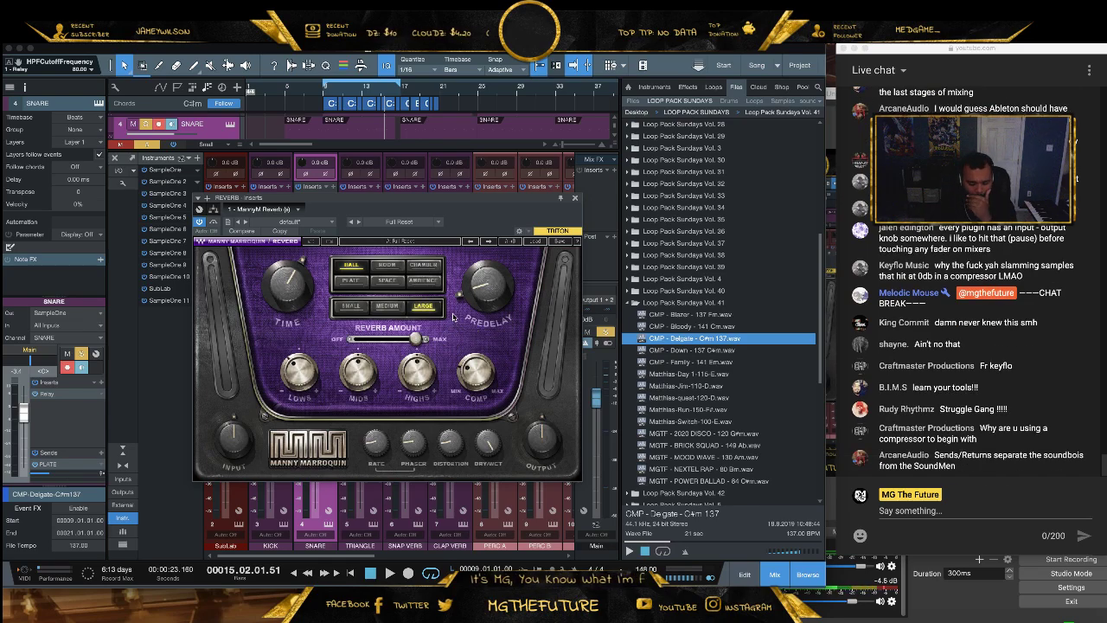
{"action": "left_click", "coordinate": [576, 200]}
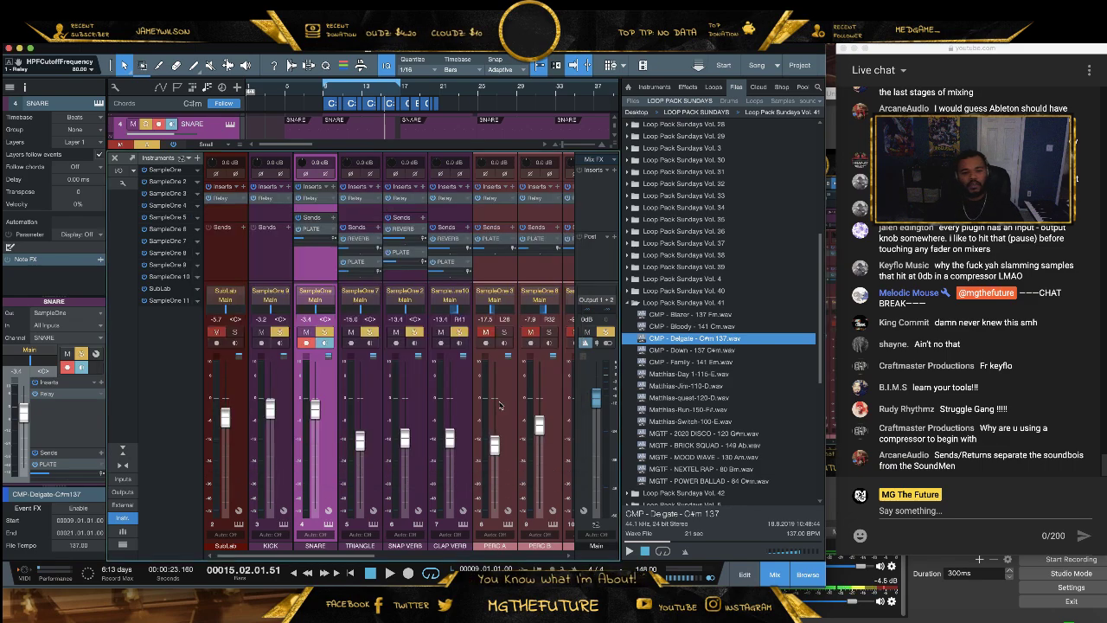
Check the REVERB and PLATE return meters during playback and unsolo all drum channels from KICK to CLAP VERB
{"action": "left_click_drag", "start_coordinate": [361, 560], "coordinate": [516, 564]}
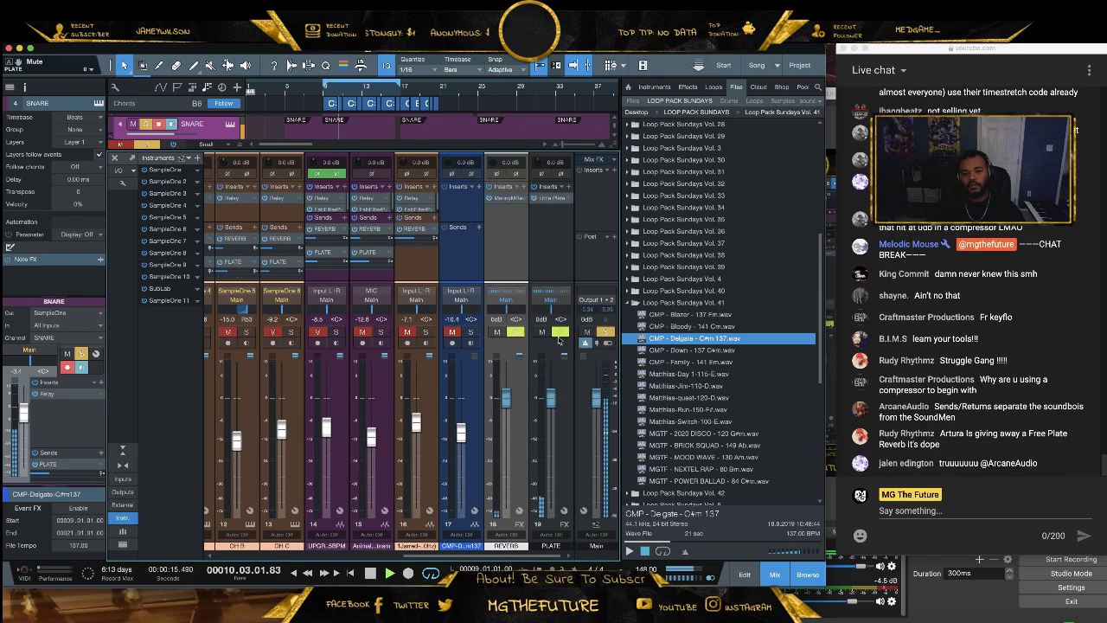
{"action": "left_click_drag", "start_coordinate": [424, 557], "coordinate": [272, 531]}
{"action": "left_click", "coordinate": [440, 331]}
{"action": "left_click", "coordinate": [395, 331]}
{"action": "left_click", "coordinate": [395, 331], "text": "alt"}
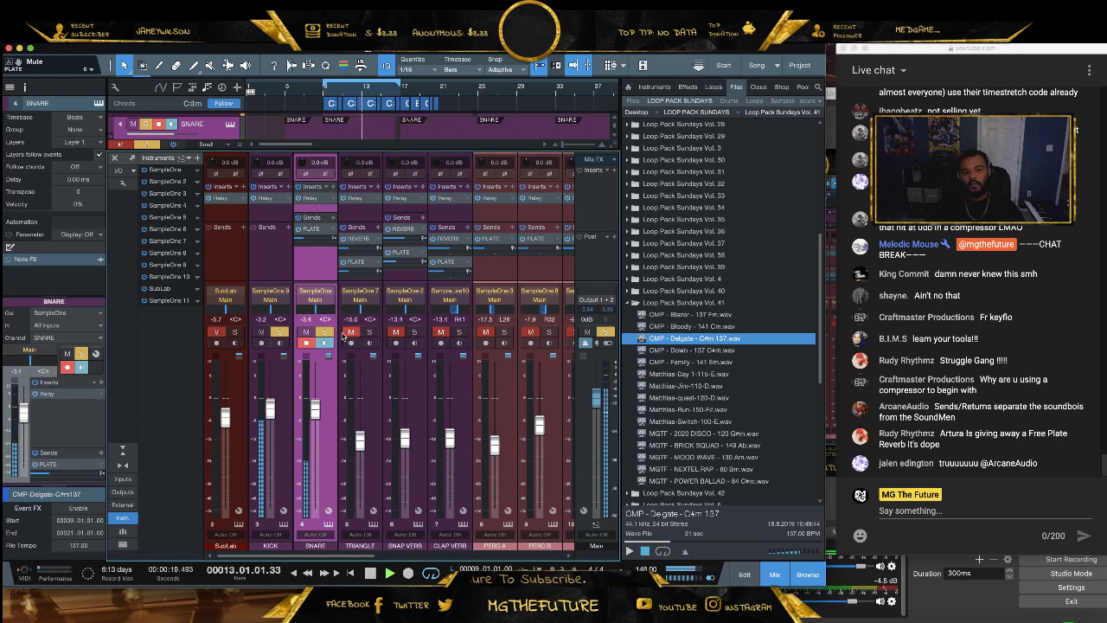
{"action": "left_click", "coordinate": [279, 331], "text": "alt"}
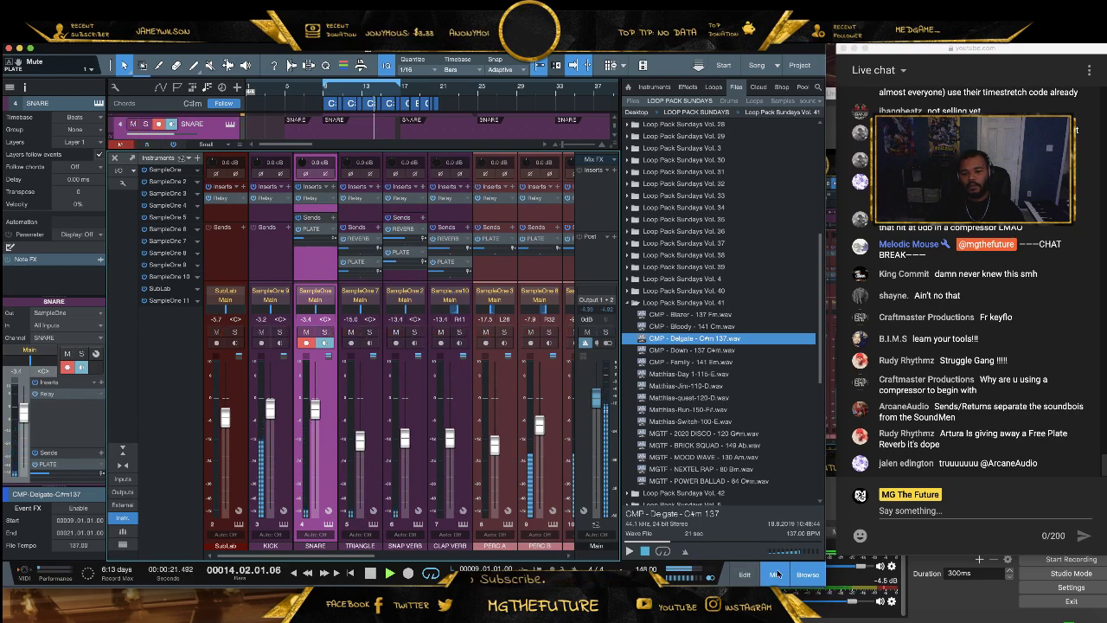
Select the mixer channels from PERC A through the UPGR channel during playback
{"action": "left_click", "coordinate": [441, 557]}
{"action": "left_click", "coordinate": [441, 558]}
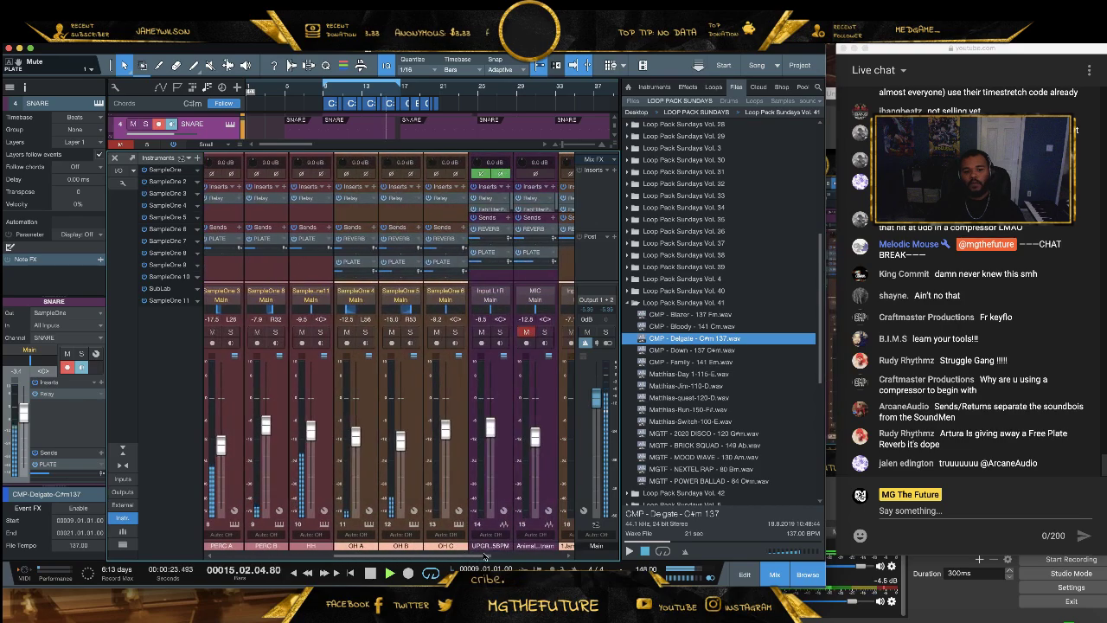
{"action": "left_click", "coordinate": [443, 502]}
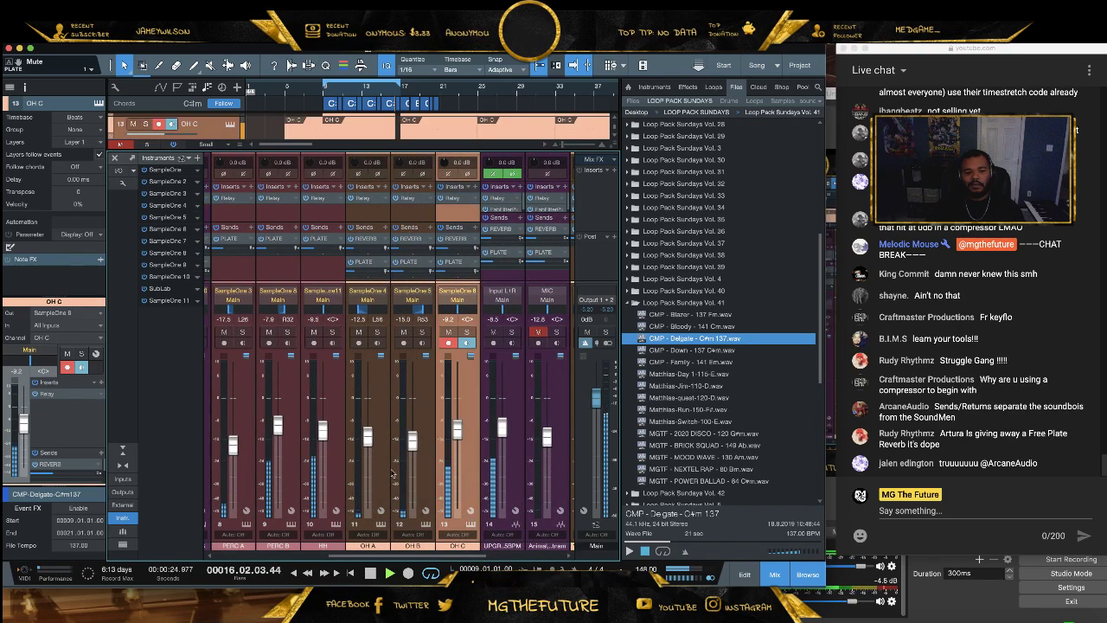
{"action": "key", "text": "Down"}
{"action": "left_click", "coordinate": [239, 469], "text": "shift"}
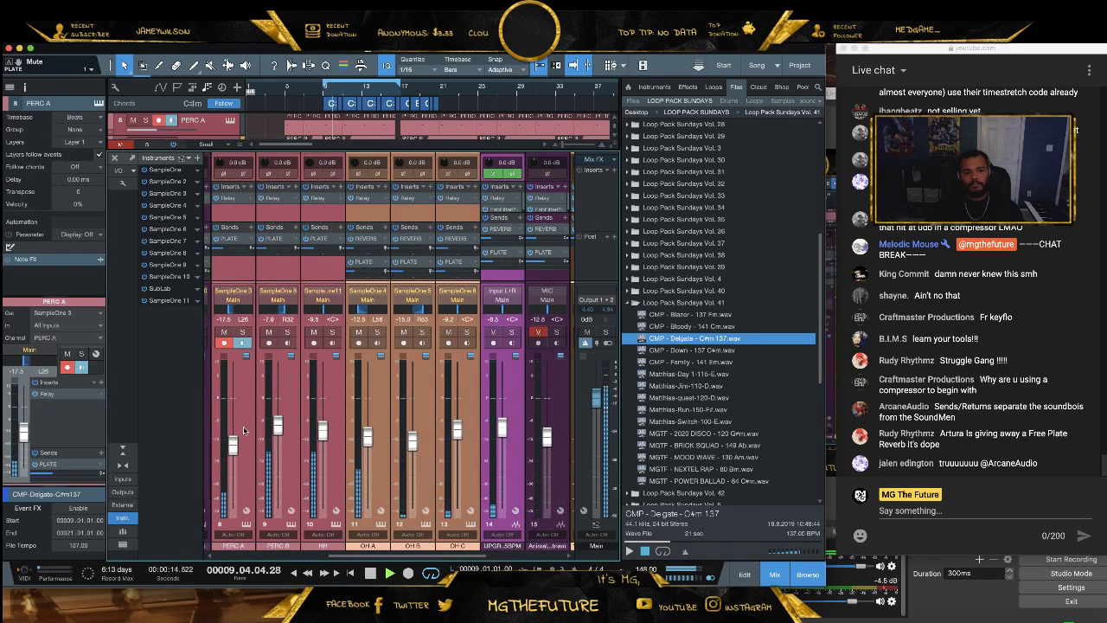
Audition the REVERB and PLATE return channels separately by muting and unmuting them in turn
{"action": "left_click", "coordinate": [411, 561]}
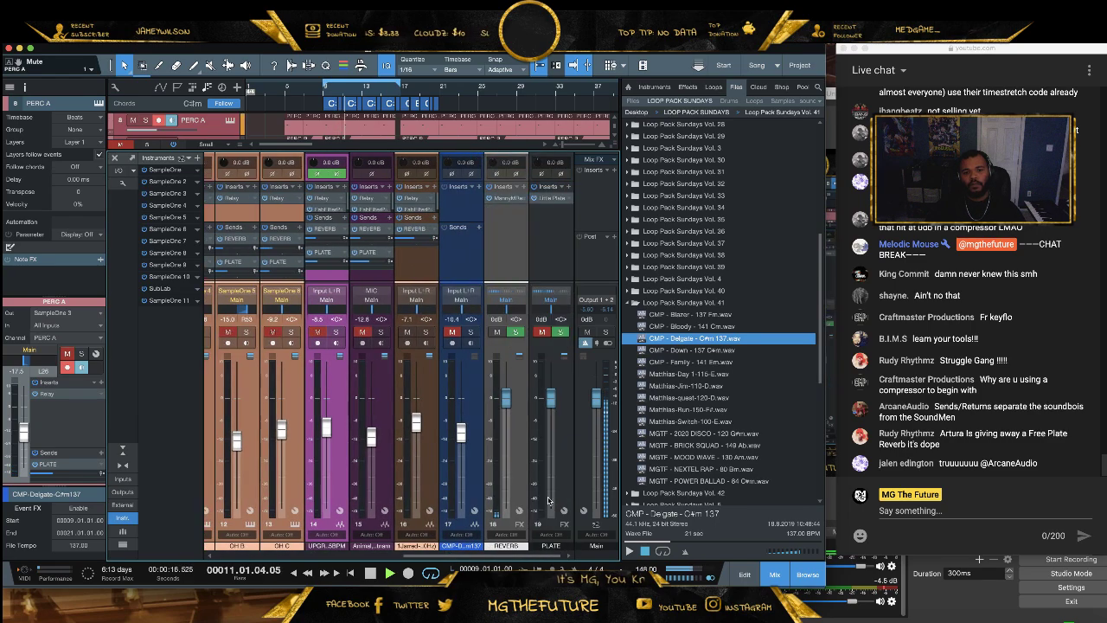
{"action": "left_click", "coordinate": [498, 332]}
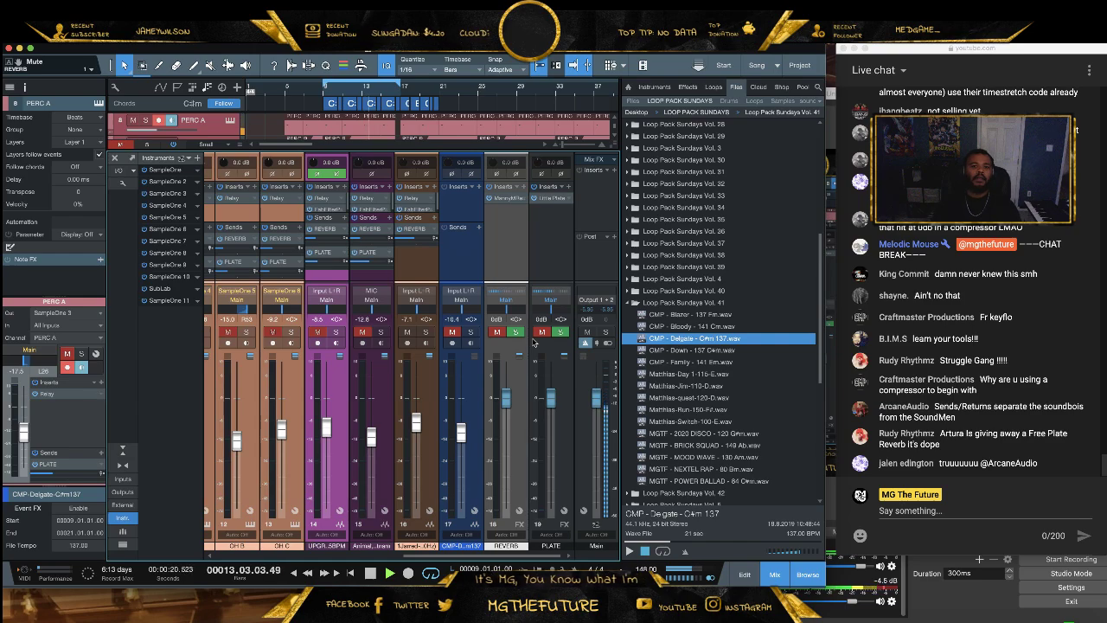
{"action": "left_click", "coordinate": [542, 332]}
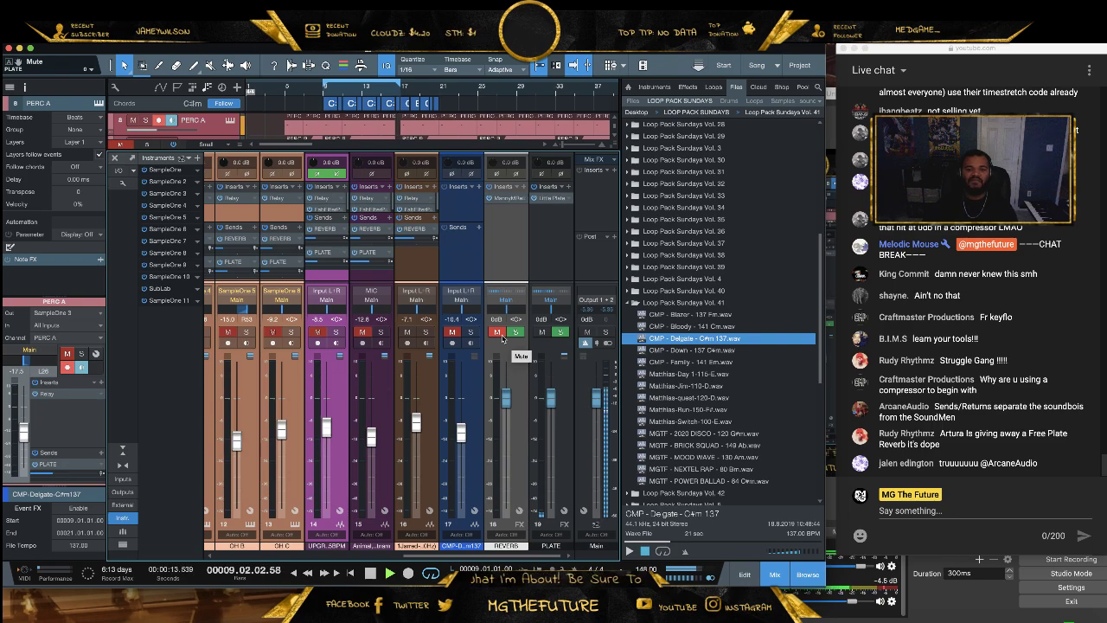
{"action": "left_click", "coordinate": [500, 335]}
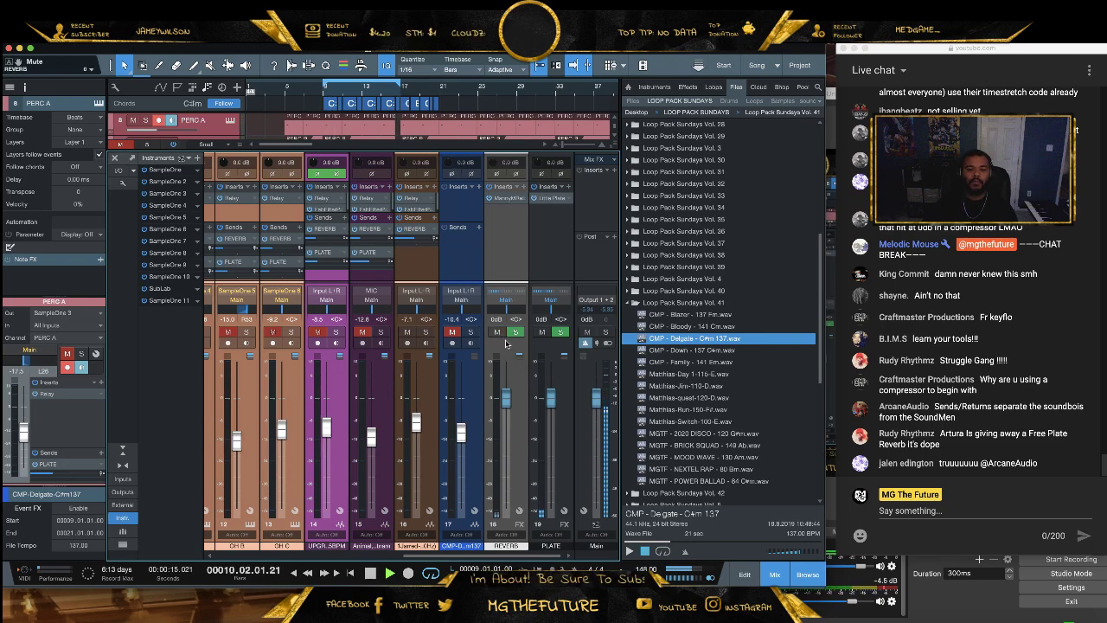
Change the PLATE return channel's colour to white to match the REVERB channel
{"action": "left_click", "coordinate": [567, 548]}
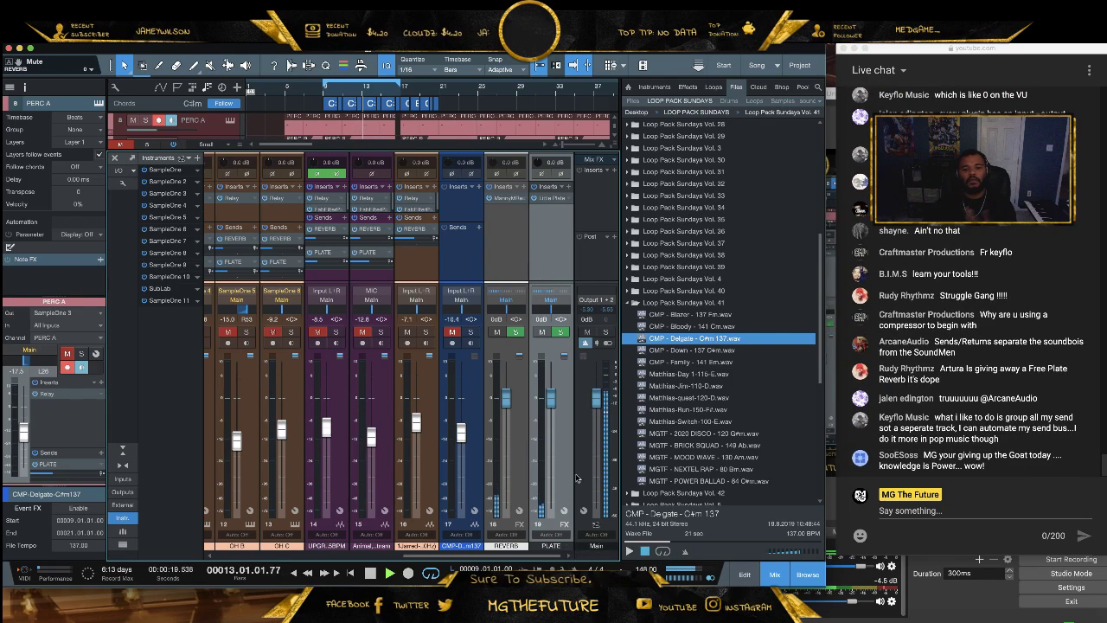
{"action": "left_click", "coordinate": [562, 550]}
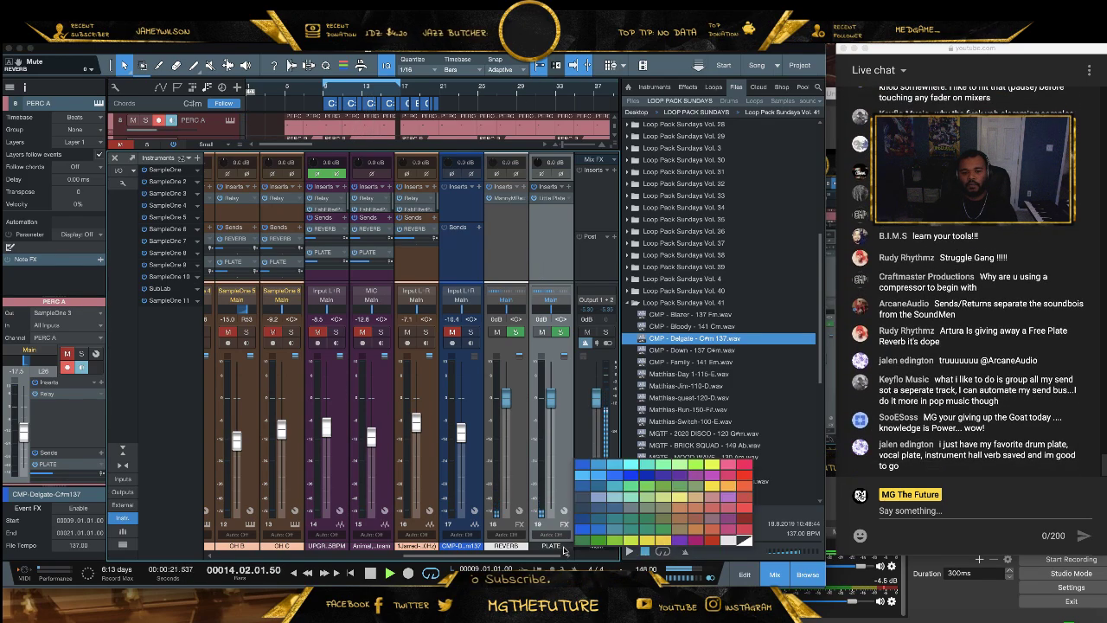
{"action": "left_click", "coordinate": [582, 464]}
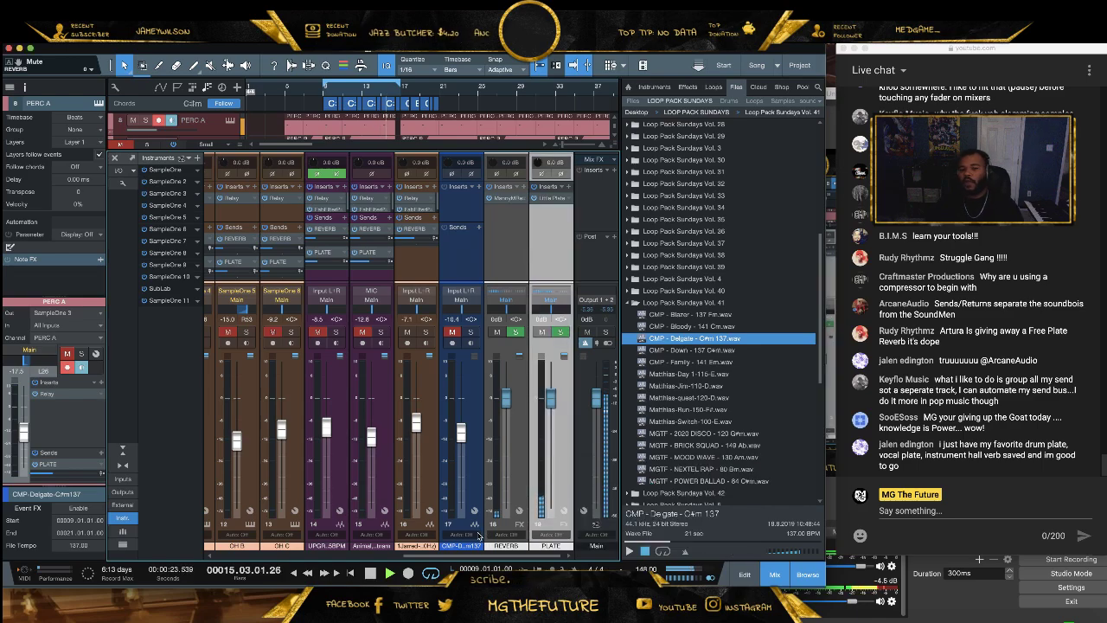
Select the PERC A, PERC B and HH channels together and solo them during playback
{"action": "left_click_drag", "start_coordinate": [393, 554], "coordinate": [498, 554]}
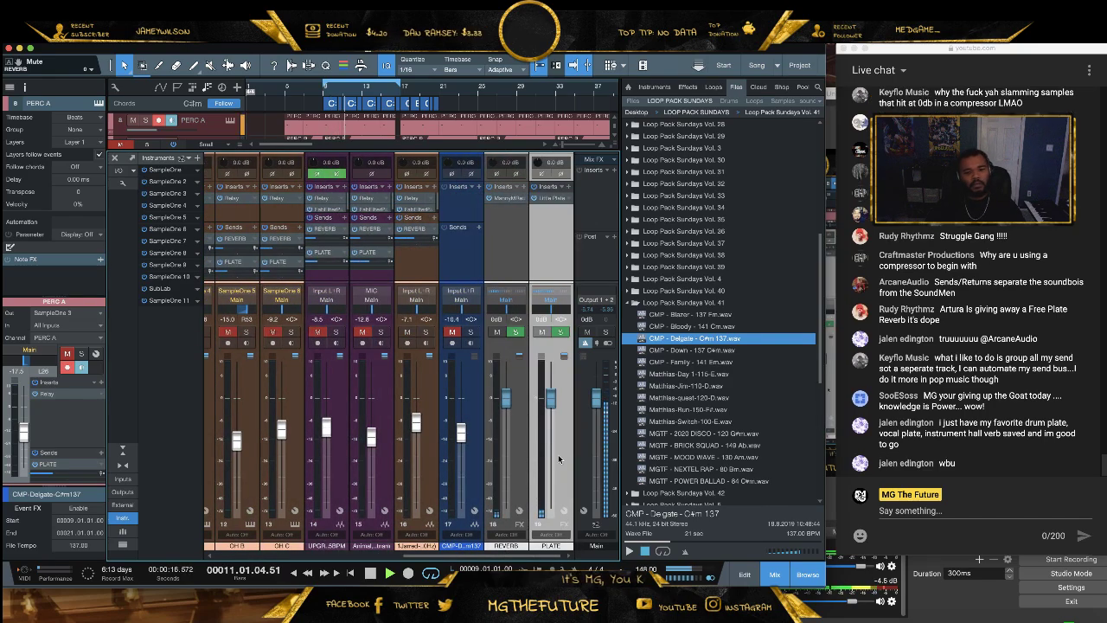
{"action": "left_click", "coordinate": [392, 458]}
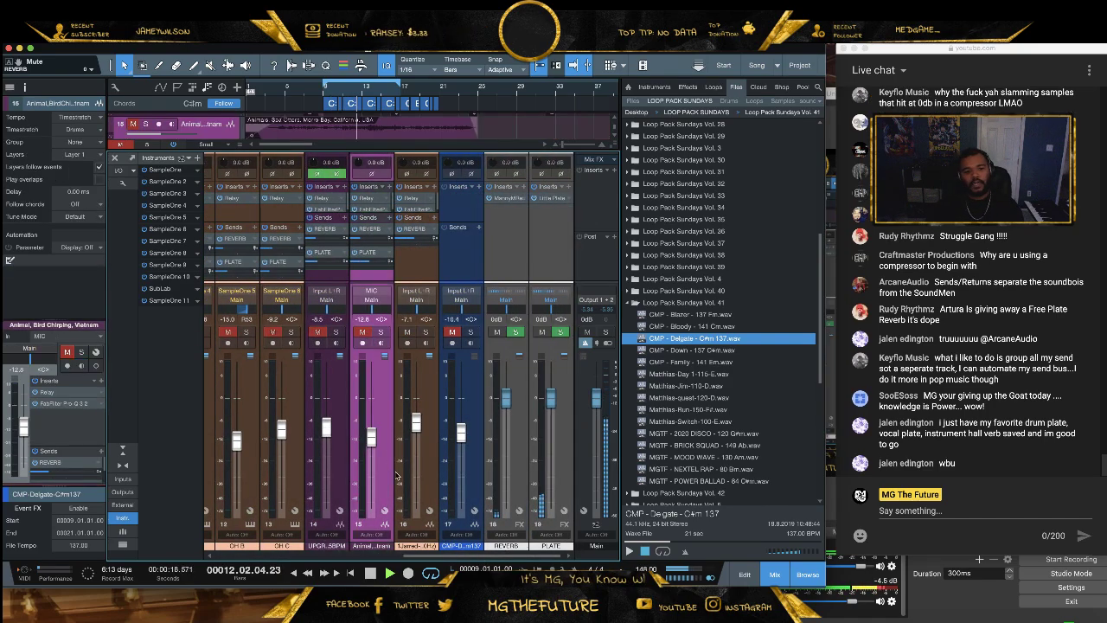
{"action": "left_click_drag", "start_coordinate": [440, 559], "coordinate": [332, 557]}
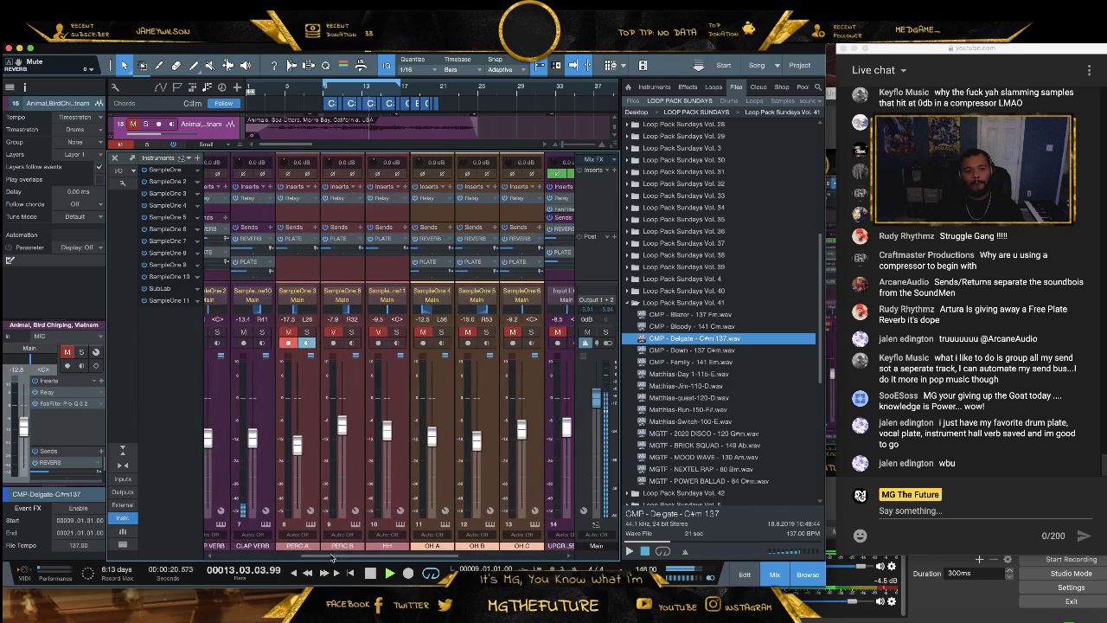
{"action": "left_click", "coordinate": [313, 471]}
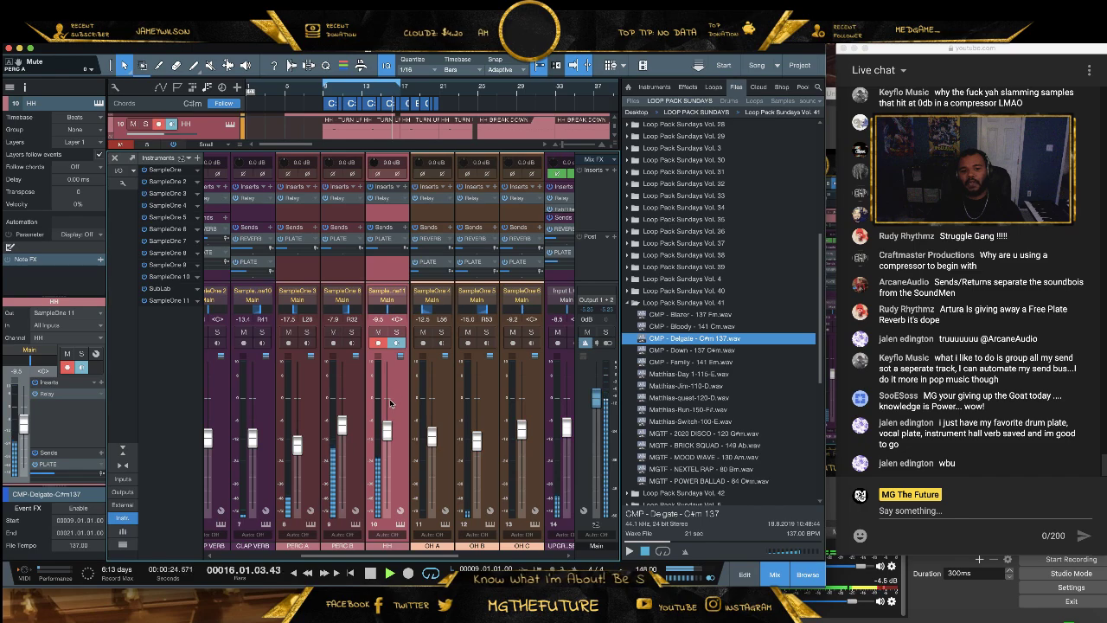
{"action": "key", "text": "super+alt+k"}
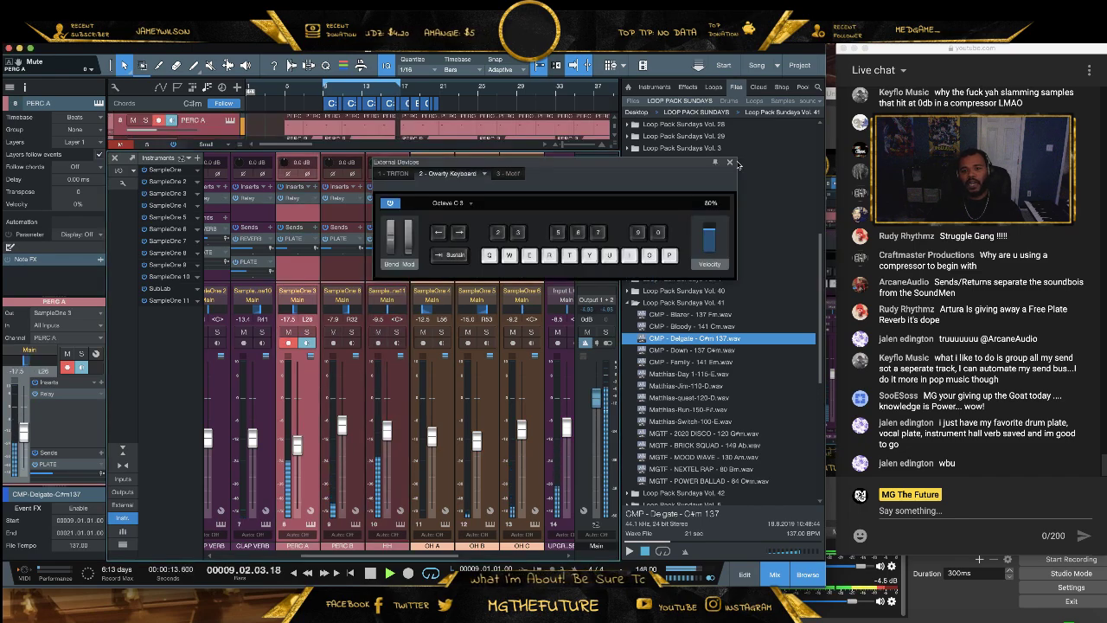
{"action": "key", "text": "super+alt+k"}
{"action": "left_click", "coordinate": [398, 346], "text": "shift"}
{"action": "left_click", "coordinate": [397, 331]}
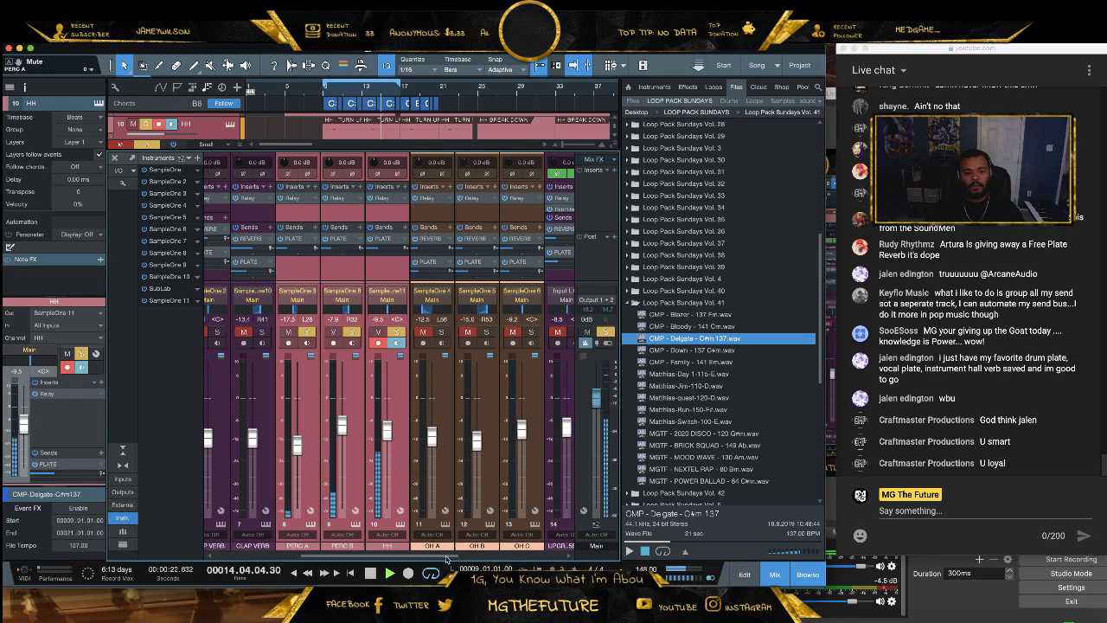
Check the PLATE sends and return meters for the soloed PERC A, PERC B and HH channels during playback
{"action": "scroll", "coordinate": [556, 354], "scroll_direction": "right", "scroll_amount": 3}
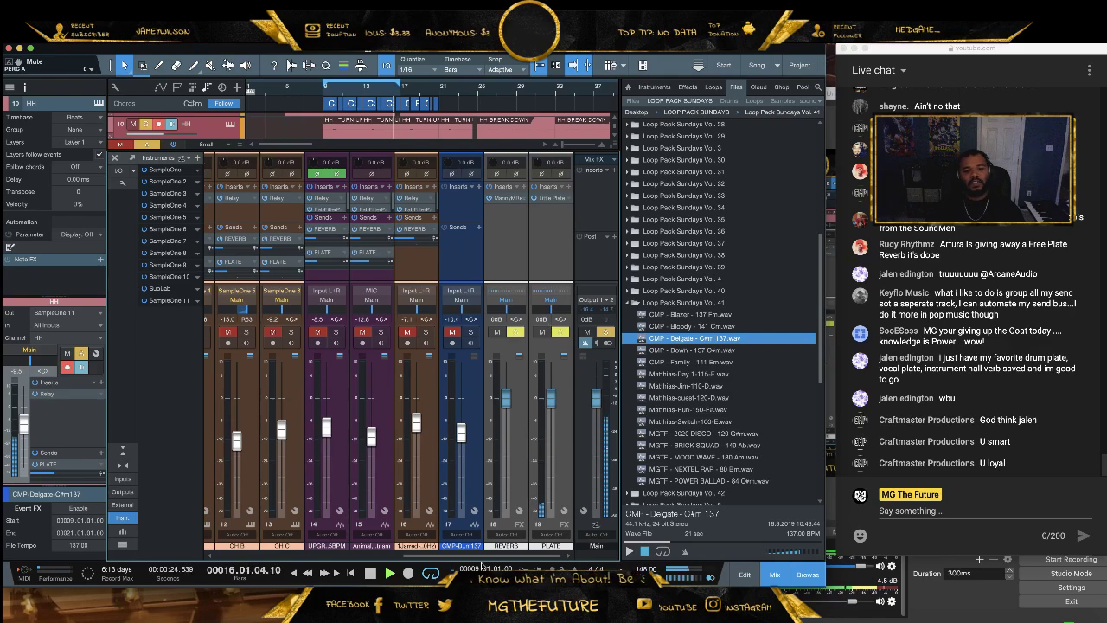
{"action": "scroll", "coordinate": [351, 548], "scroll_direction": "left", "scroll_amount": 3}
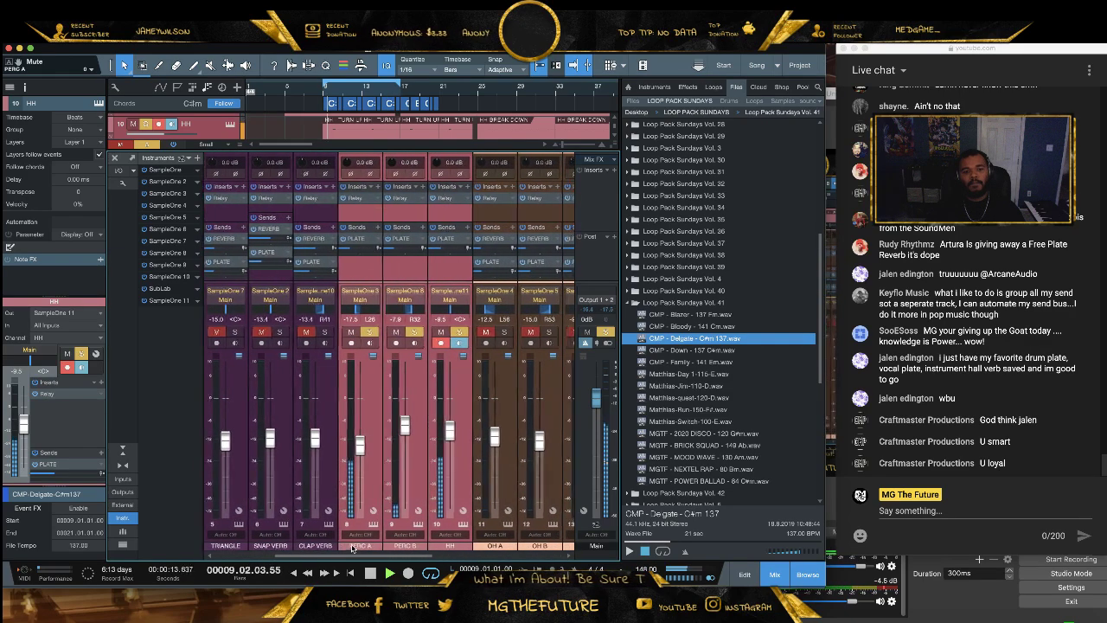
{"action": "scroll", "coordinate": [351, 548], "scroll_direction": "right", "scroll_amount": 1}
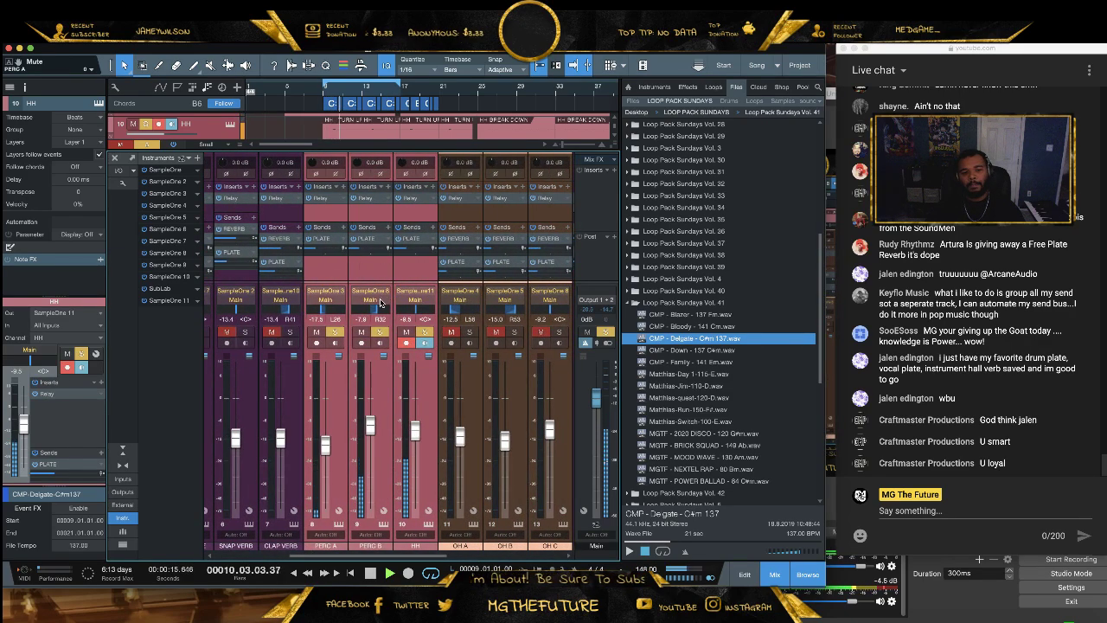
{"action": "left_click", "coordinate": [422, 268]}
{"action": "left_click", "coordinate": [336, 399], "text": "shift"}
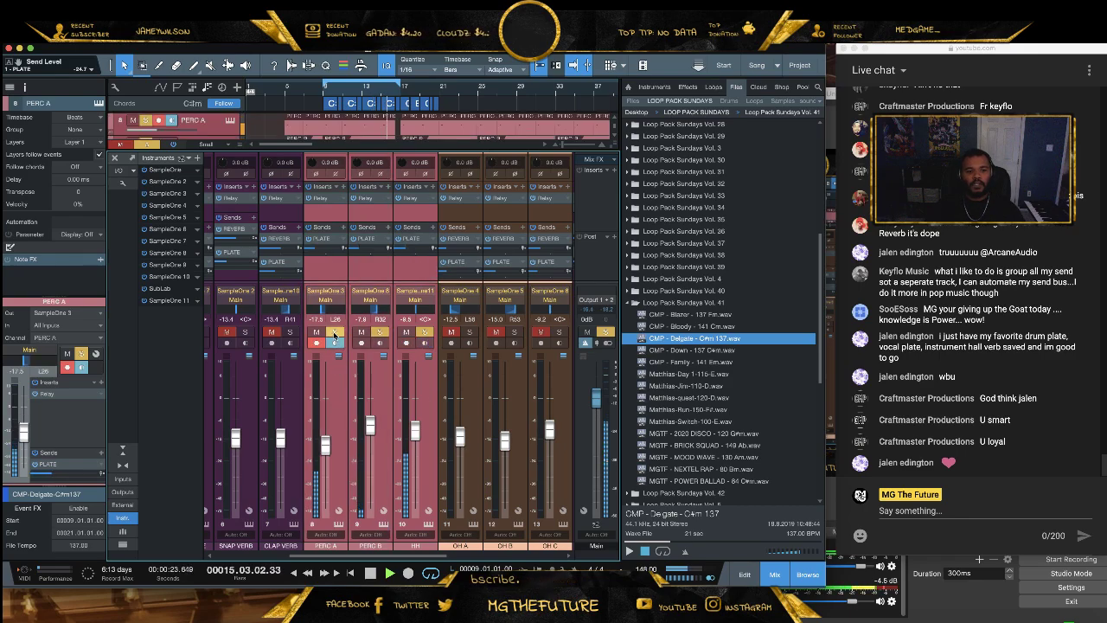
Return to the unsoloed mix, select the OH A, OH B and OH C channels and solo them together
{"action": "left_click_drag", "start_coordinate": [430, 557], "coordinate": [510, 556]}
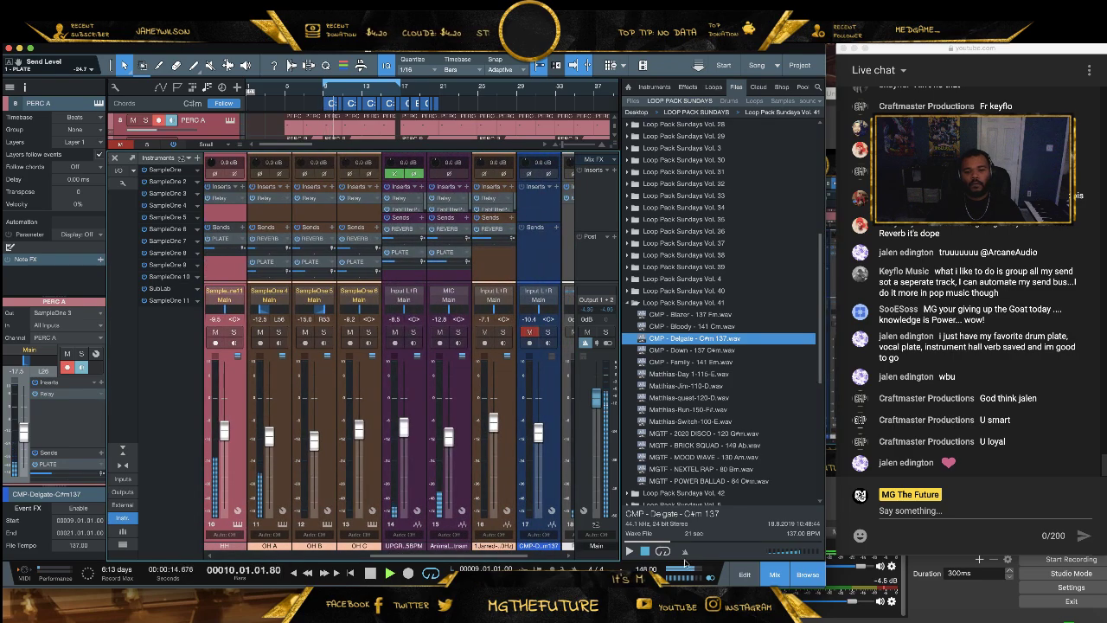
{"action": "left_click", "coordinate": [378, 433]}
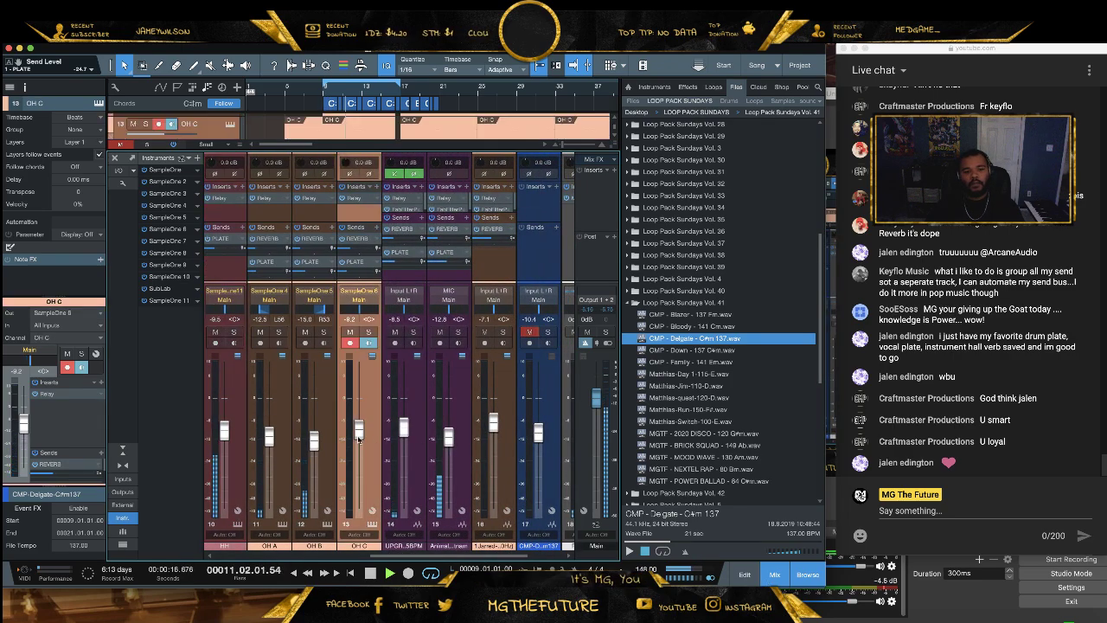
{"action": "left_click", "coordinate": [290, 433], "text": "shift"}
{"action": "key", "text": "s"}
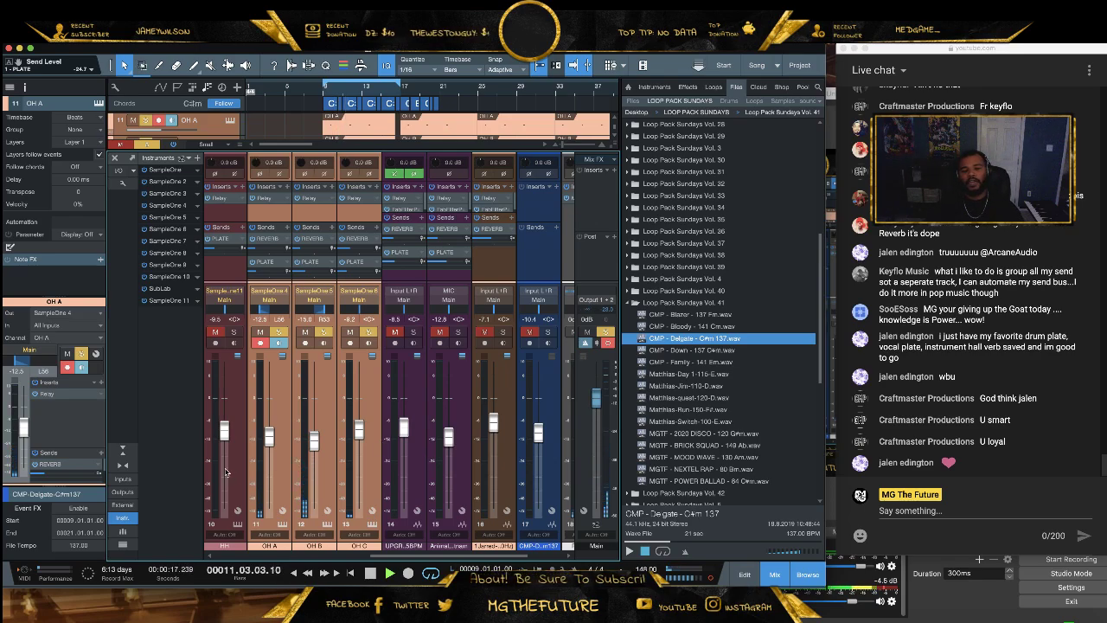
Try the OH C channel's volume at about -26.3 dB and settle it at about -13.4 dB
{"action": "left_click", "coordinate": [360, 434]}
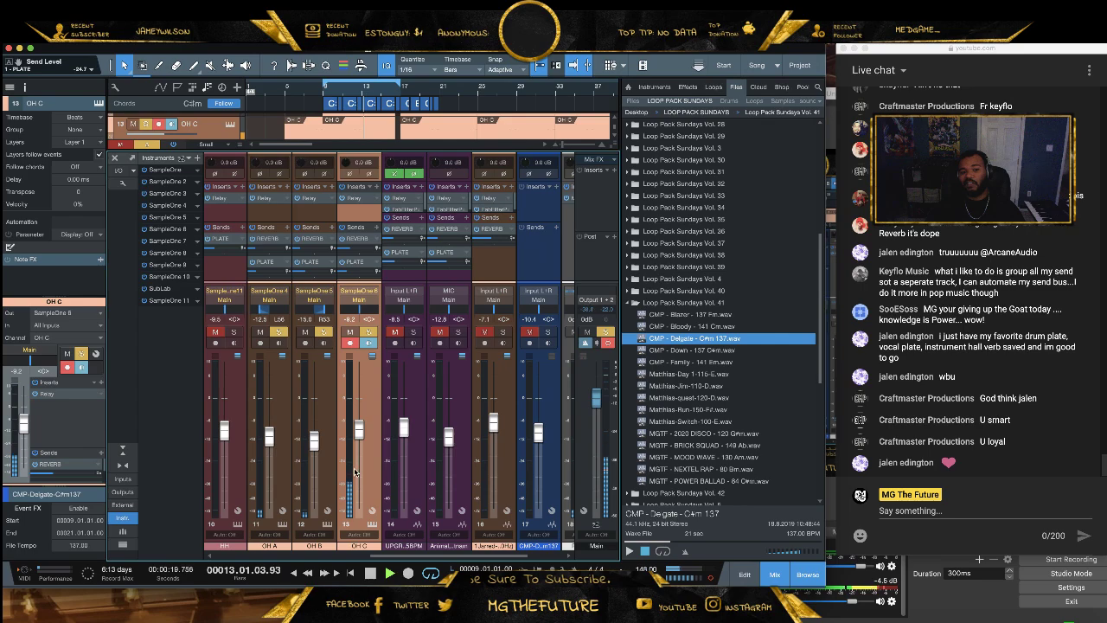
{"action": "left_click_drag", "start_coordinate": [362, 430], "coordinate": [354, 463]}
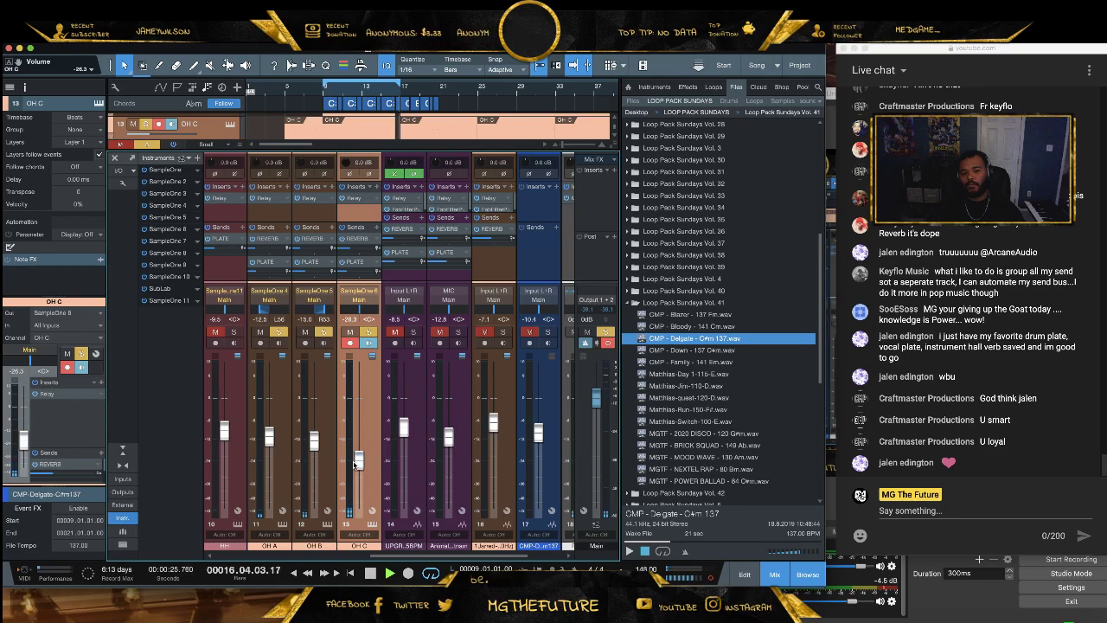
{"action": "left_click_drag", "start_coordinate": [359, 465], "coordinate": [358, 441]}
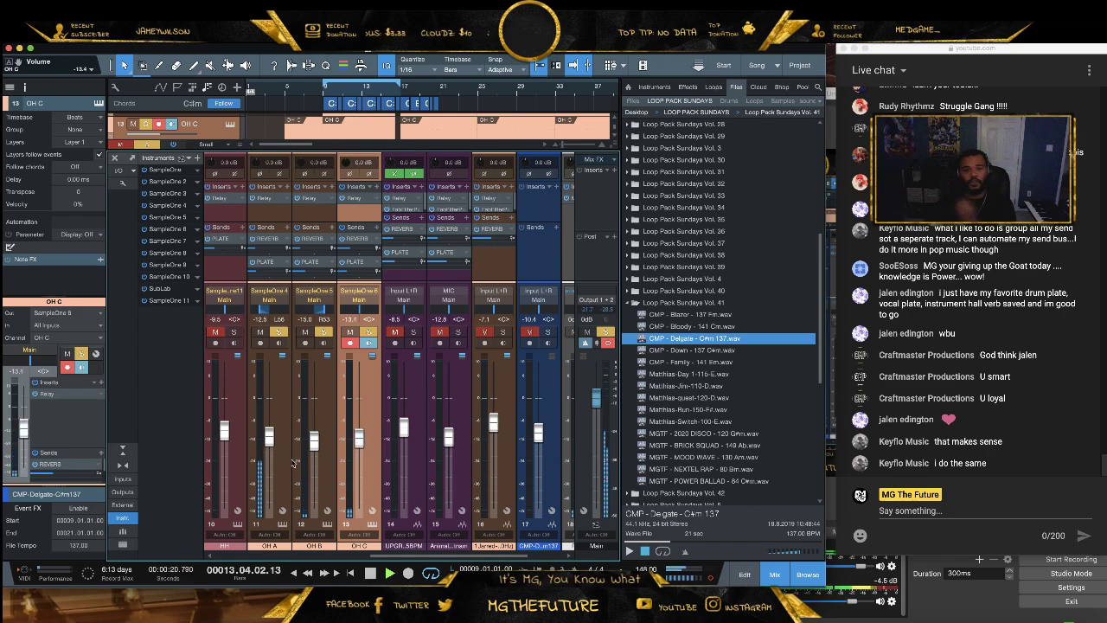
Unsolo the three OH channels and play the full mix while checking the drum channel levels
{"action": "left_click", "coordinate": [362, 331]}
{"action": "left_click", "coordinate": [363, 331]}
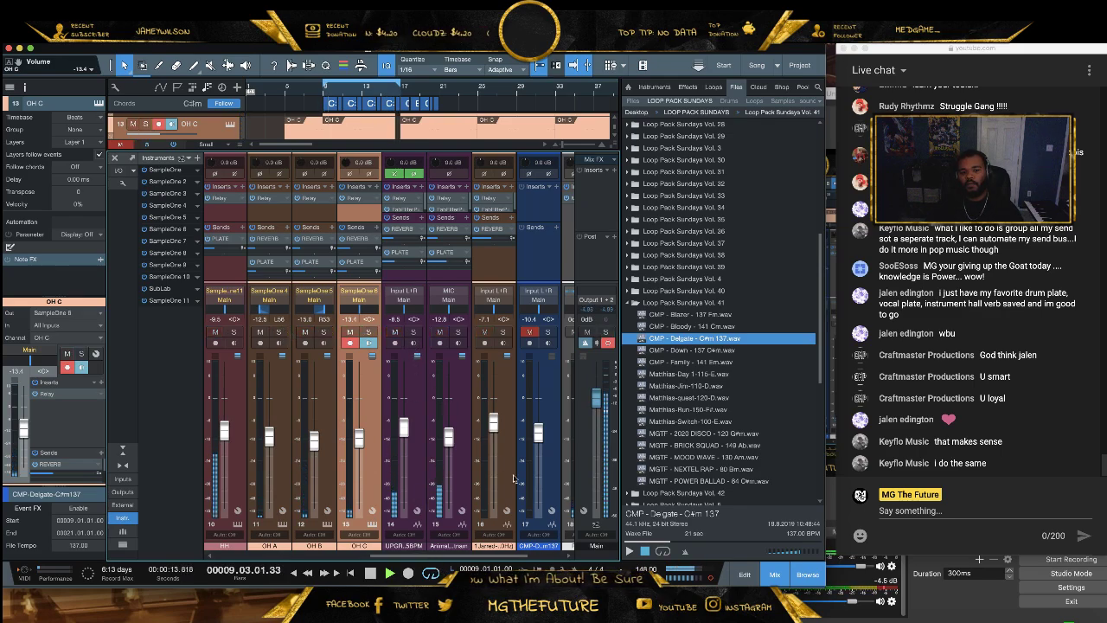
{"action": "scroll", "coordinate": [389, 555], "scroll_direction": "left", "scroll_amount": 8}
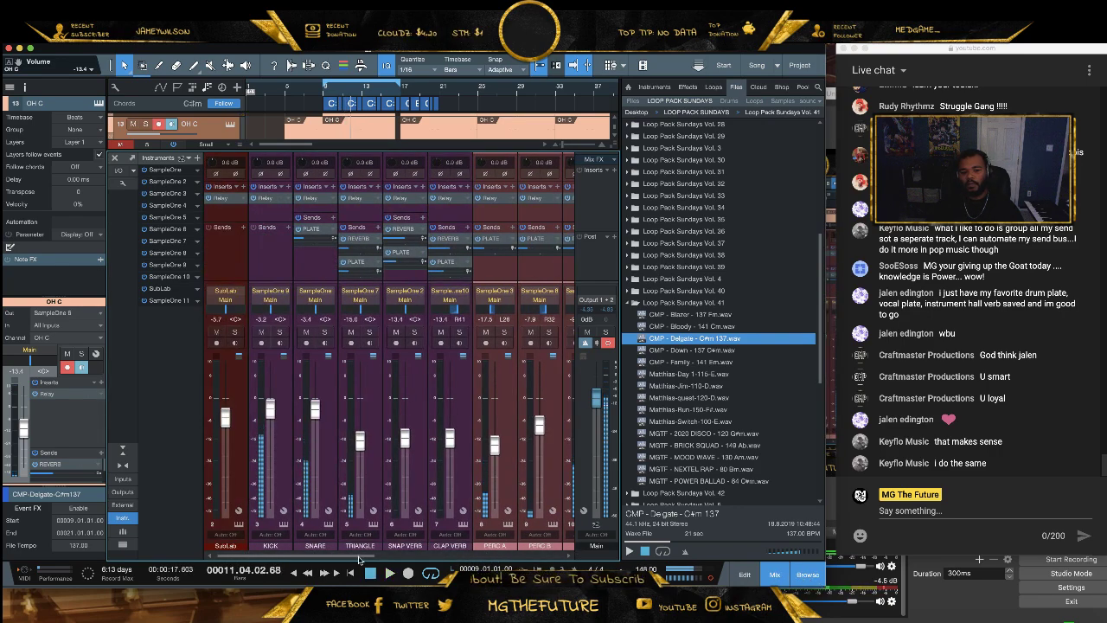
Unmute the CMP - Delgate melody channel and pull its volume all the way down
{"action": "scroll", "coordinate": [552, 557], "scroll_direction": "right", "scroll_amount": 10}
{"action": "left_click", "coordinate": [452, 332]}
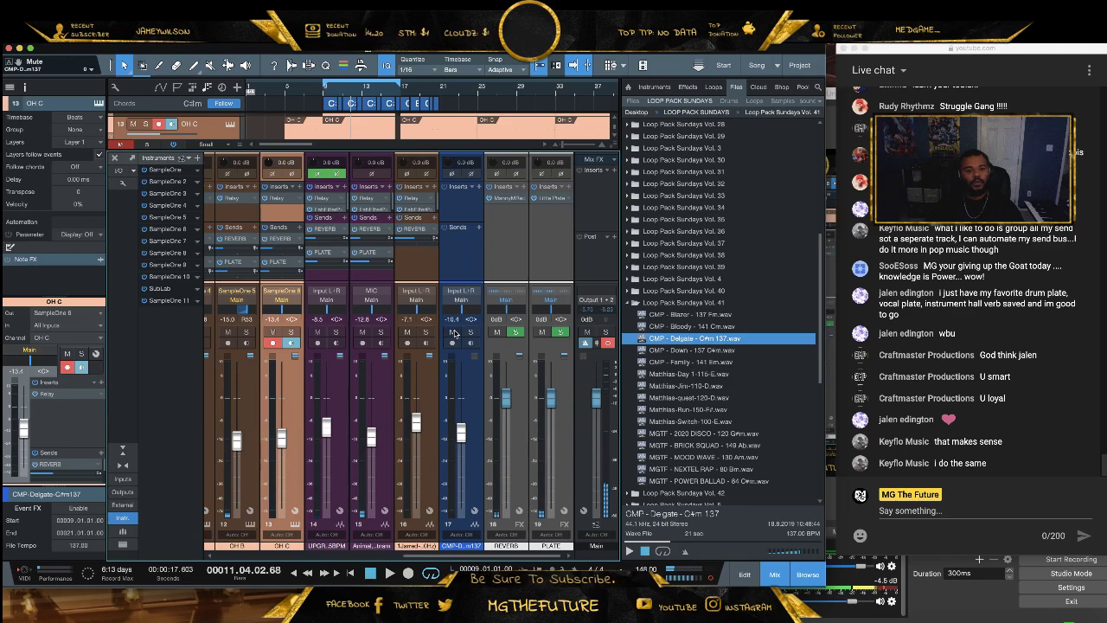
{"action": "left_click_drag", "start_coordinate": [461, 432], "coordinate": [461, 500]}
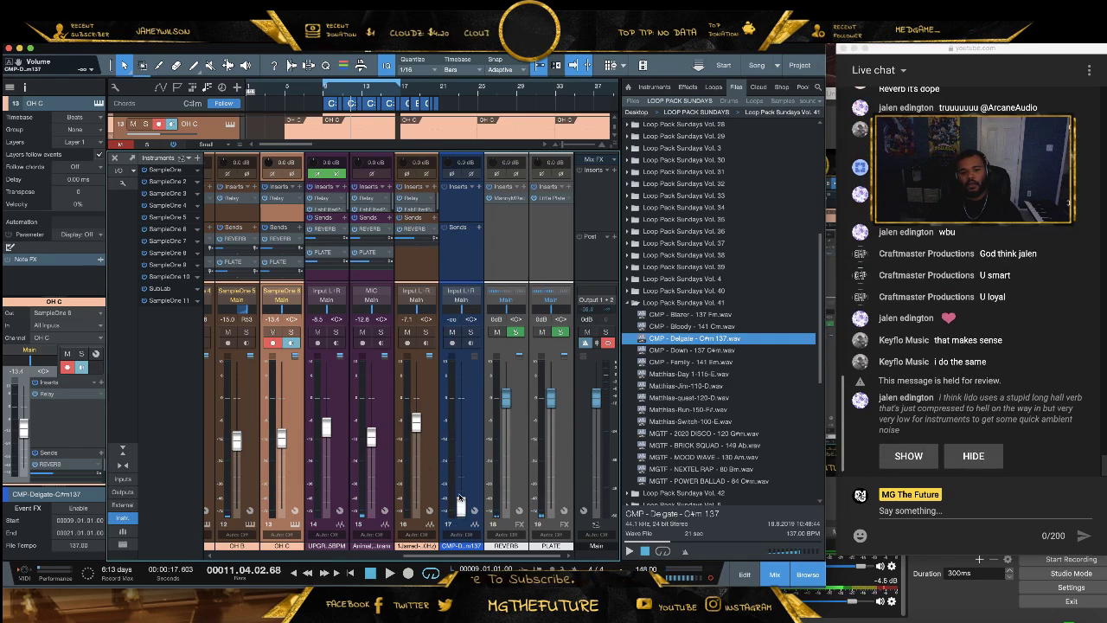
Move the CMP - Delgate melody track between the CLAP VERB and PERC A tracks in the arrangement and return to the mixer
{"action": "left_click_drag", "start_coordinate": [435, 557], "coordinate": [290, 529]}
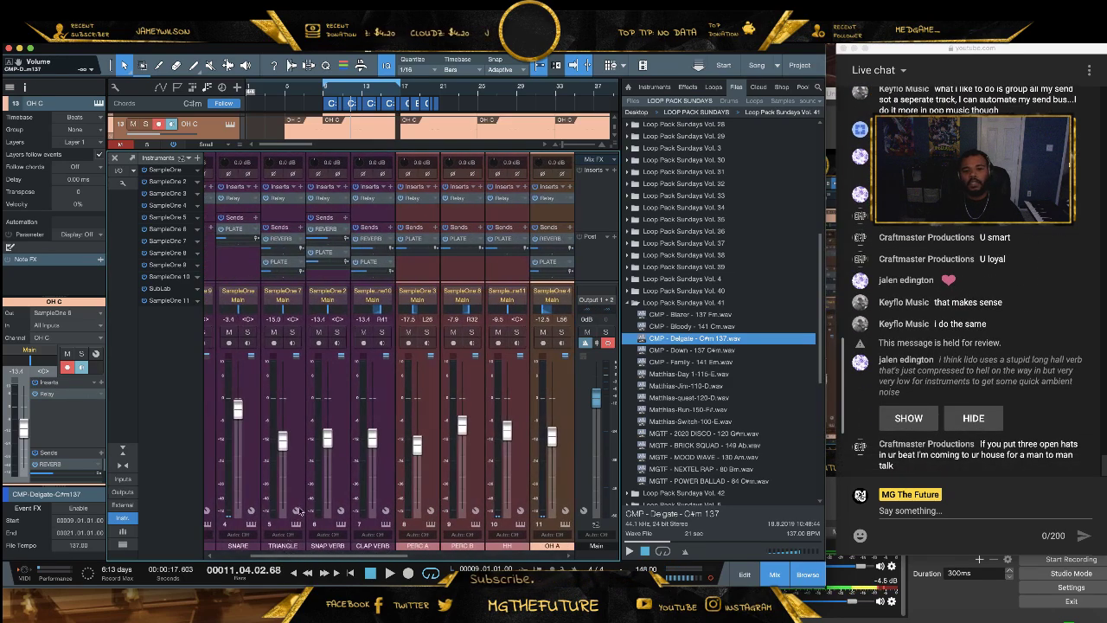
{"action": "left_click", "coordinate": [775, 575]}
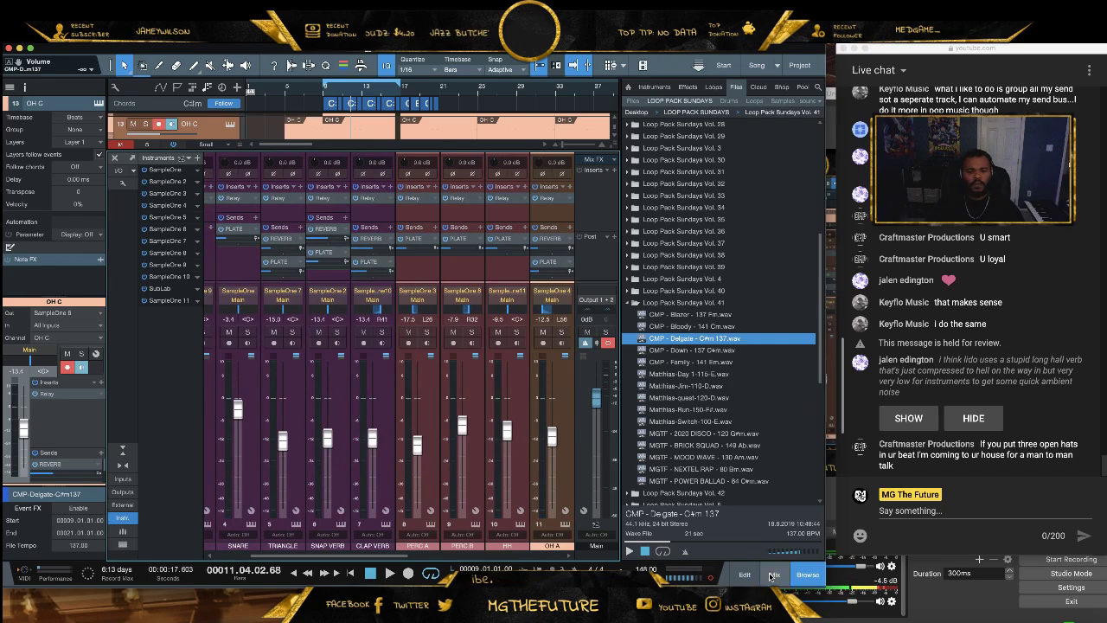
{"action": "left_click_drag", "start_coordinate": [220, 471], "coordinate": [219, 263]}
{"action": "left_click", "coordinate": [775, 574]}
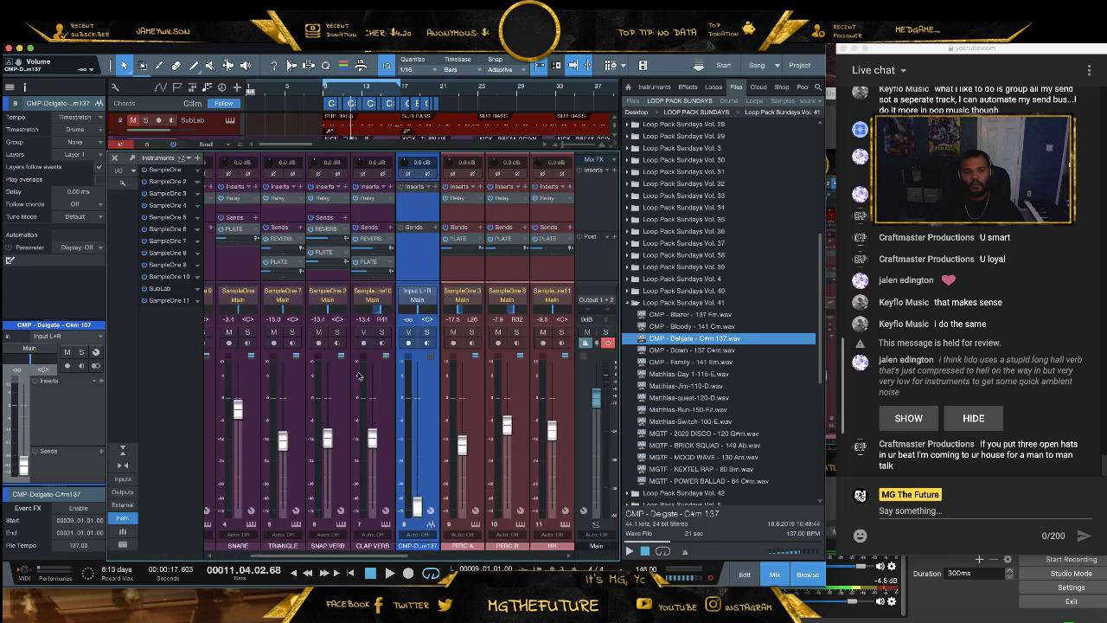
Play the mix and bring the CMP - Delgate melody channel's volume up gradually to about -14.7 dB
{"action": "mouse_move", "coordinate": [416, 512]}
{"action": "left_mouse_down"}
{"action": "mouse_move", "coordinate": [423, 447]}
{"action": "mouse_move", "coordinate": [422, 512]}
{"action": "left_mouse_up"}
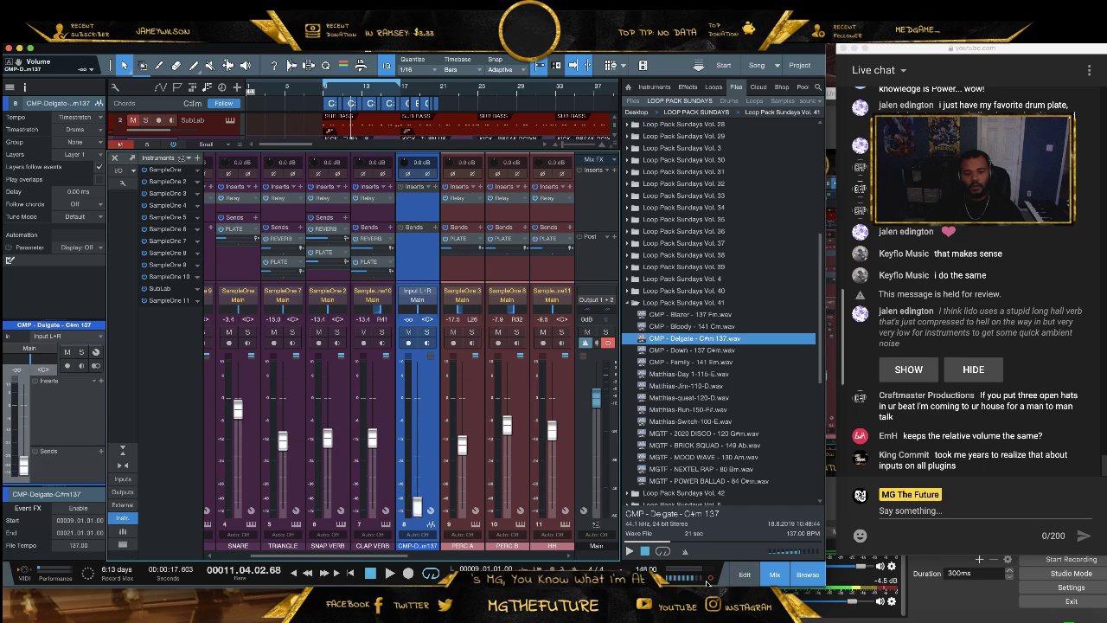
{"action": "key", "text": "space"}
{"action": "left_click_drag", "start_coordinate": [419, 511], "coordinate": [416, 465]}
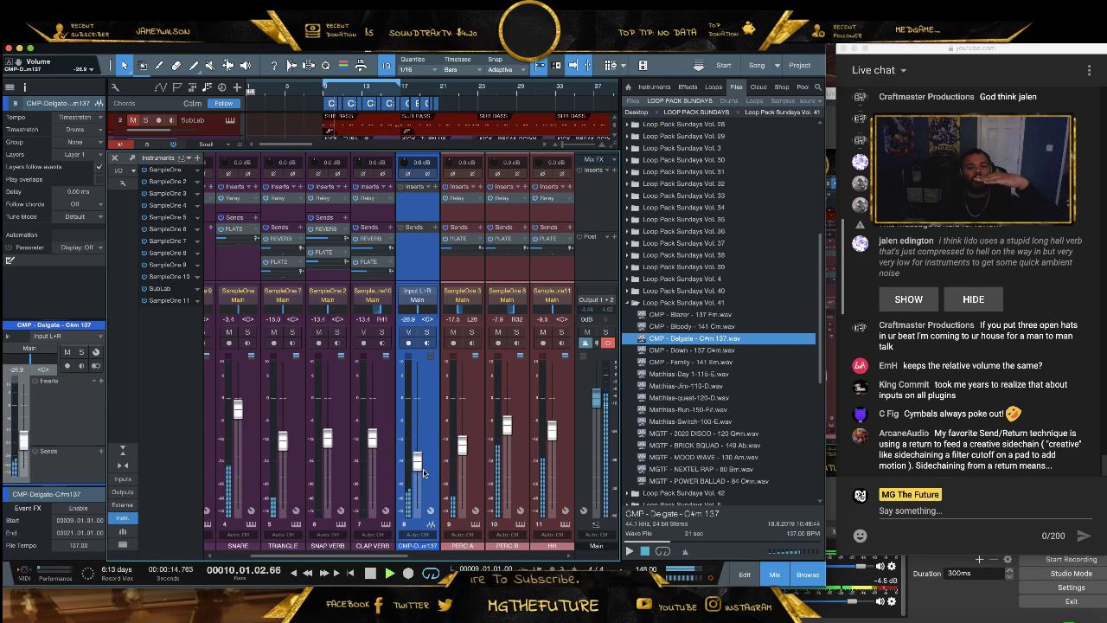
{"action": "left_click_drag", "start_coordinate": [421, 470], "coordinate": [418, 459]}
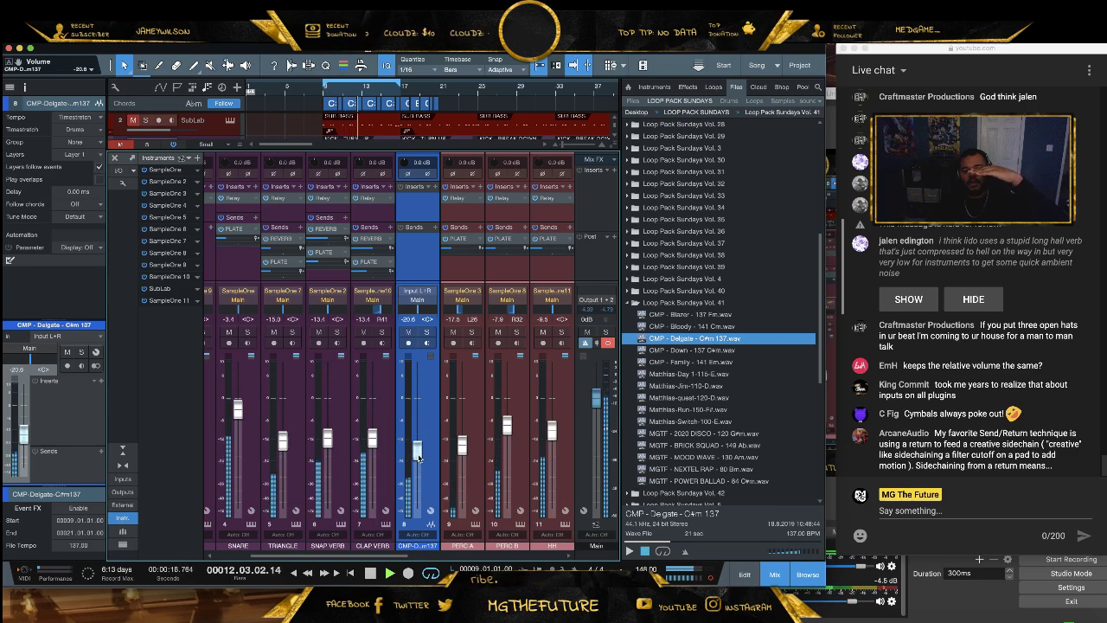
{"action": "left_click_drag", "start_coordinate": [417, 458], "coordinate": [417, 446]}
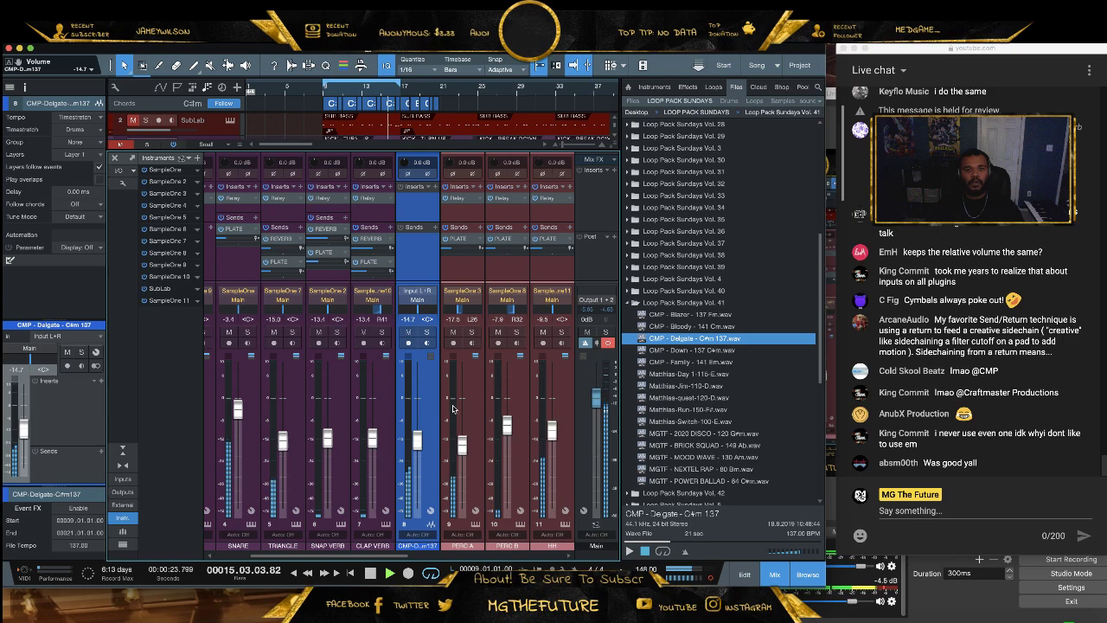
Insert FabFilter Pro-Q 3 on the melody channel with a low cut at about 87 Hz and a boost of about 3 dB near 2.3 kHz
{"action": "left_click", "coordinate": [443, 187]}
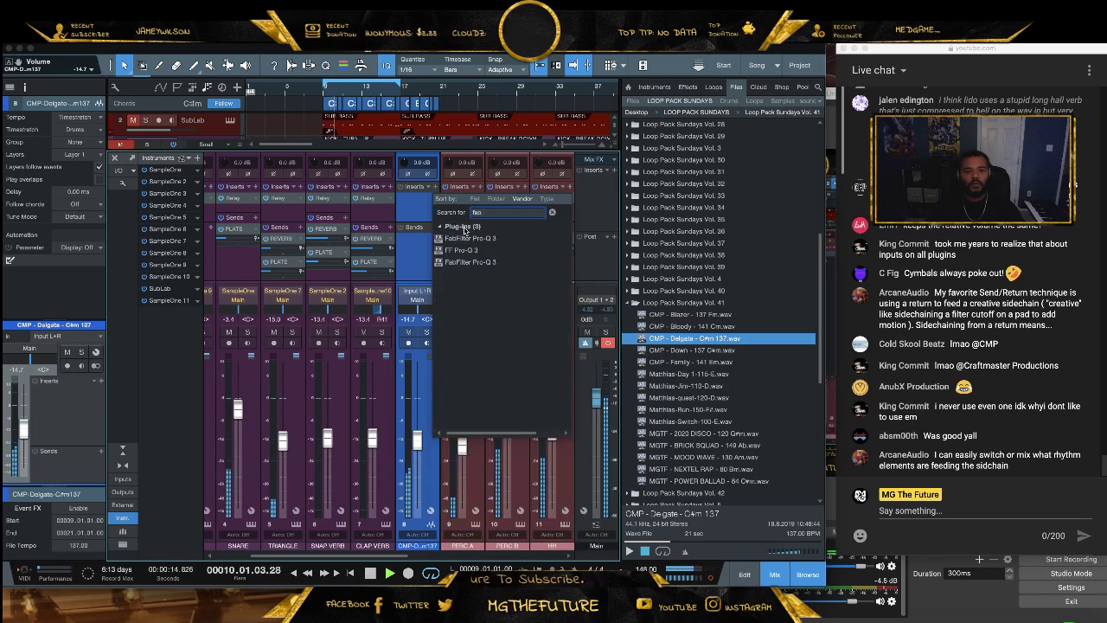
{"action": "key", "text": "Escape"}
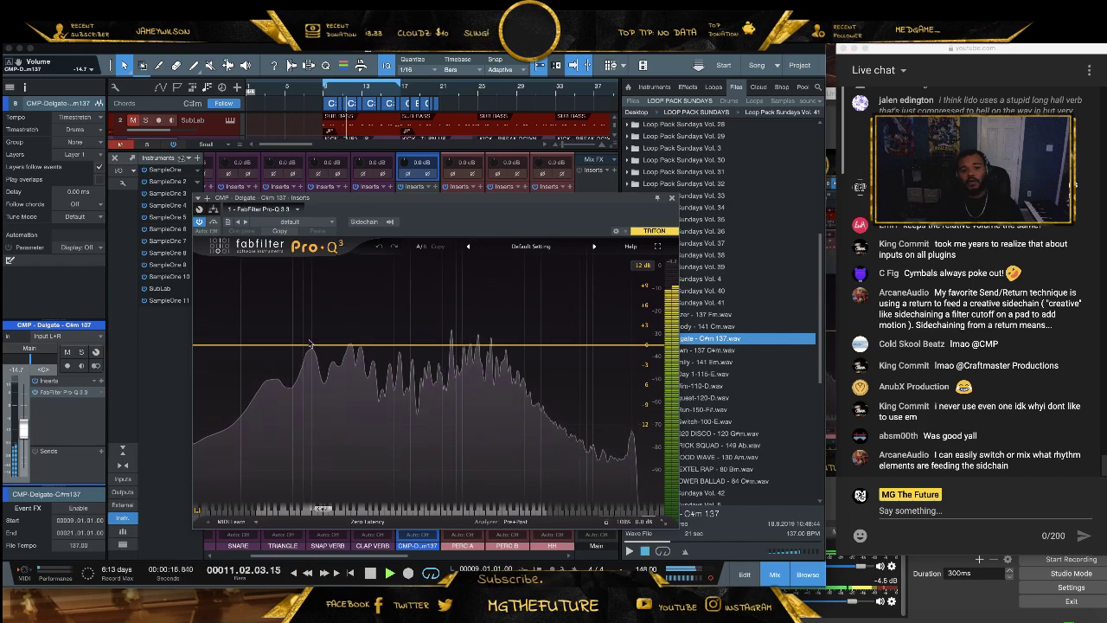
{"action": "double_click", "coordinate": [302, 346]}
{"action": "left_click", "coordinate": [226, 473]}
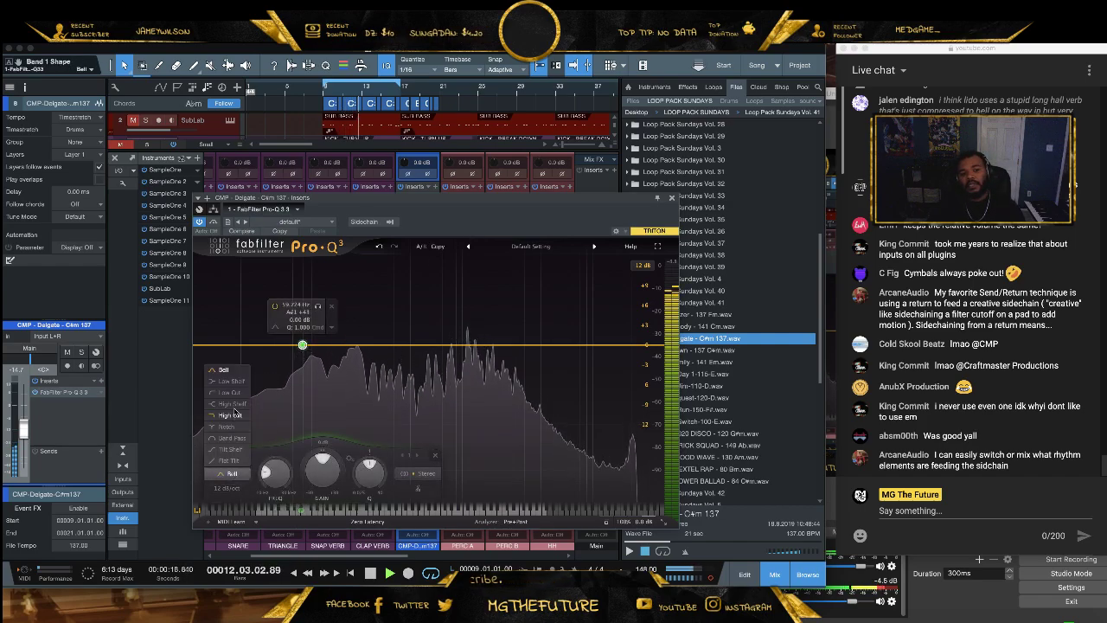
{"action": "left_click", "coordinate": [229, 394]}
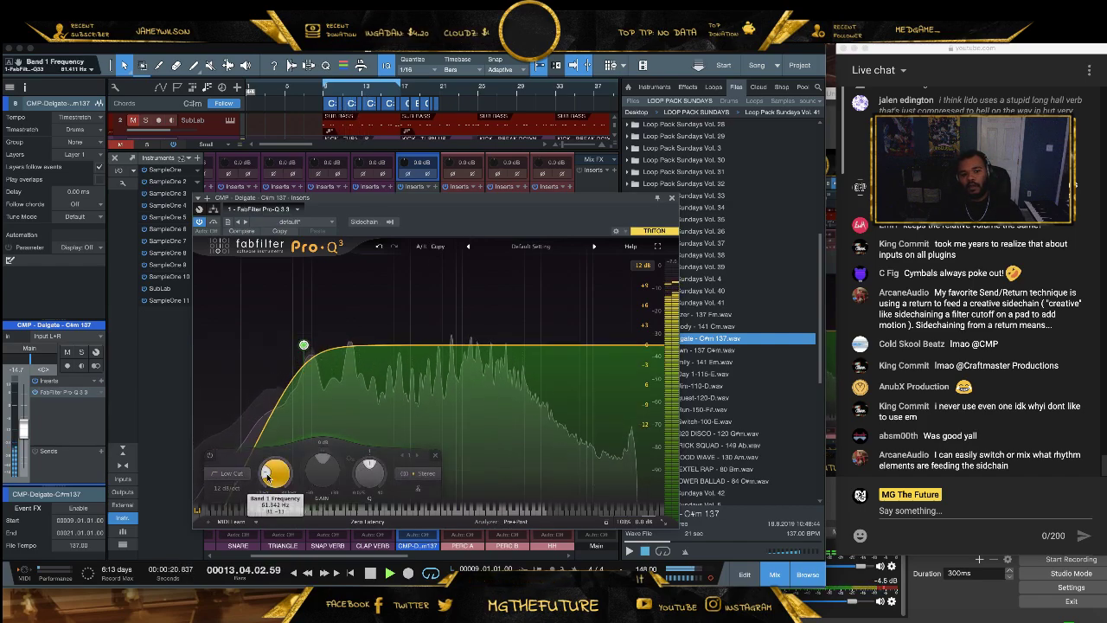
{"action": "scroll", "coordinate": [267, 472], "scroll_direction": "up", "scroll_amount": 1}
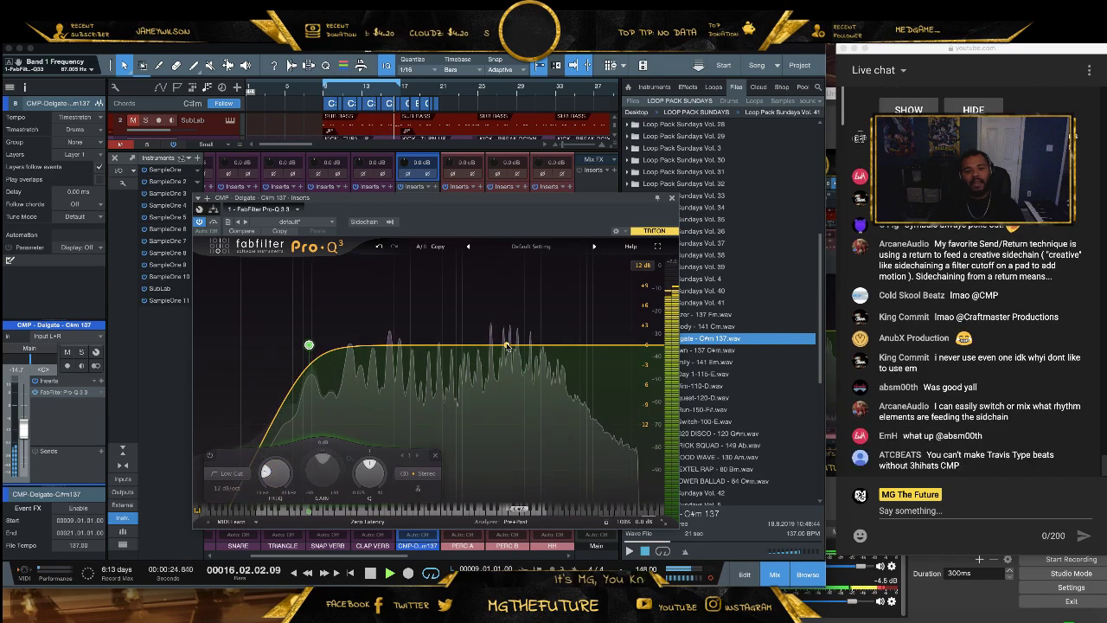
{"action": "left_click_drag", "start_coordinate": [508, 345], "coordinate": [509, 325]}
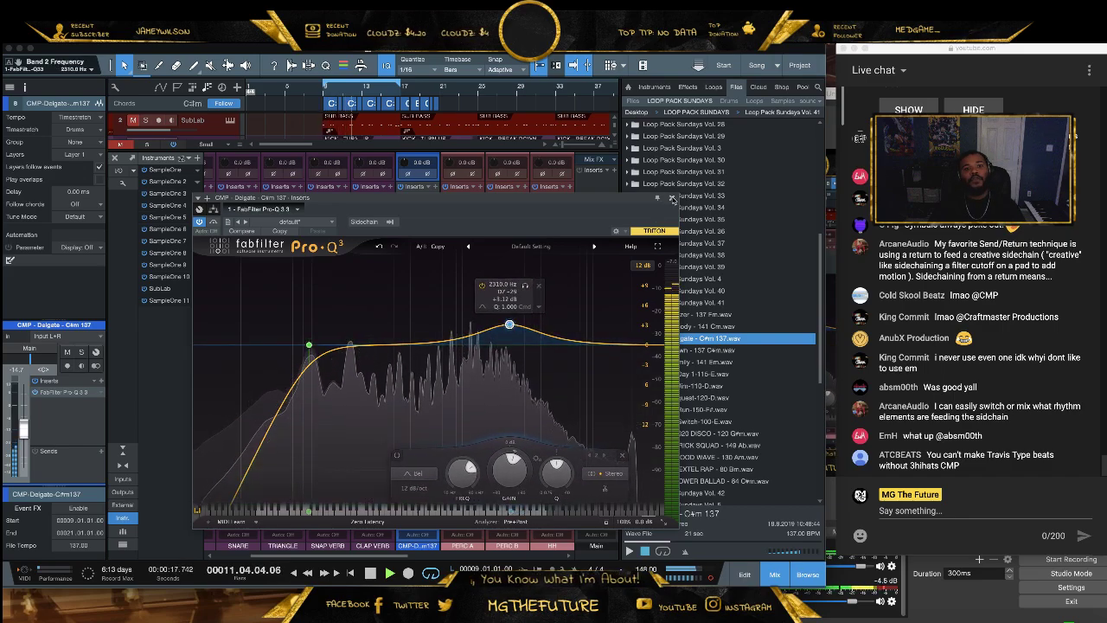
{"action": "key", "text": "Escape"}
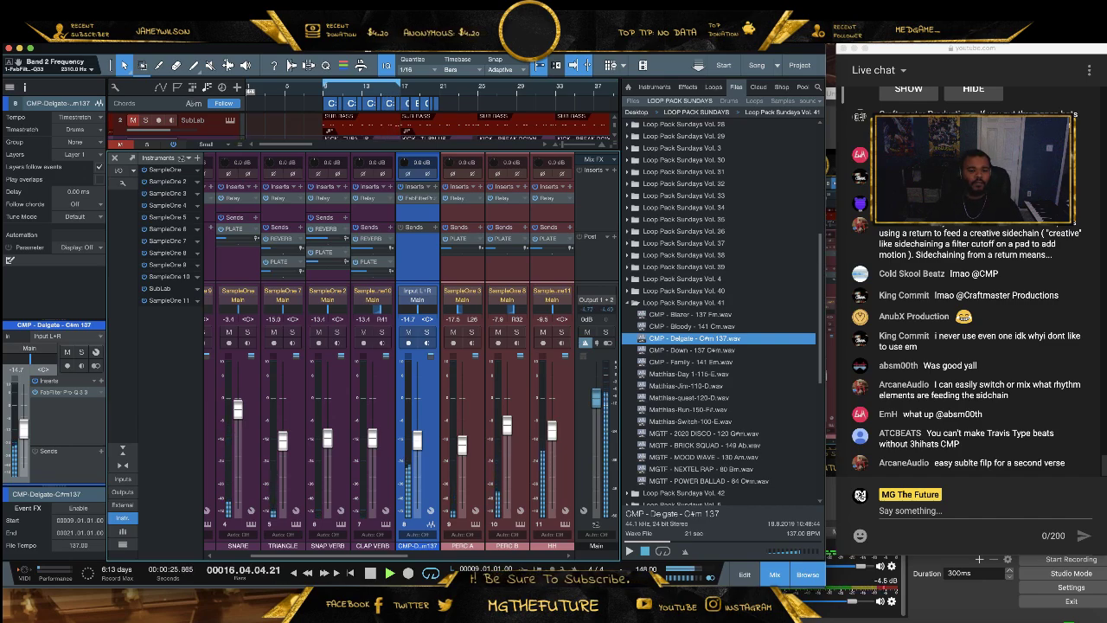
Insert Relay after the melody channel's EQ, try its width at -100% and settle it at about -55%
{"action": "left_click", "coordinate": [448, 199]}
{"action": "type", "text": "re"}
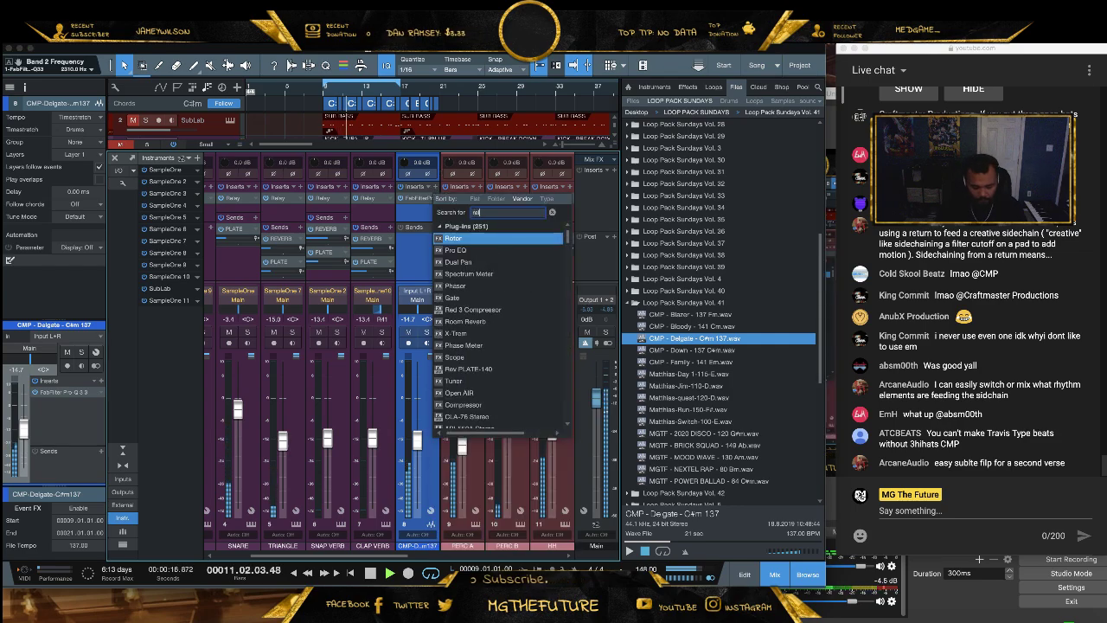
{"action": "key", "text": "Return"}
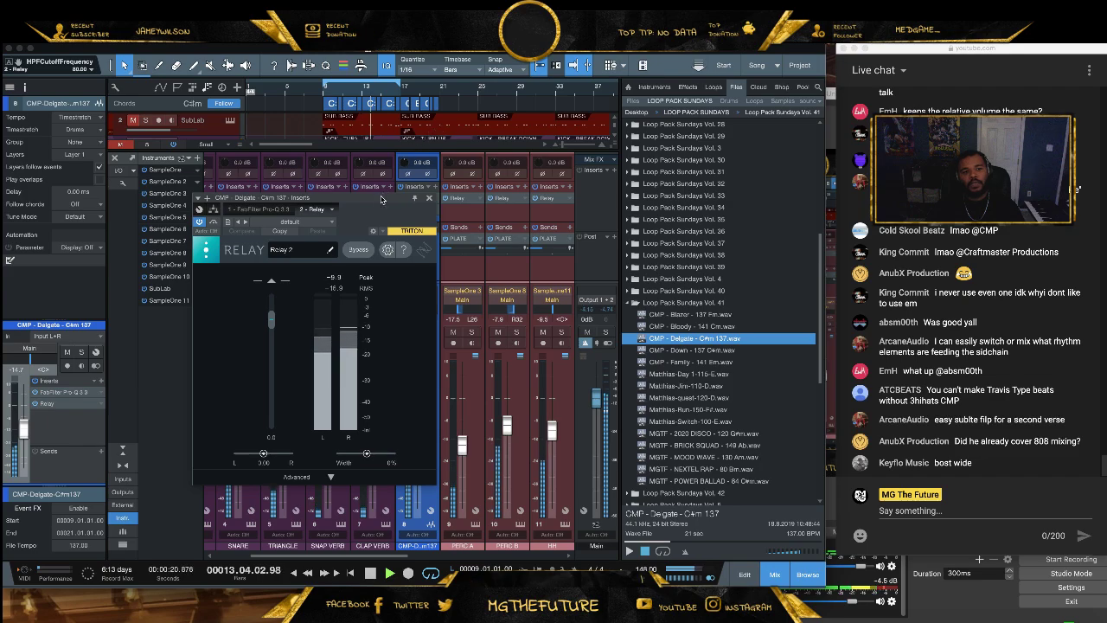
{"action": "left_click_drag", "start_coordinate": [381, 199], "coordinate": [267, 227]}
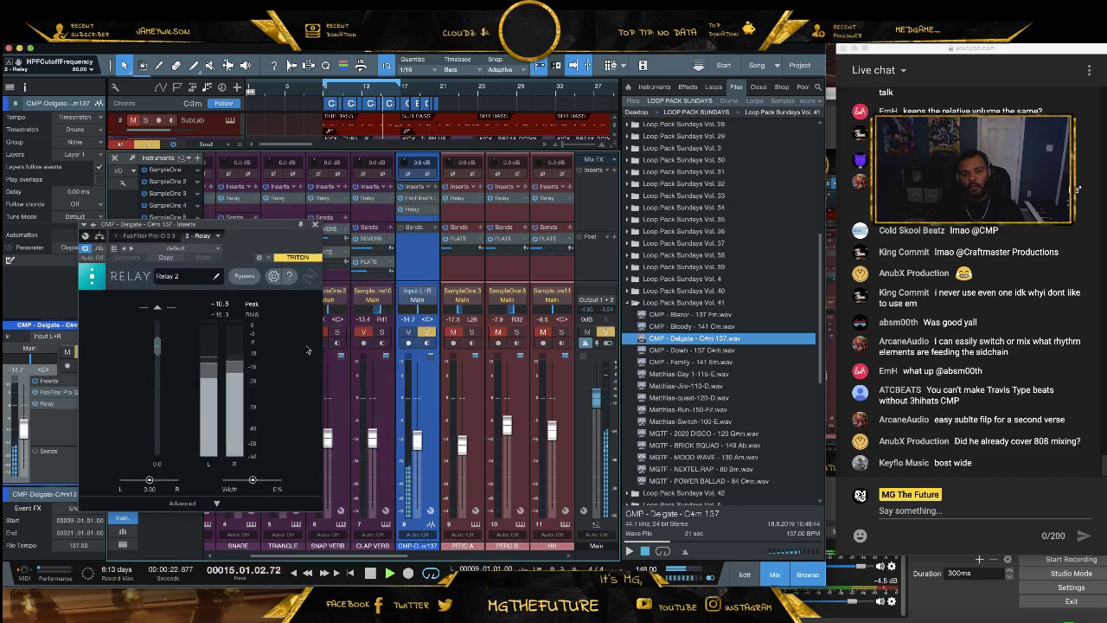
{"action": "left_click_drag", "start_coordinate": [253, 479], "coordinate": [223, 479]}
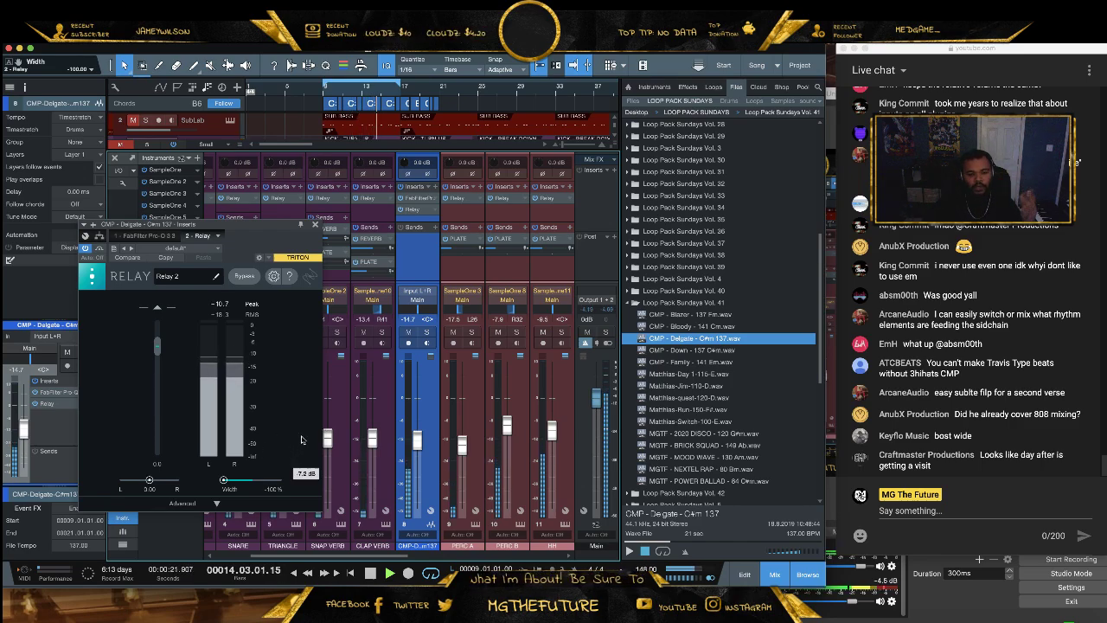
{"action": "left_click_drag", "start_coordinate": [226, 482], "coordinate": [241, 485]}
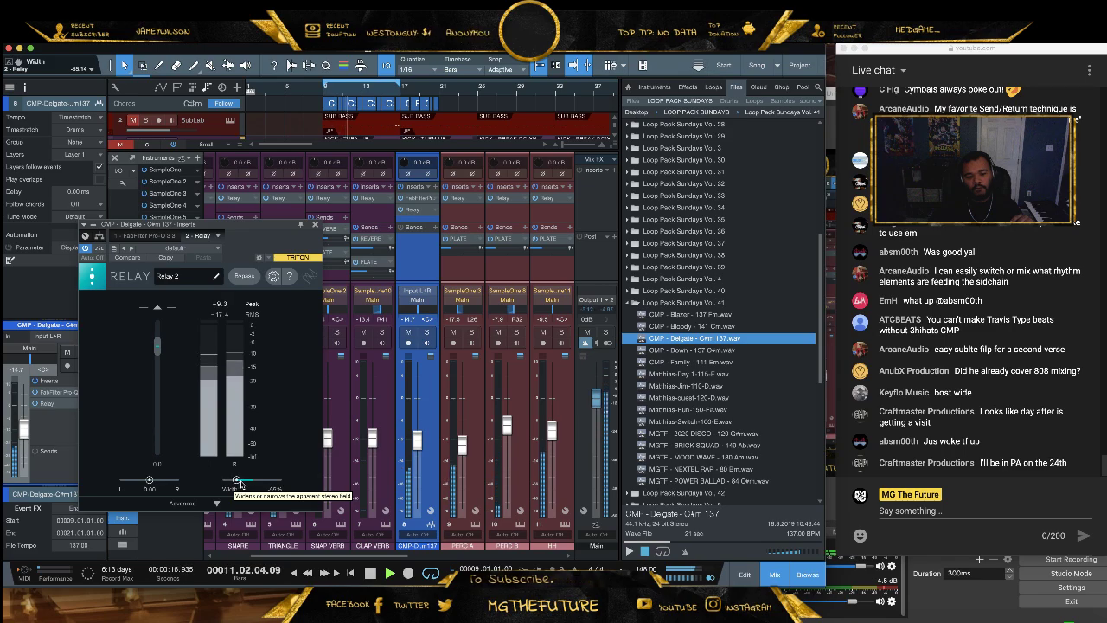
{"action": "left_click", "coordinate": [315, 224]}
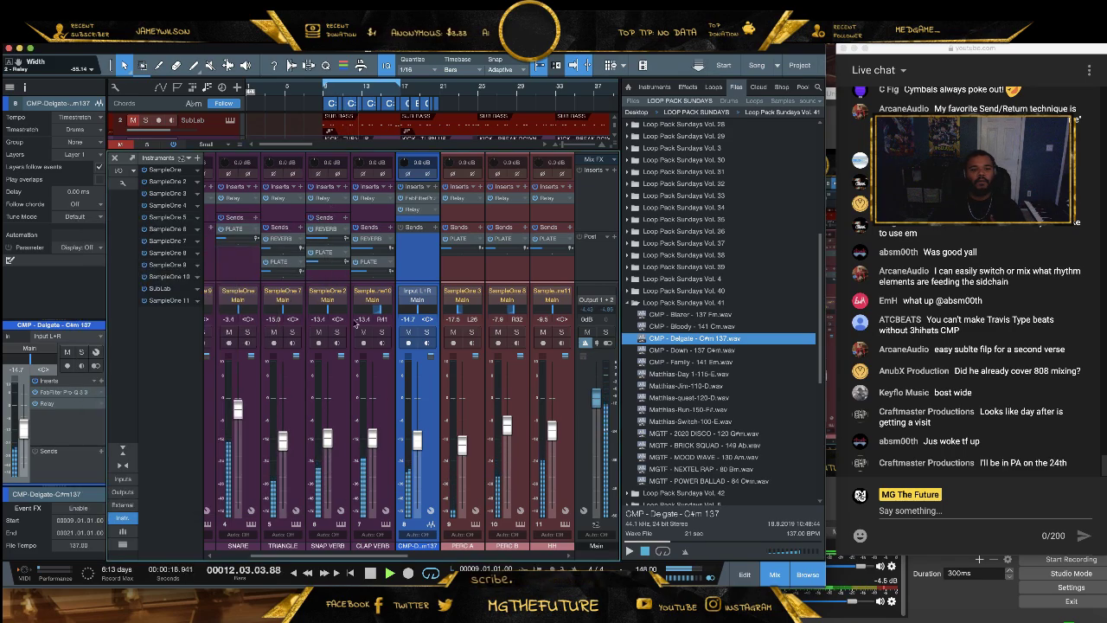
Lower the melody channel's volume to about -15.6 dB and, with the channel soloed, add a REVERB send at about -15.9 dB
{"action": "left_click_drag", "start_coordinate": [416, 440], "coordinate": [417, 447]}
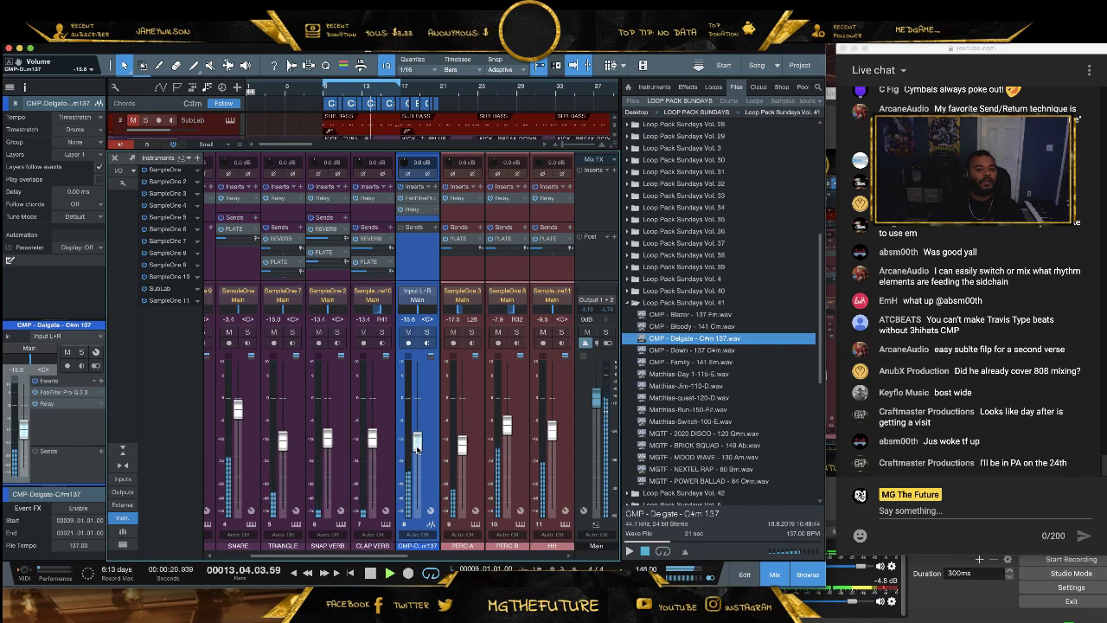
{"action": "left_click", "coordinate": [433, 226]}
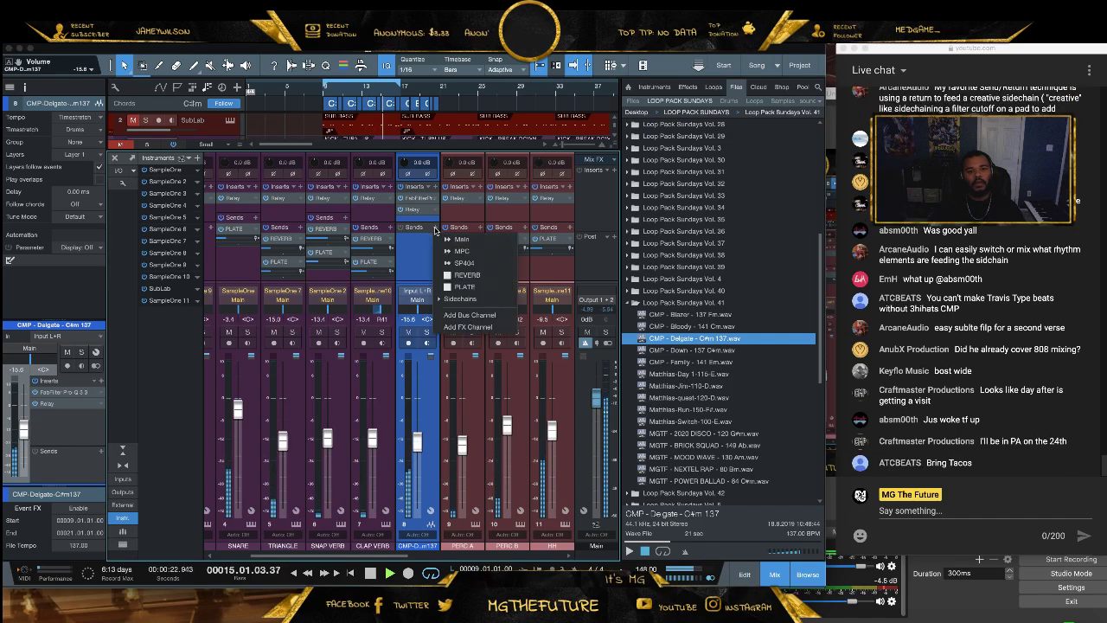
{"action": "left_click", "coordinate": [468, 275]}
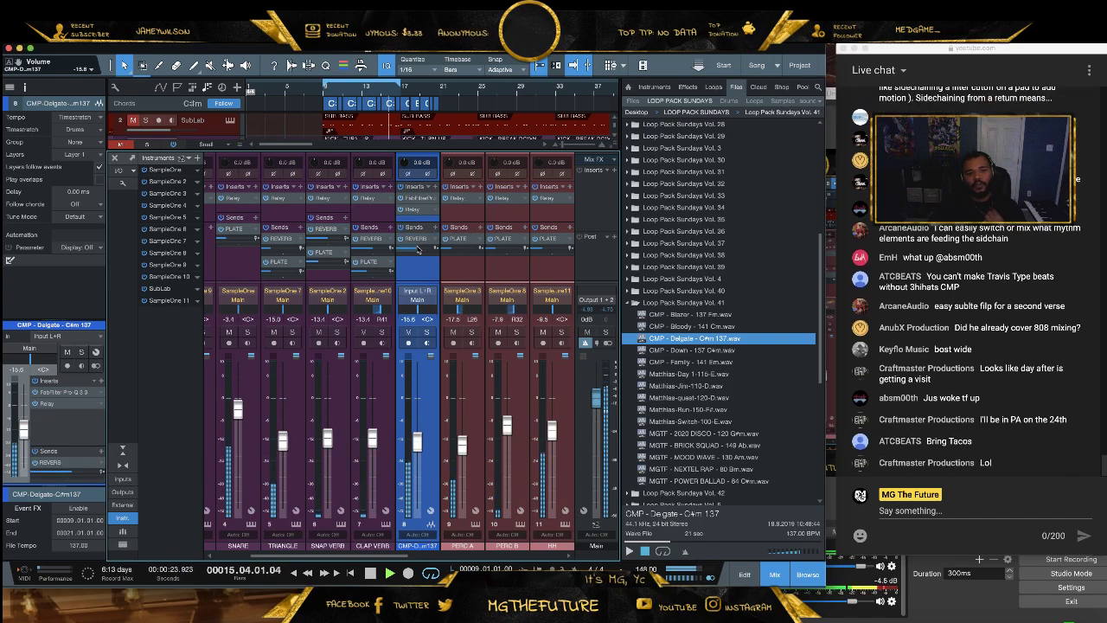
{"action": "left_click", "coordinate": [427, 331]}
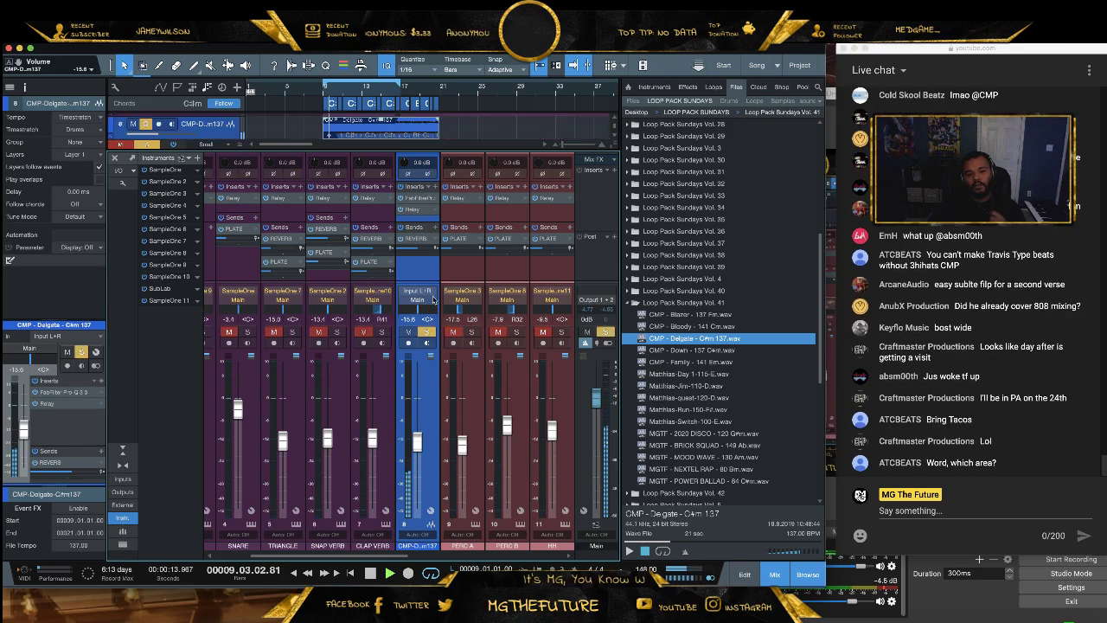
{"action": "left_click_drag", "start_coordinate": [414, 250], "coordinate": [409, 253]}
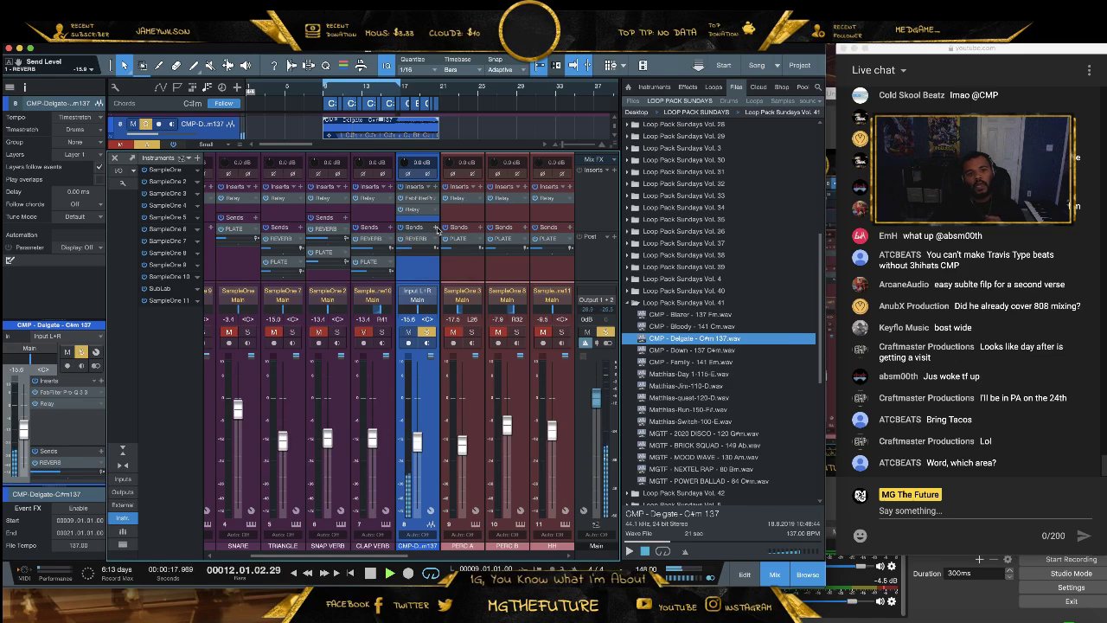
Add a PLATE send at about -21.9 dB to the melody channel, then unsolo it to hear the full mix and stop playback
{"action": "left_click", "coordinate": [438, 229]}
{"action": "left_click", "coordinate": [451, 287]}
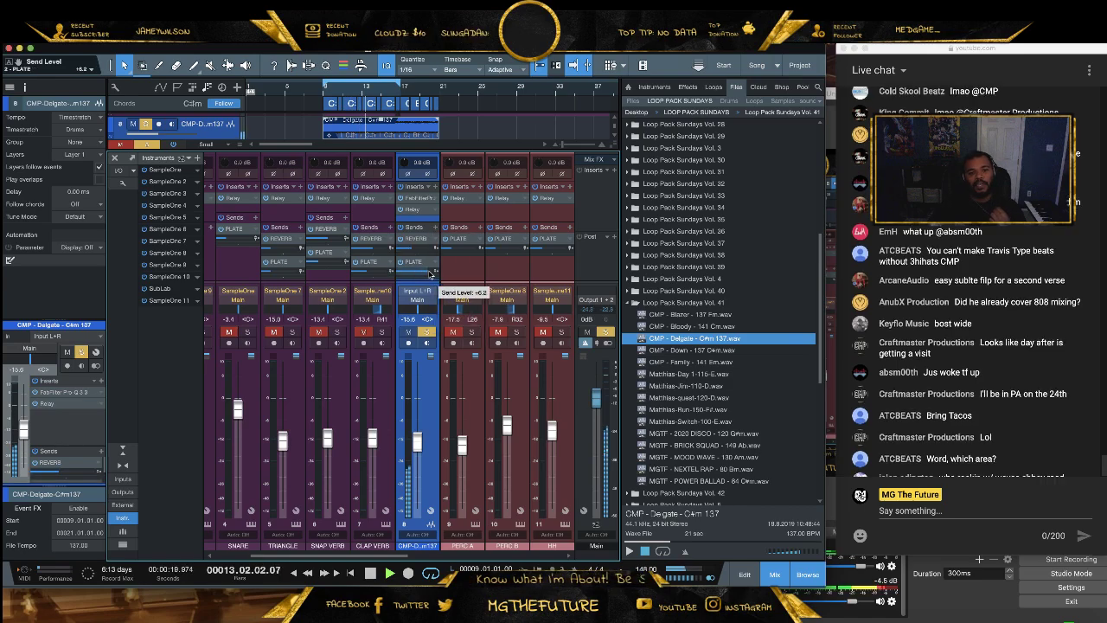
{"action": "left_click_drag", "start_coordinate": [430, 273], "coordinate": [406, 275]}
{"action": "left_click", "coordinate": [428, 333]}
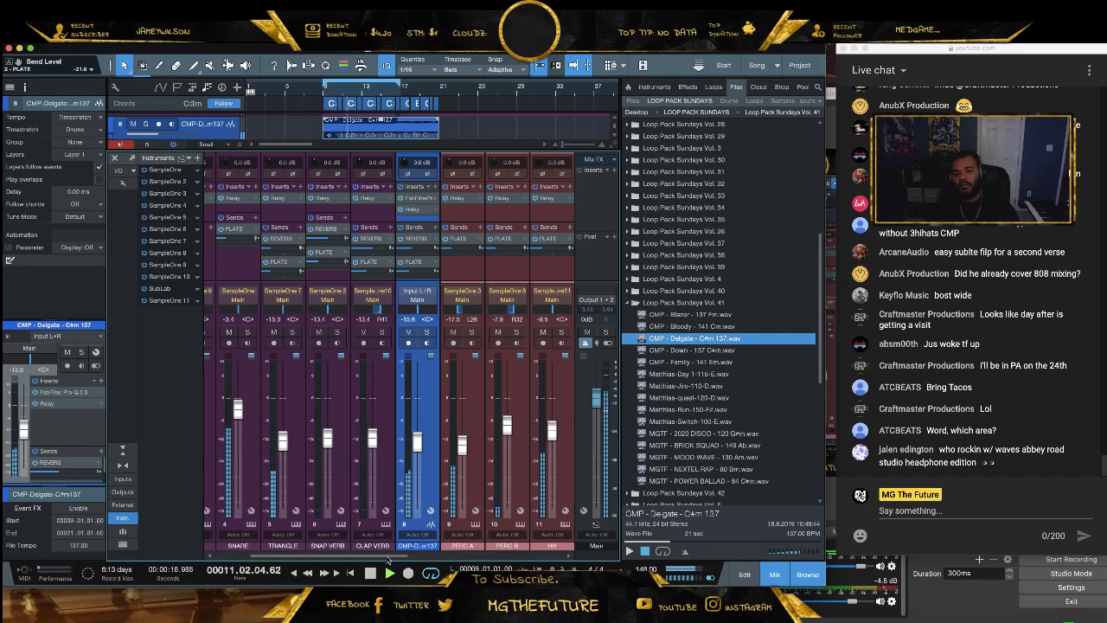
{"action": "key", "text": "space"}
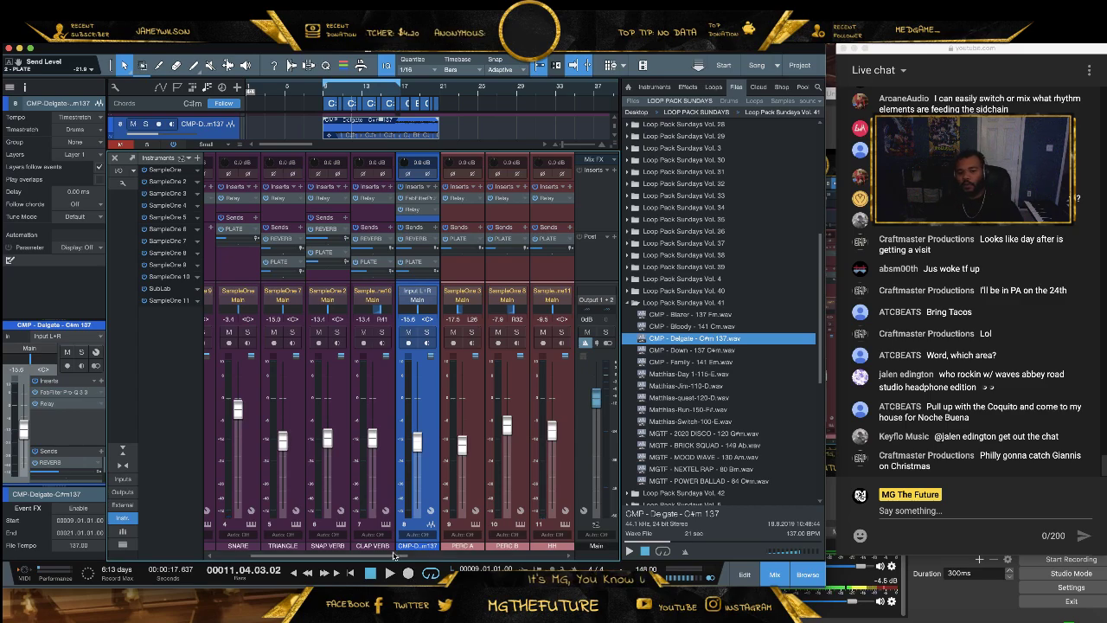
Unmute the SubLab track, pull its volume all the way down and raise it to about -17.2 dB during playback
{"action": "scroll", "coordinate": [268, 531], "scroll_direction": "left", "scroll_amount": 2}
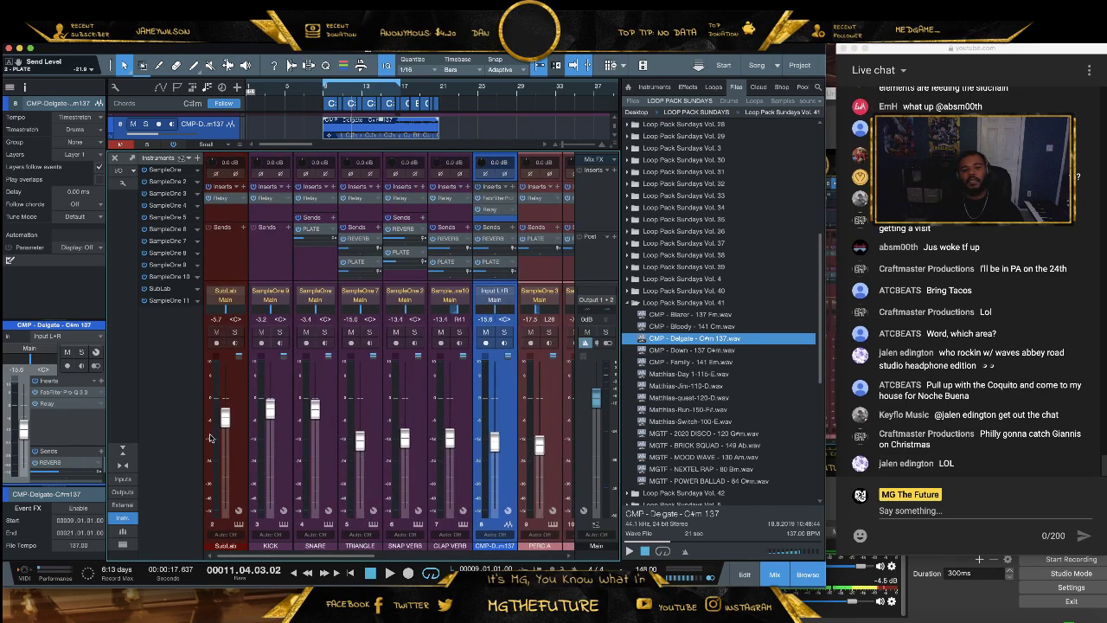
{"action": "left_click", "coordinate": [773, 576]}
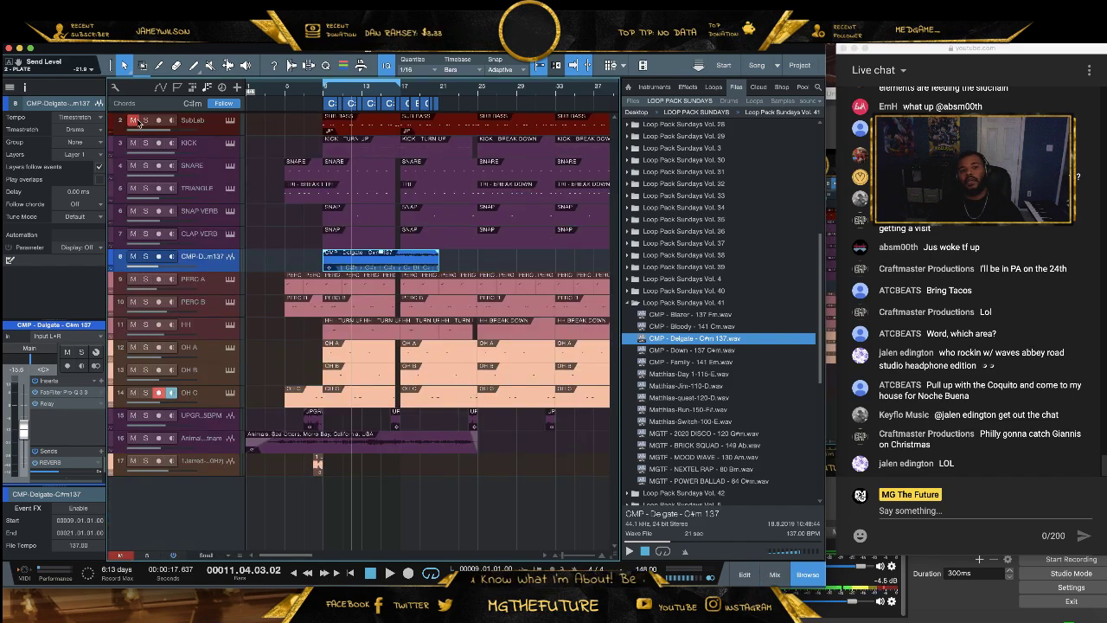
{"action": "left_click", "coordinate": [775, 574]}
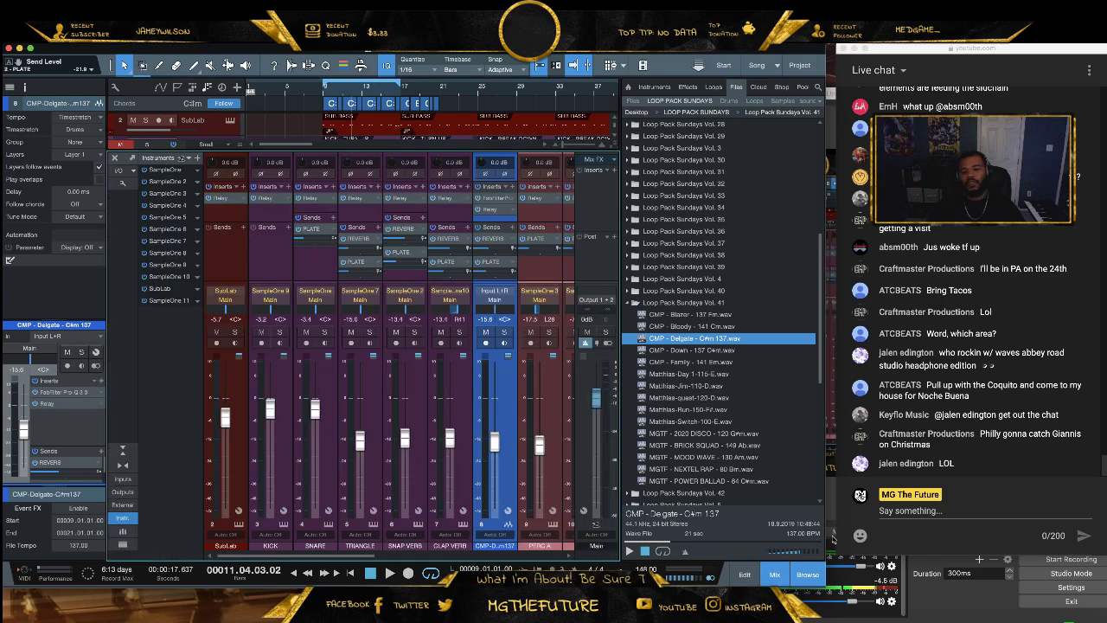
{"action": "left_click_drag", "start_coordinate": [224, 413], "coordinate": [225, 507]}
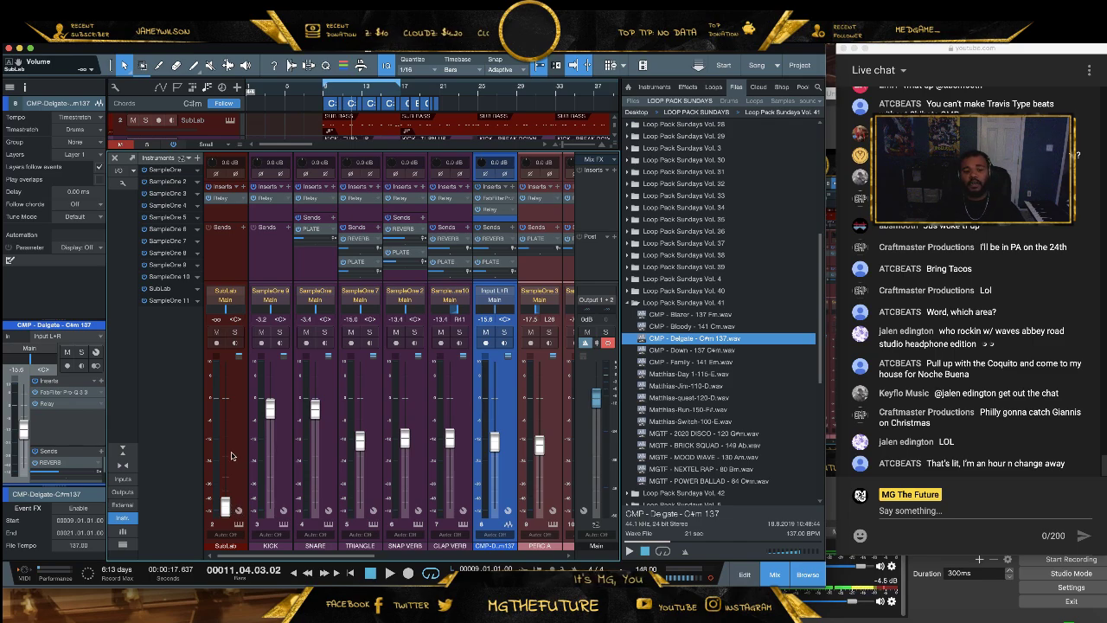
{"action": "key", "text": "space"}
{"action": "left_click_drag", "start_coordinate": [225, 508], "coordinate": [230, 447]}
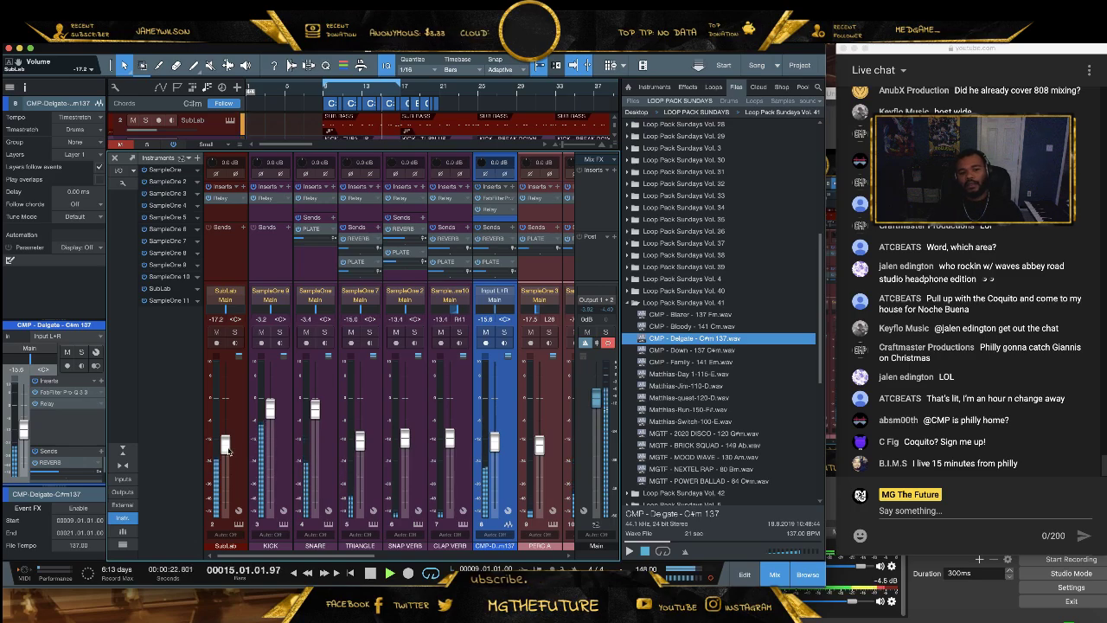
Raise the SubLab channel's volume to about -7.8 dB and insert FabFilter Pro-Q 3 on it
{"action": "left_click_drag", "start_coordinate": [224, 448], "coordinate": [222, 431]}
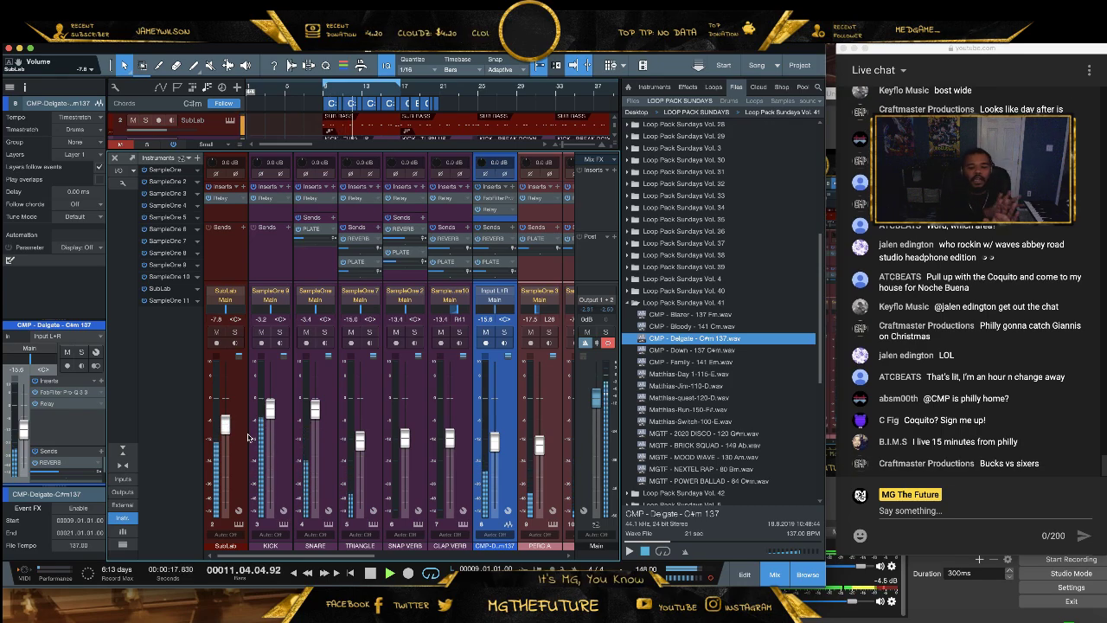
{"action": "left_click", "coordinate": [265, 198]}
{"action": "type", "text": "fab"}
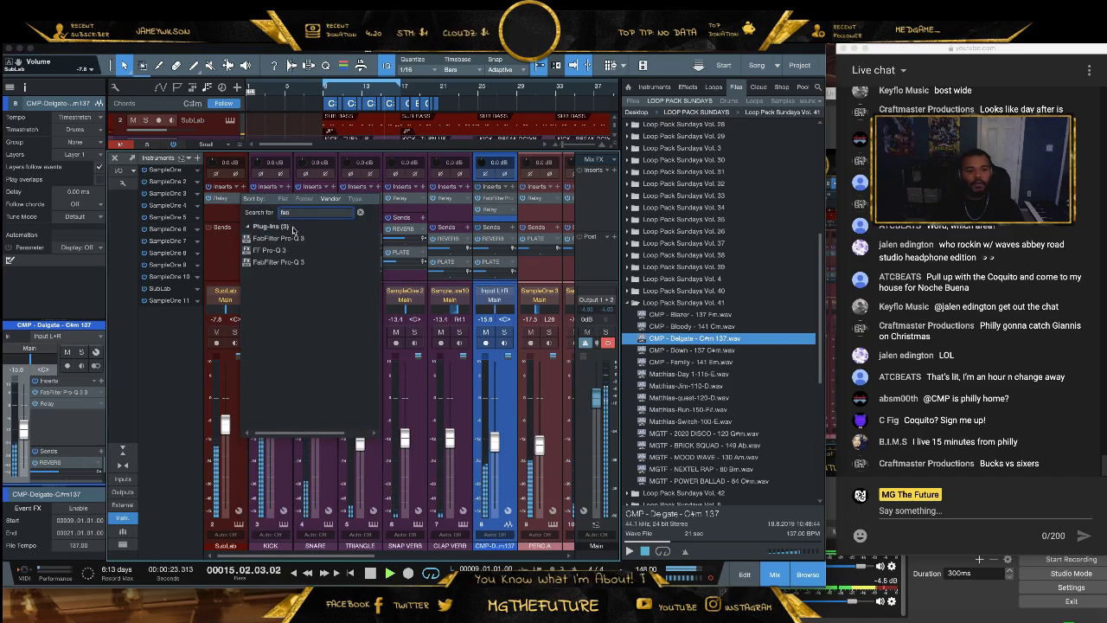
{"action": "double_click", "coordinate": [277, 261]}
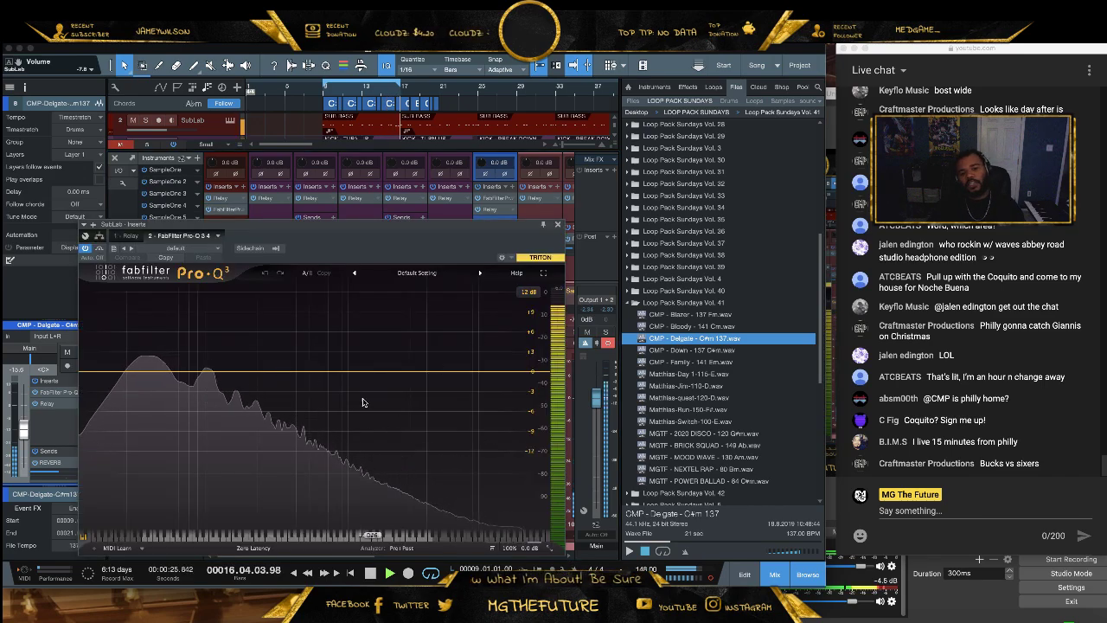
Add a high-cut band at about 683 Hz in the SubLab channel's Pro-Q 3, then close the EQ
{"action": "left_click", "coordinate": [326, 371]}
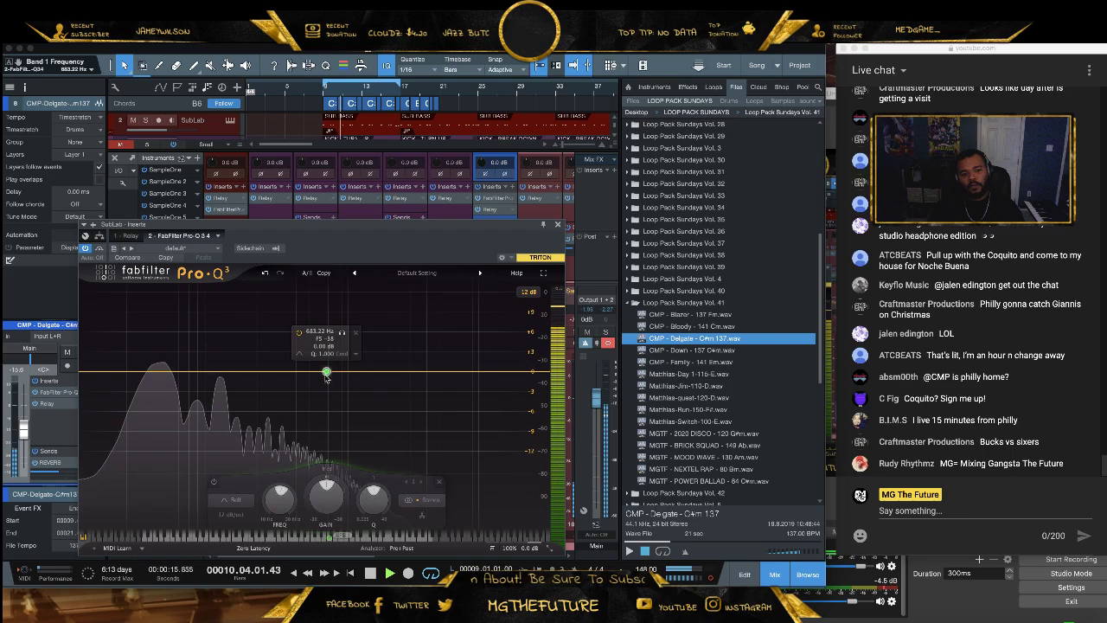
{"action": "left_click", "coordinate": [230, 499]}
{"action": "left_click", "coordinate": [235, 441]}
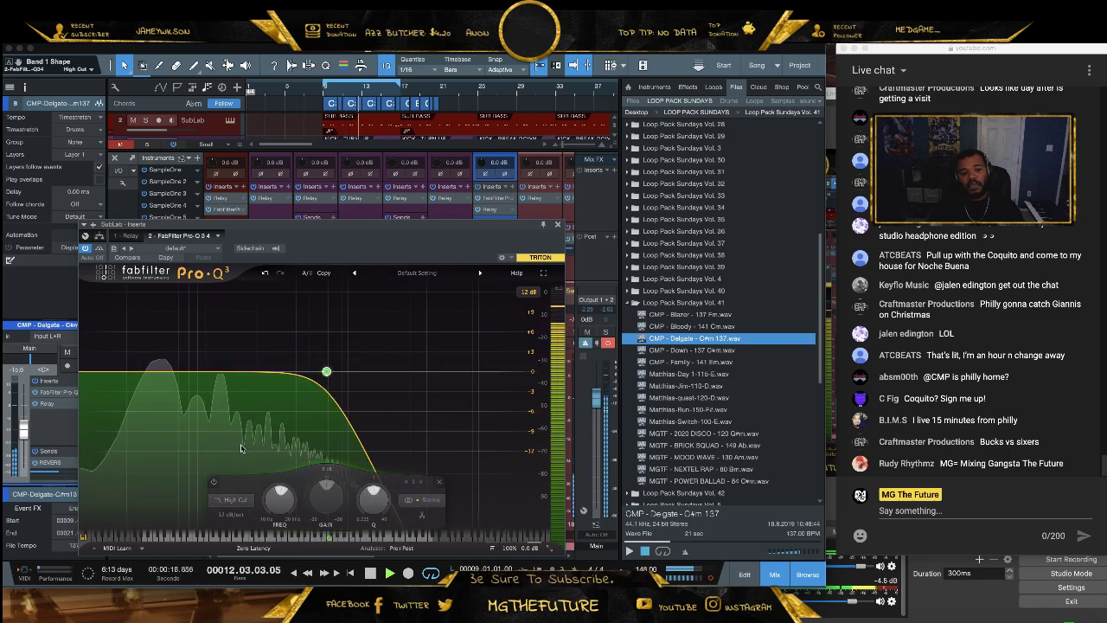
{"action": "left_click", "coordinate": [558, 224]}
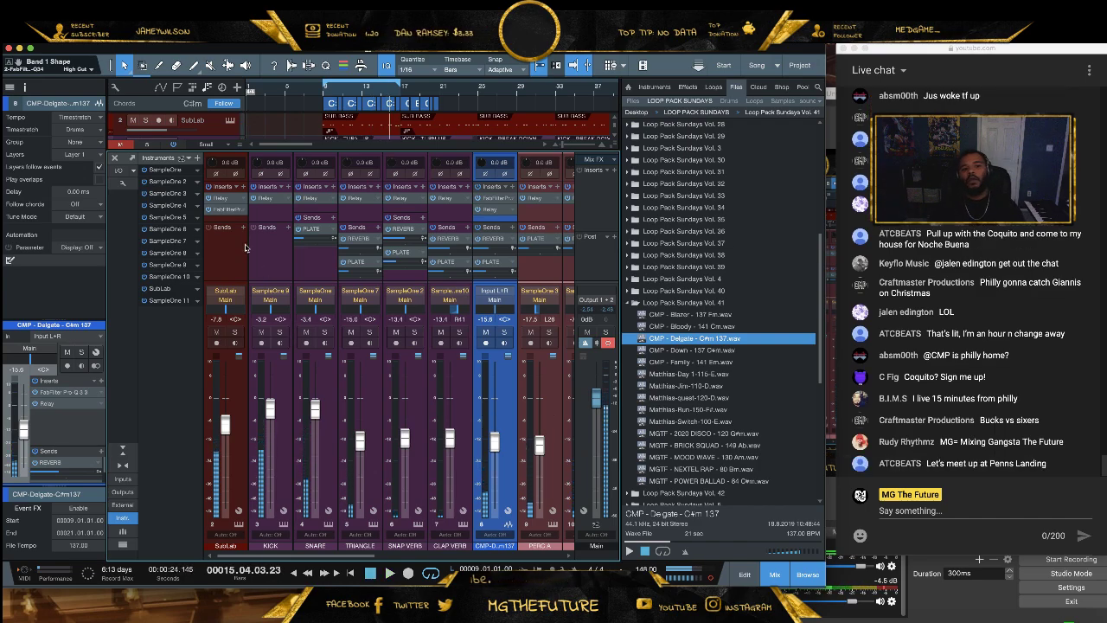
Enlarge the mixer's insert area and add Trackspacer 2.5 after the EQ on the SubLab channel
{"action": "left_click_drag", "start_coordinate": [231, 226], "coordinate": [231, 249]}
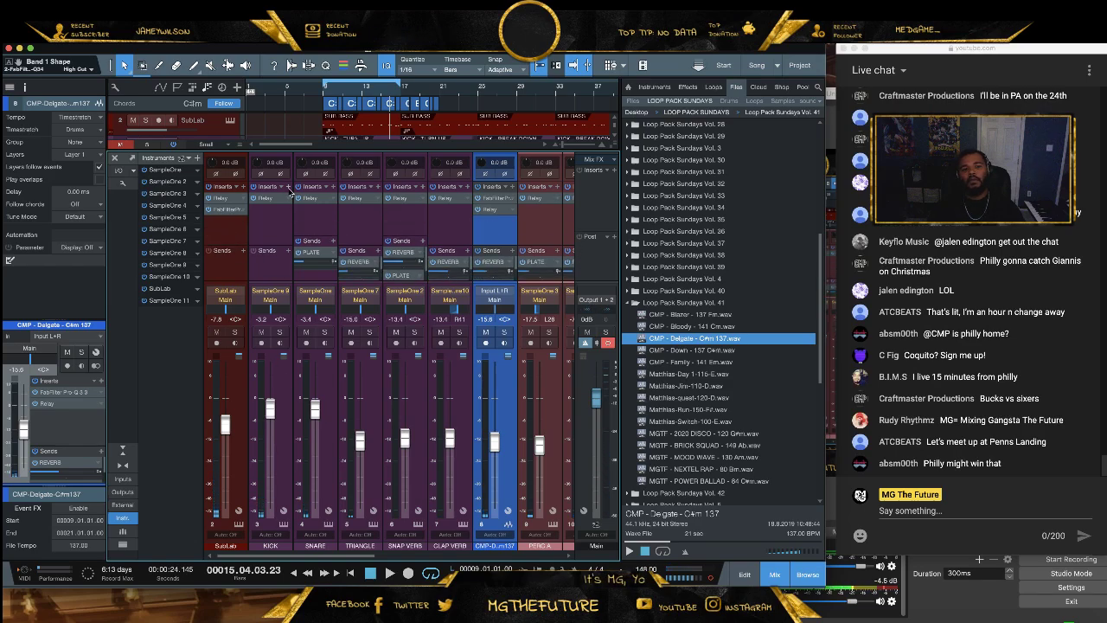
{"action": "left_click", "coordinate": [242, 189]}
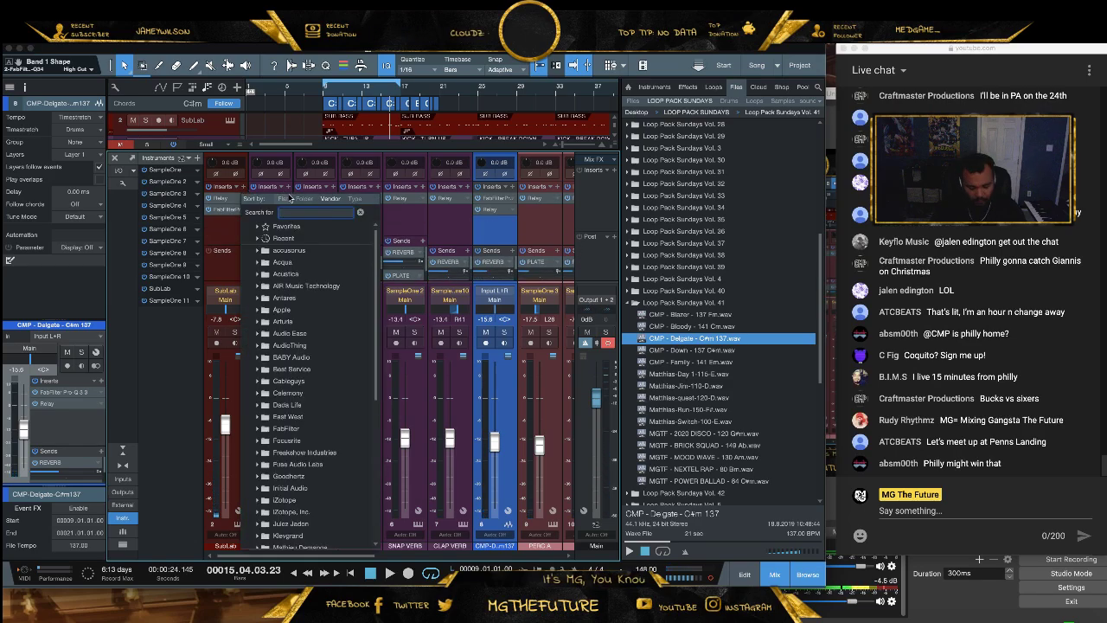
{"action": "type", "text": "tracks"}
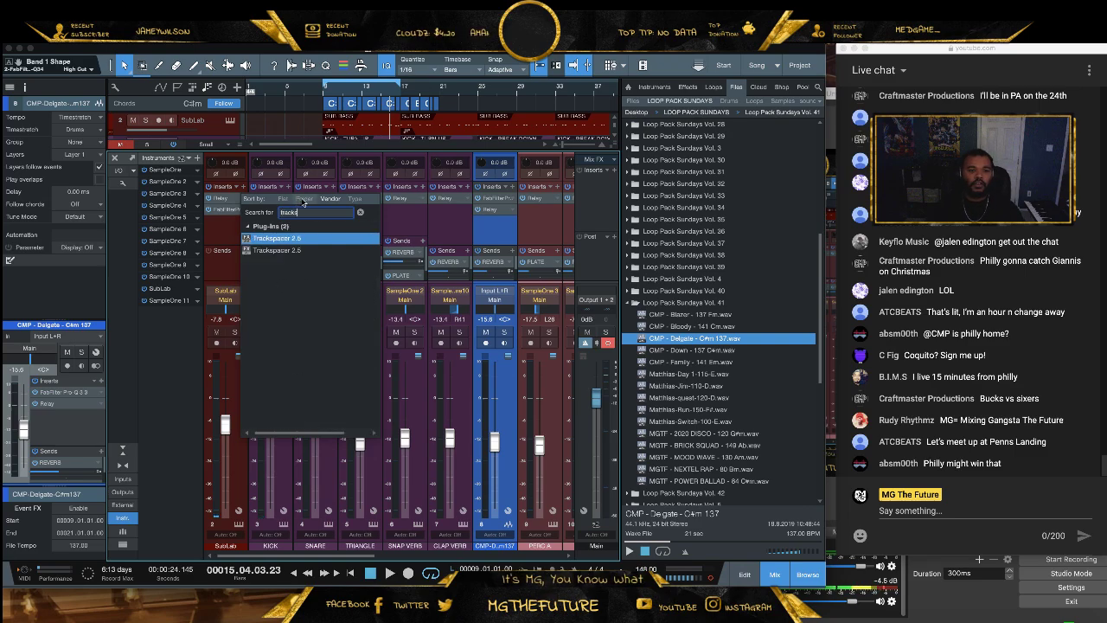
{"action": "left_click", "coordinate": [299, 239]}
{"action": "left_click_drag", "start_coordinate": [336, 228], "coordinate": [794, 59]}
Route a sidechain send from the KICK channel to the Trackspacer 2.5 on SubLab
{"action": "left_click", "coordinate": [289, 251]}
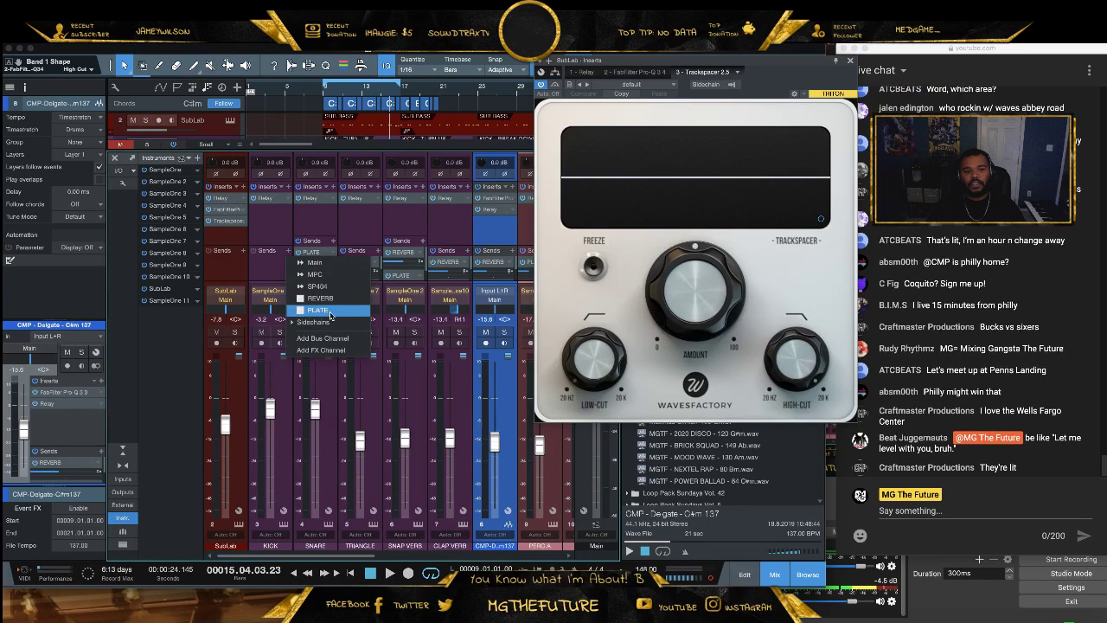
{"action": "mouse_move", "coordinate": [337, 326]}
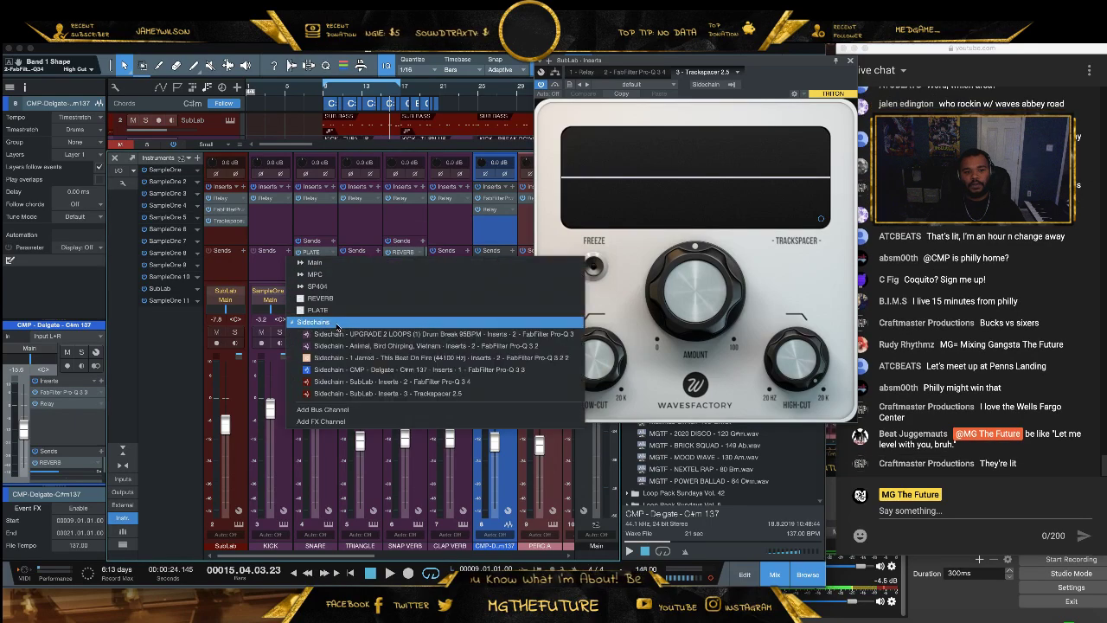
{"action": "left_click", "coordinate": [460, 393]}
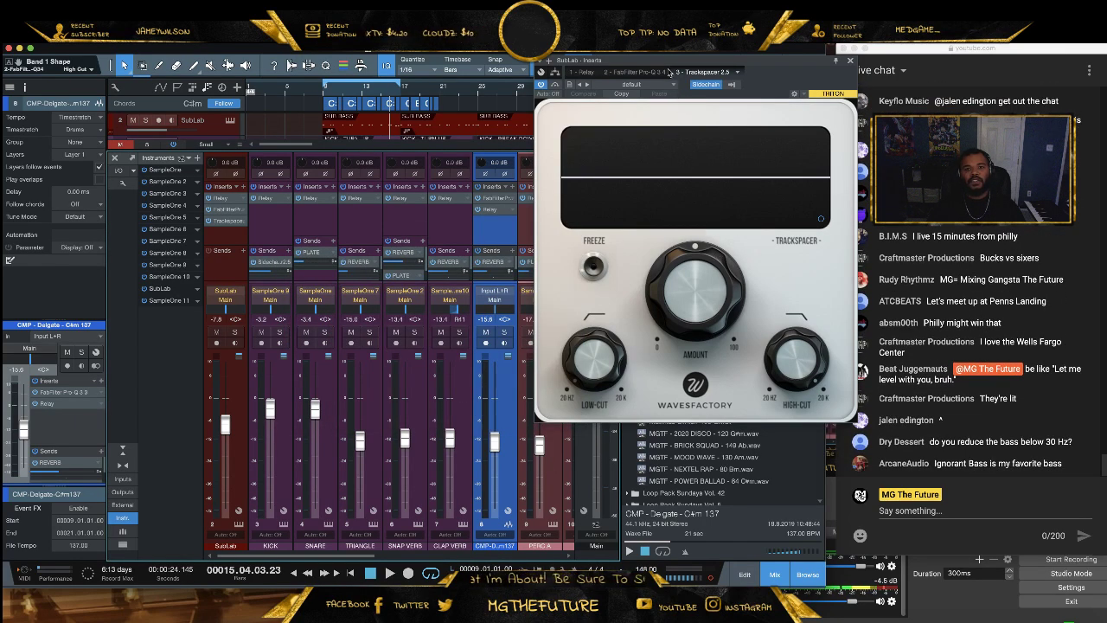
Raise Trackspacer's low-cut slightly, lower its high-cut to about 612 Hz and set the amount to about 26% during playback
{"action": "left_click_drag", "start_coordinate": [707, 115], "coordinate": [529, 153]}
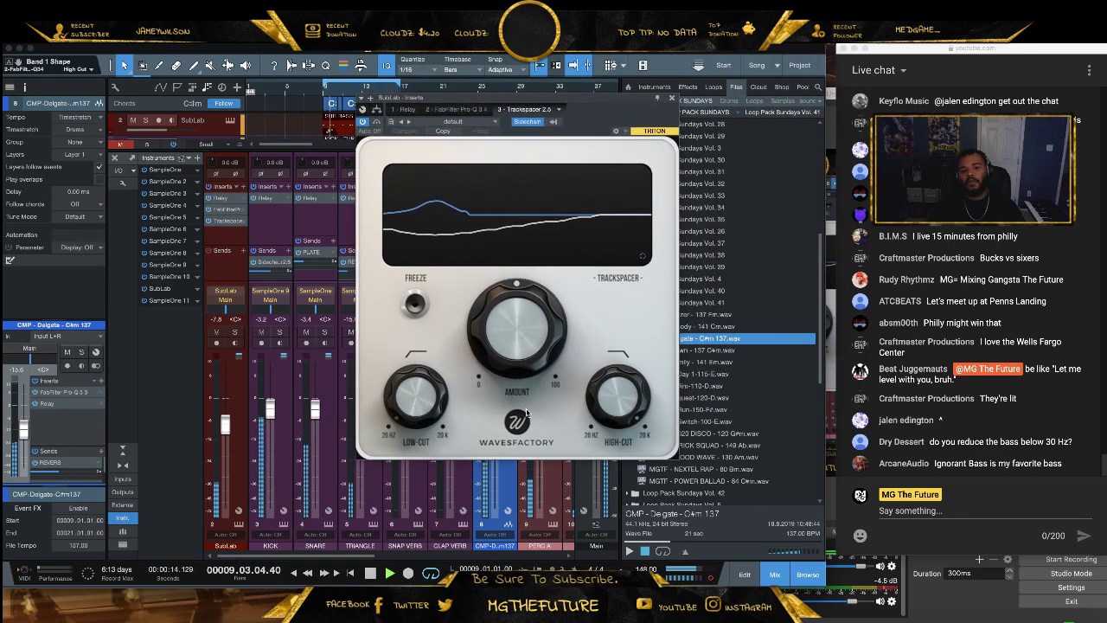
{"action": "mouse_move", "coordinate": [403, 403]}
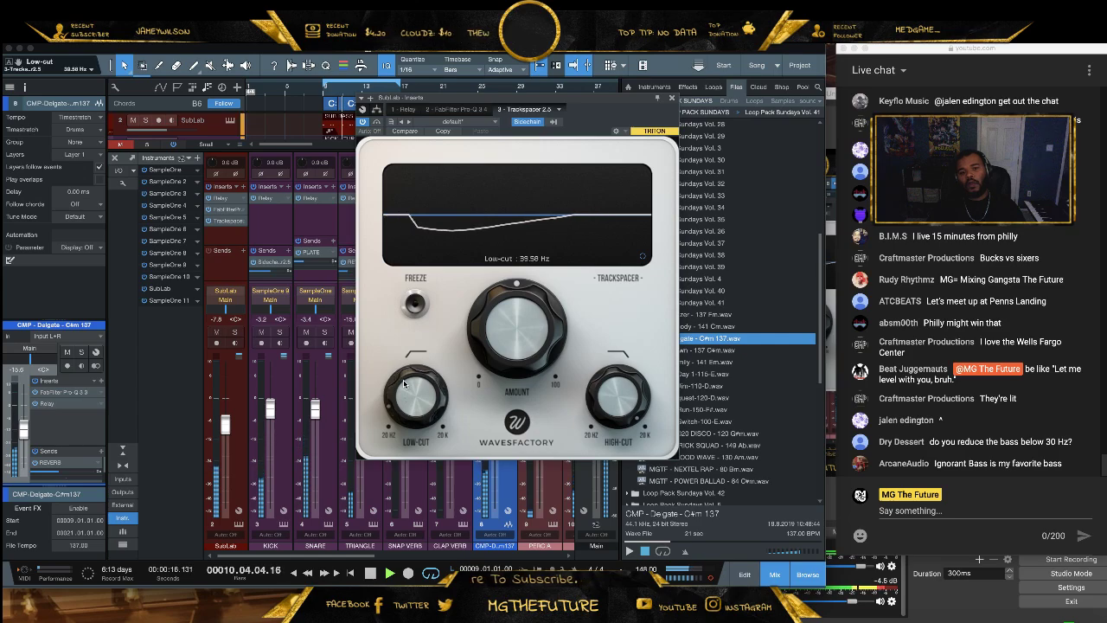
{"action": "mouse_move", "coordinate": [629, 415]}
{"action": "scroll", "coordinate": [614, 412], "scroll_direction": "down", "scroll_amount": 5}
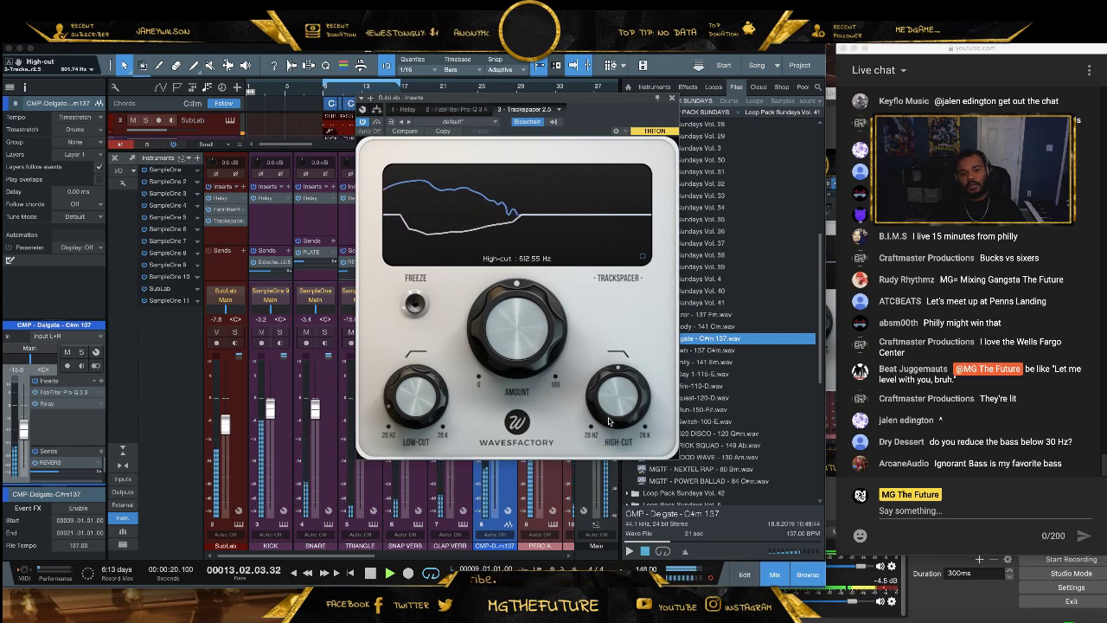
{"action": "mouse_move", "coordinate": [522, 367]}
{"action": "scroll", "coordinate": [522, 366], "scroll_direction": "down", "scroll_amount": 3}
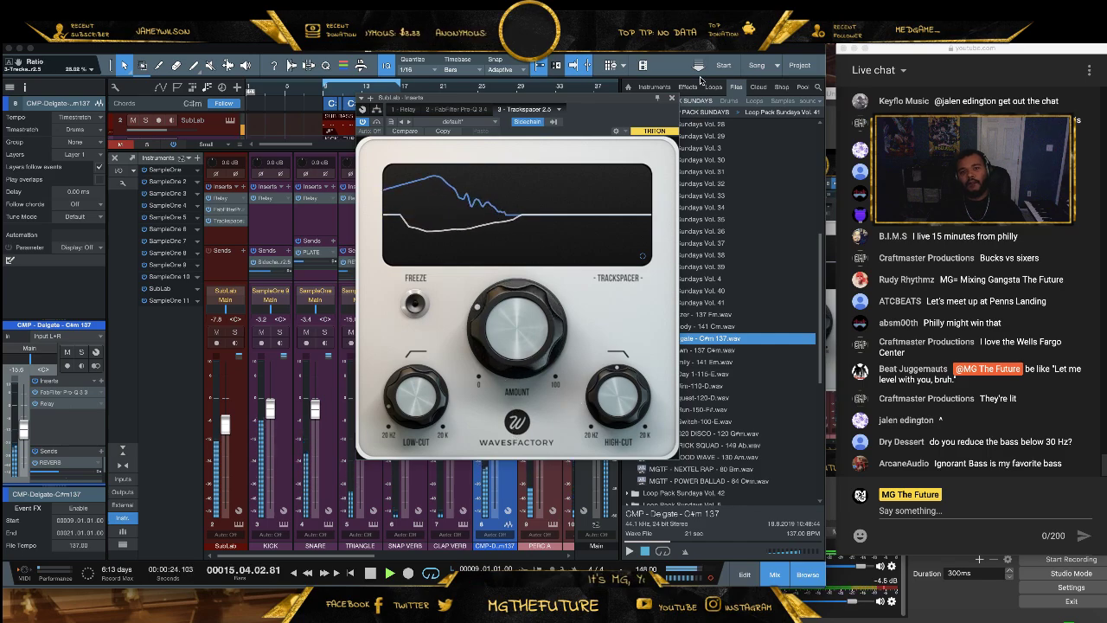
{"action": "left_click", "coordinate": [671, 96]}
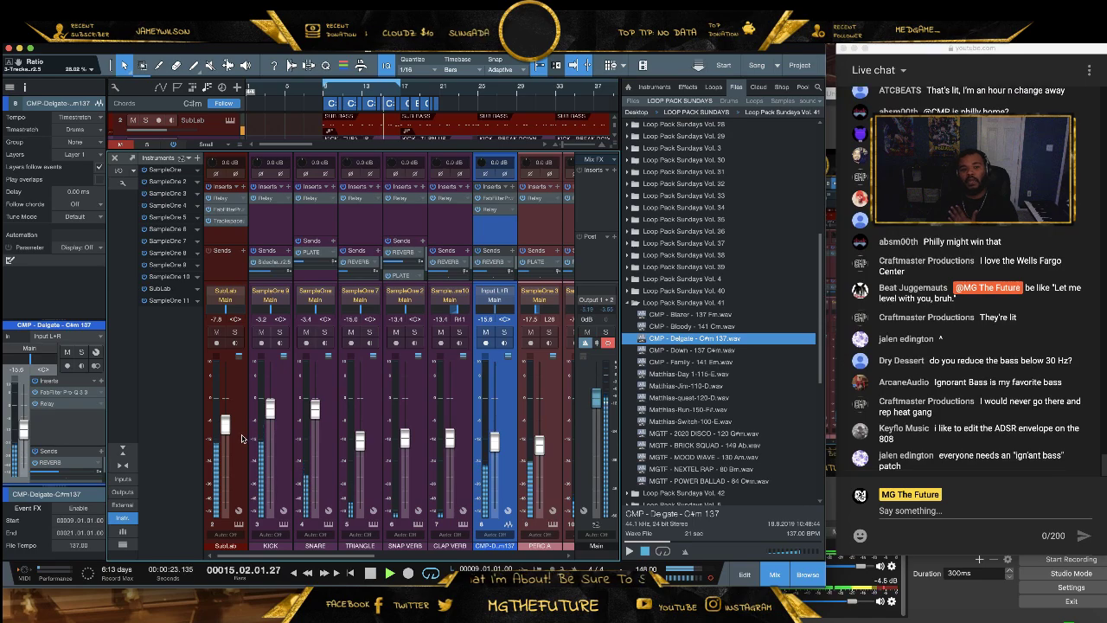
Lower the SubLab channel to about -8.6 dB and set the distortion drive in its instrument to about 3.41
{"action": "left_click_drag", "start_coordinate": [228, 428], "coordinate": [229, 434]}
{"action": "left_click", "coordinate": [241, 528]}
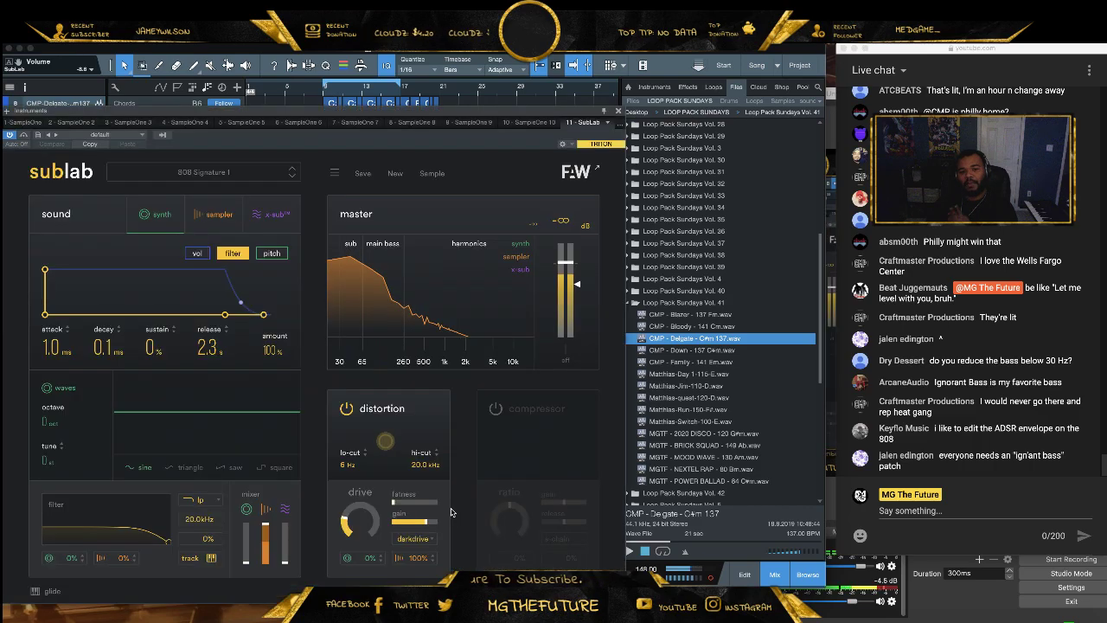
{"action": "mouse_move", "coordinate": [349, 510]}
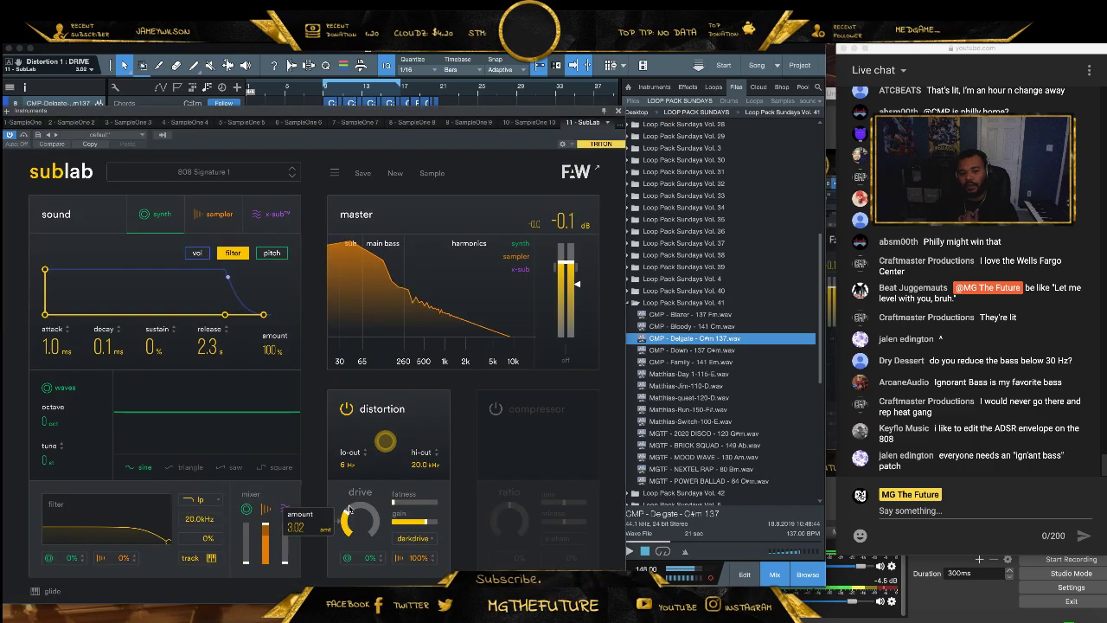
{"action": "left_click_drag", "start_coordinate": [349, 510], "coordinate": [349, 507]}
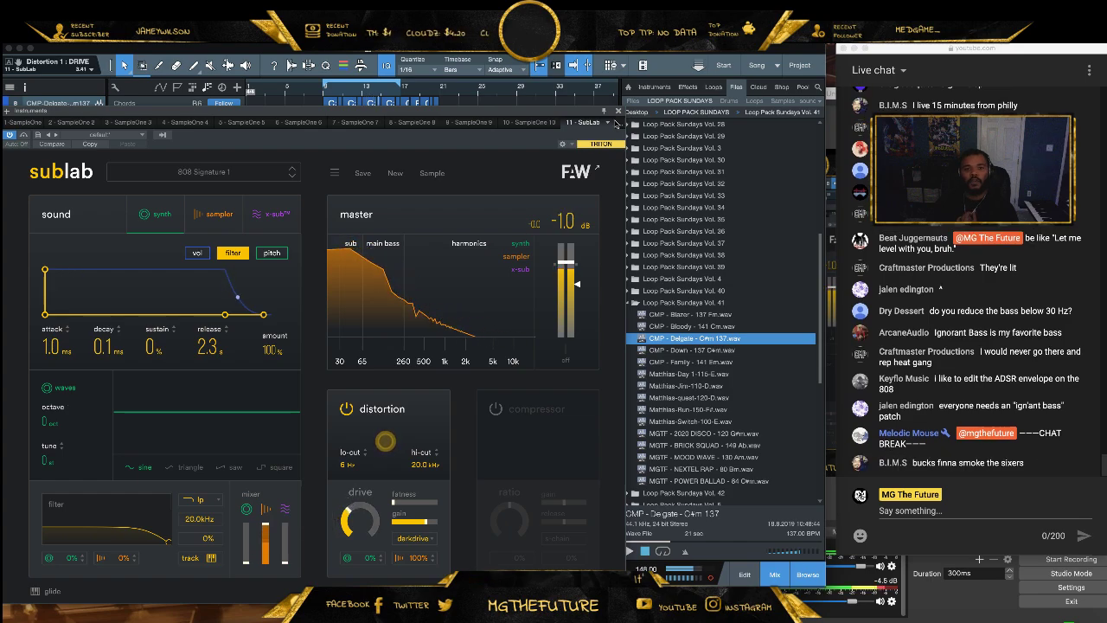
Enable SubLab's x-sub layer at about -7.2 dB, lower its lows to about -2.6 dB and close the instrument
{"action": "left_click", "coordinate": [286, 509]}
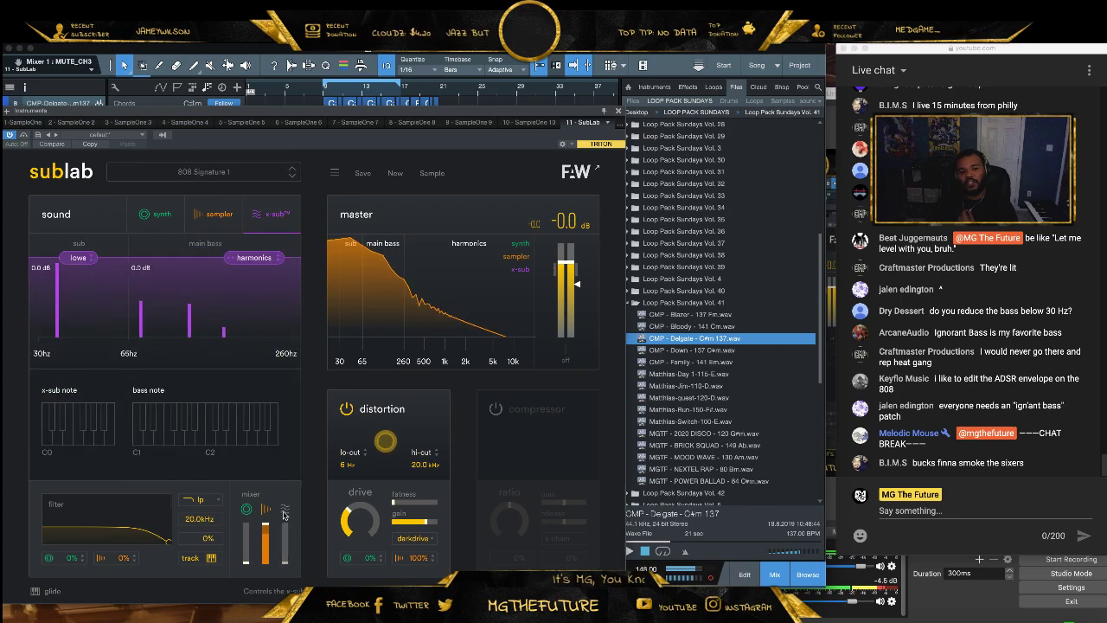
{"action": "left_click", "coordinate": [286, 564]}
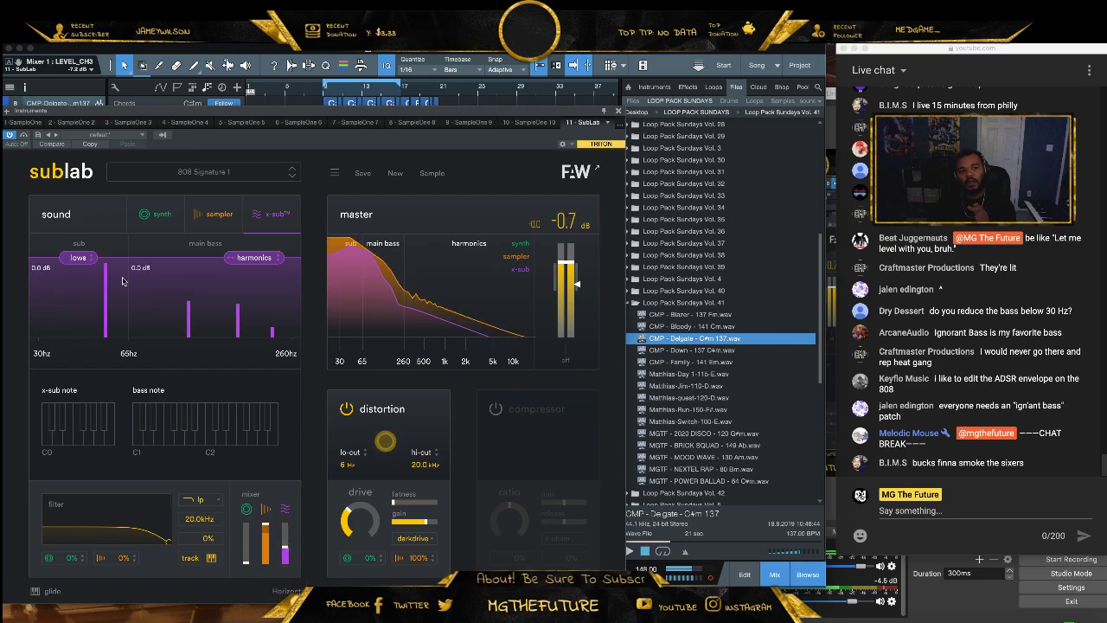
{"action": "left_click_drag", "start_coordinate": [78, 258], "coordinate": [78, 276]}
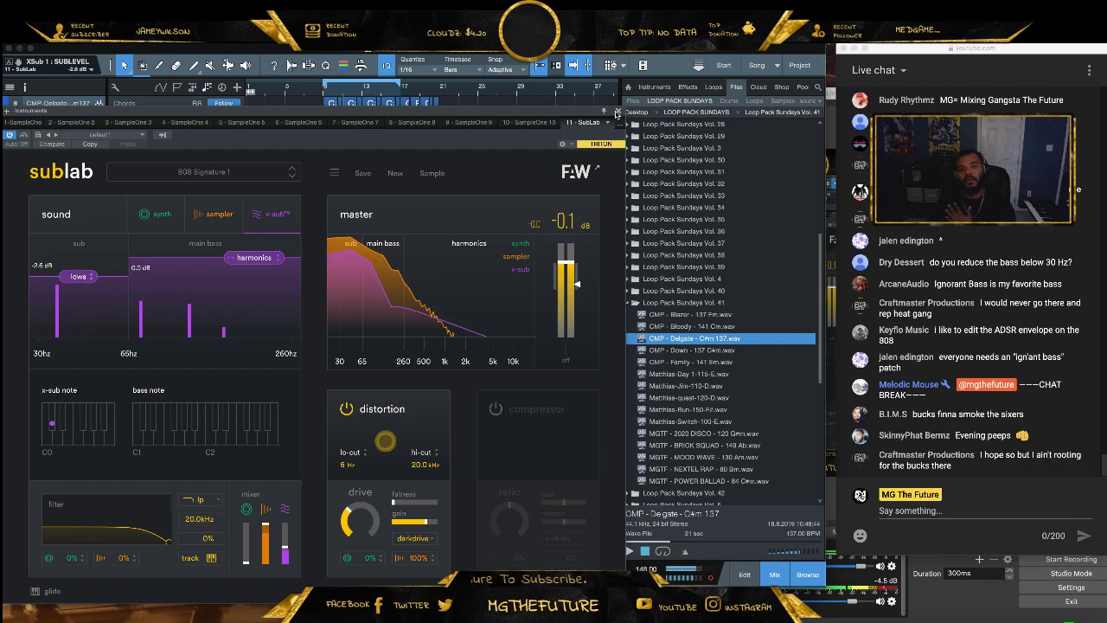
{"action": "left_click", "coordinate": [618, 112]}
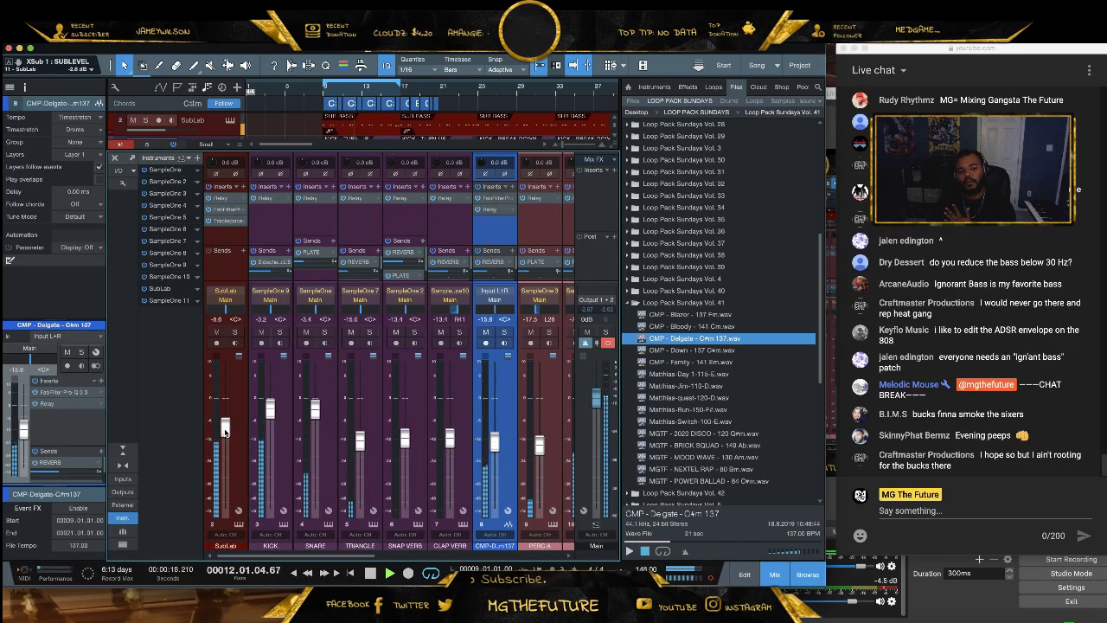
Try the SubLab channel's volume down to about -11.2 dB against the mix and settle it at about -9.8 dB
{"action": "left_click_drag", "start_coordinate": [223, 431], "coordinate": [225, 435]}
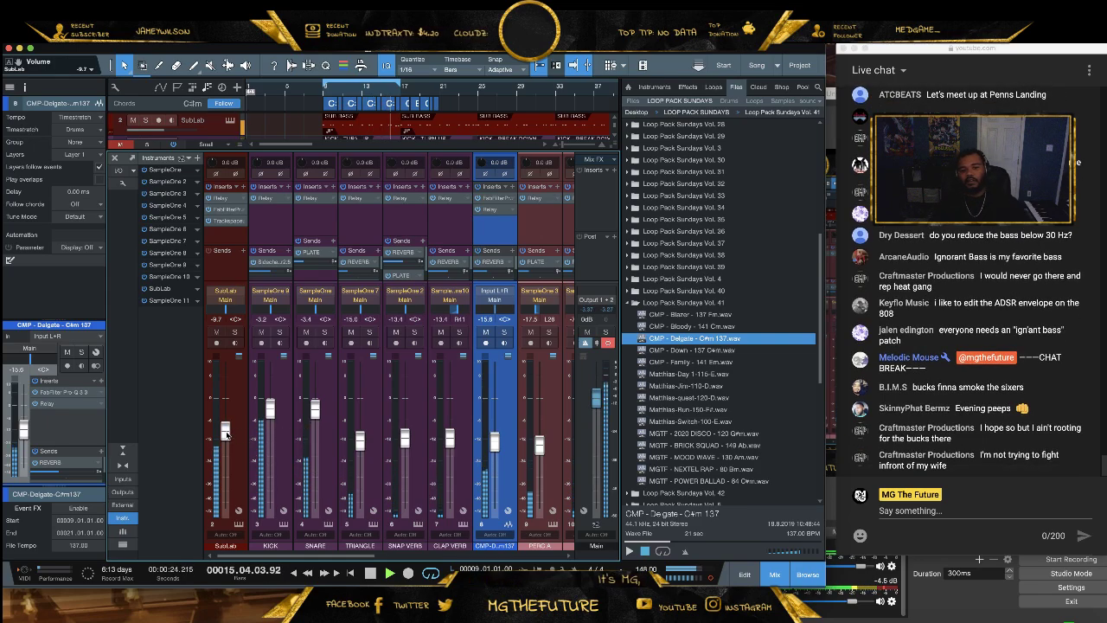
{"action": "left_click_drag", "start_coordinate": [226, 433], "coordinate": [227, 439]}
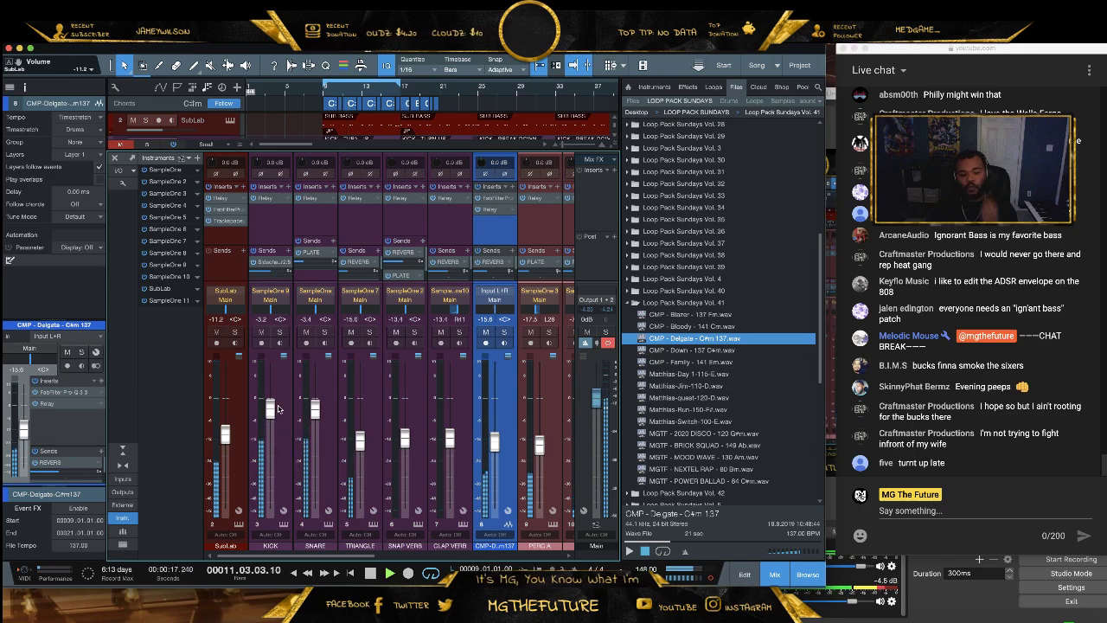
{"action": "left_click_drag", "start_coordinate": [224, 442], "coordinate": [223, 439]}
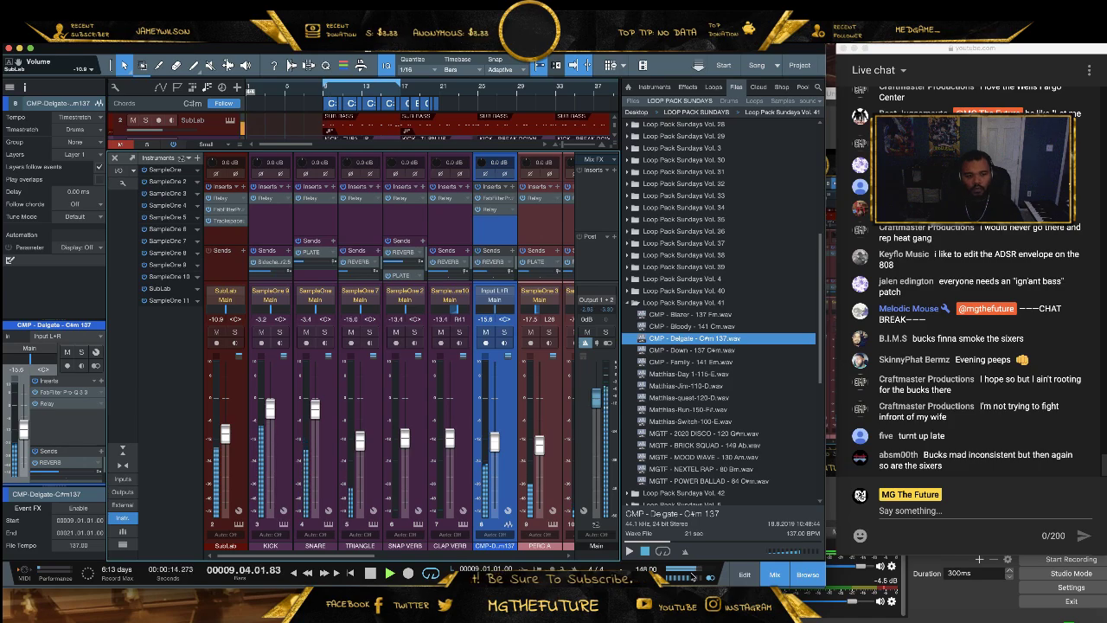
{"action": "left_click", "coordinate": [228, 434]}
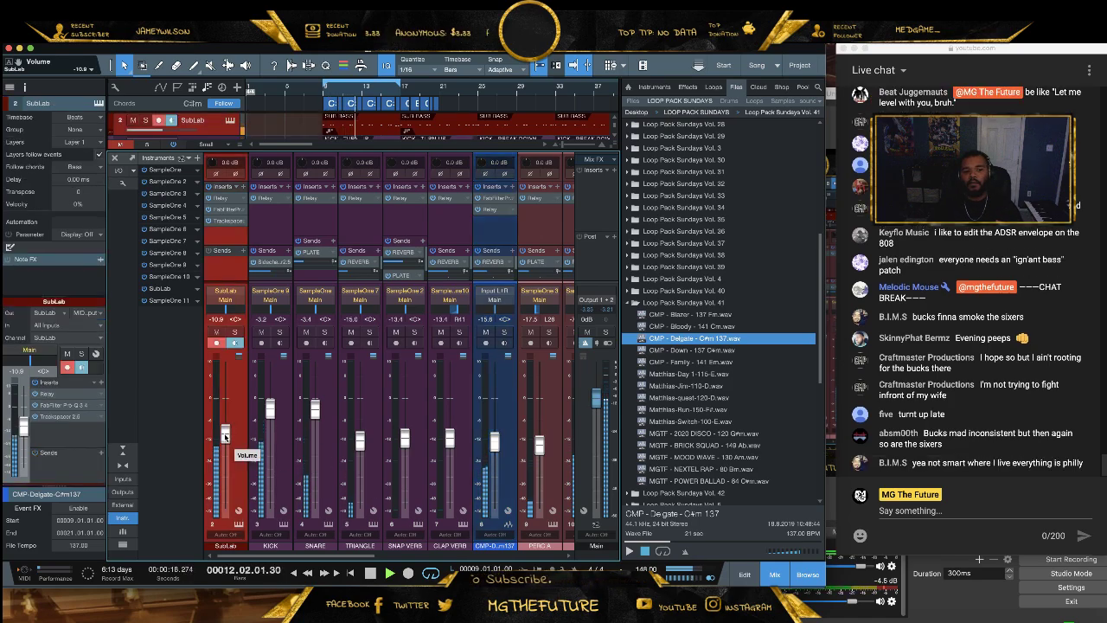
{"action": "scroll", "coordinate": [224, 433], "scroll_direction": "up", "scroll_amount": 2}
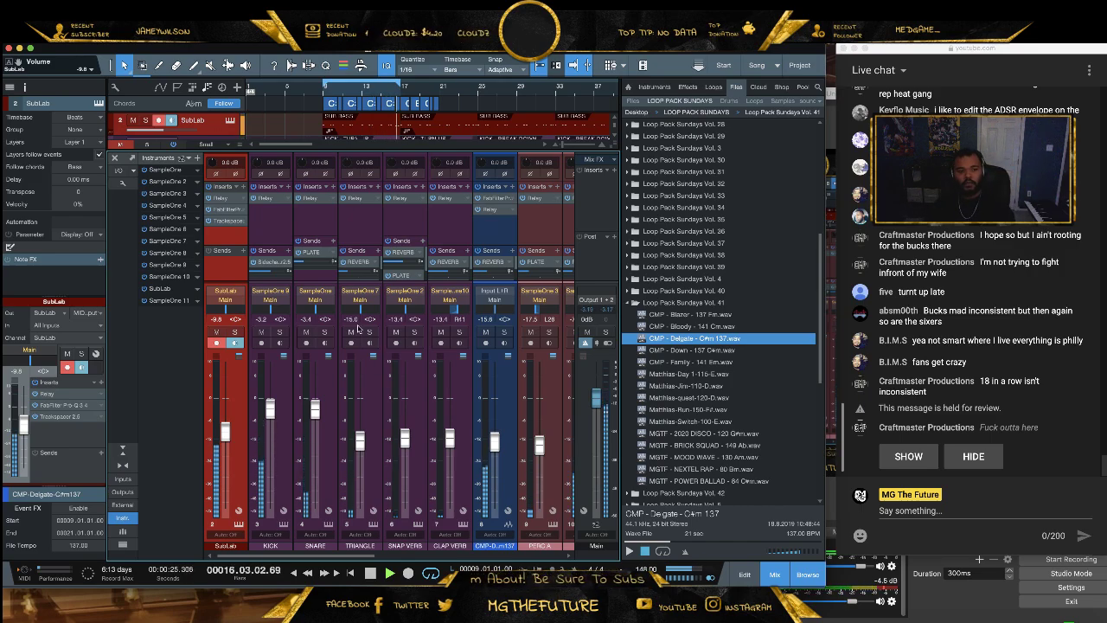
Move the high-cut in the SubLab channel's Pro-Q 3 up to about 1184 Hz and close the EQ
{"action": "left_click", "coordinate": [226, 211]}
{"action": "left_click_drag", "start_coordinate": [327, 373], "coordinate": [358, 374]}
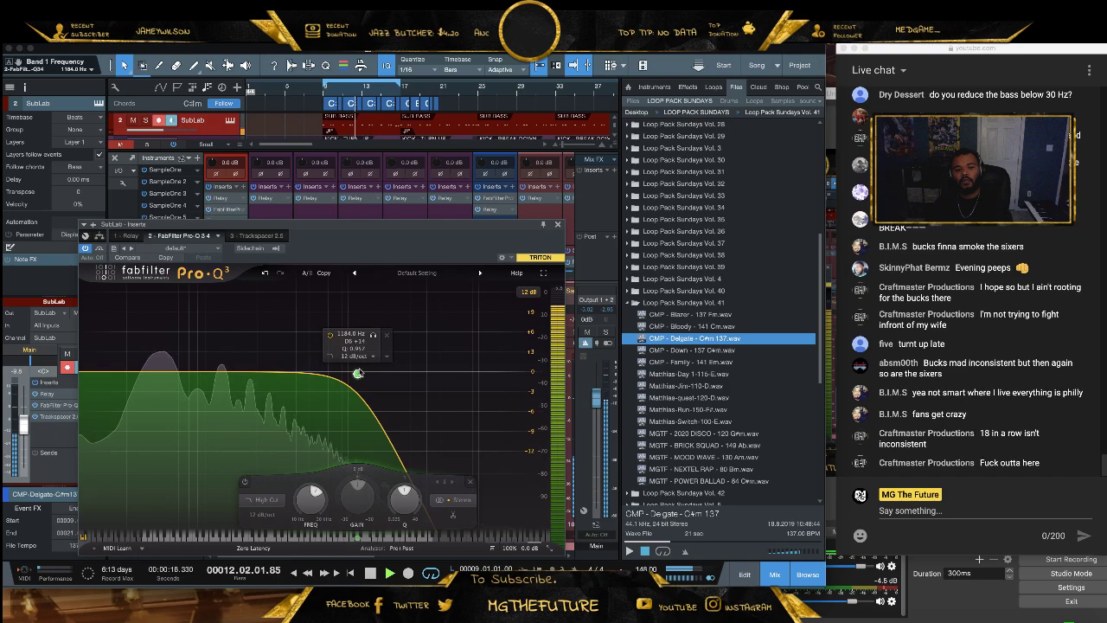
{"action": "left_click", "coordinate": [558, 225]}
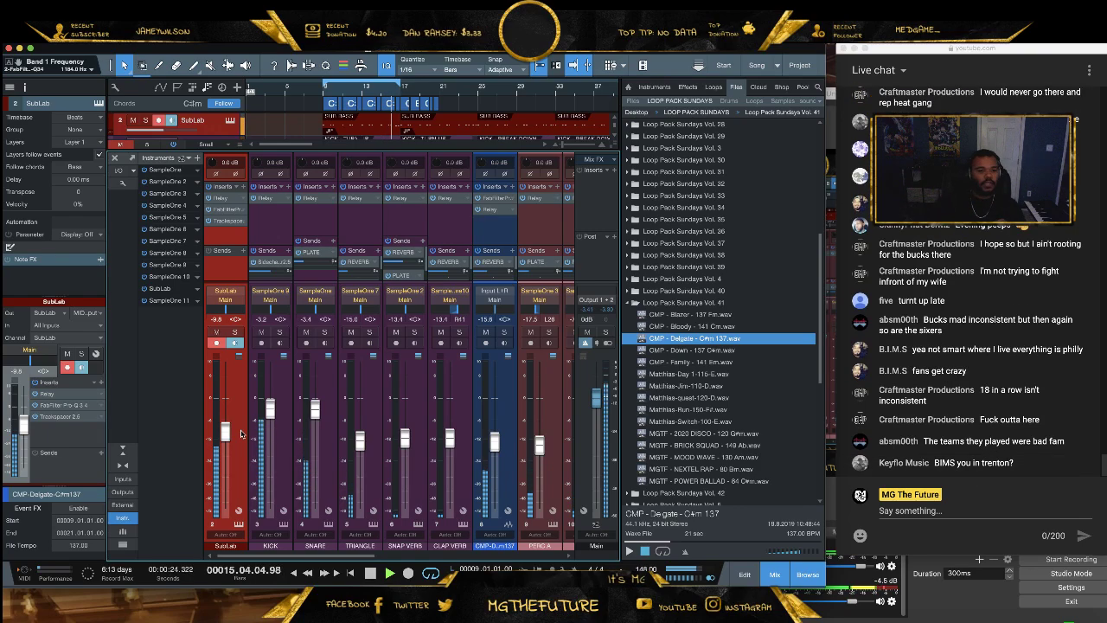
Push the SubLab volume up to about -1.8 dB, bring it back to about -9.5 dB, and restart playback
{"action": "left_click_drag", "start_coordinate": [225, 430], "coordinate": [224, 407]}
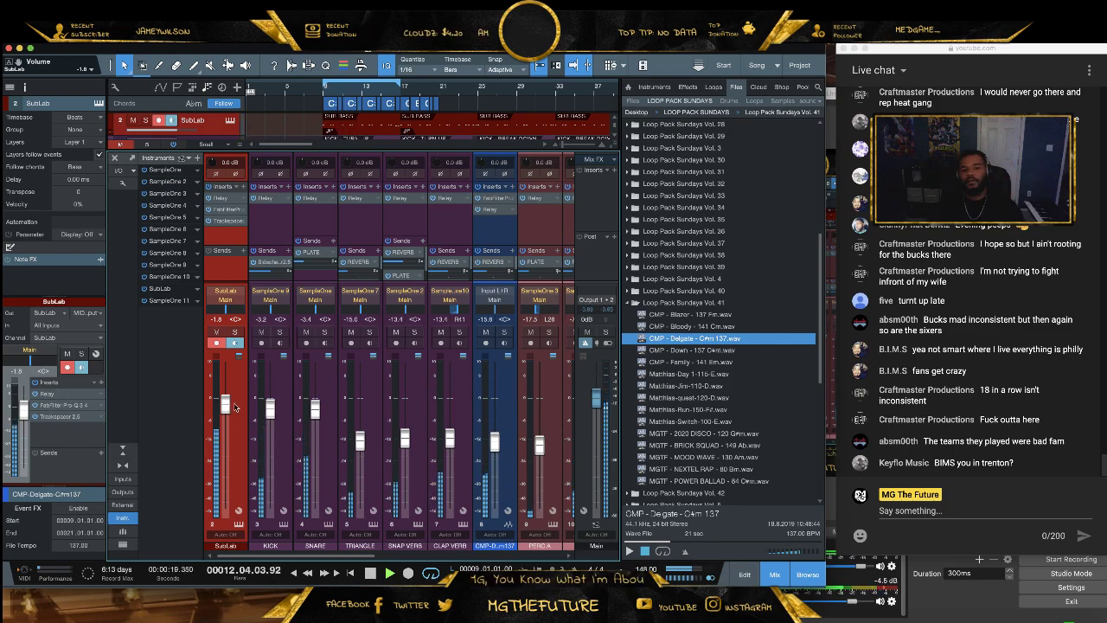
{"action": "left_click_drag", "start_coordinate": [225, 404], "coordinate": [223, 437]}
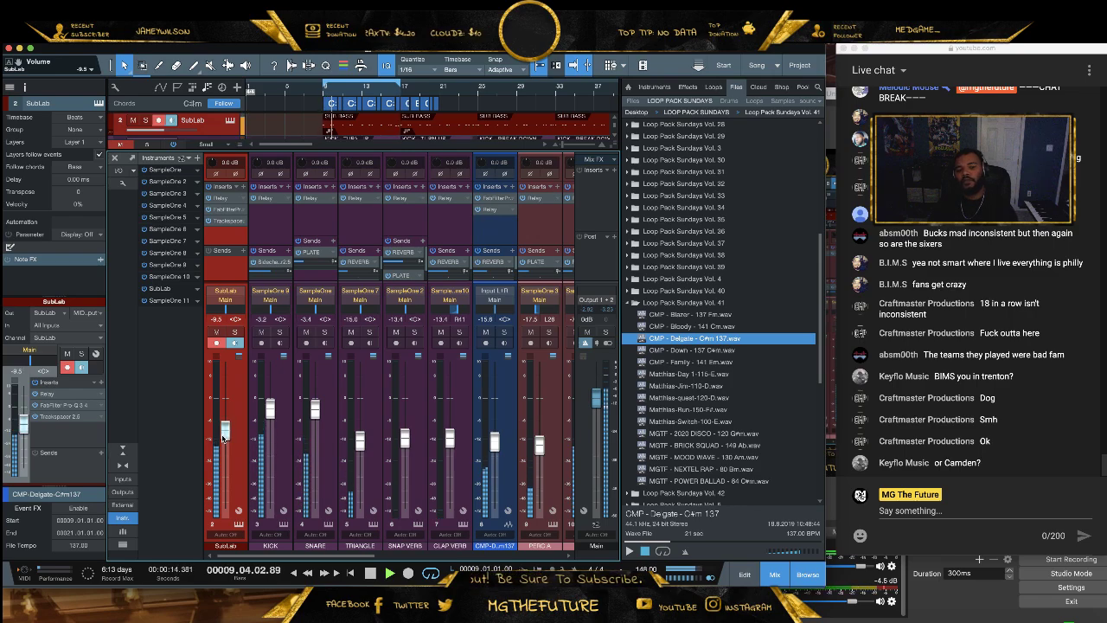
{"action": "left_click", "coordinate": [370, 574]}
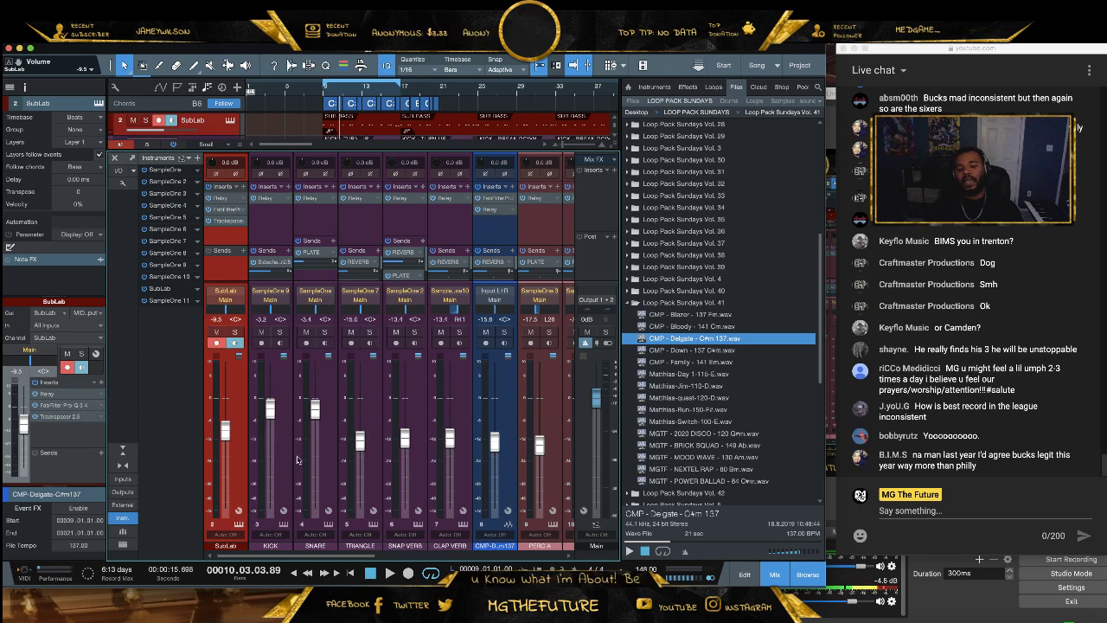
{"action": "left_click", "coordinate": [390, 573]}
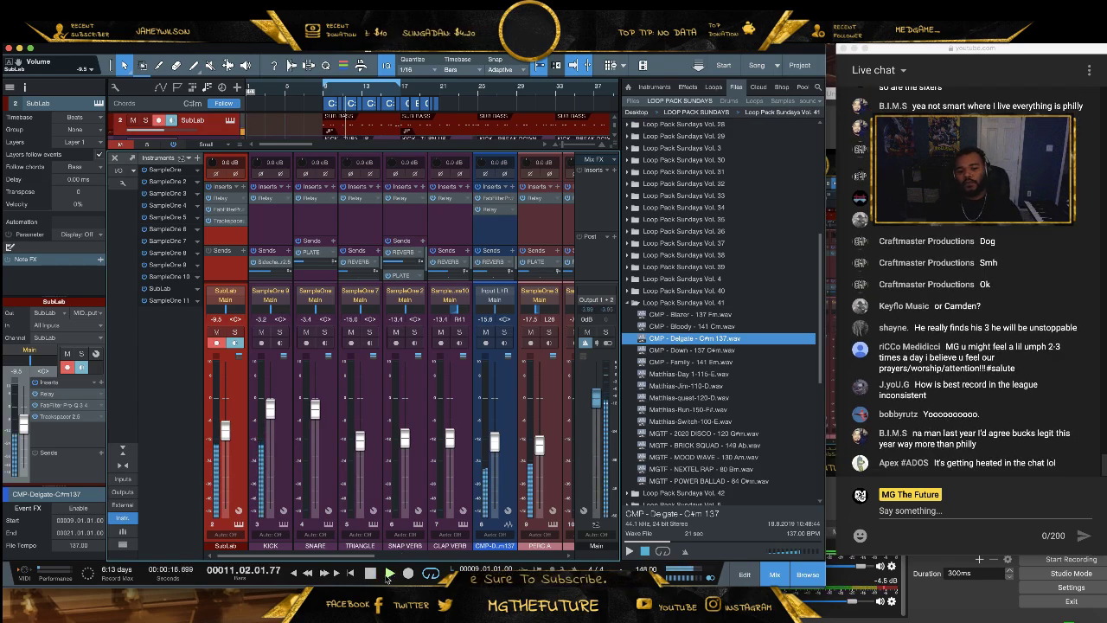
Lower the SubLab channel's volume to about -10.9 dB
{"action": "left_click_drag", "start_coordinate": [225, 435], "coordinate": [226, 432]}
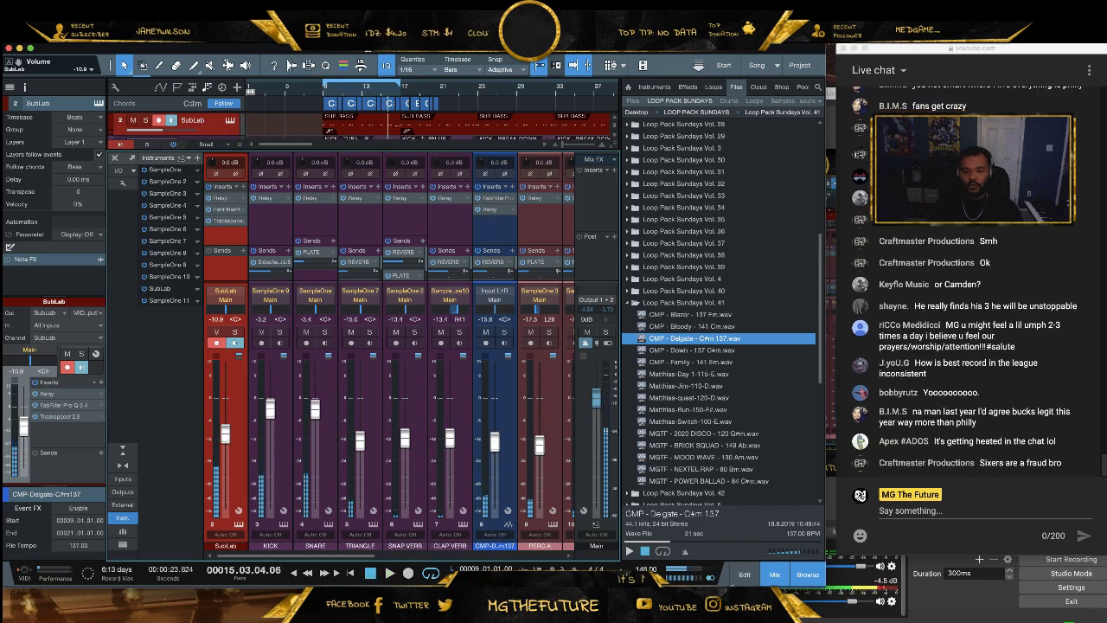
{"action": "left_click", "coordinate": [767, 577]}
{"action": "left_click", "coordinate": [775, 576]}
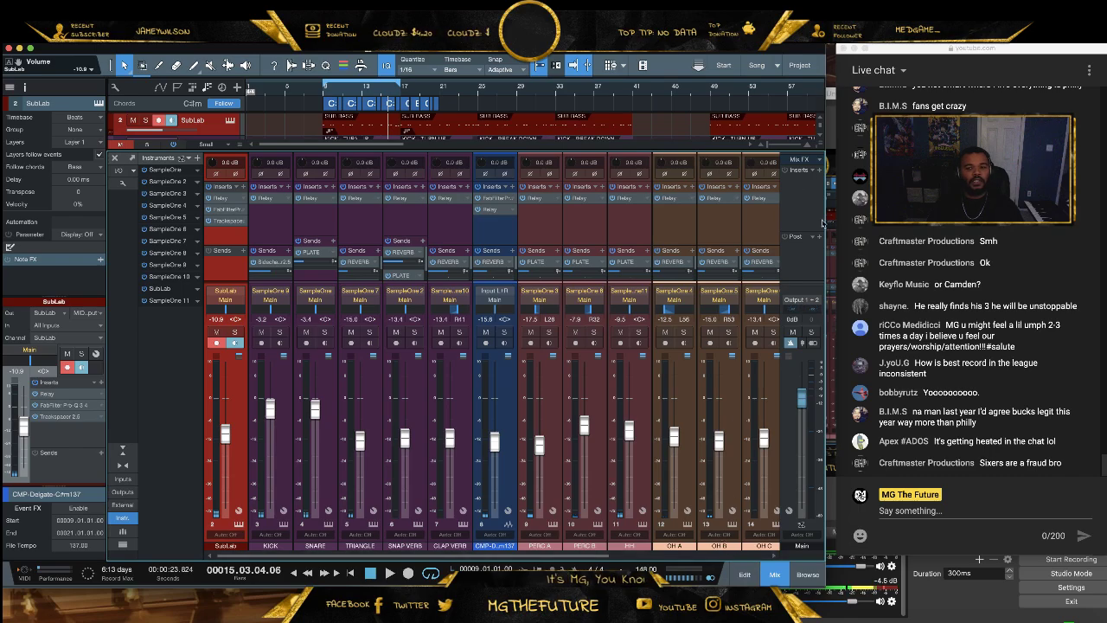
Search the effects for "slate" and insert Slate Digital FG-X on the Main output channel
{"action": "left_click", "coordinate": [808, 574]}
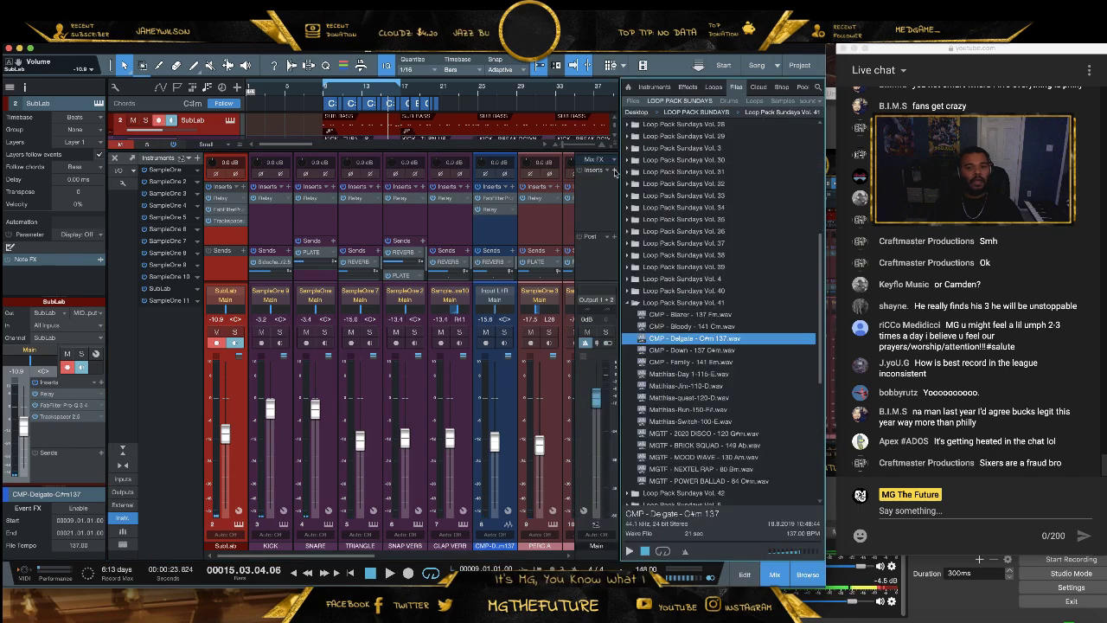
{"action": "left_click", "coordinate": [662, 87]}
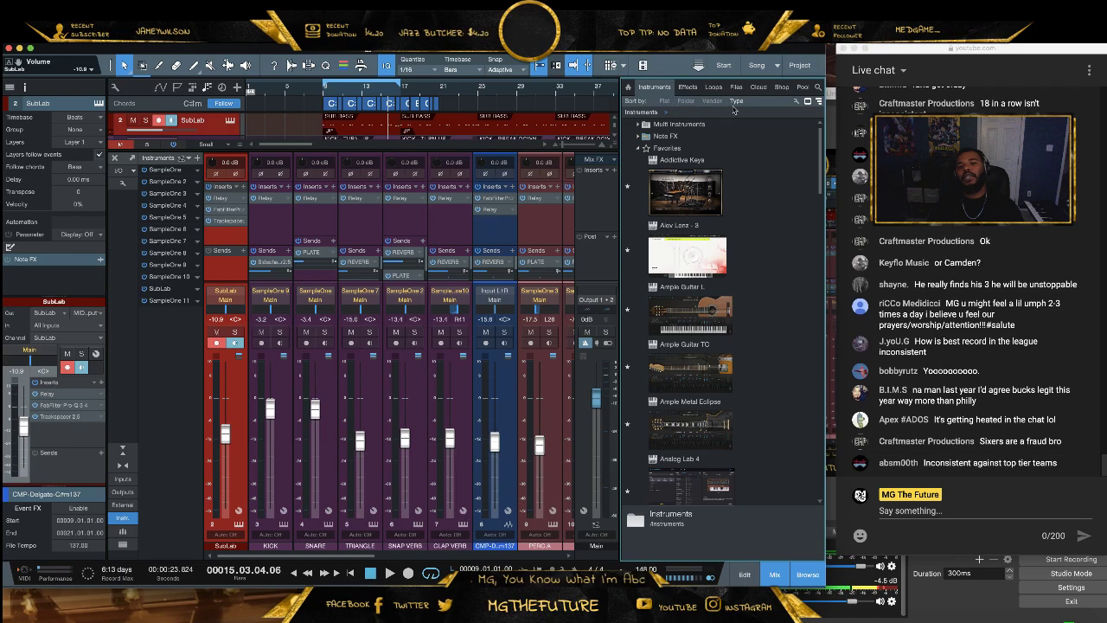
{"action": "left_click", "coordinate": [688, 87]}
{"action": "left_click", "coordinate": [716, 114]}
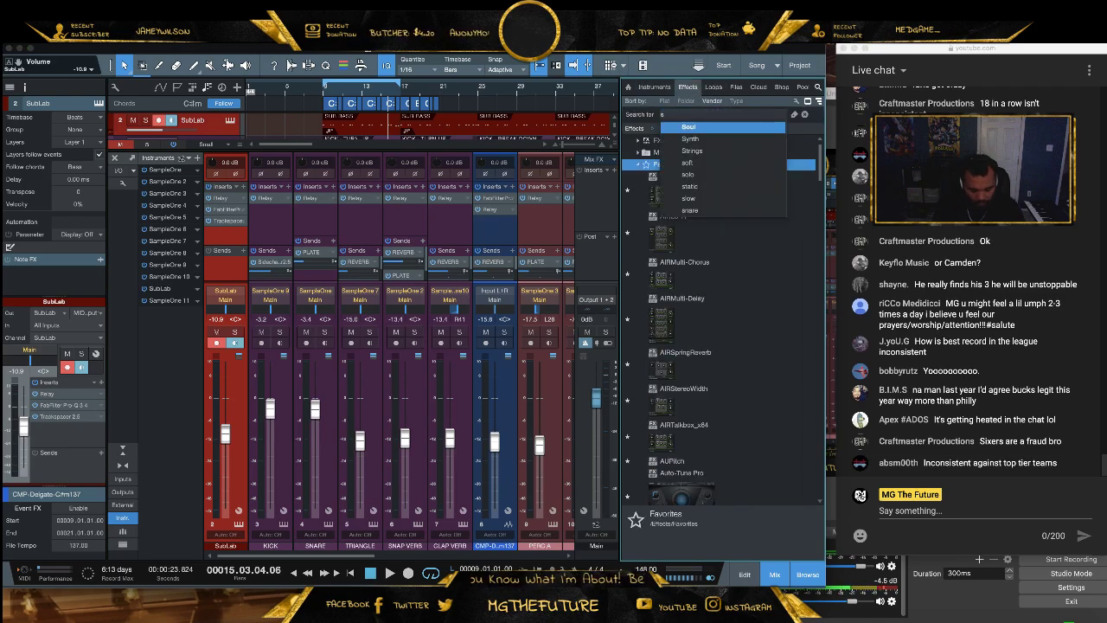
{"action": "type", "text": "slate"}
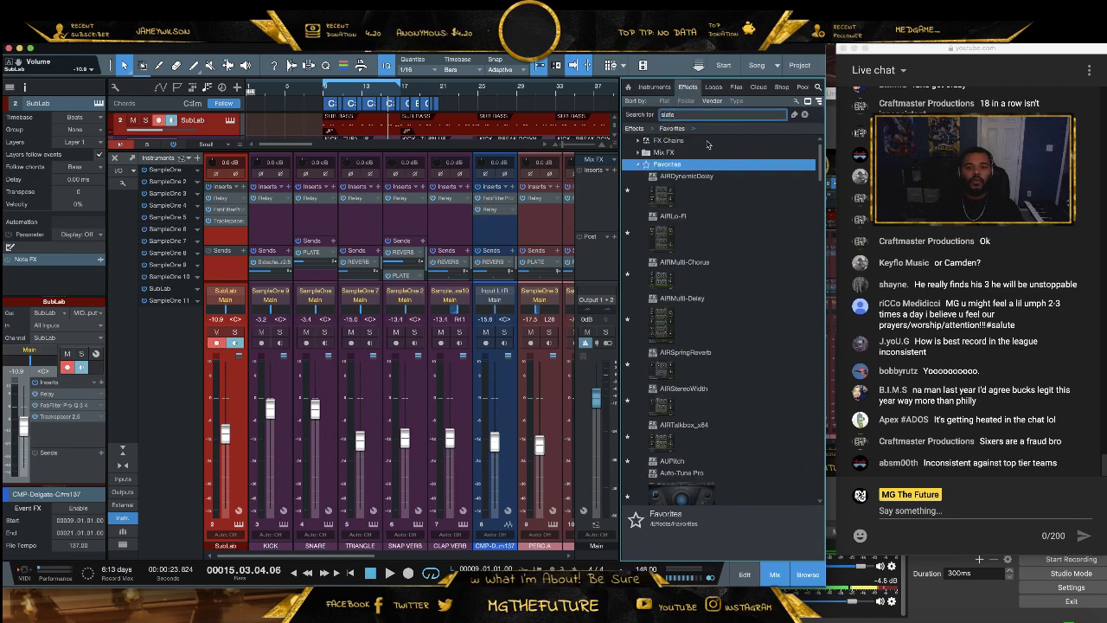
{"action": "left_click_drag", "start_coordinate": [678, 172], "coordinate": [597, 200]}
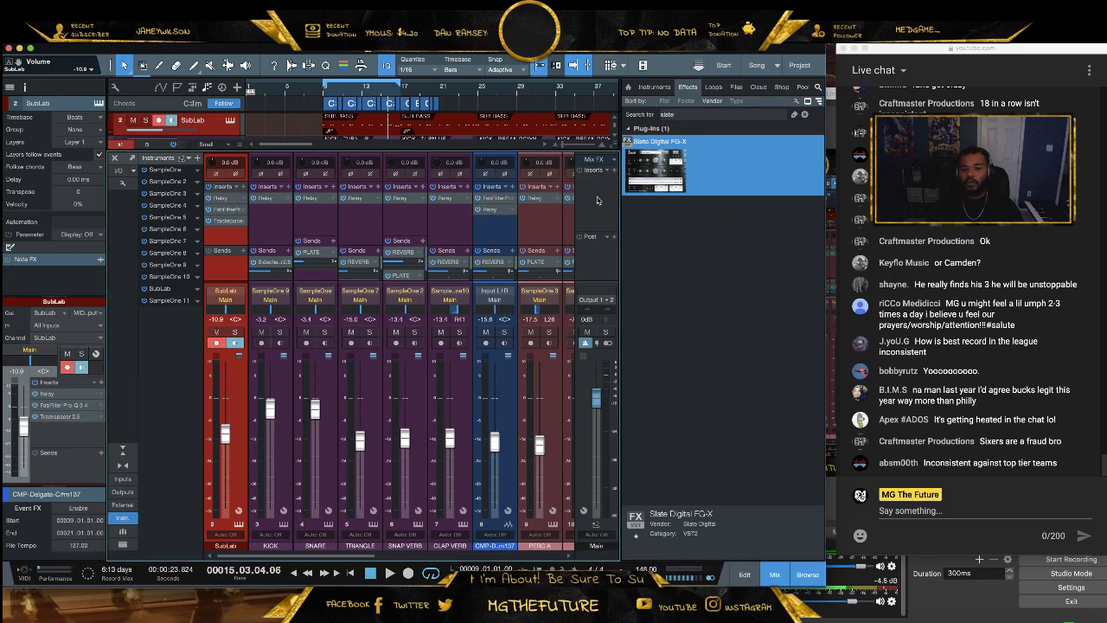
{"action": "left_click_drag", "start_coordinate": [468, 210], "coordinate": [476, 100]}
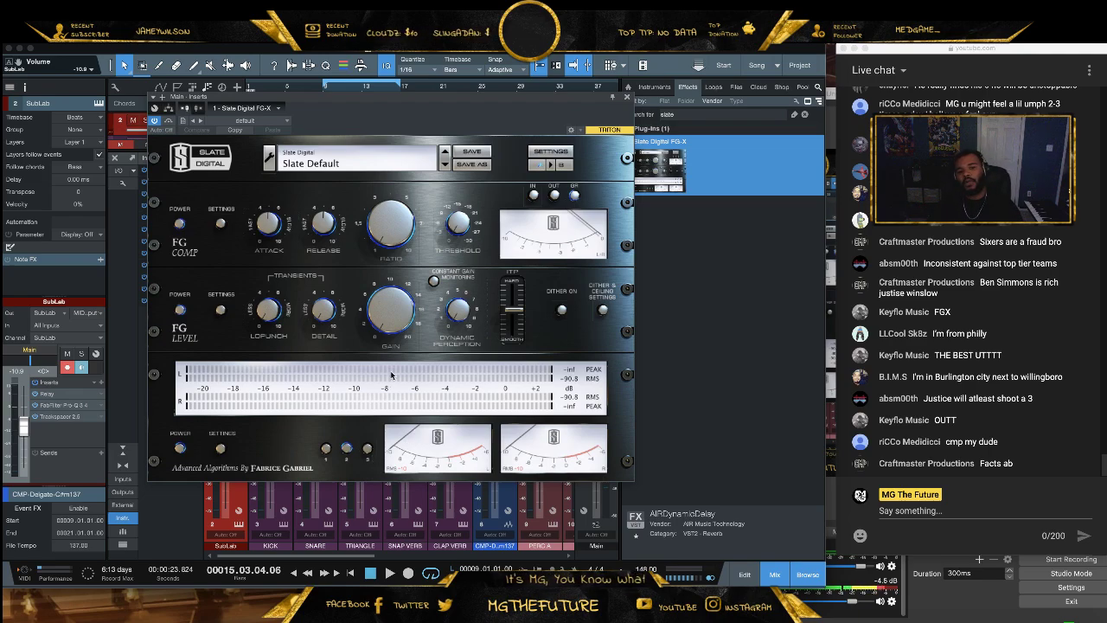
Raise the FG Level gain in FG-X to about 7.4 dB against the playing mix and close the plug-in
{"action": "left_click_drag", "start_coordinate": [392, 325], "coordinate": [391, 314]}
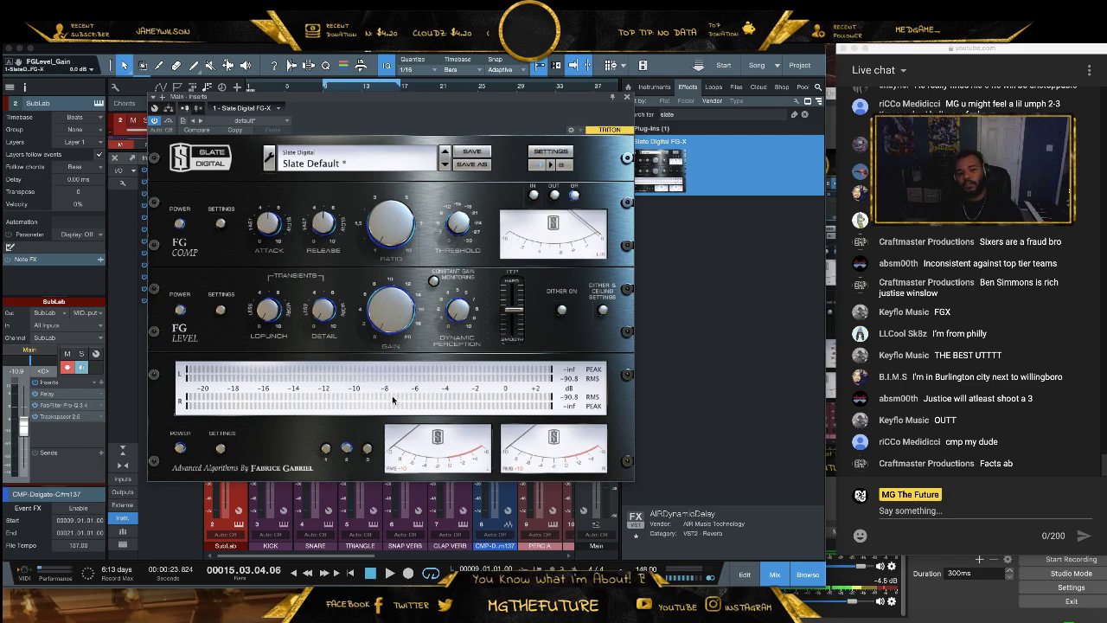
{"action": "key", "text": "space"}
{"action": "key", "text": "space"}
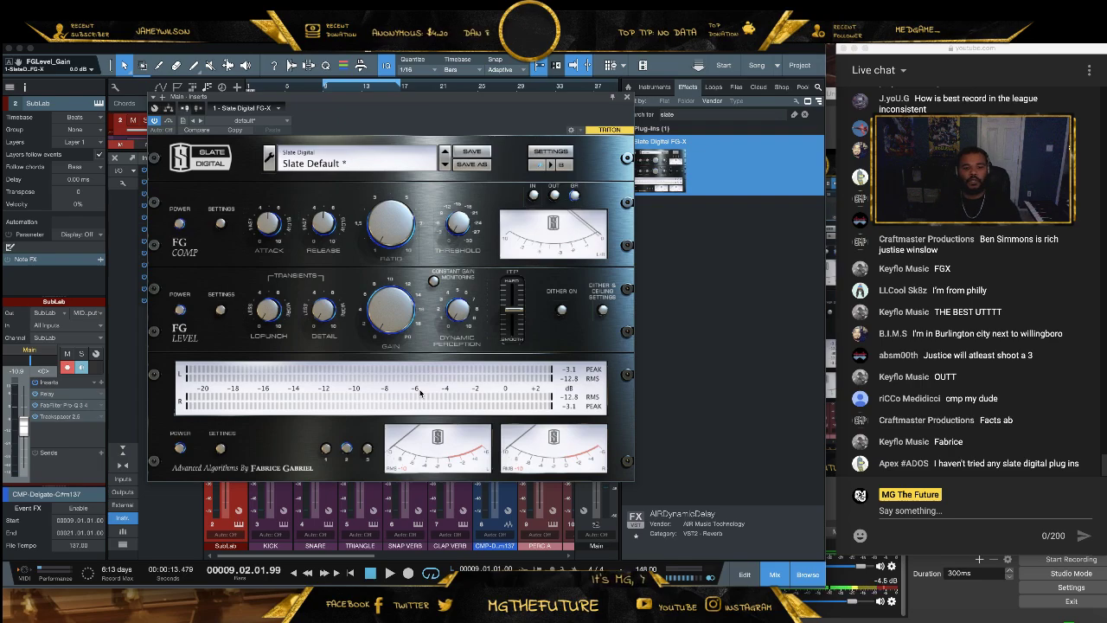
{"action": "key", "text": "space"}
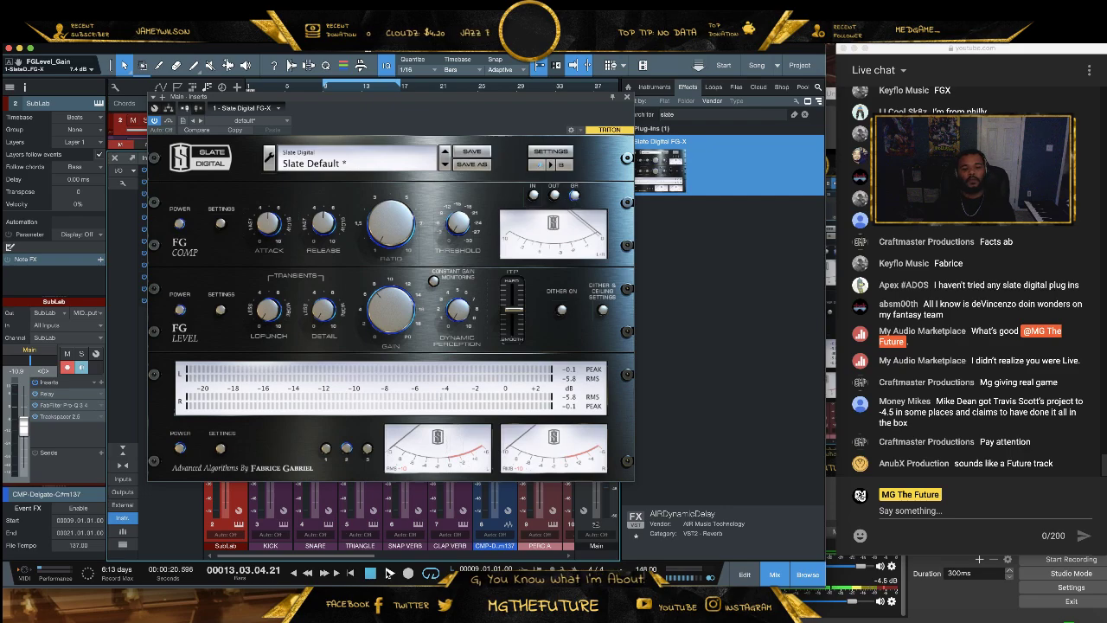
{"action": "left_click", "coordinate": [389, 572]}
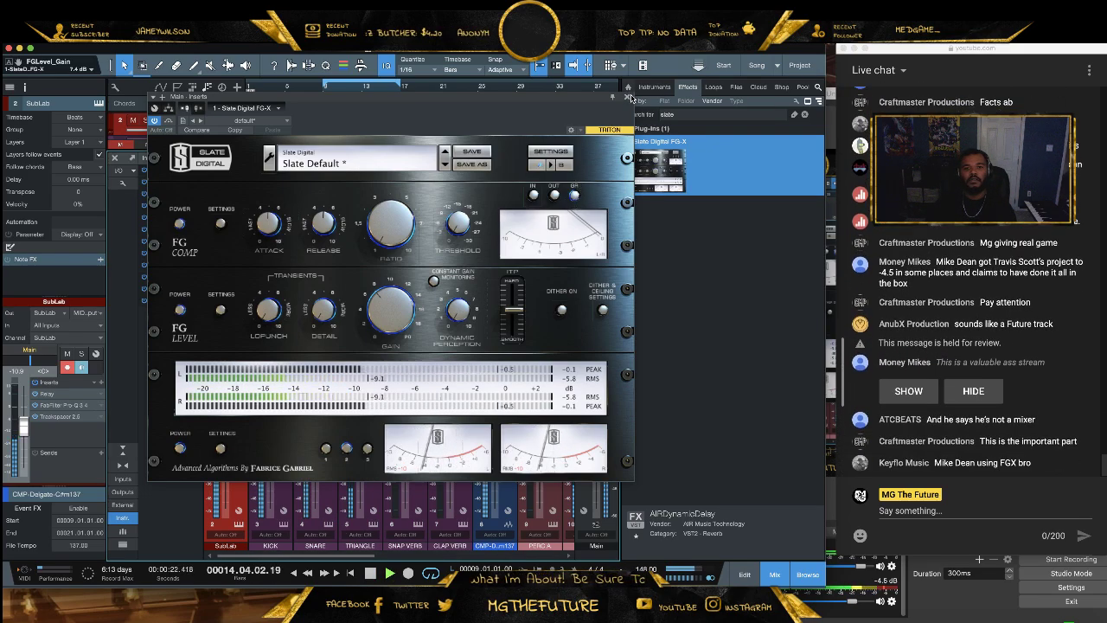
{"action": "key", "text": "super+w"}
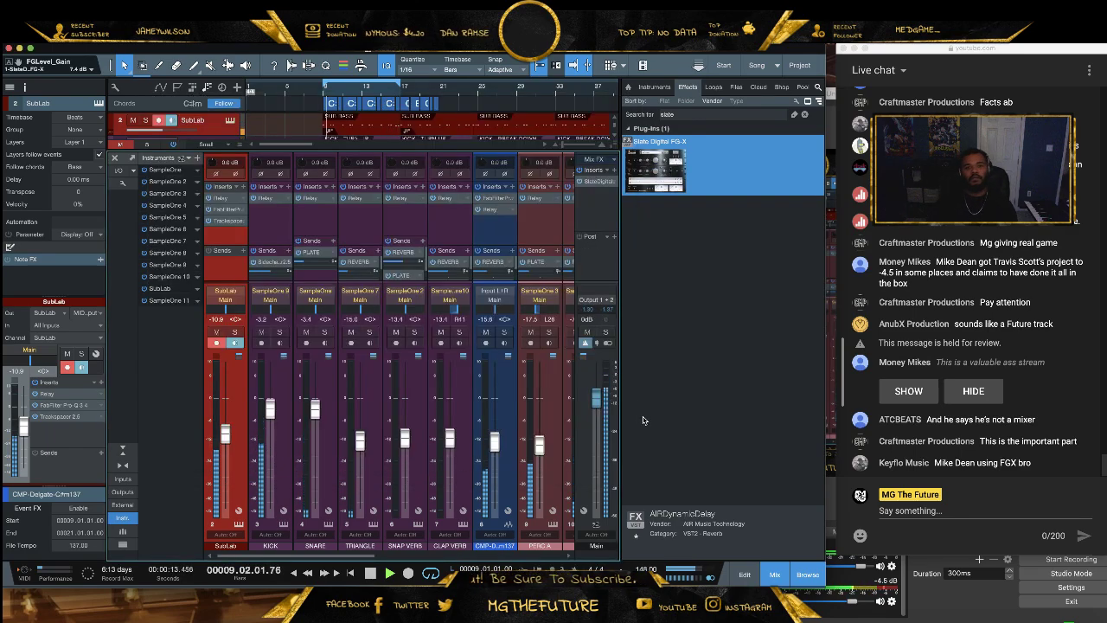
Reopen FG-X on the Main channel, enable constant gain monitoring and play the mix
{"action": "left_click", "coordinate": [604, 183]}
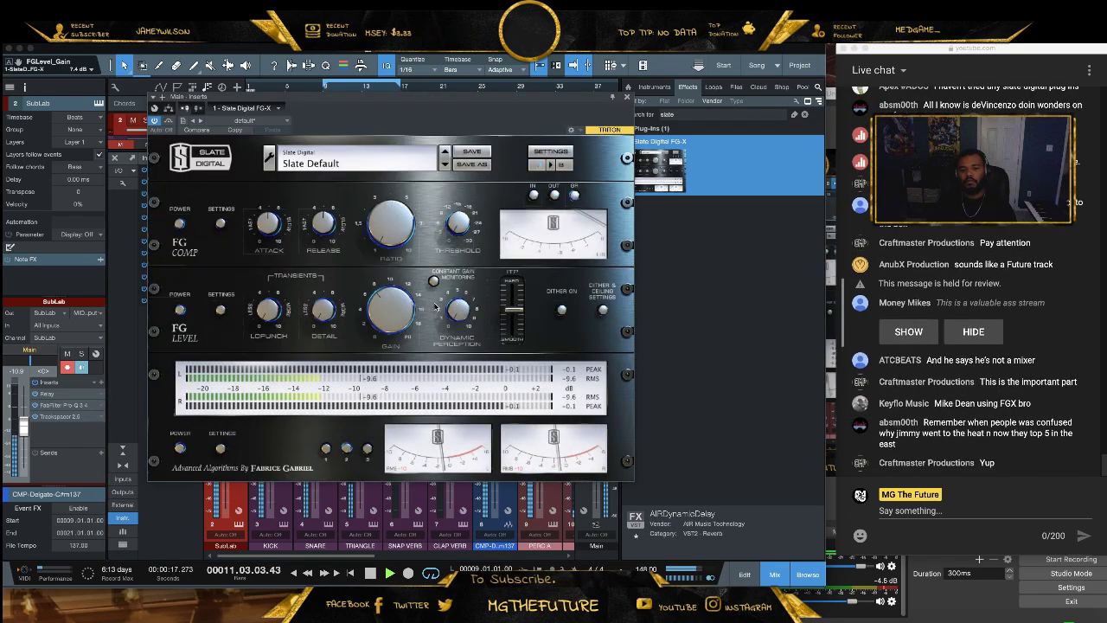
{"action": "left_click", "coordinate": [627, 96]}
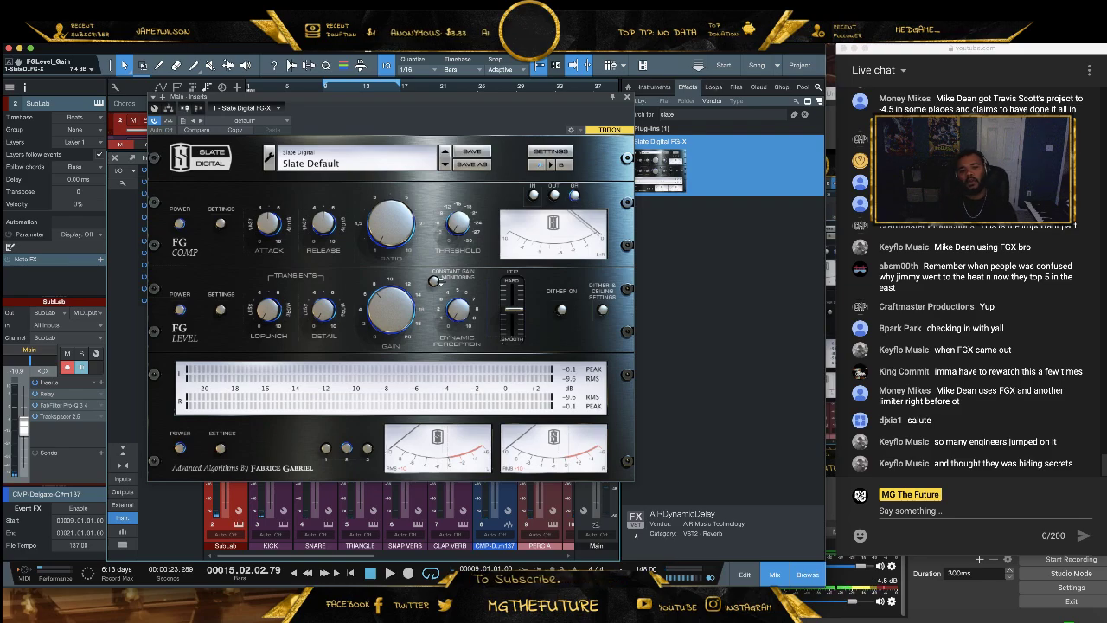
{"action": "left_click", "coordinate": [434, 281]}
{"action": "left_click_drag", "start_coordinate": [507, 99], "coordinate": [395, 130]}
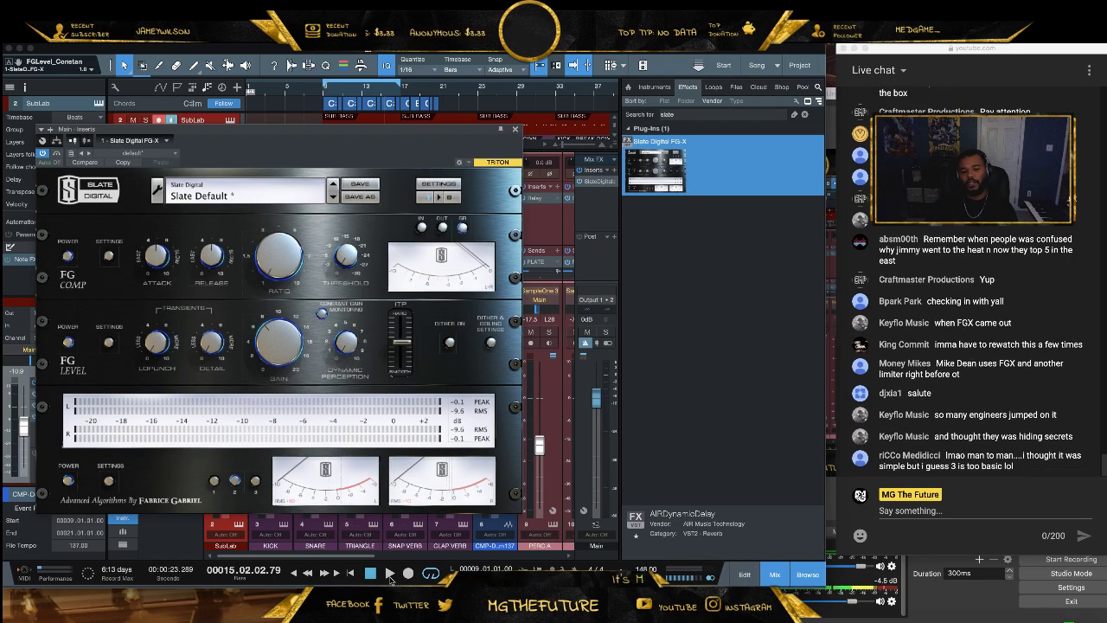
{"action": "left_click", "coordinate": [390, 576]}
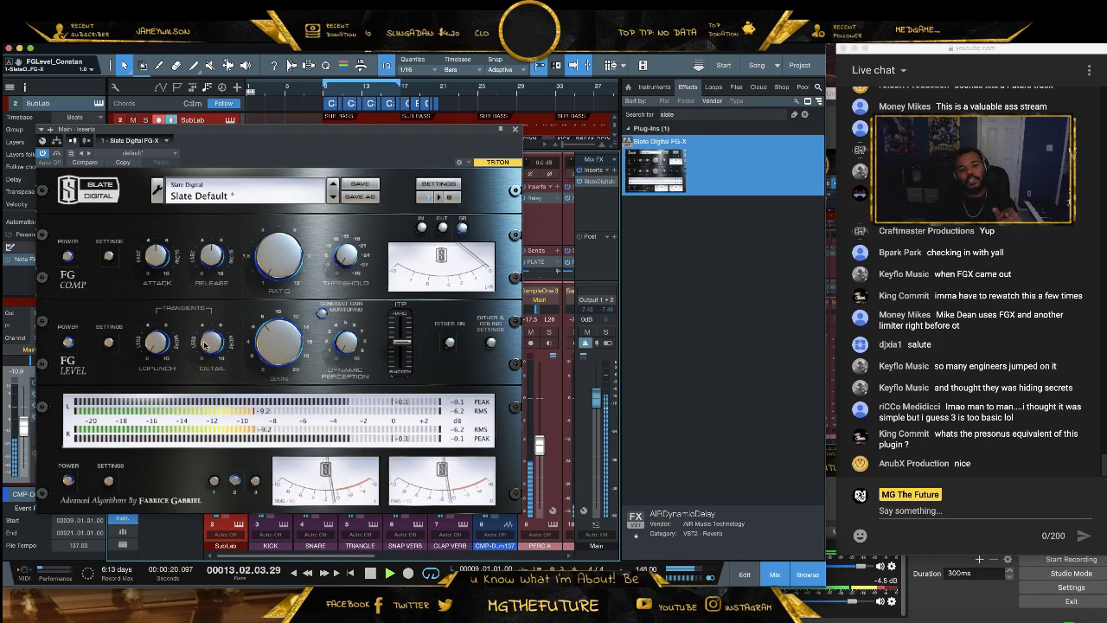
Adjust FG Level's dynamic perception, move ITP towards smooth, set Lo Punch to about 5.8 and Detail to about 5.7, and close FG-X
{"action": "left_click_drag", "start_coordinate": [212, 342], "coordinate": [222, 320]}
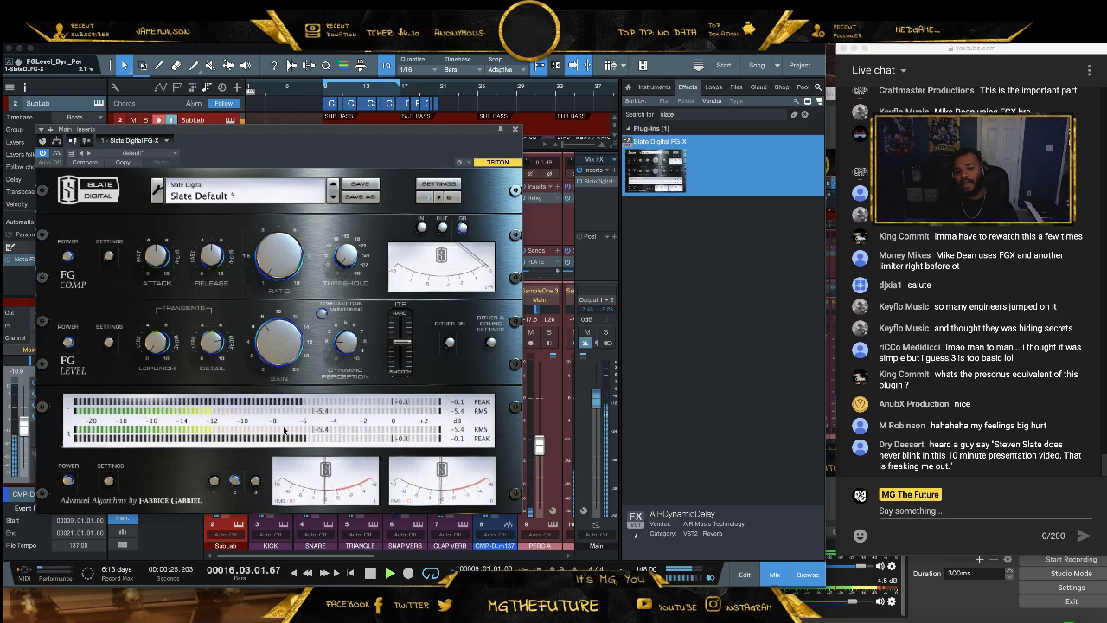
{"action": "left_click_drag", "start_coordinate": [405, 349], "coordinate": [407, 360]}
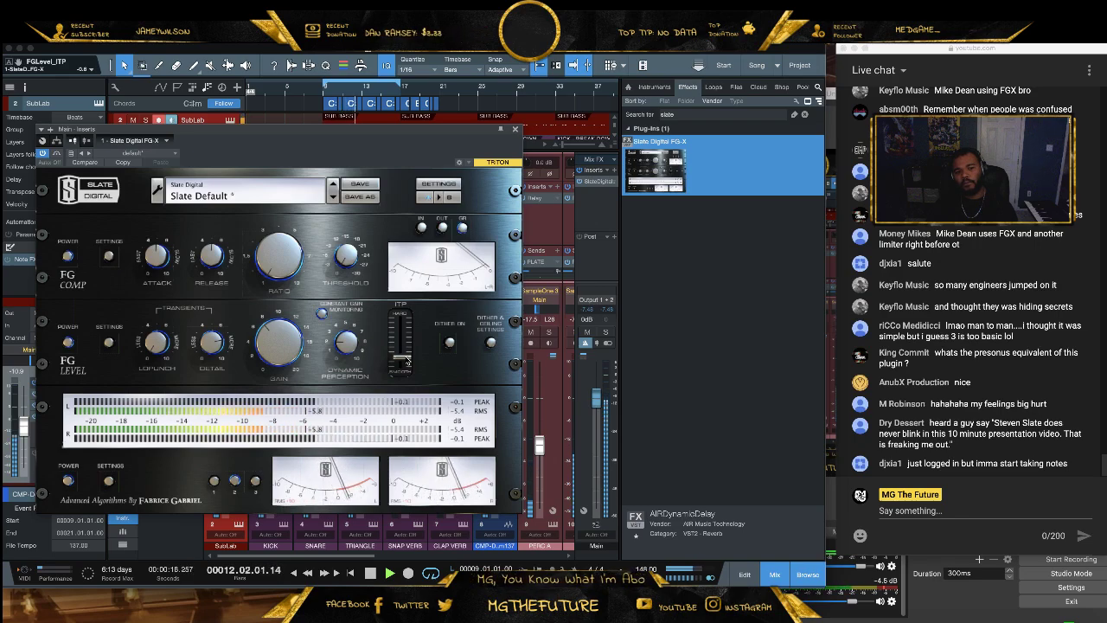
{"action": "left_click", "coordinate": [166, 345]}
{"action": "left_click_drag", "start_coordinate": [166, 345], "coordinate": [174, 284]}
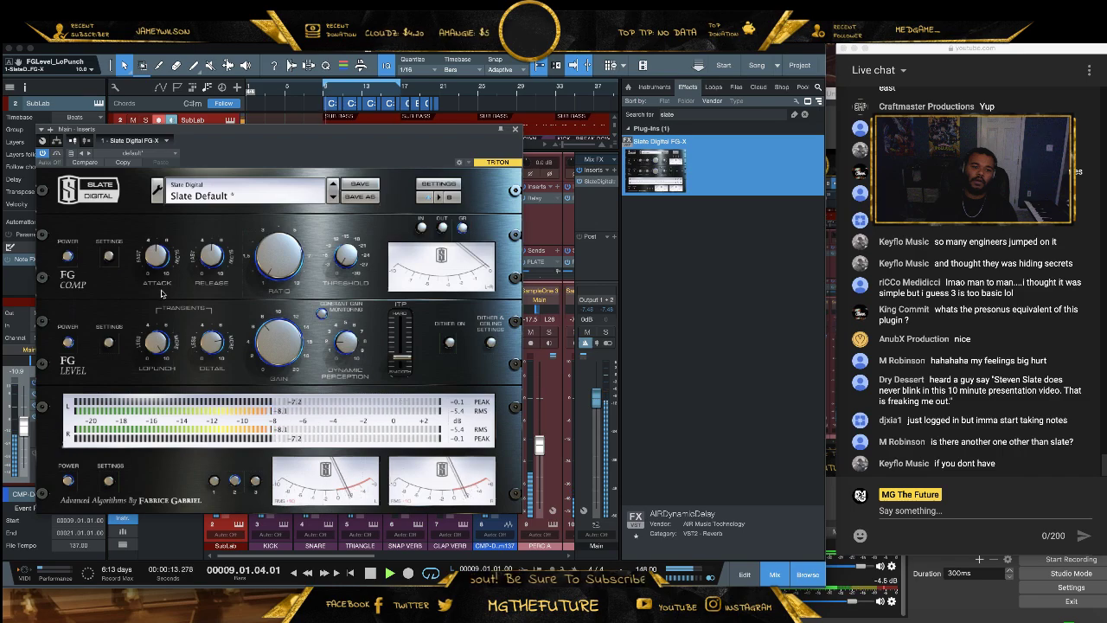
{"action": "left_click_drag", "start_coordinate": [408, 344], "coordinate": [408, 341]}
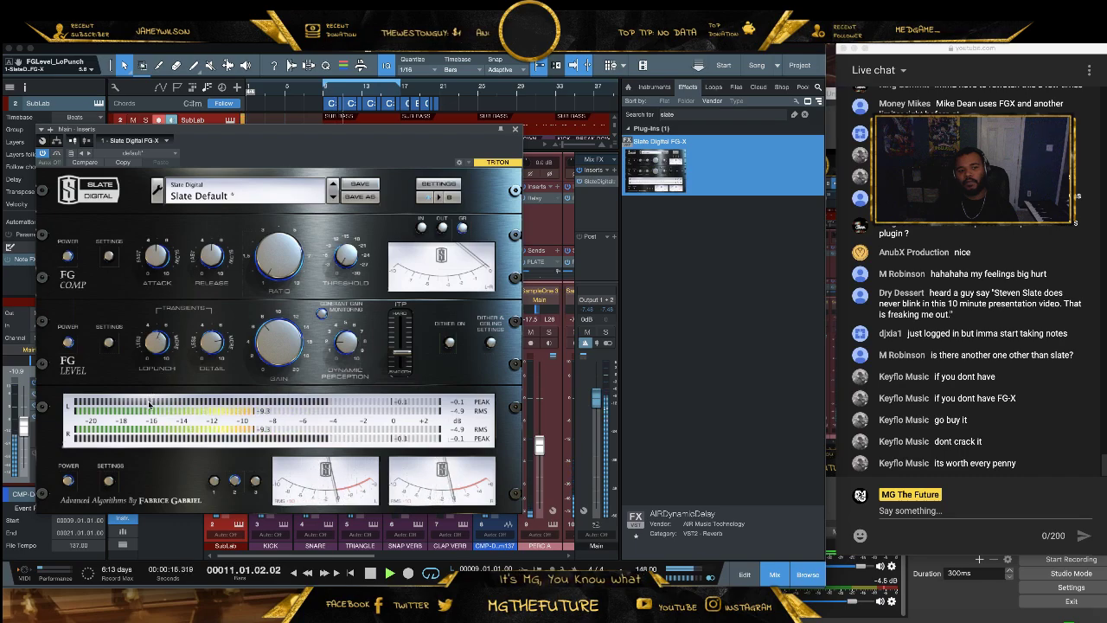
{"action": "left_click_drag", "start_coordinate": [259, 129], "coordinate": [383, 127]}
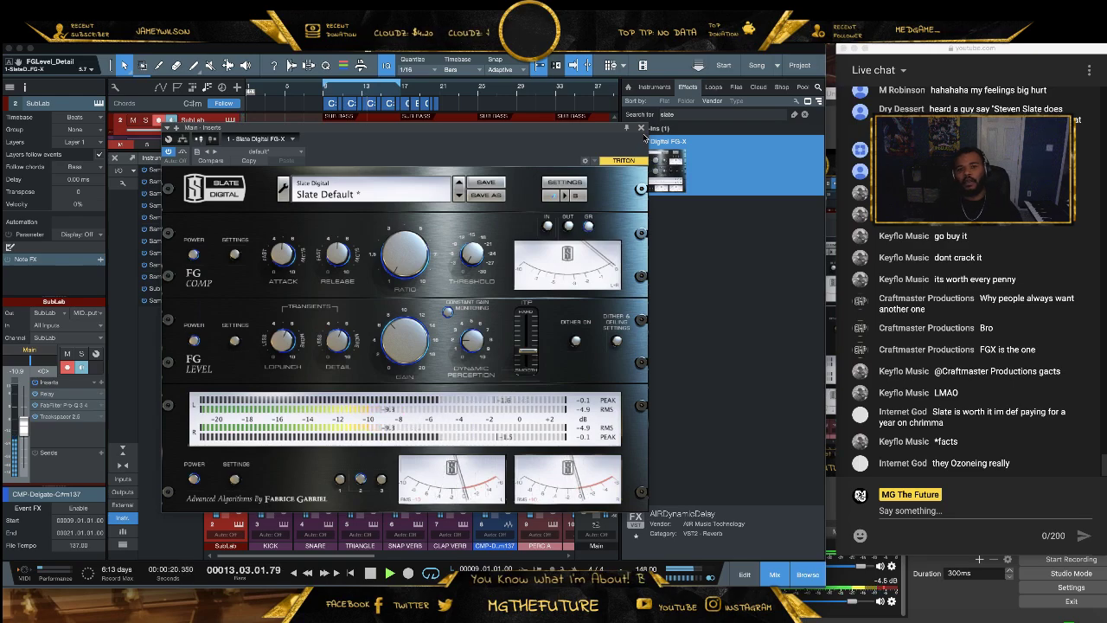
{"action": "left_click", "coordinate": [362, 525]}
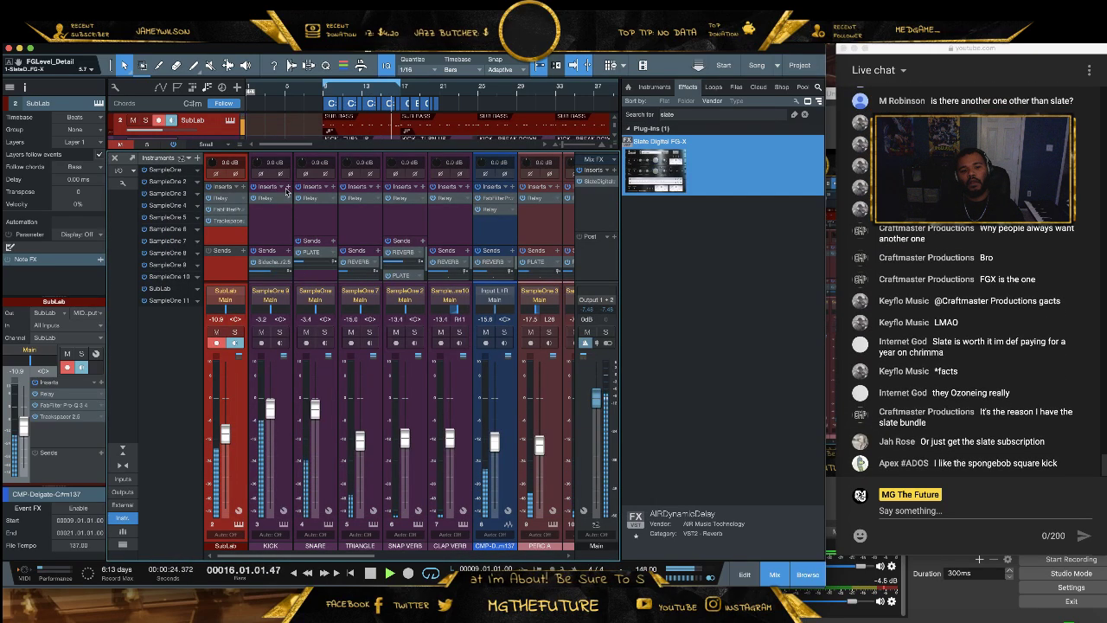
Search the effects for "neutron" and insert Neutron 3 on the KICK channel
{"action": "left_click", "coordinate": [654, 87]}
{"action": "scroll", "coordinate": [684, 206], "scroll_direction": "down", "scroll_amount": 5}
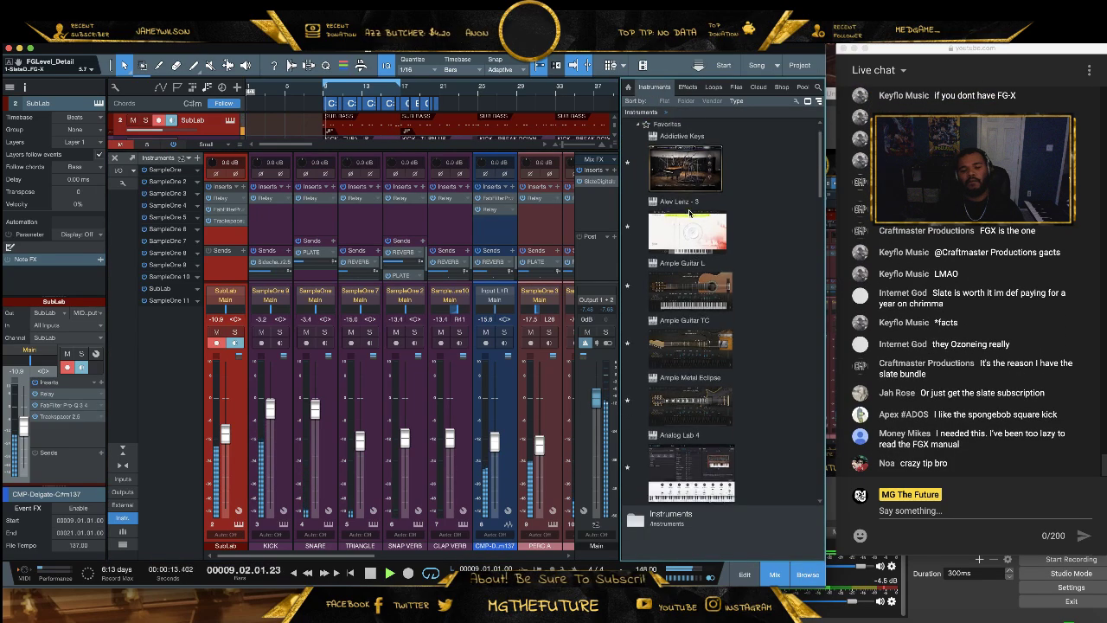
{"action": "scroll", "coordinate": [683, 206], "scroll_direction": "up", "scroll_amount": 6}
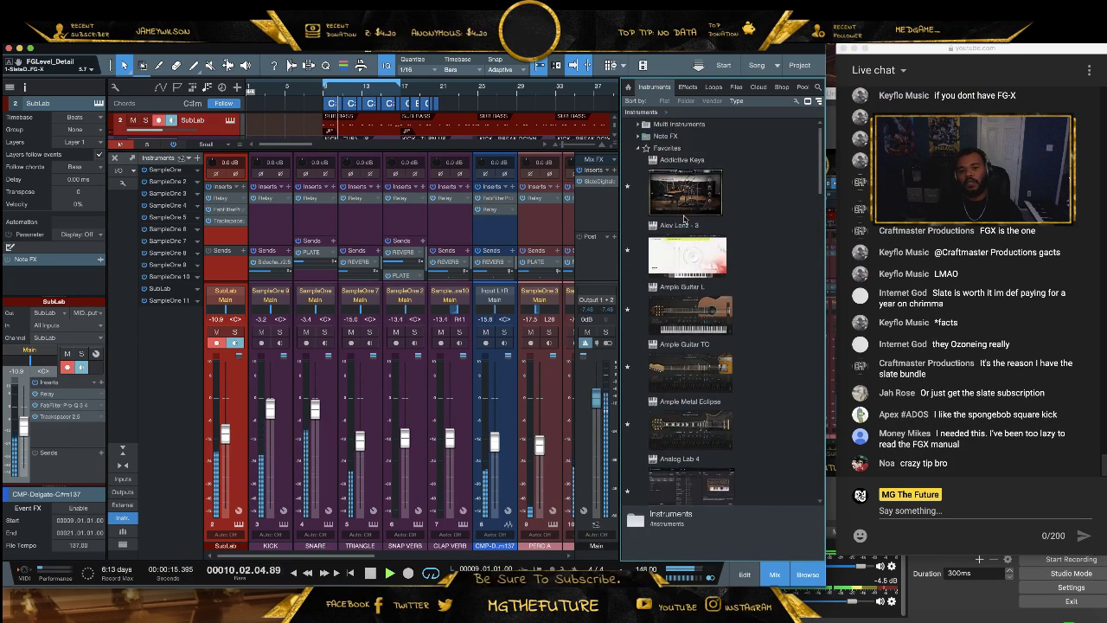
{"action": "left_click", "coordinate": [688, 89]}
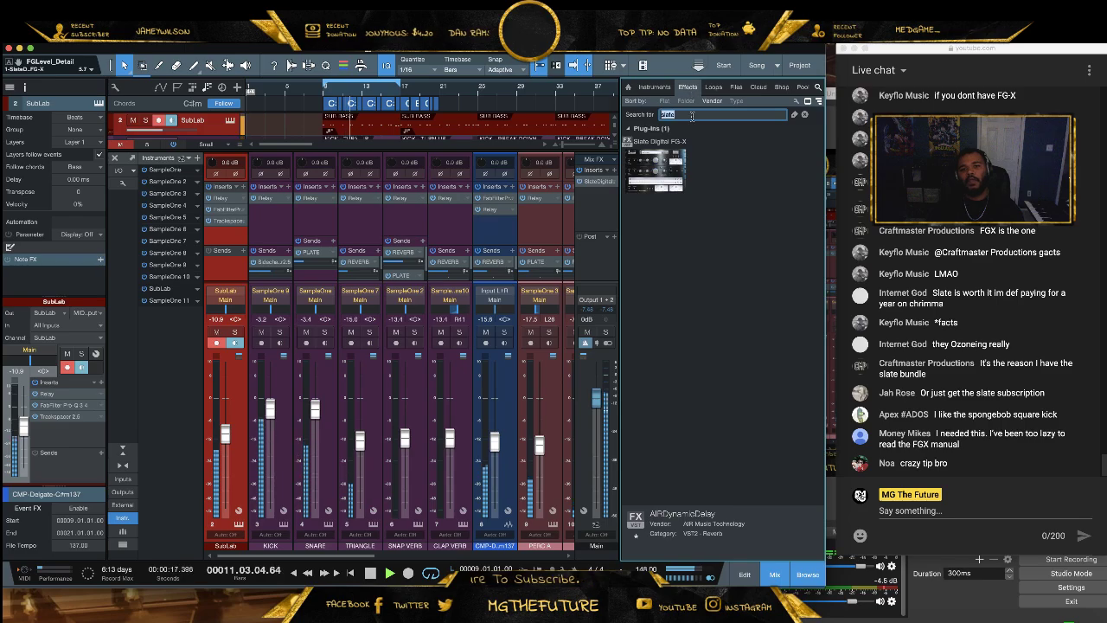
{"action": "type", "text": "neutron"}
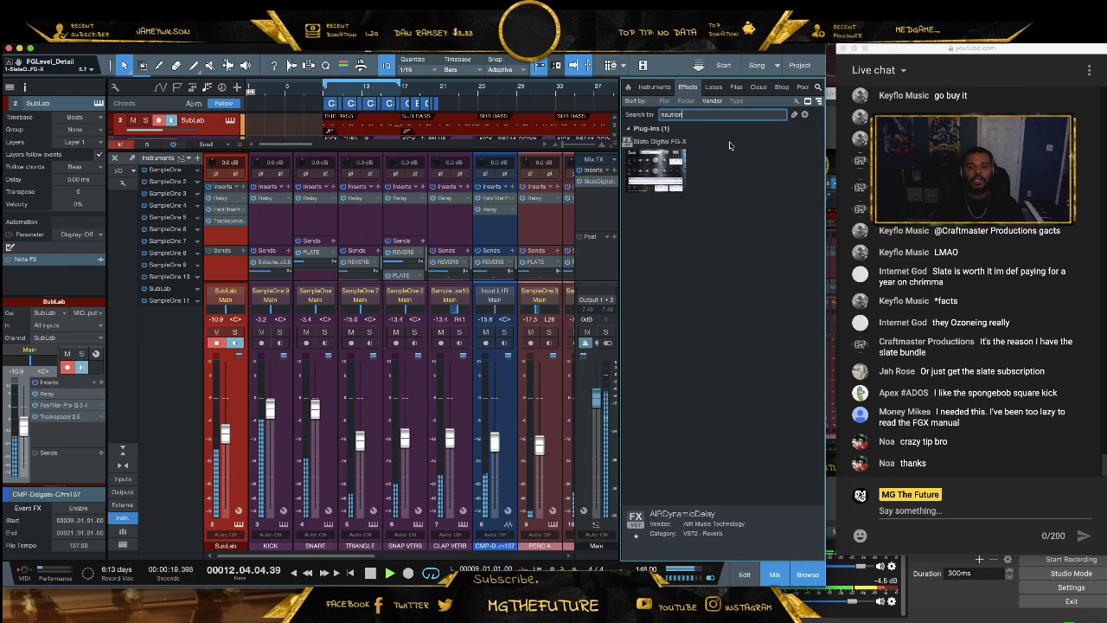
{"action": "left_click_drag", "start_coordinate": [651, 366], "coordinate": [271, 213]}
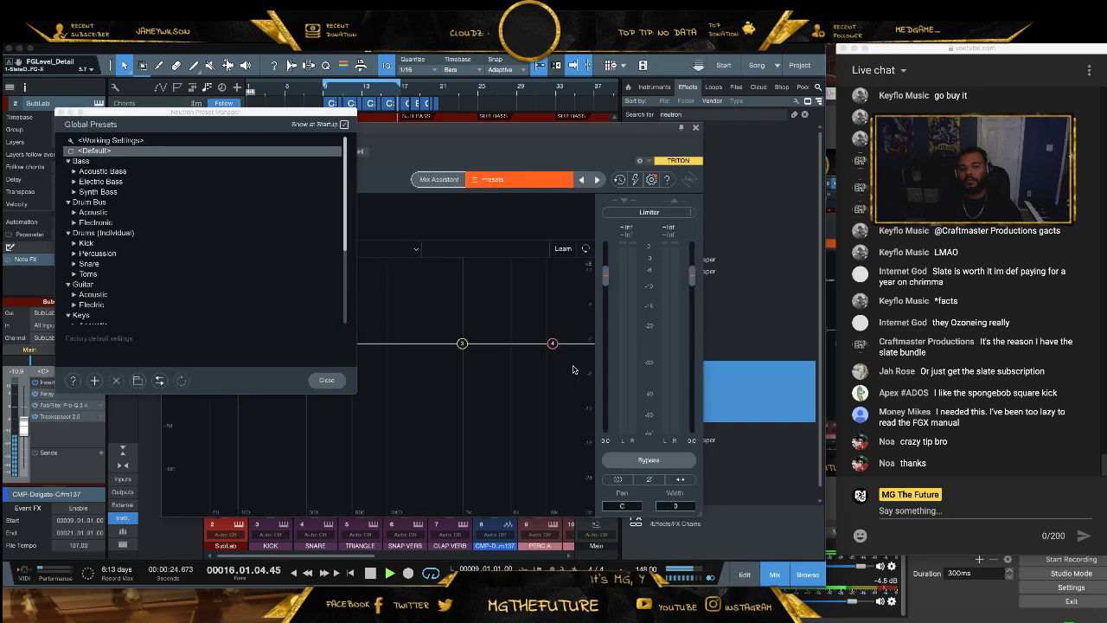
Run Neutron's Mix Assistant on the kick with automatic instrument detection, Upfront style and High intensity, and accept its suggestion
{"action": "left_click", "coordinate": [440, 179]}
{"action": "left_click", "coordinate": [433, 478]}
{"action": "left_click", "coordinate": [476, 333]}
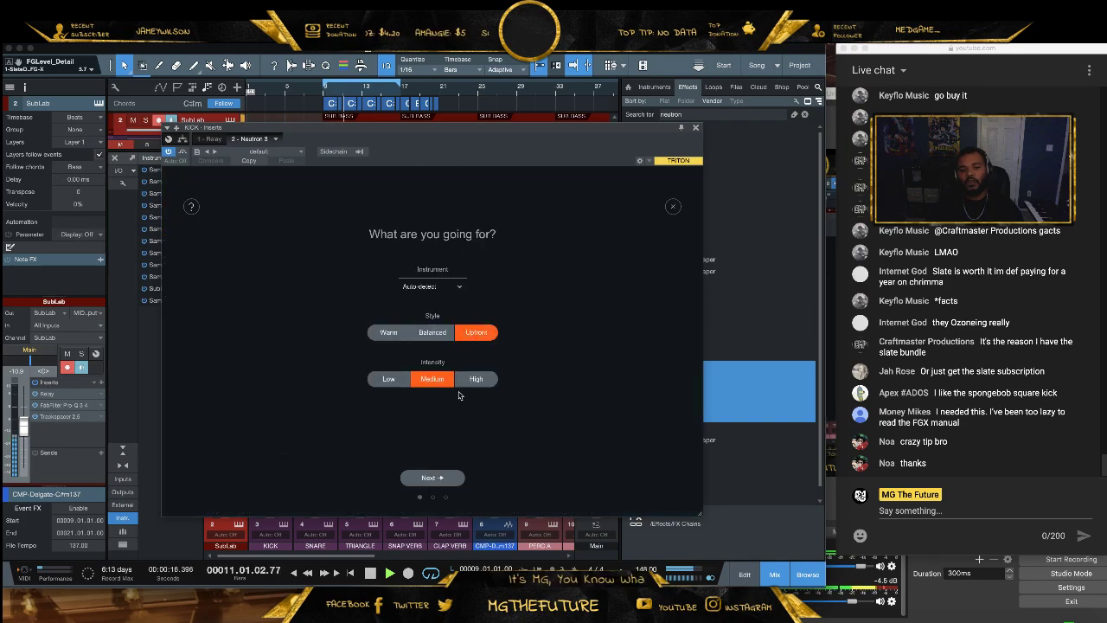
{"action": "left_click", "coordinate": [475, 379]}
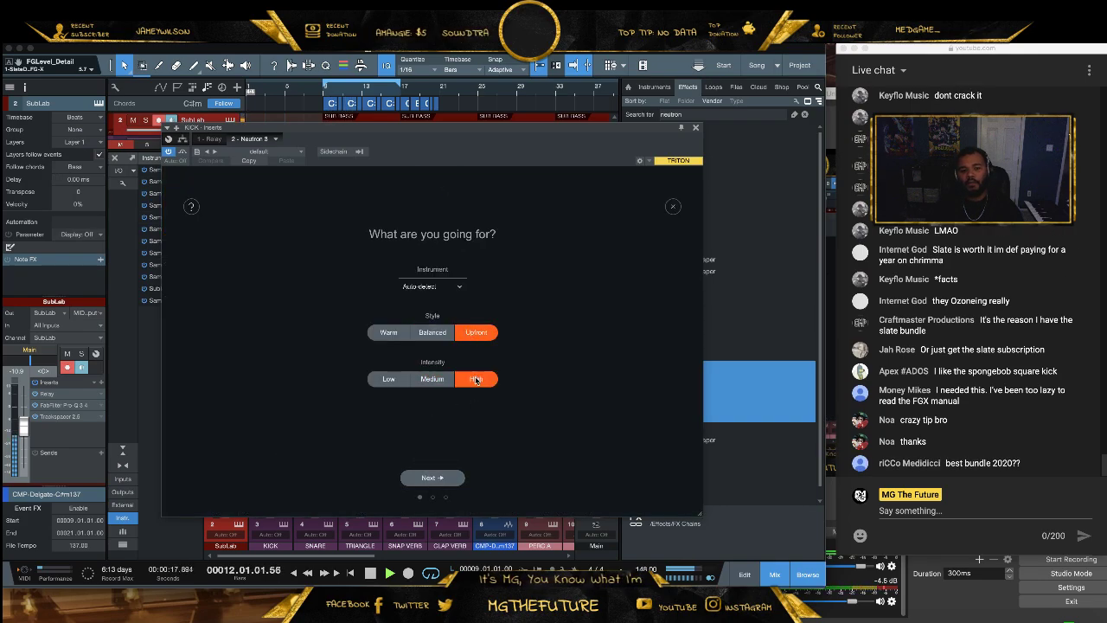
{"action": "left_click", "coordinate": [432, 477]}
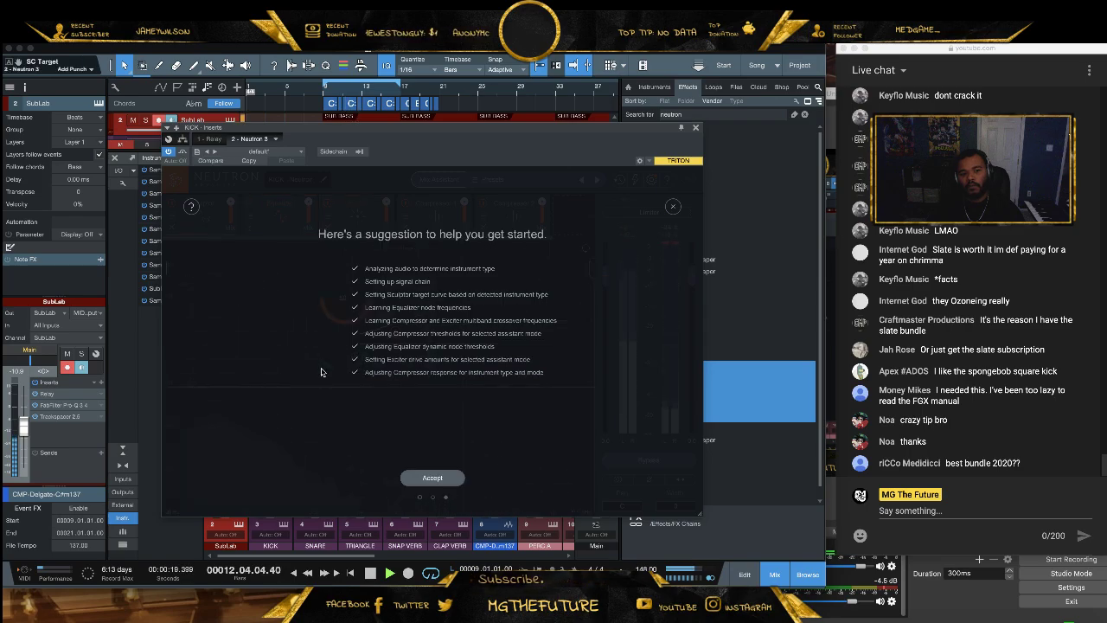
{"action": "left_click", "coordinate": [447, 486]}
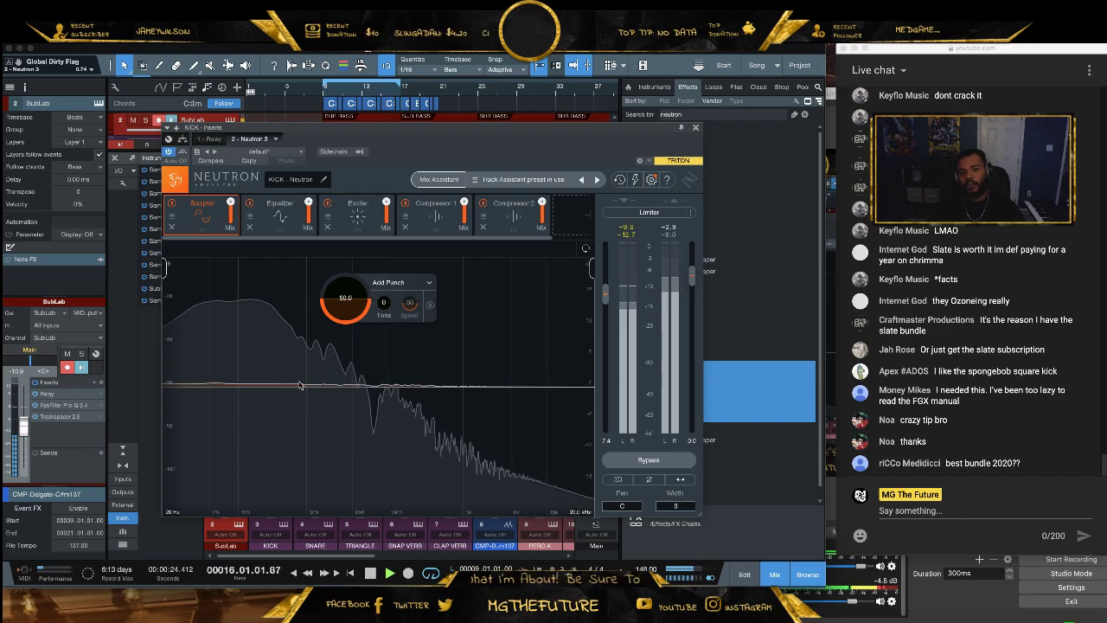
Raise the kick's Sculptor amount to about 59.6, lower Neutron's input gain to about 6.1 dB, and review its equalizer, exciter and first compressor
{"action": "scroll", "coordinate": [364, 288], "scroll_direction": "up", "scroll_amount": 3}
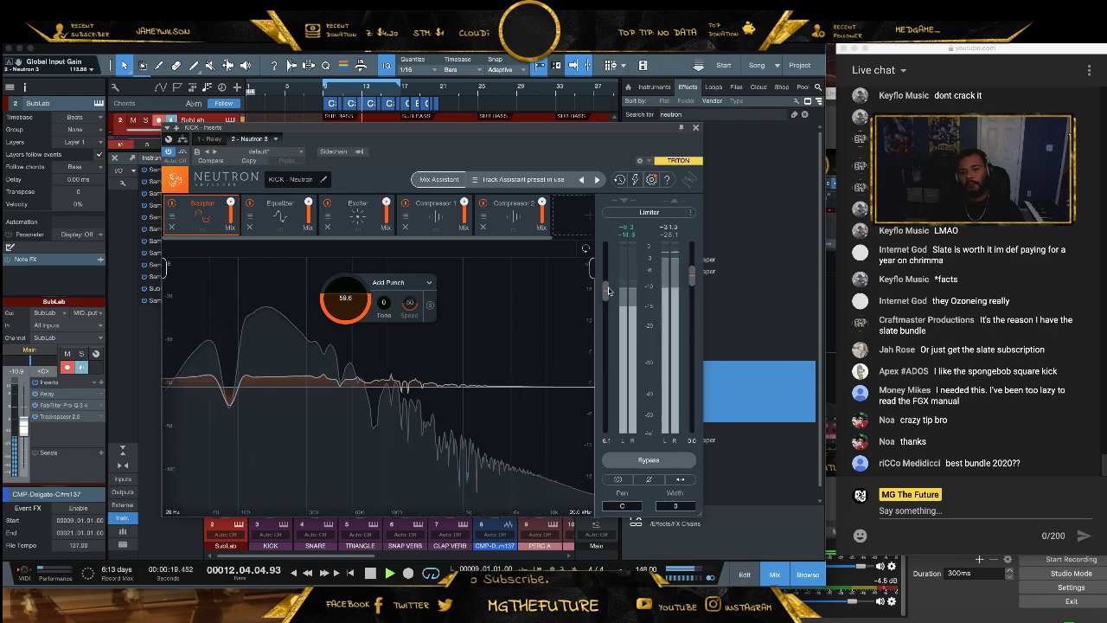
{"action": "left_click", "coordinate": [279, 214]}
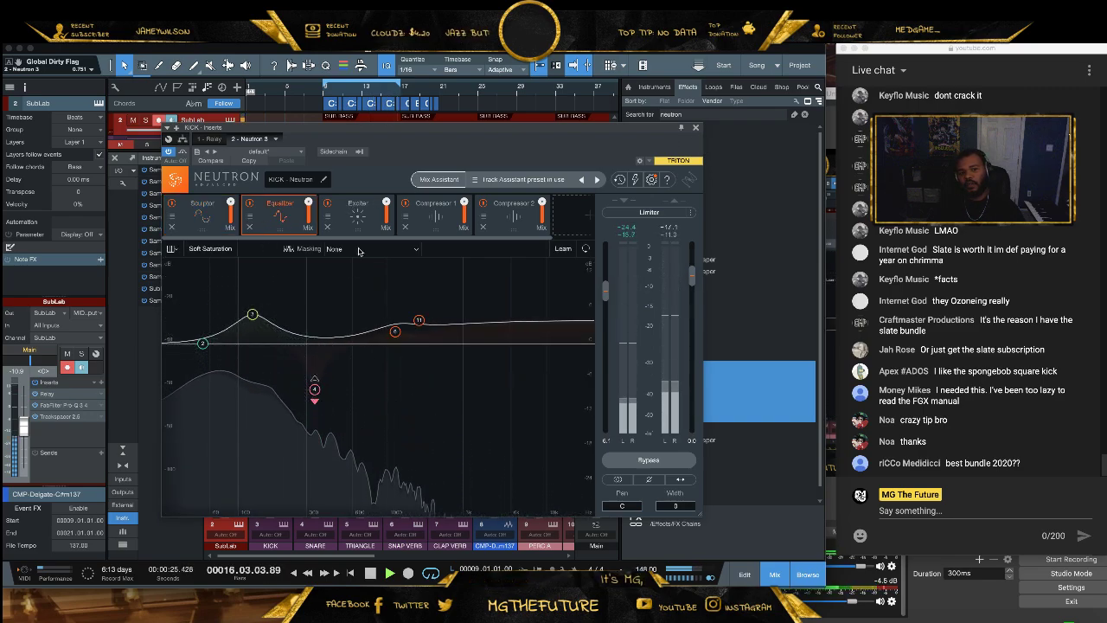
{"action": "left_click", "coordinate": [385, 226]}
{"action": "left_click", "coordinate": [432, 214]}
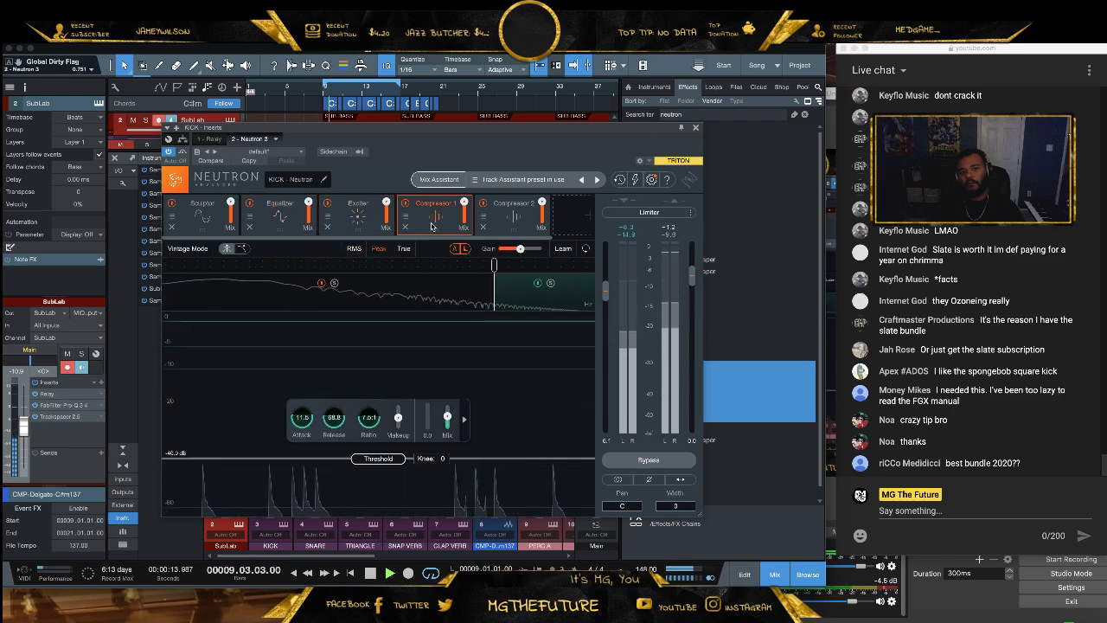
Review Neutron's second compressor on the kick, close Neutron, and check the Main output's levels in Slate FG-X
{"action": "left_click", "coordinate": [513, 214]}
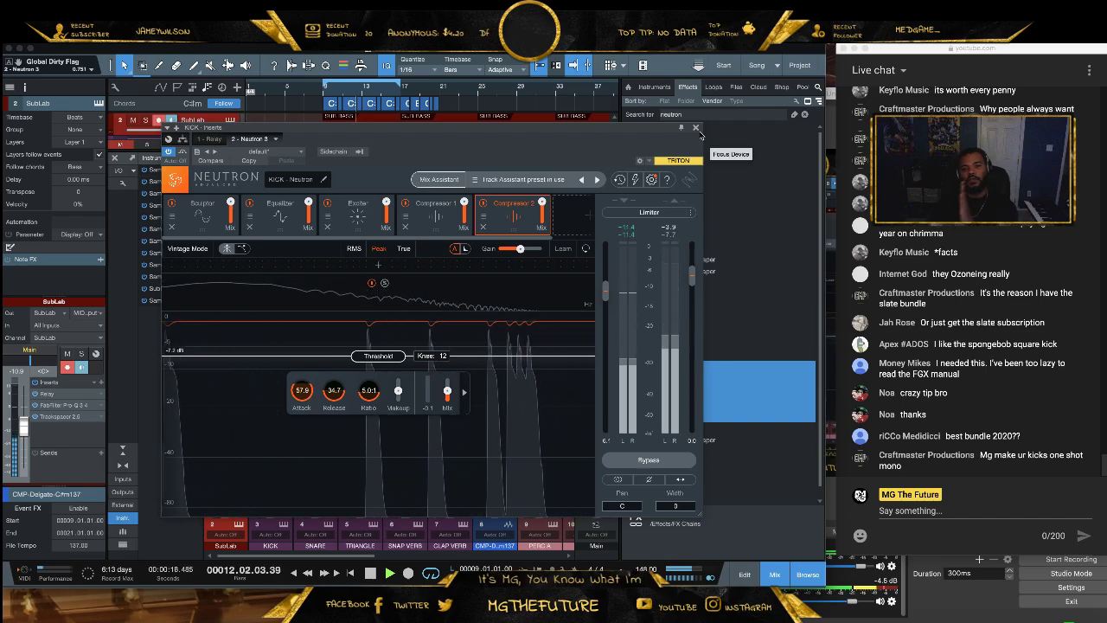
{"action": "left_click", "coordinate": [695, 127]}
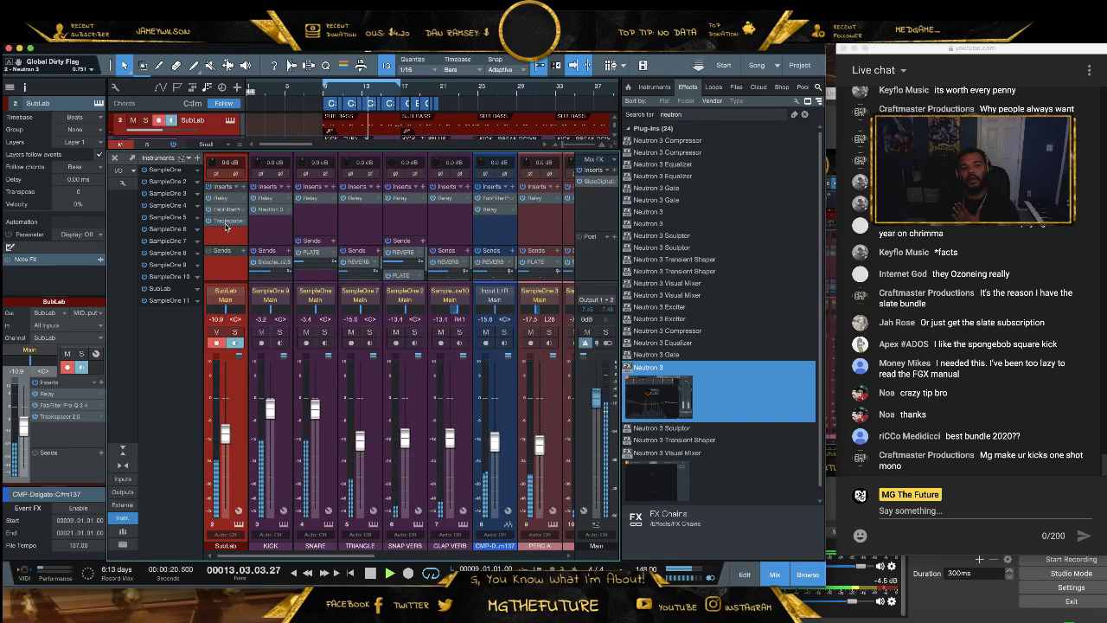
{"action": "left_click", "coordinate": [598, 182]}
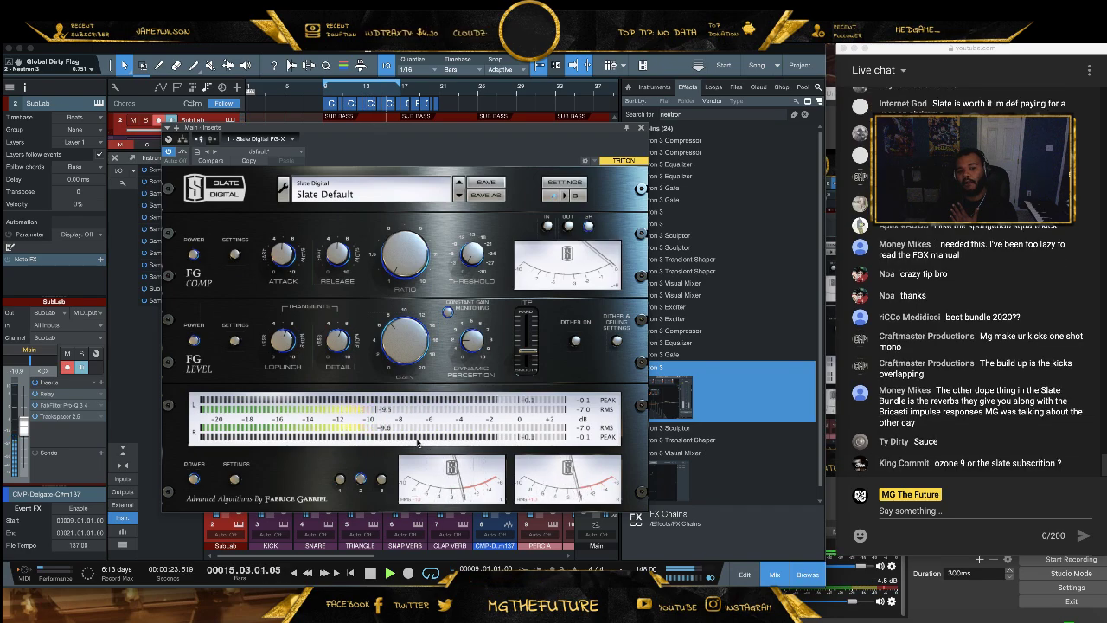
{"action": "left_click", "coordinate": [640, 127]}
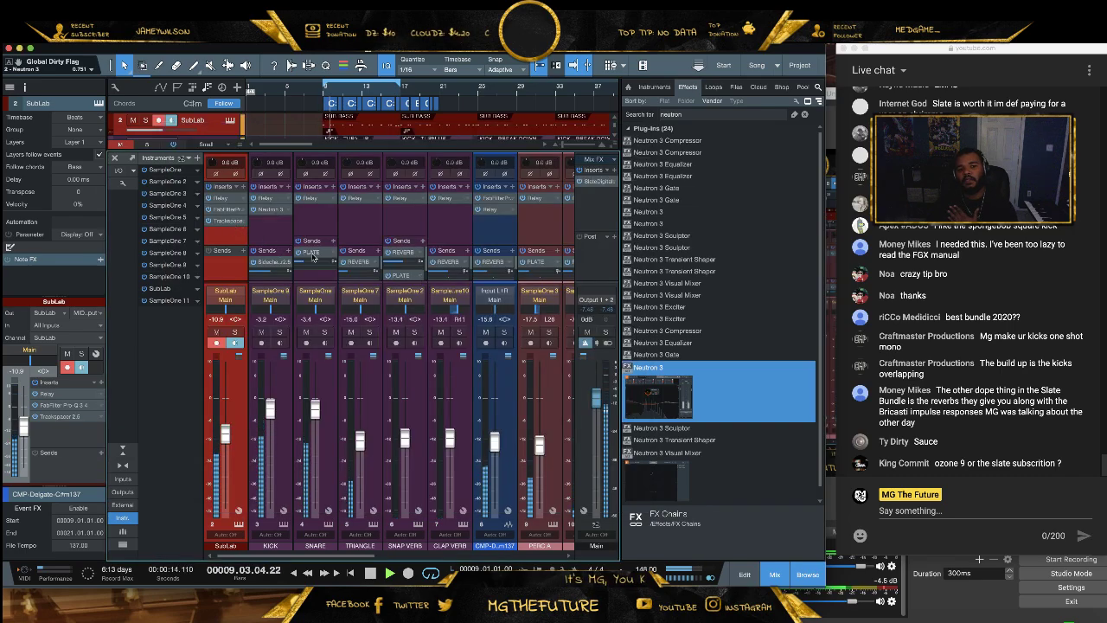
Narrow the SubLab Trackspacer band by lowering its high-cut, set the low-cut to about 45 Hz and the amount to about 35.9%
{"action": "left_click", "coordinate": [227, 221]}
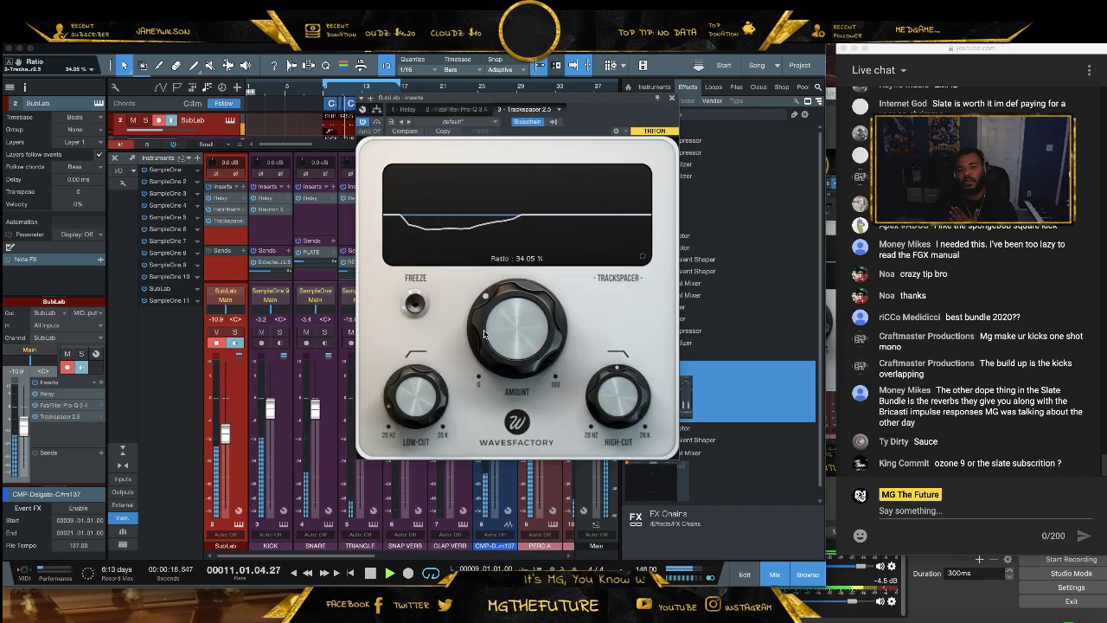
{"action": "left_click_drag", "start_coordinate": [605, 399], "coordinate": [598, 437]}
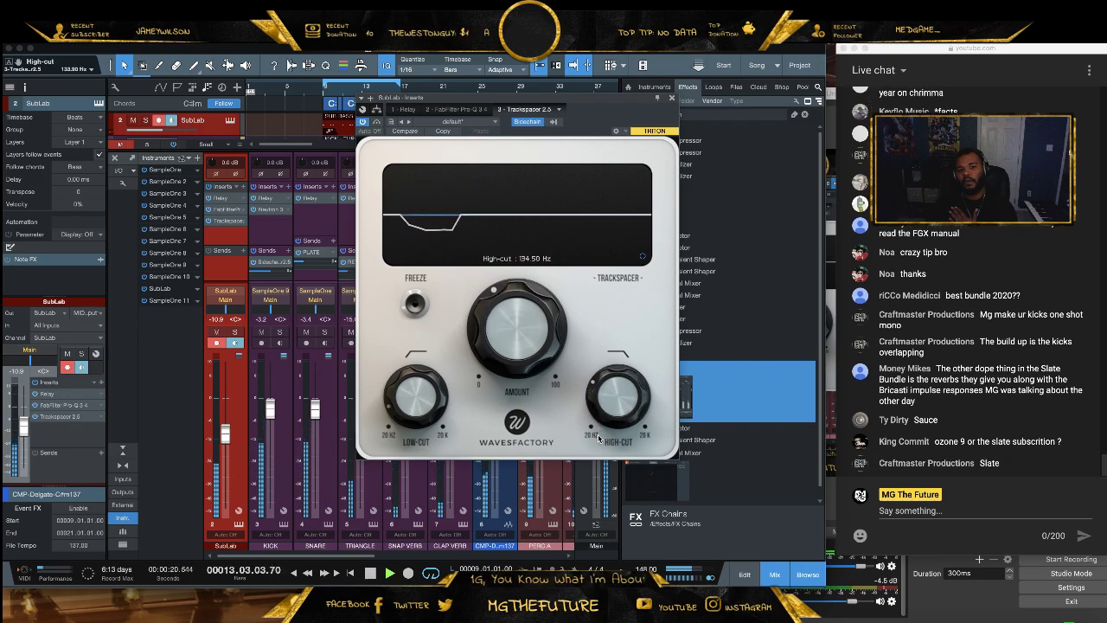
{"action": "left_click_drag", "start_coordinate": [426, 396], "coordinate": [427, 387]}
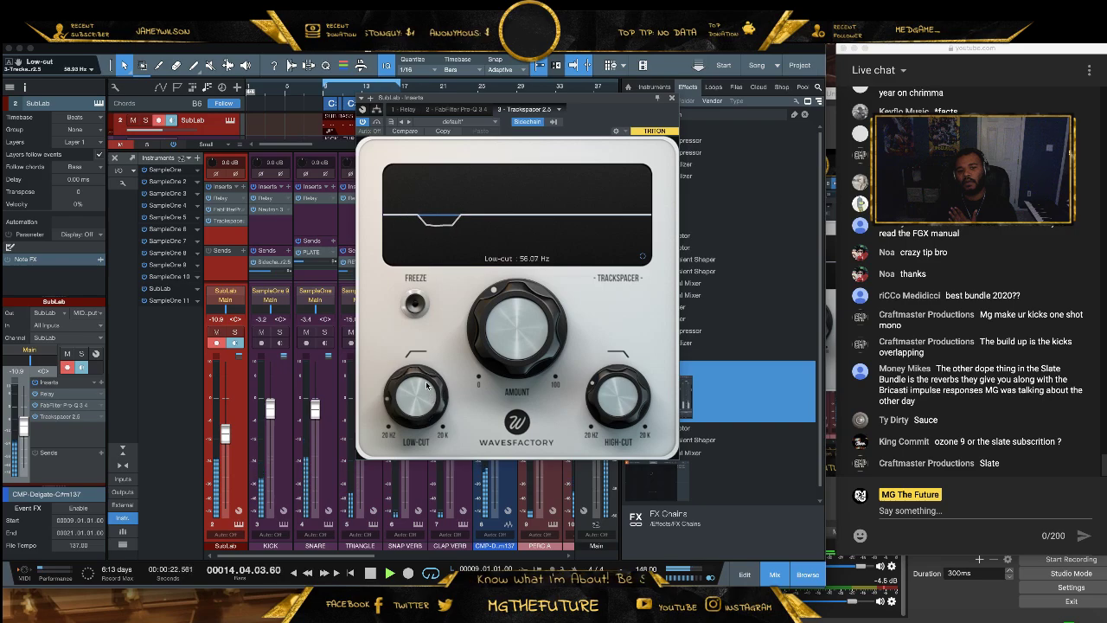
{"action": "left_click_drag", "start_coordinate": [594, 401], "coordinate": [593, 396]}
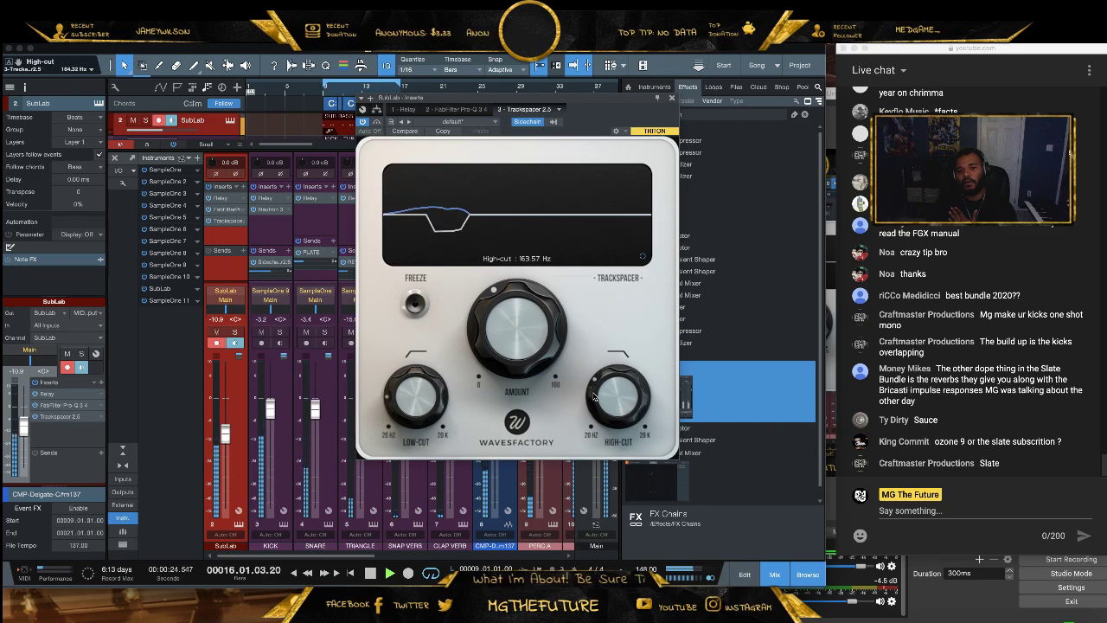
{"action": "left_click_drag", "start_coordinate": [393, 398], "coordinate": [393, 404]}
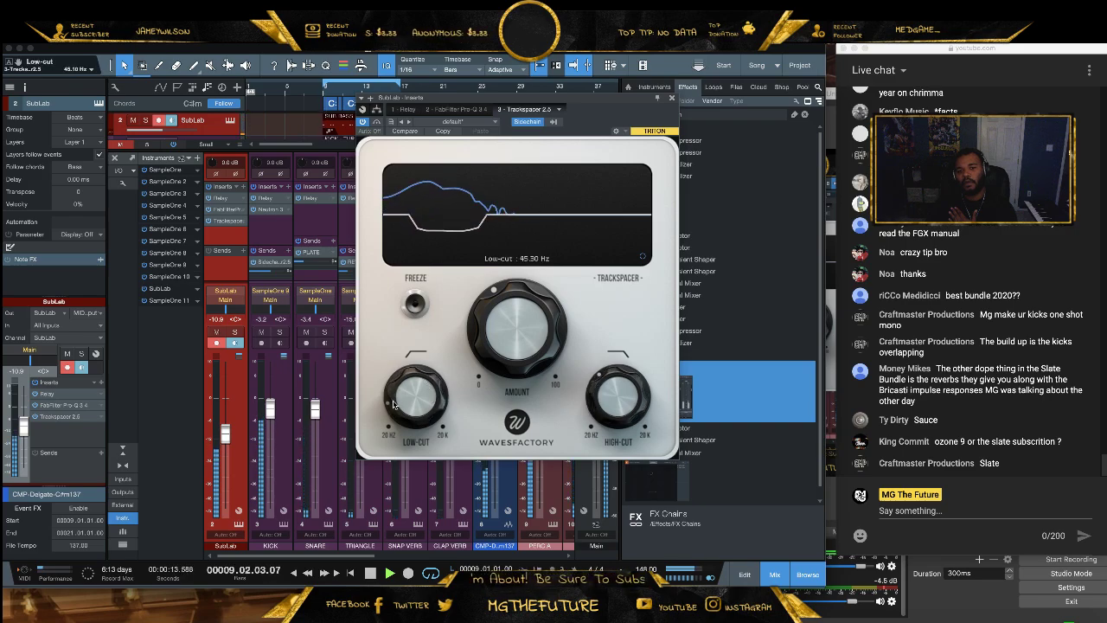
{"action": "left_click", "coordinate": [674, 99]}
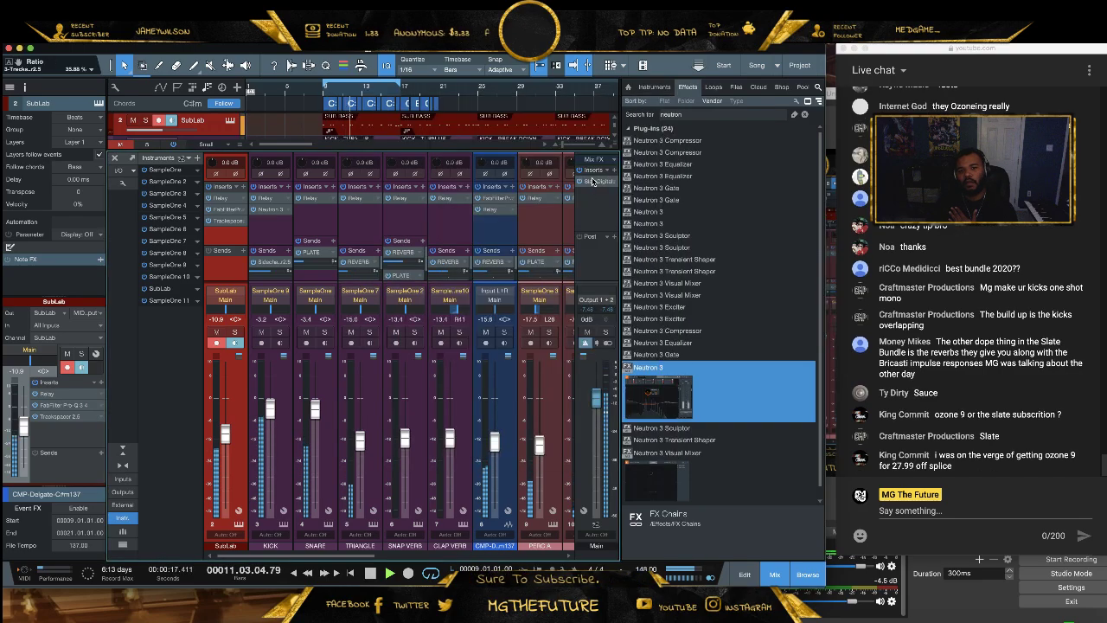
Switch the Main output's FG-X meter to its third scale, check the loudness on it, and close FG-X
{"action": "left_click", "coordinate": [593, 180]}
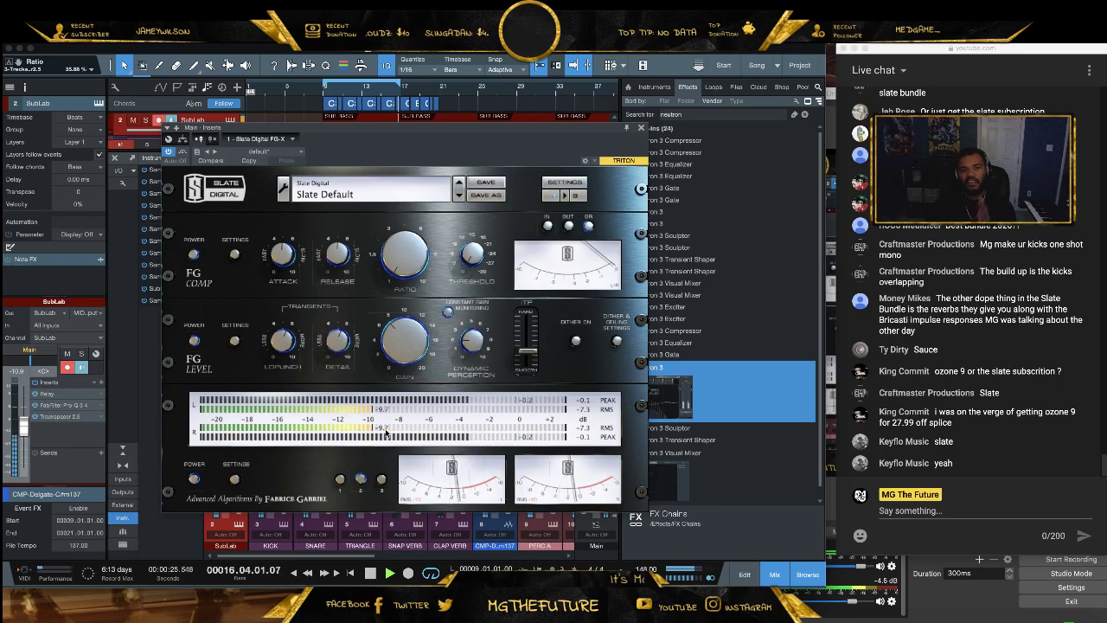
{"action": "left_click", "coordinate": [381, 479]}
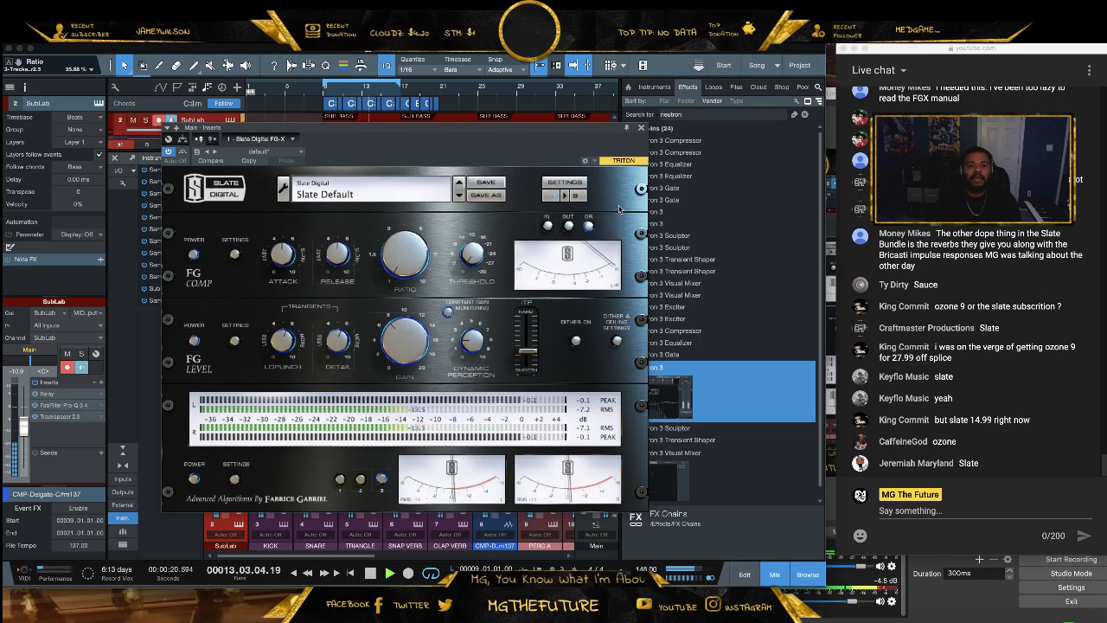
{"action": "left_click", "coordinate": [640, 128]}
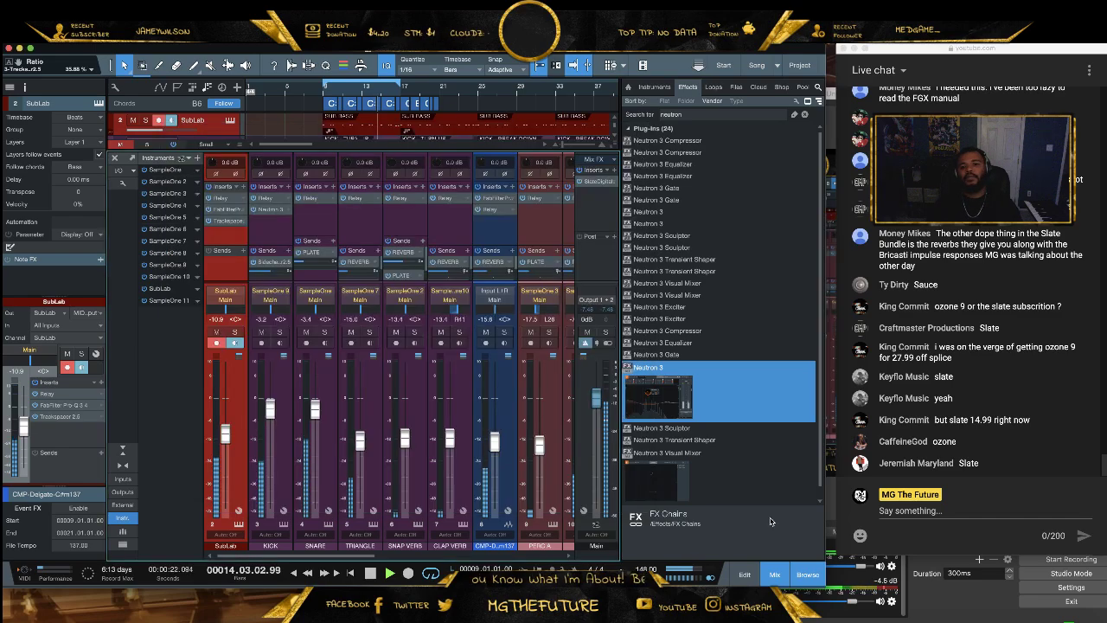
Lower the SubLab fader to about -12.8 dB while watching FG-X on the Main output, readjust FG Level's gain, and close FG-X
{"action": "left_click", "coordinate": [772, 574]}
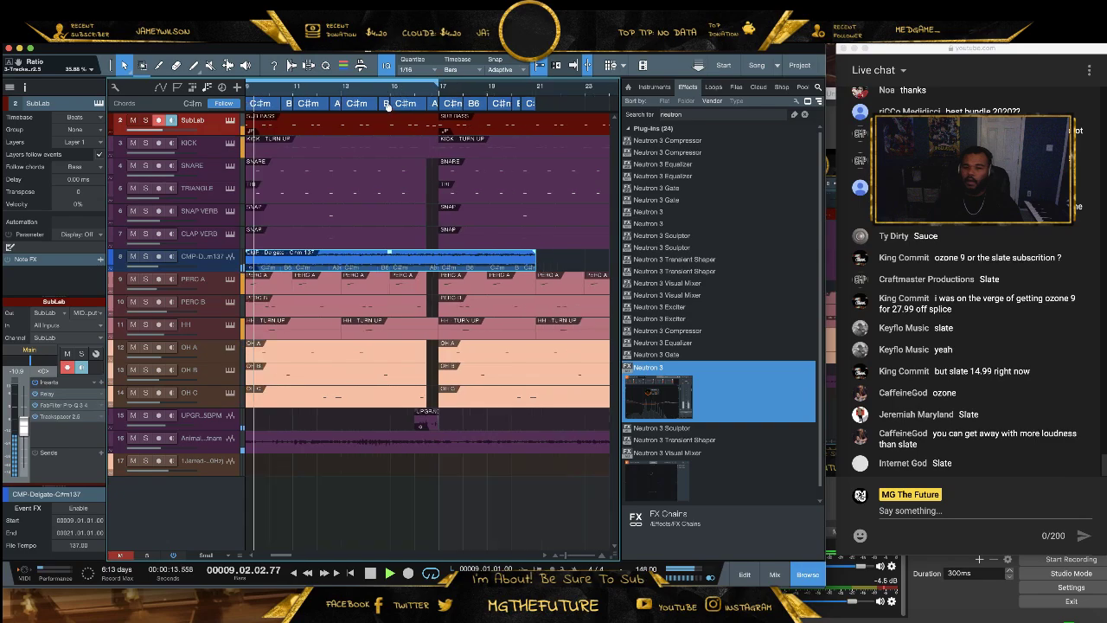
{"action": "scroll", "coordinate": [387, 104], "scroll_direction": "down", "scroll_amount": 4}
{"action": "left_click", "coordinate": [774, 573]}
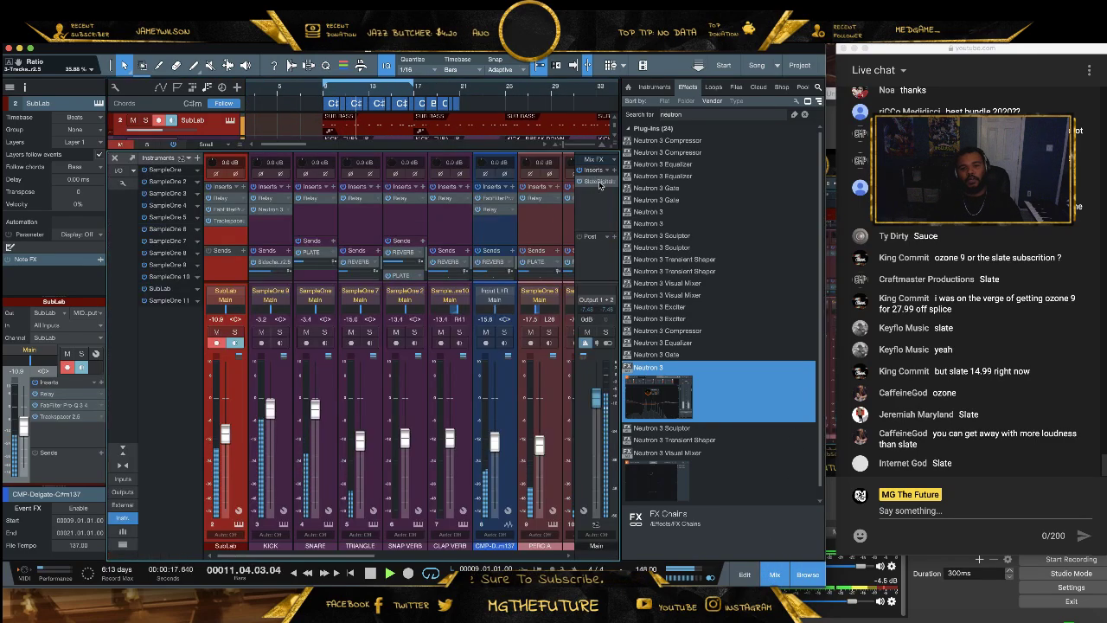
{"action": "left_click", "coordinate": [597, 180]}
{"action": "left_click_drag", "start_coordinate": [355, 54], "coordinate": [524, 65]}
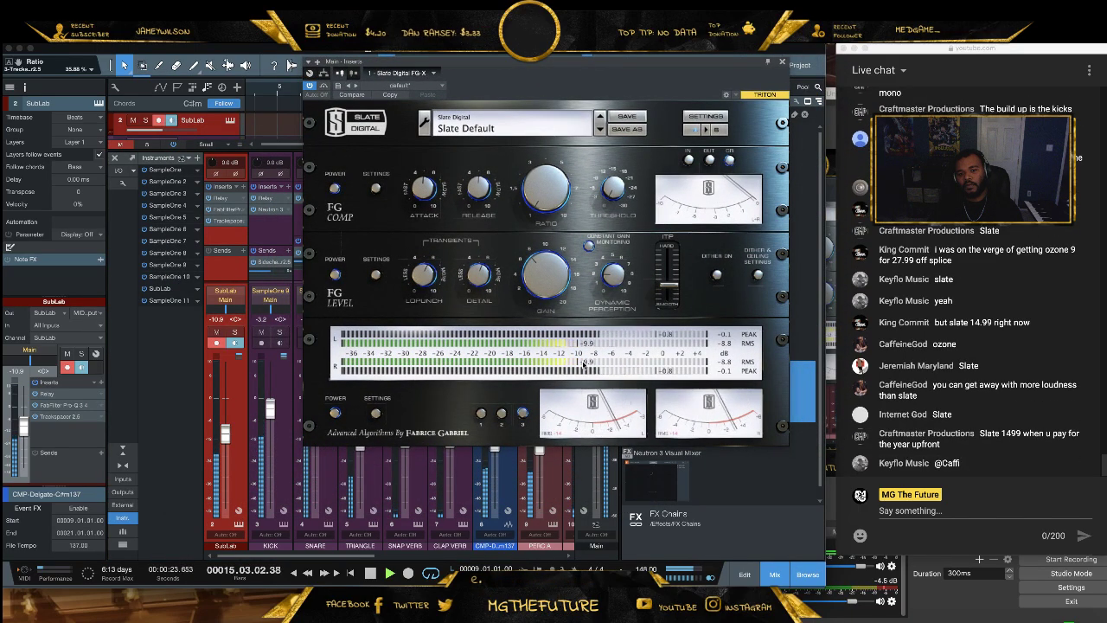
{"action": "left_click_drag", "start_coordinate": [226, 433], "coordinate": [226, 439]}
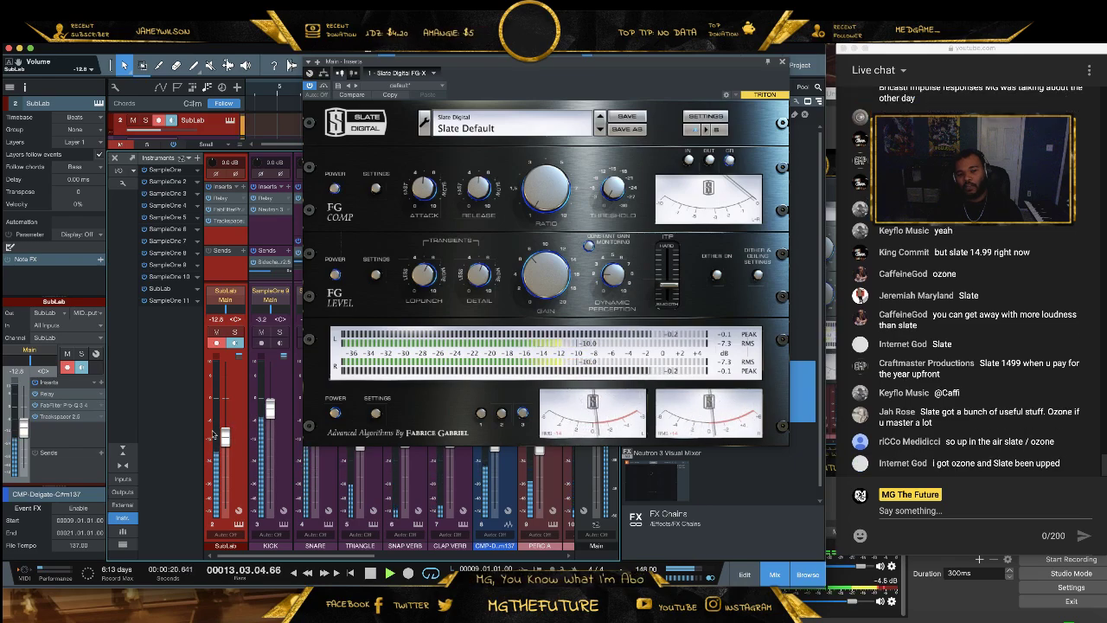
{"action": "left_click_drag", "start_coordinate": [564, 300], "coordinate": [528, 294]}
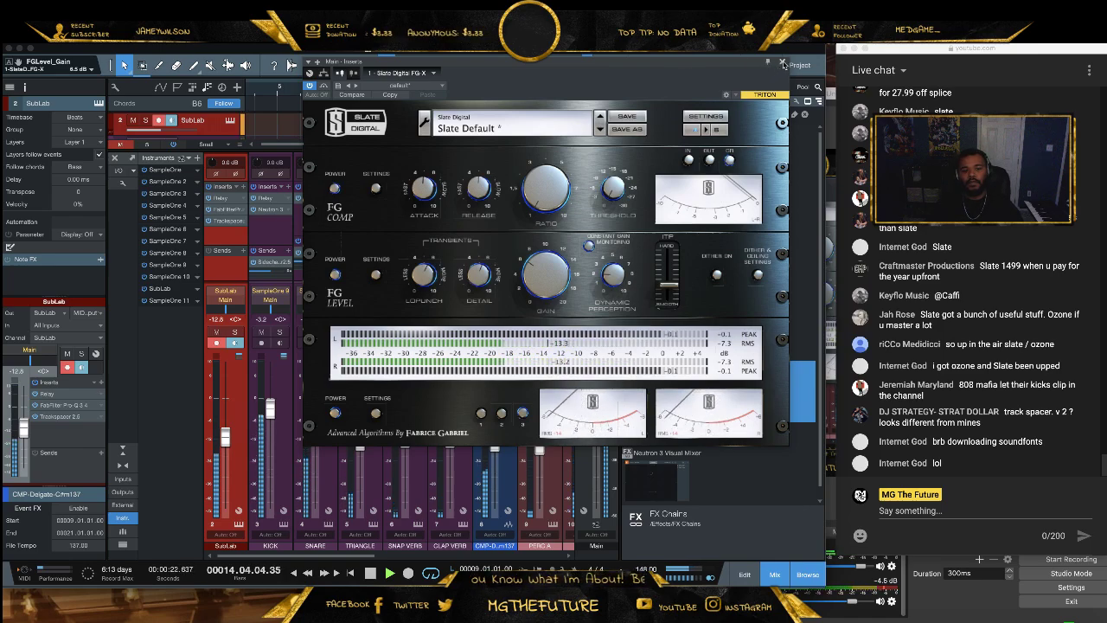
{"action": "key", "text": "ctrl+w"}
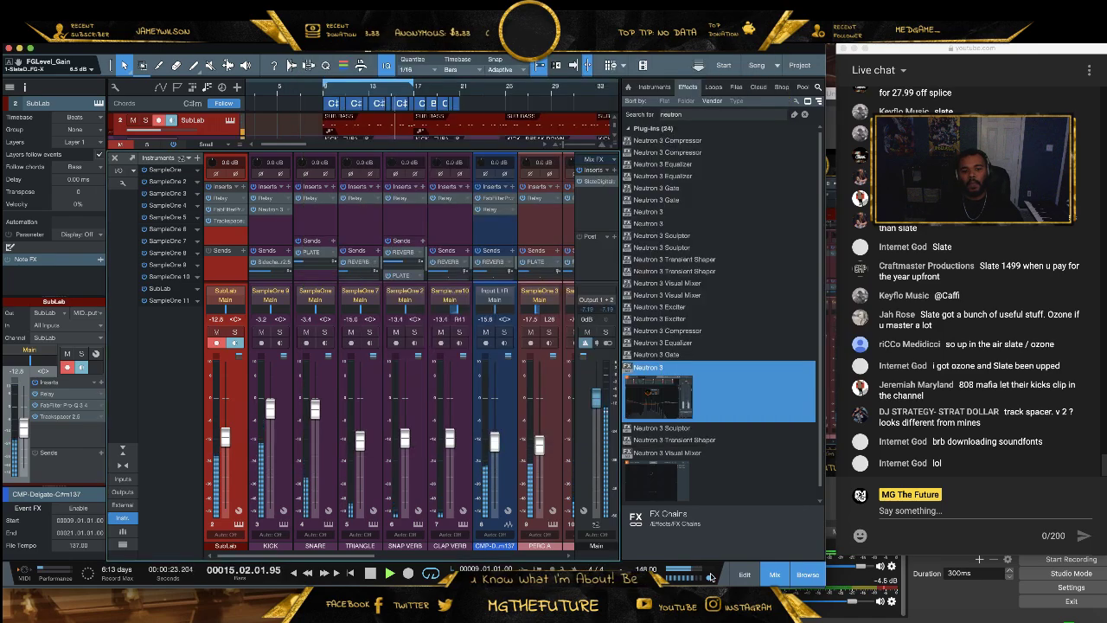
Hide the browser to widen the mixer, stop playback, and look through all channels up to the REVERB and PLATE buses
{"action": "left_click", "coordinate": [774, 576]}
{"action": "left_click", "coordinate": [808, 574]}
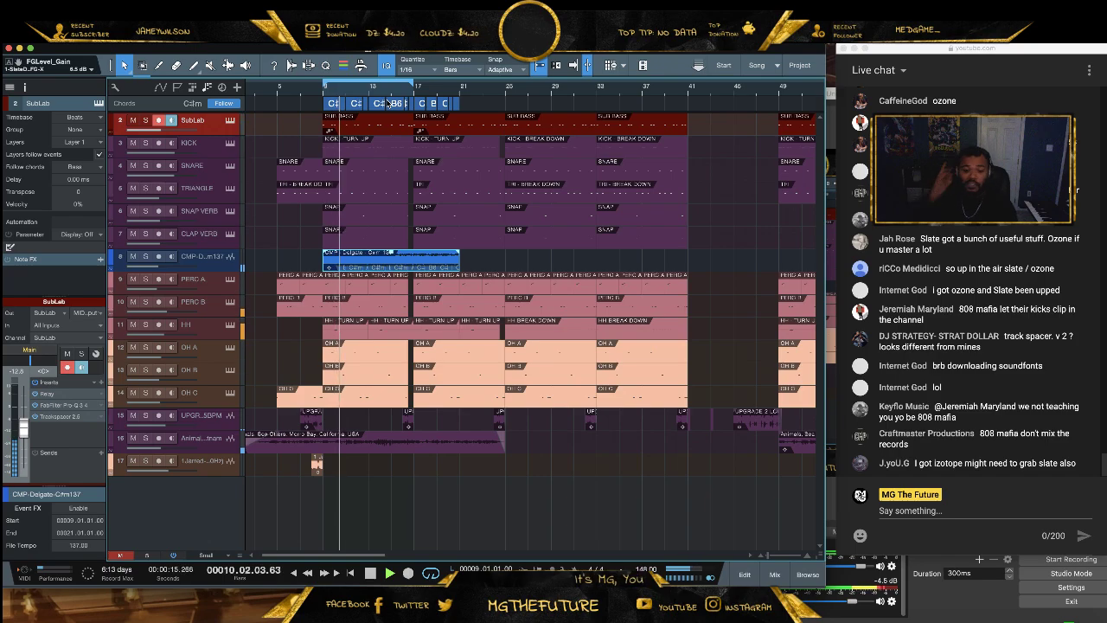
{"action": "left_click", "coordinate": [775, 575]}
{"action": "key", "text": "space"}
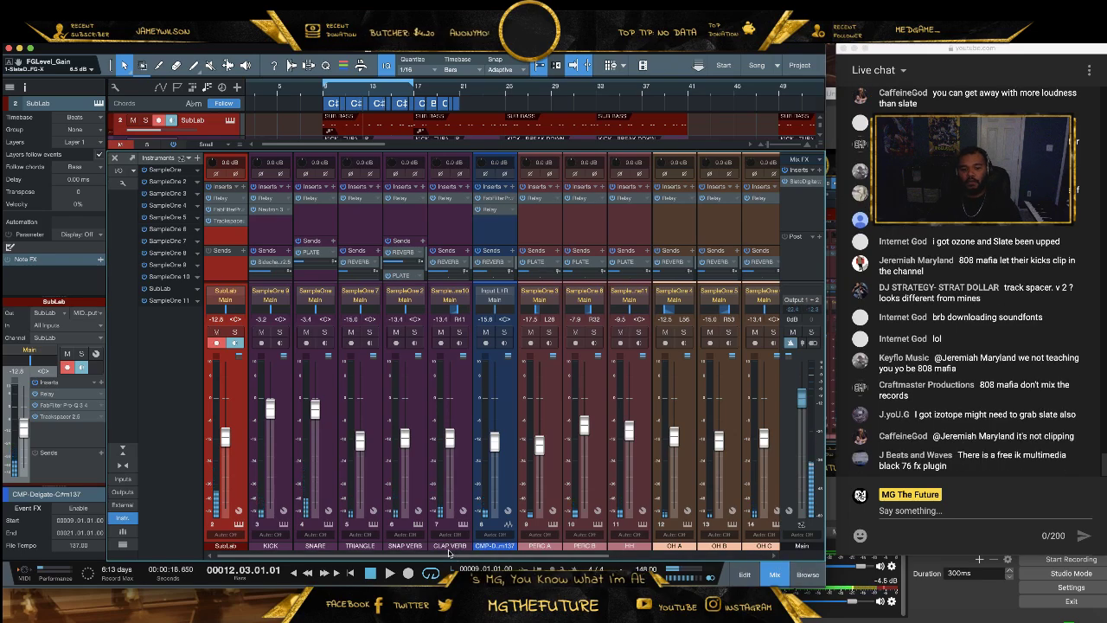
{"action": "left_click_drag", "start_coordinate": [447, 552], "coordinate": [647, 568]}
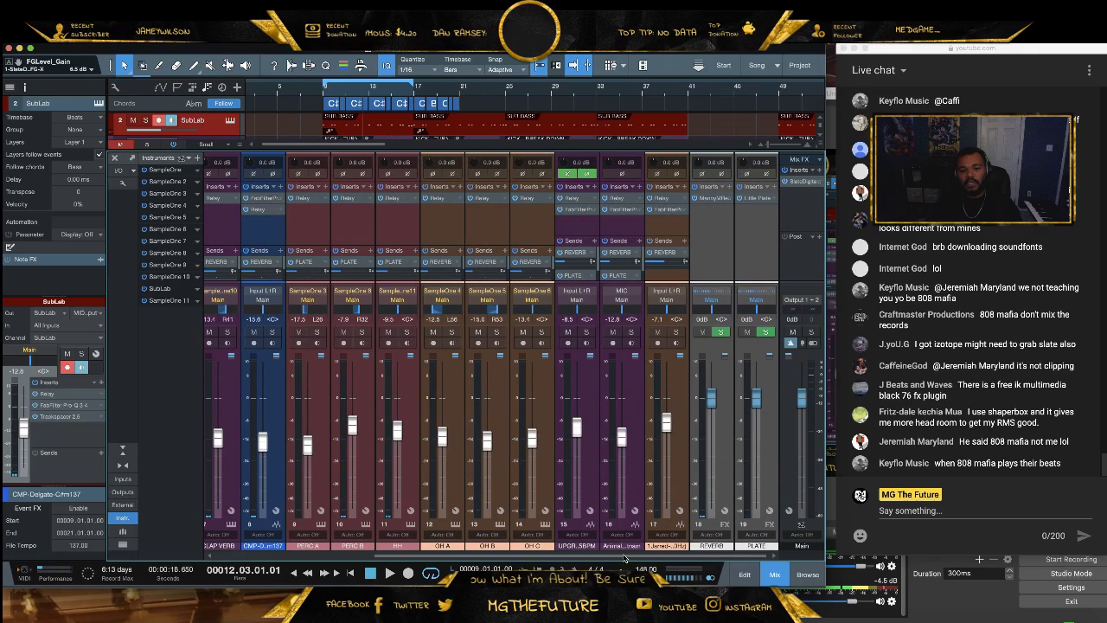
{"action": "left_click_drag", "start_coordinate": [527, 560], "coordinate": [362, 550]}
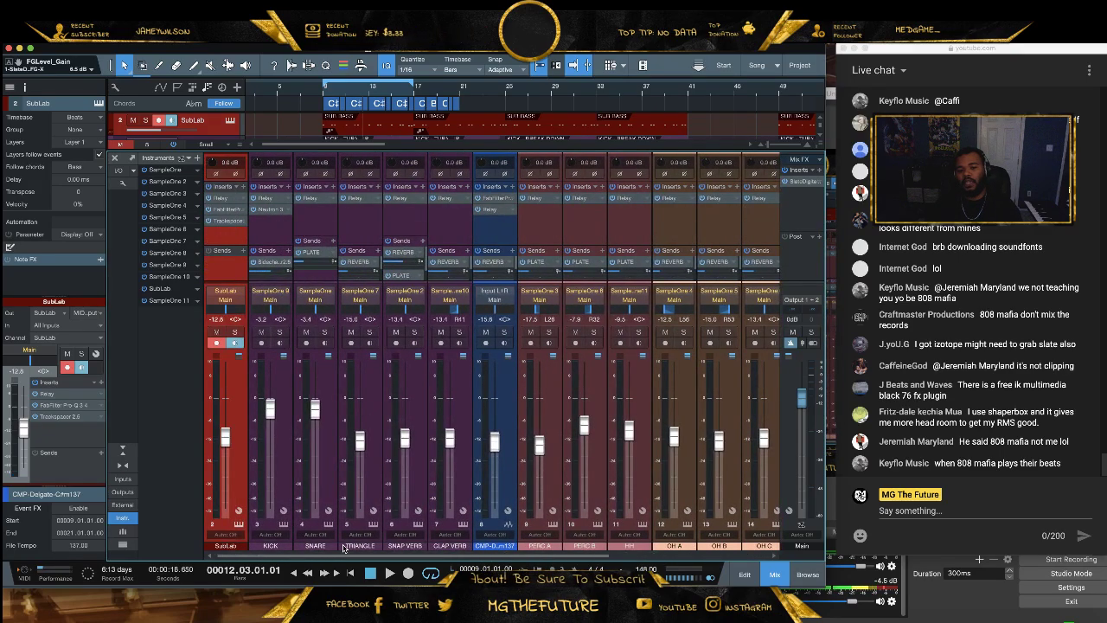
{"action": "left_click", "coordinate": [382, 555]}
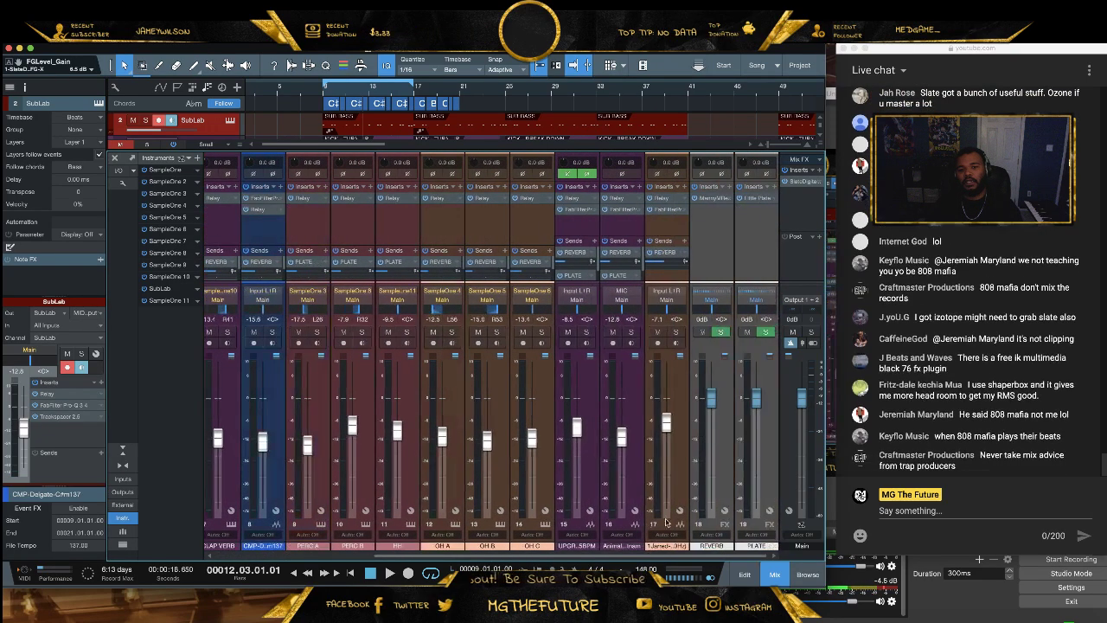
Turn off FG-X's constant gain monitoring on the Main output, audition the Detail control, leave it at about 5.6, and close FG-X
{"action": "left_click", "coordinate": [794, 182]}
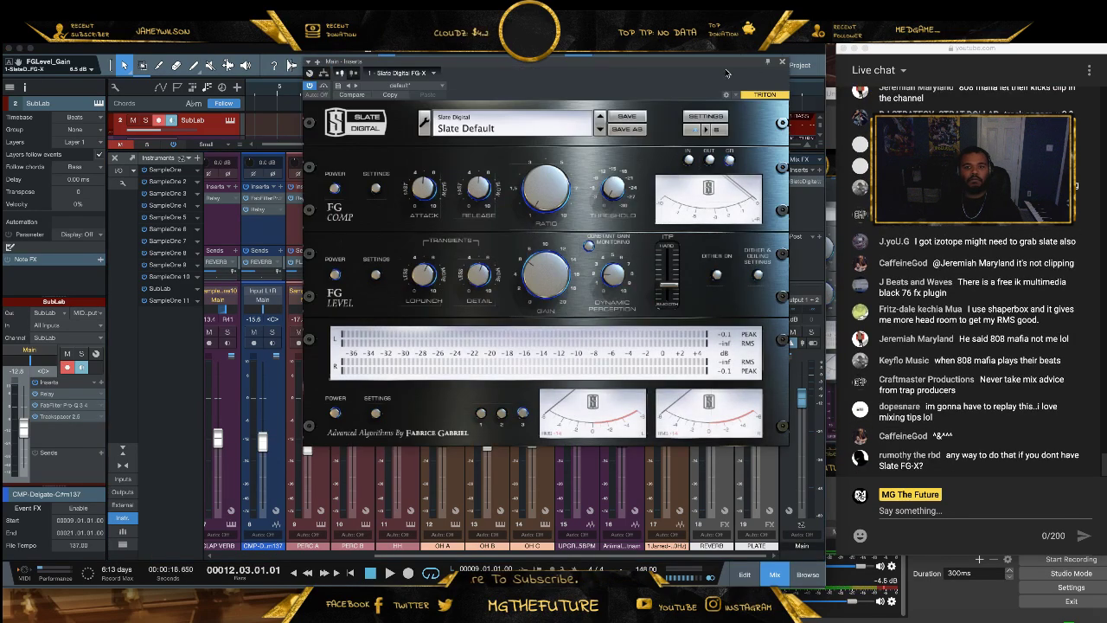
{"action": "left_click_drag", "start_coordinate": [732, 72], "coordinate": [579, 124]}
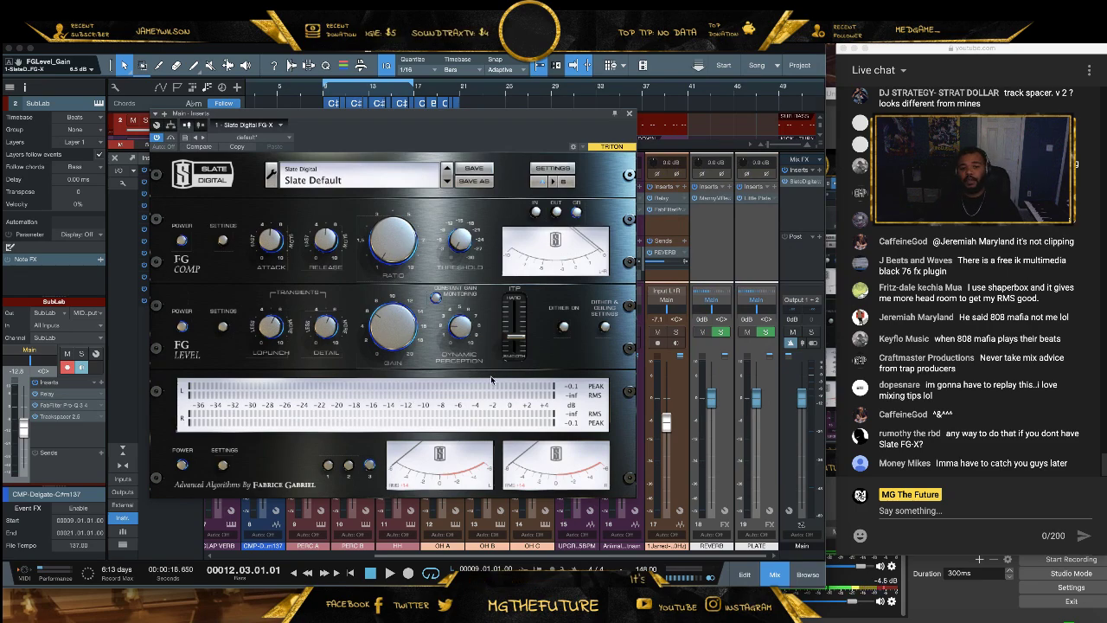
{"action": "key", "text": "space"}
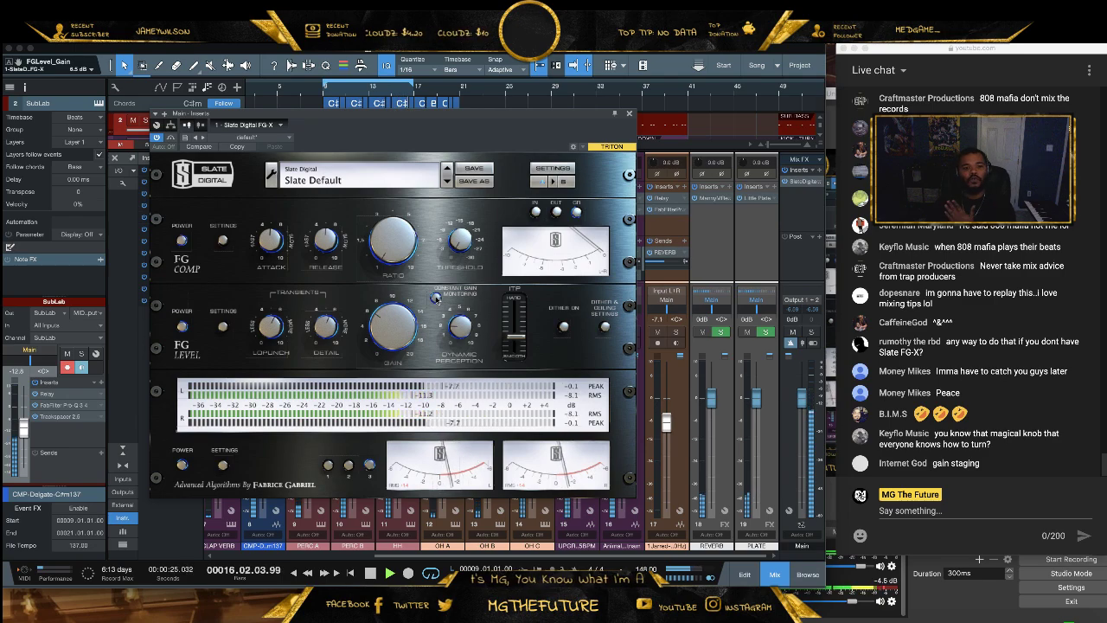
{"action": "left_click", "coordinate": [435, 298]}
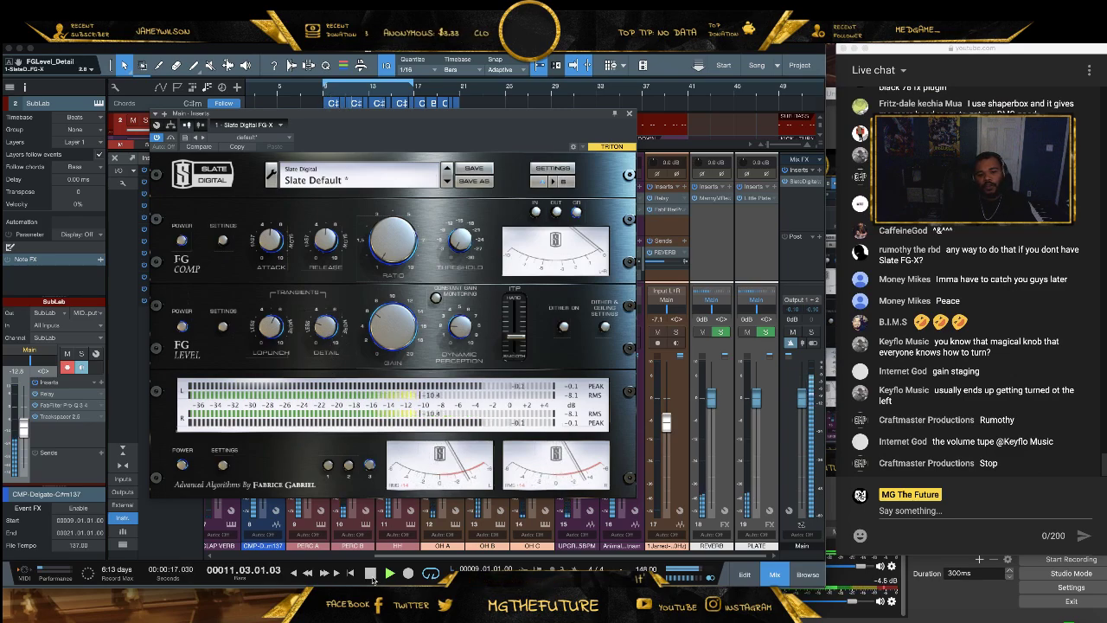
{"action": "left_click", "coordinate": [370, 572]}
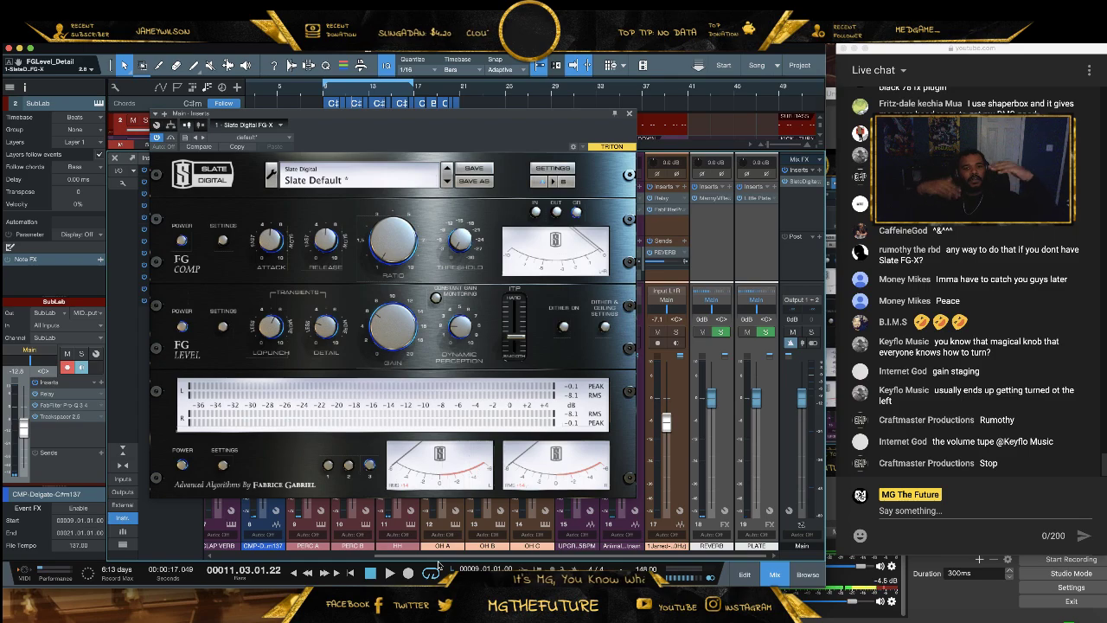
{"action": "key", "text": "space"}
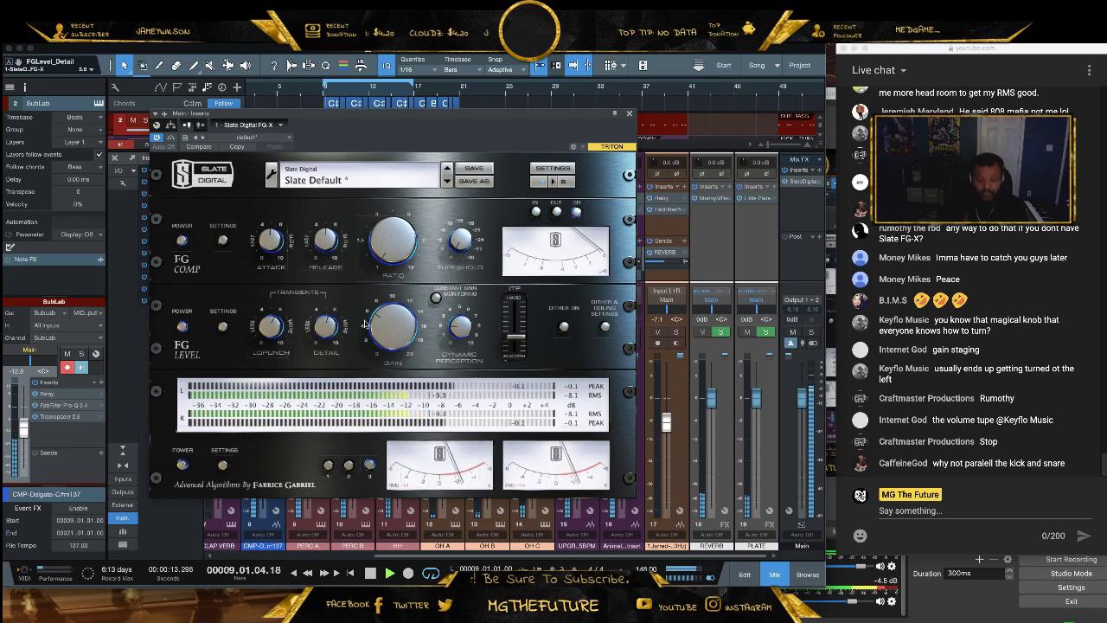
{"action": "left_click", "coordinate": [630, 115]}
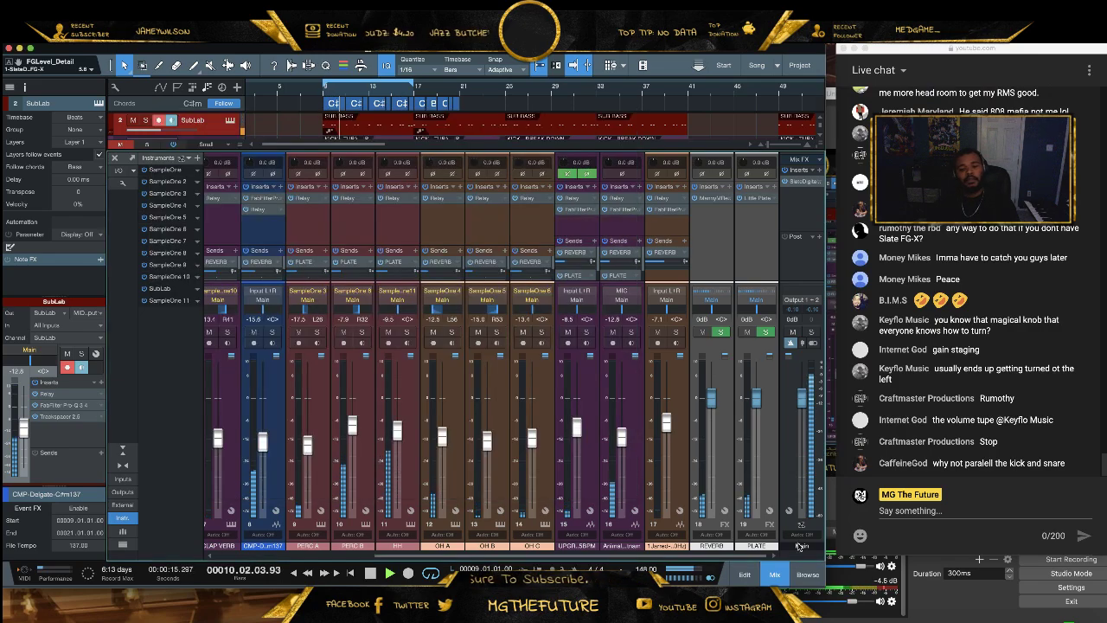
Return to the full arrangement, stop playback, and save the song, copying the external loop file to the Media Folder
{"action": "key", "text": "F3"}
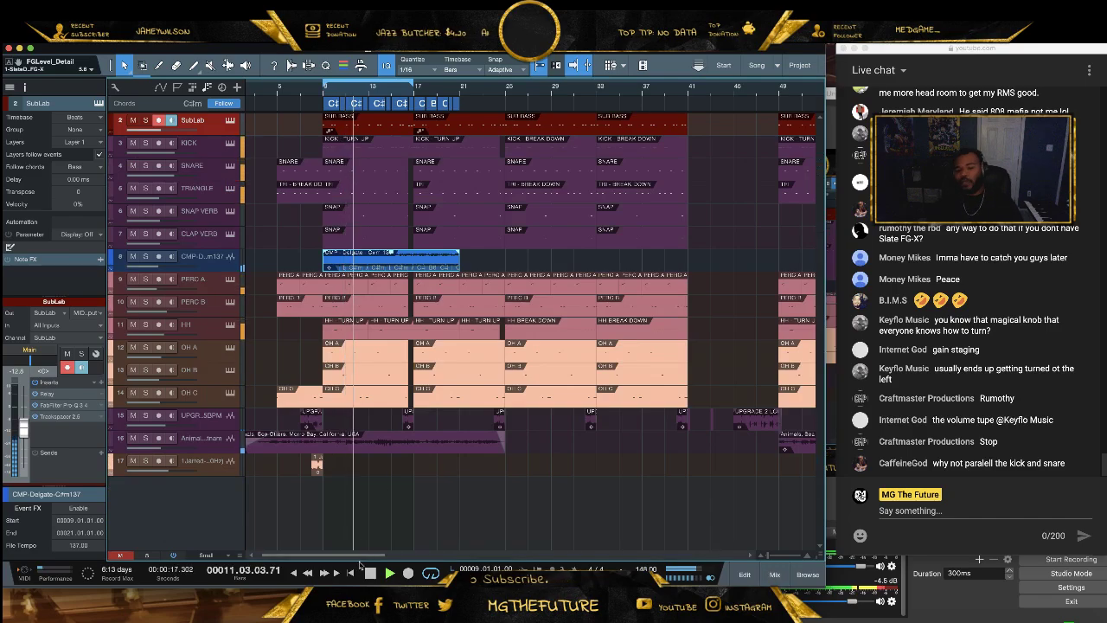
{"action": "key", "text": "space"}
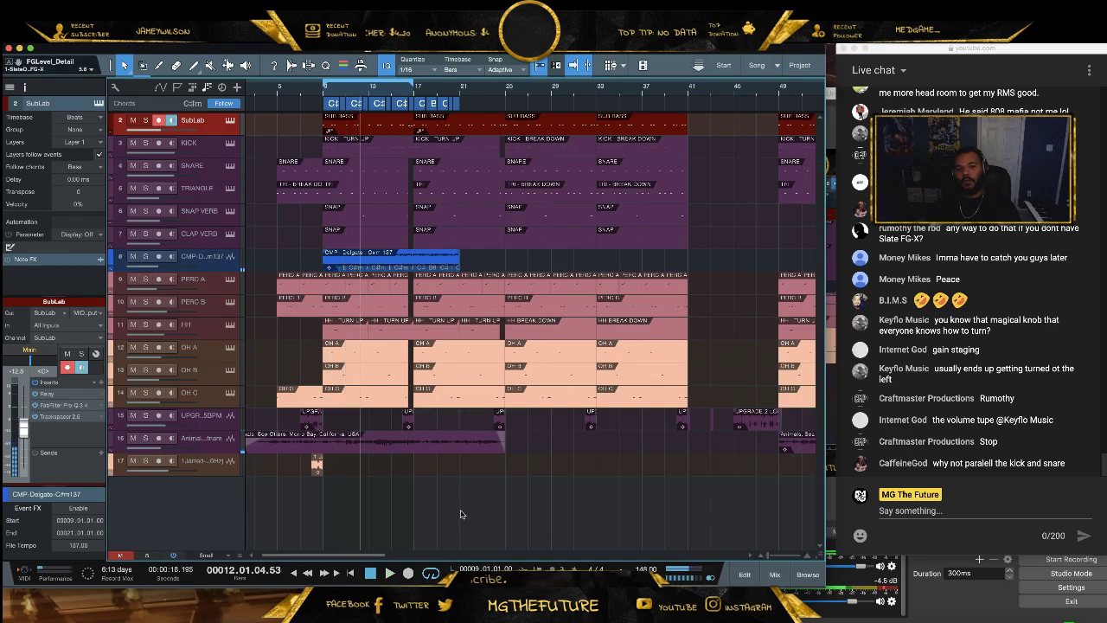
{"action": "left_click", "coordinate": [93, 36]}
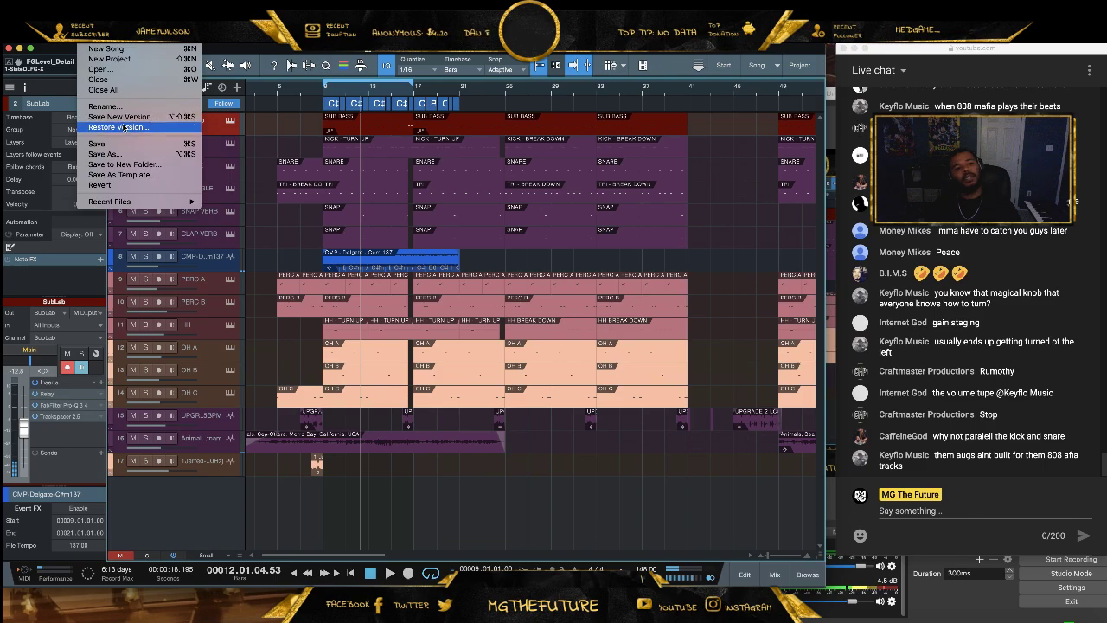
{"action": "left_click", "coordinate": [96, 144]}
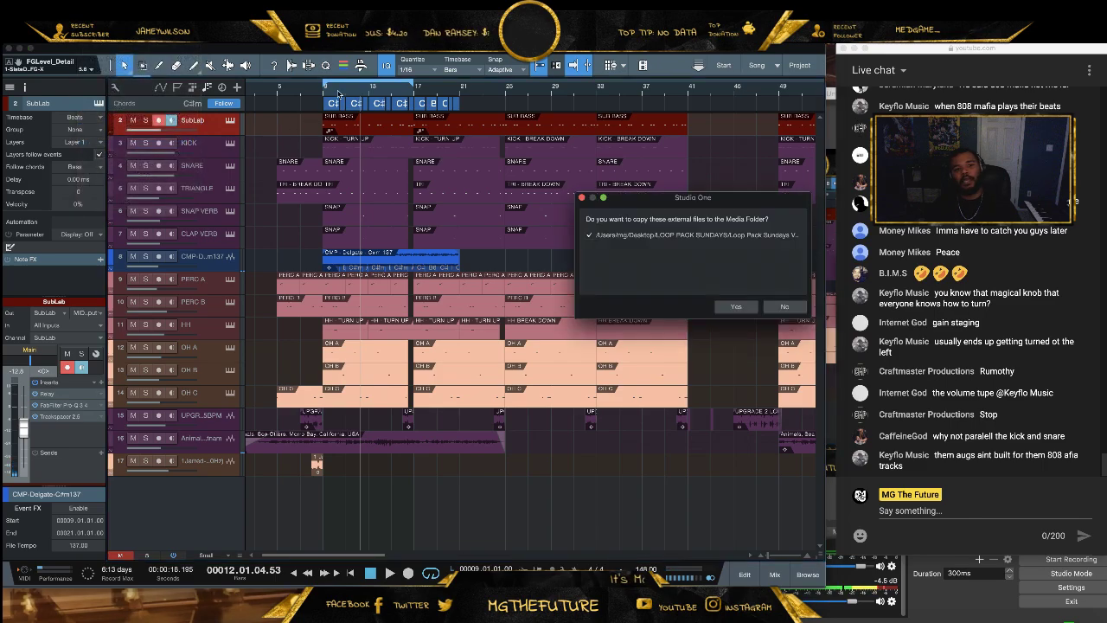
{"action": "left_click", "coordinate": [736, 306]}
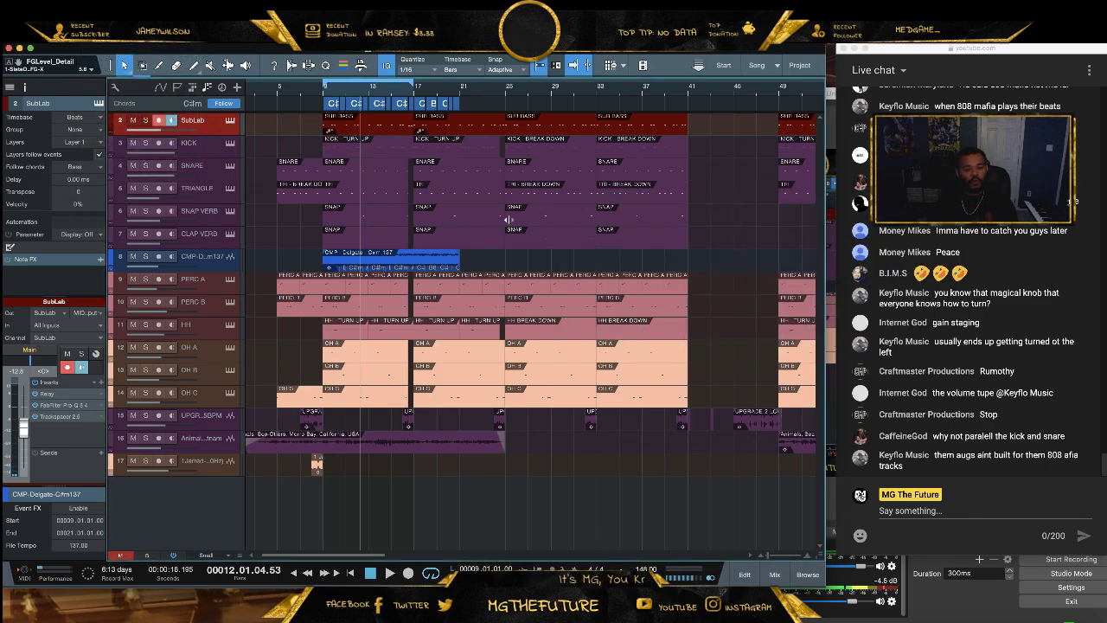
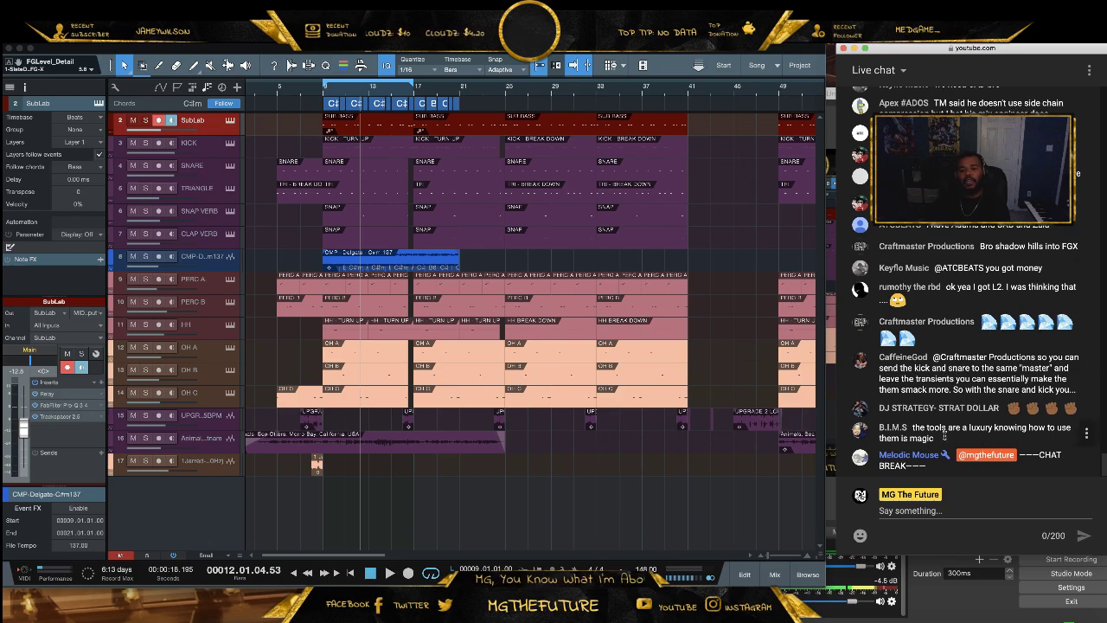
Read back through the recent live chat messages
{"action": "scroll", "coordinate": [974, 405], "scroll_direction": "up", "scroll_amount": 3}
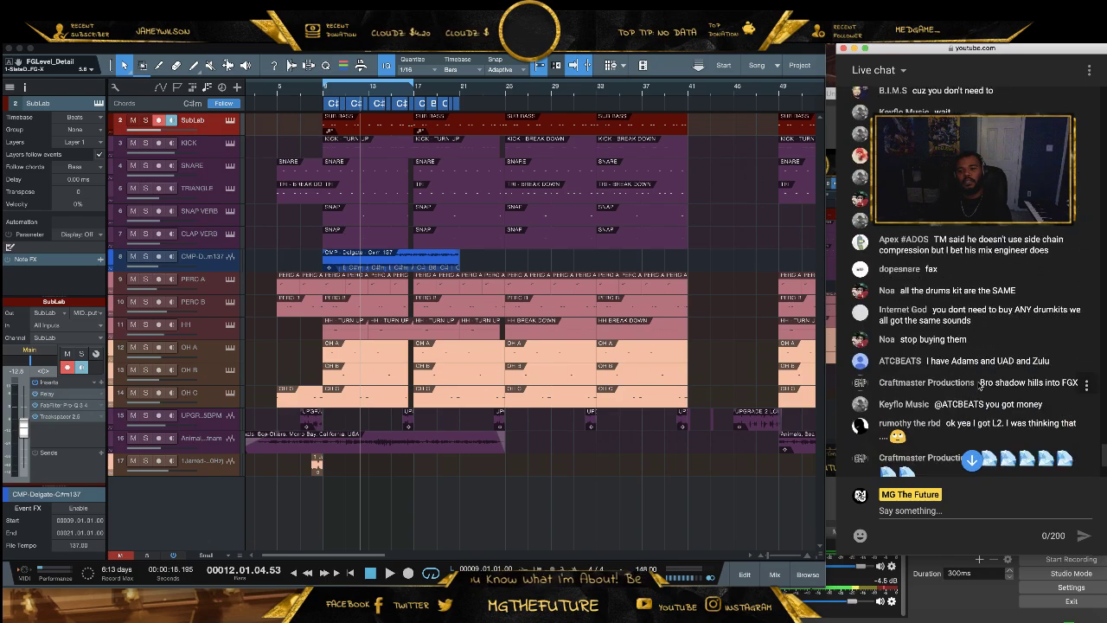
{"action": "scroll", "coordinate": [979, 383], "scroll_direction": "up", "scroll_amount": 4}
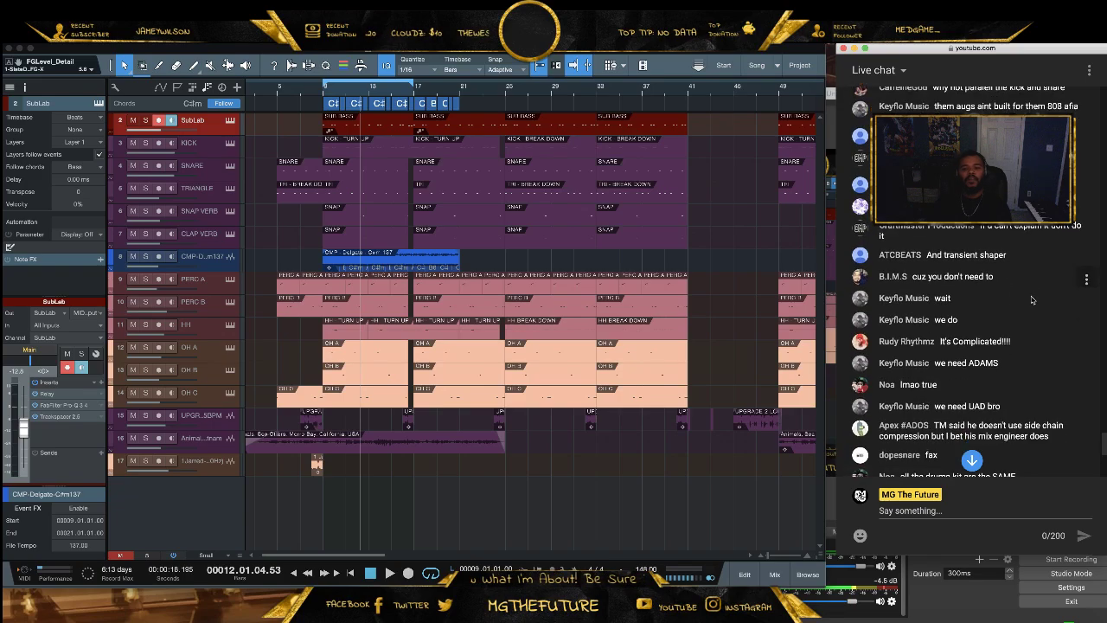
{"action": "scroll", "coordinate": [1021, 295], "scroll_direction": "down", "scroll_amount": 7}
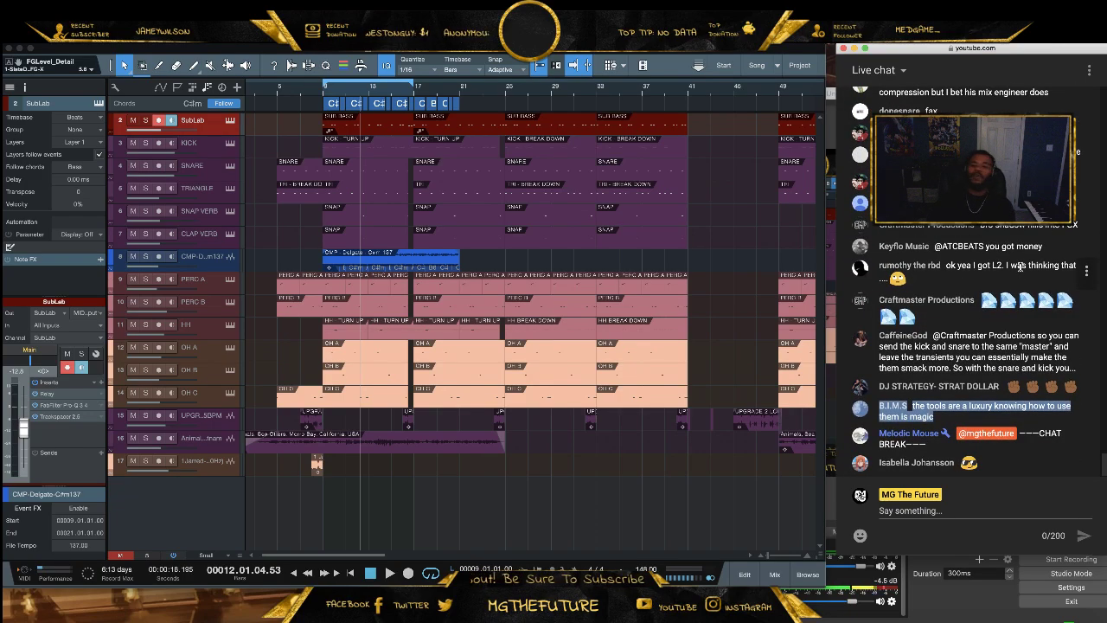
{"action": "left_click", "coordinate": [1021, 283]}
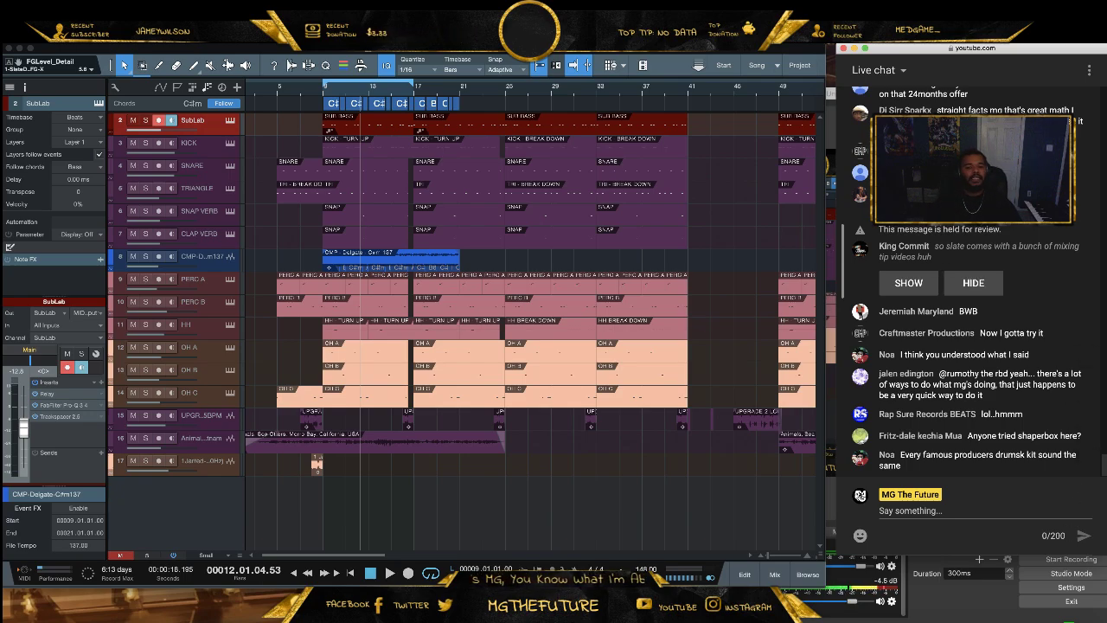
Check the channels in the mixer, return to the arrangement and start playback
{"action": "left_click", "coordinate": [768, 575]}
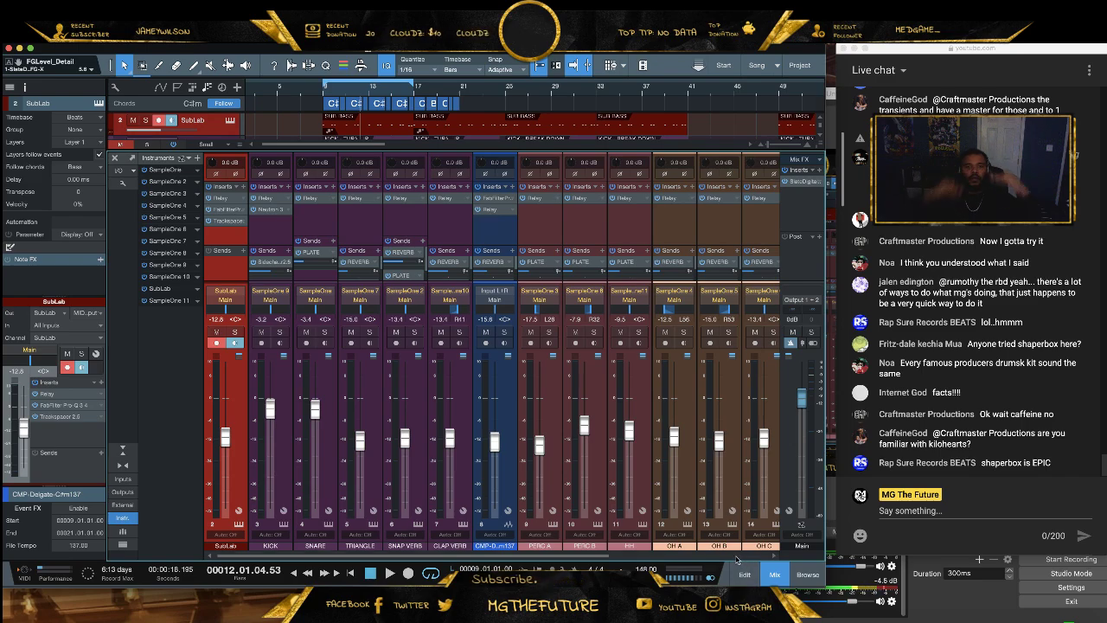
{"action": "left_click", "coordinate": [775, 575]}
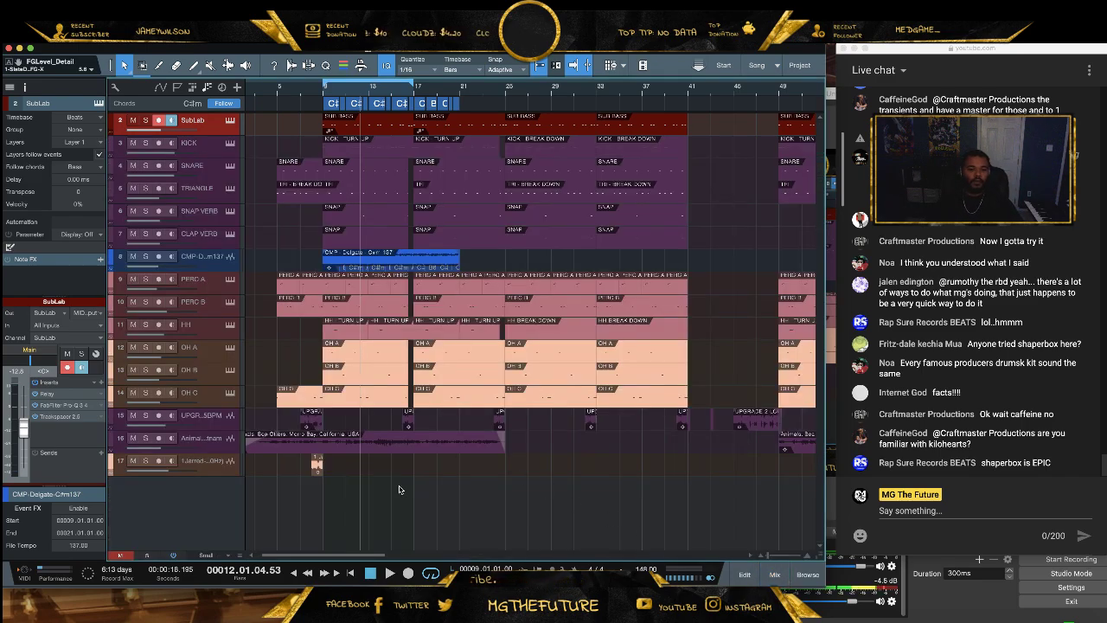
{"action": "left_click", "coordinate": [390, 573]}
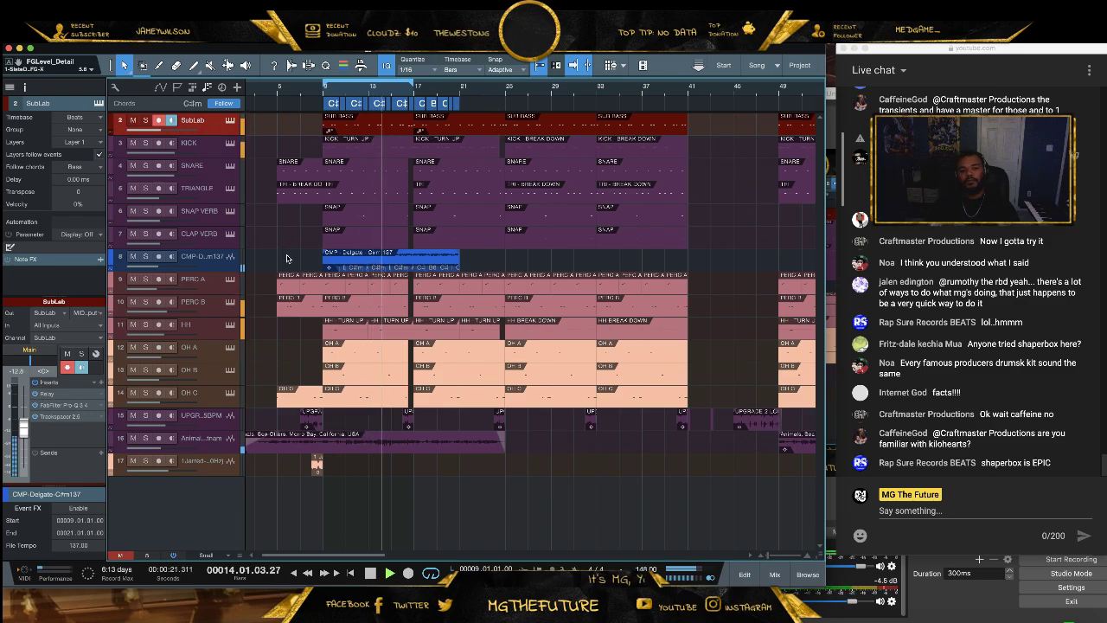
Split the sea otters audio event on track 16 at bar 17
{"action": "left_click", "coordinate": [158, 65]}
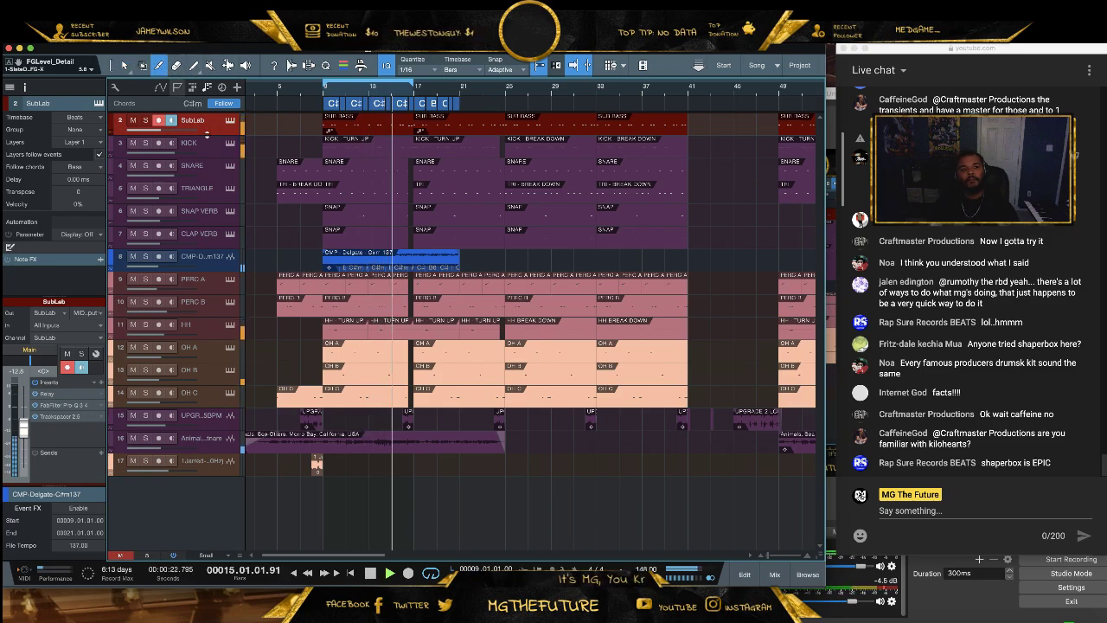
{"action": "left_click", "coordinate": [413, 442]}
{"action": "key", "text": "1"}
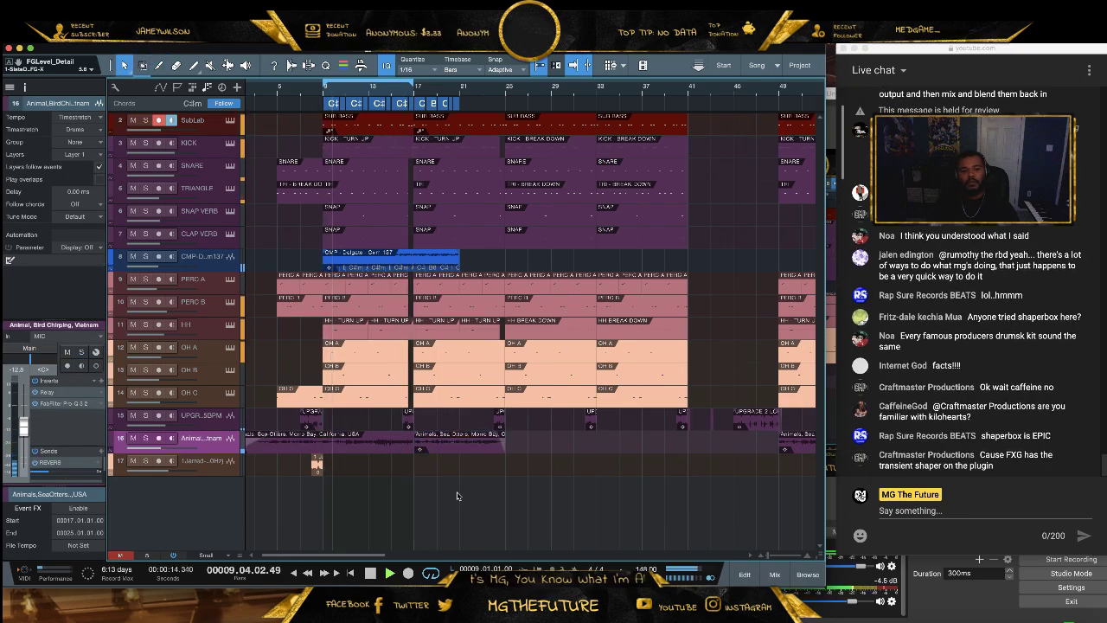
Split the CMP-Delgate audio event at bar 17 and delete the part after the cut
{"action": "left_click", "coordinate": [158, 65]}
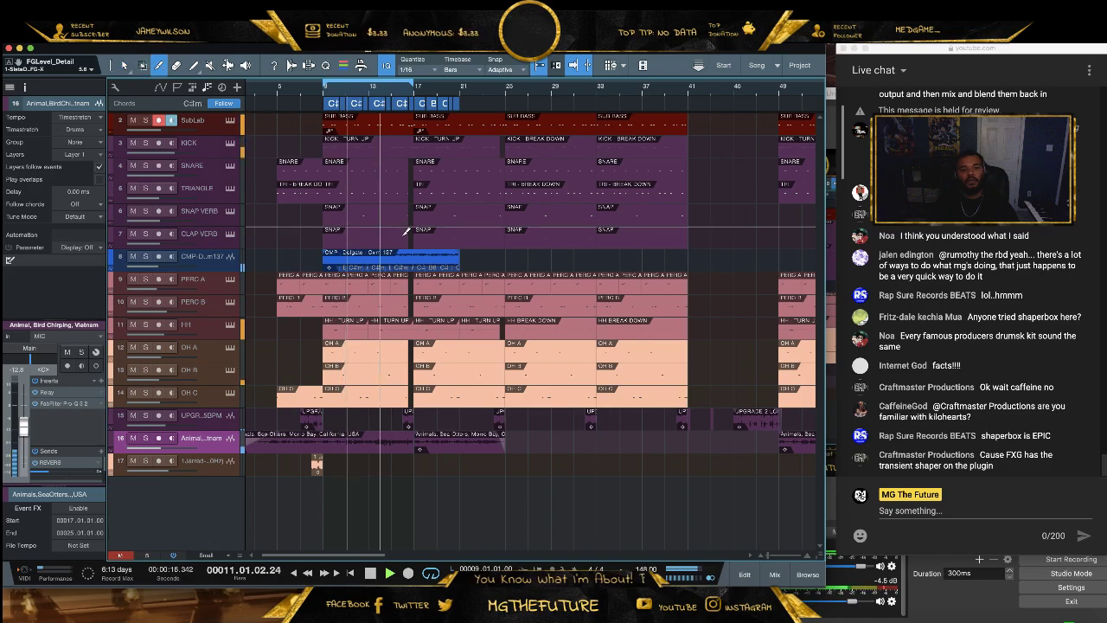
{"action": "left_click", "coordinate": [418, 259]}
{"action": "key", "text": "1"}
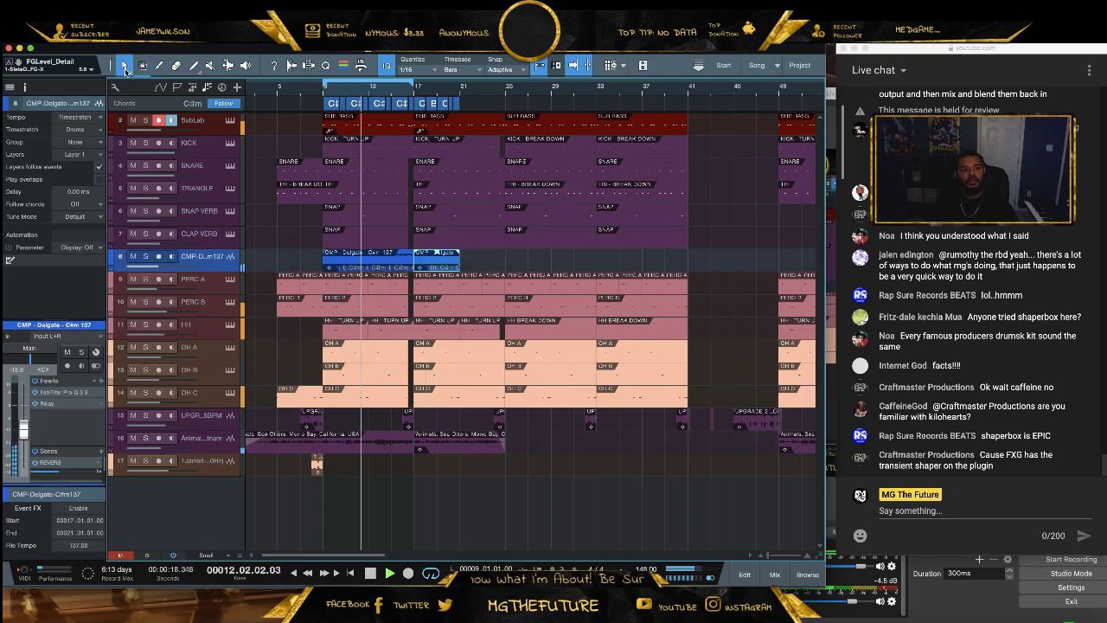
{"action": "left_click", "coordinate": [443, 260]}
{"action": "key", "text": "Delete"}
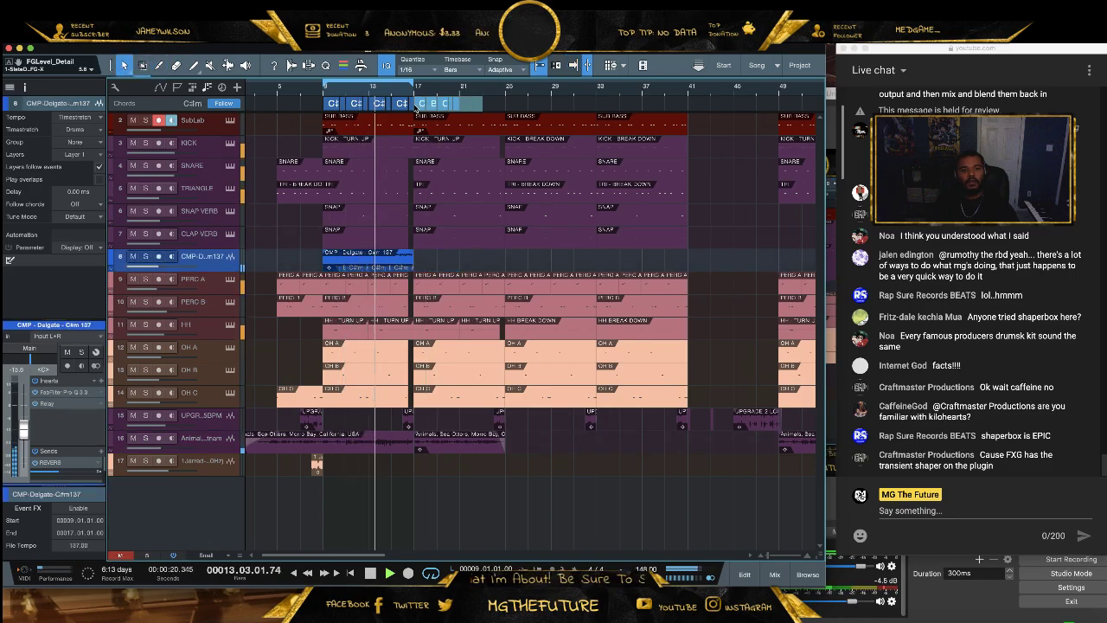
Remove the chords past bar 17 and duplicate the trimmed CMP-Delgate event six times, filling the track up to bar 65
{"action": "left_click", "coordinate": [406, 257]}
{"action": "key", "text": "d"}
{"action": "key", "text": "d"}
{"action": "key", "text": "d"}
{"action": "key", "text": "d"}
{"action": "key", "text": "d"}
{"action": "key", "text": "d"}
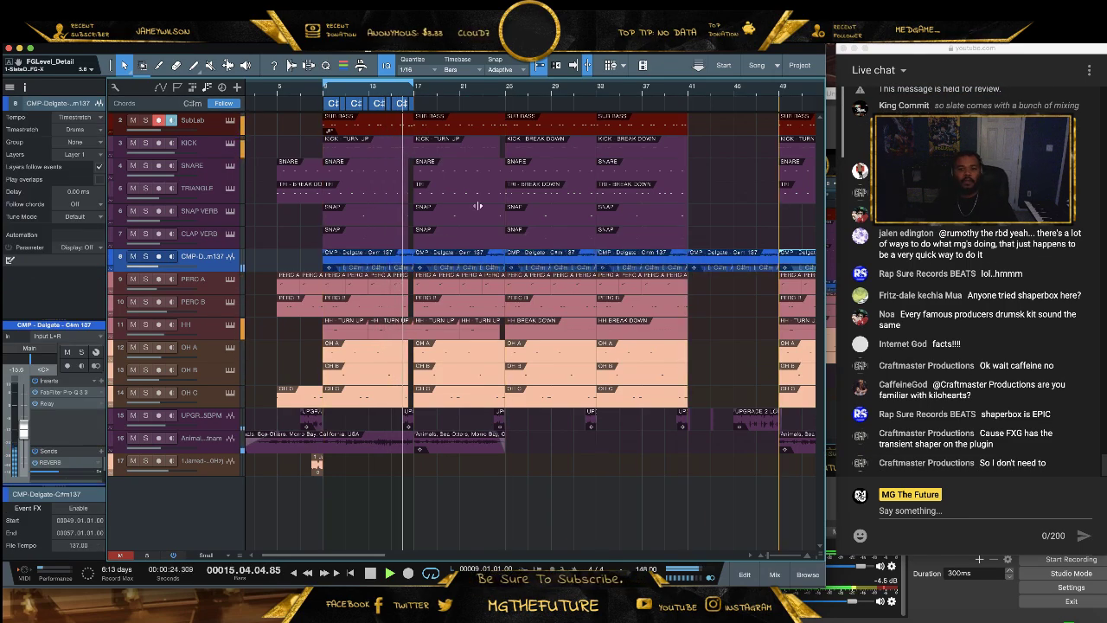
Select the chords on the chord track and duplicate them repeatedly until they reach bar 97
{"action": "key", "text": "w"}
{"action": "left_click_drag", "start_coordinate": [293, 103], "coordinate": [429, 127]}
{"action": "key", "text": "d"}
{"action": "key", "text": "d"}
{"action": "key", "text": "d"}
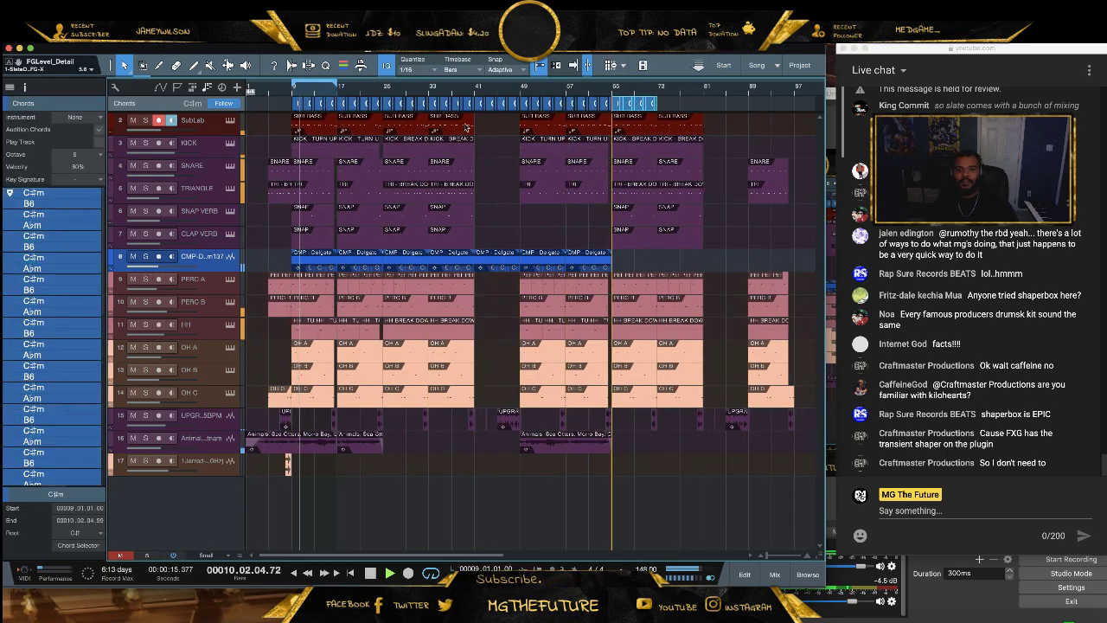
Duplicate the last CMP-Delgate event four more times so the loop runs to bar 97
{"action": "left_click", "coordinate": [583, 259]}
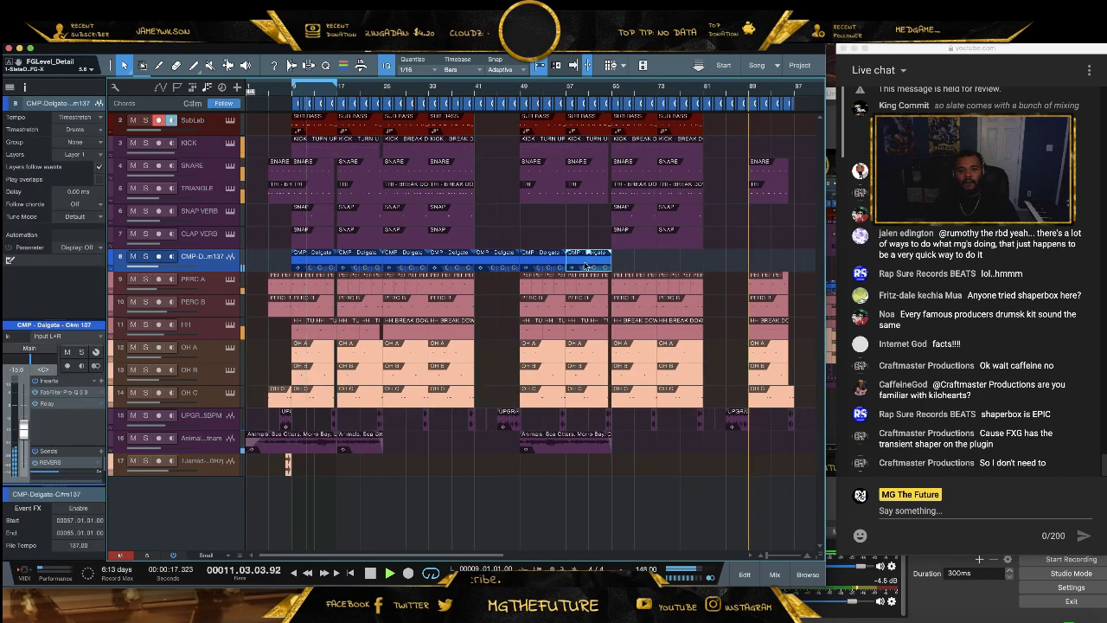
{"action": "key", "text": "d"}
{"action": "key", "text": "d"}
{"action": "key", "text": "d"}
{"action": "key", "text": "d"}
Copy the CMP-Delgate event at bar 9 to bar 1 and transpose the copy by -12
{"action": "left_click", "coordinate": [327, 258]}
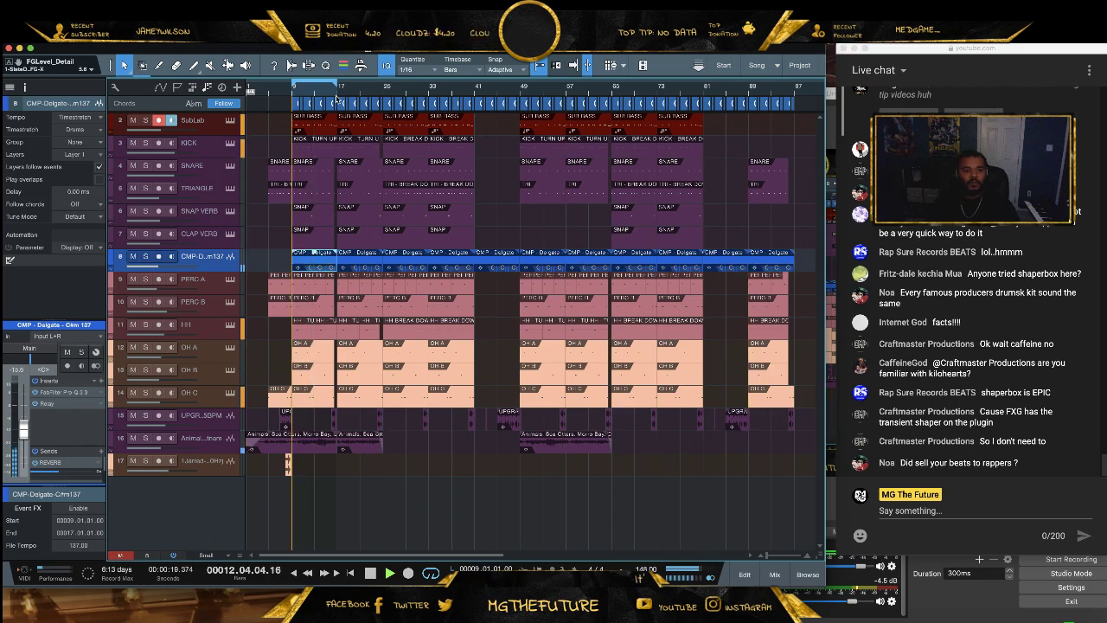
{"action": "left_click_drag", "start_coordinate": [309, 267], "coordinate": [262, 258]}
{"action": "right_click", "coordinate": [262, 258]}
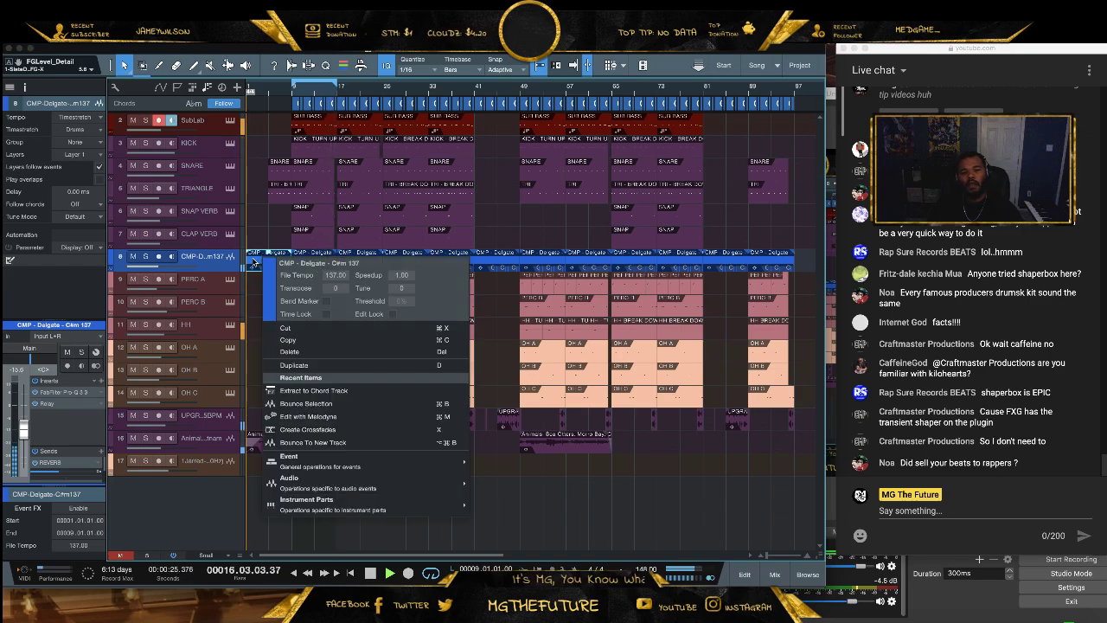
{"action": "left_click", "coordinate": [254, 262]}
{"action": "right_click", "coordinate": [252, 260]}
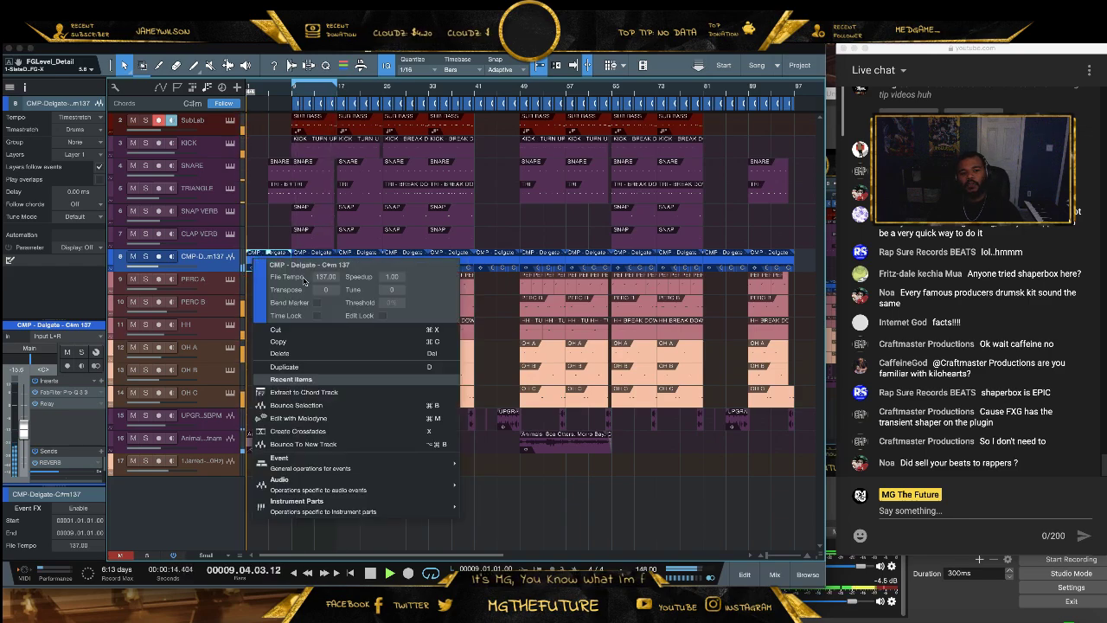
{"action": "left_click", "coordinate": [327, 291]}
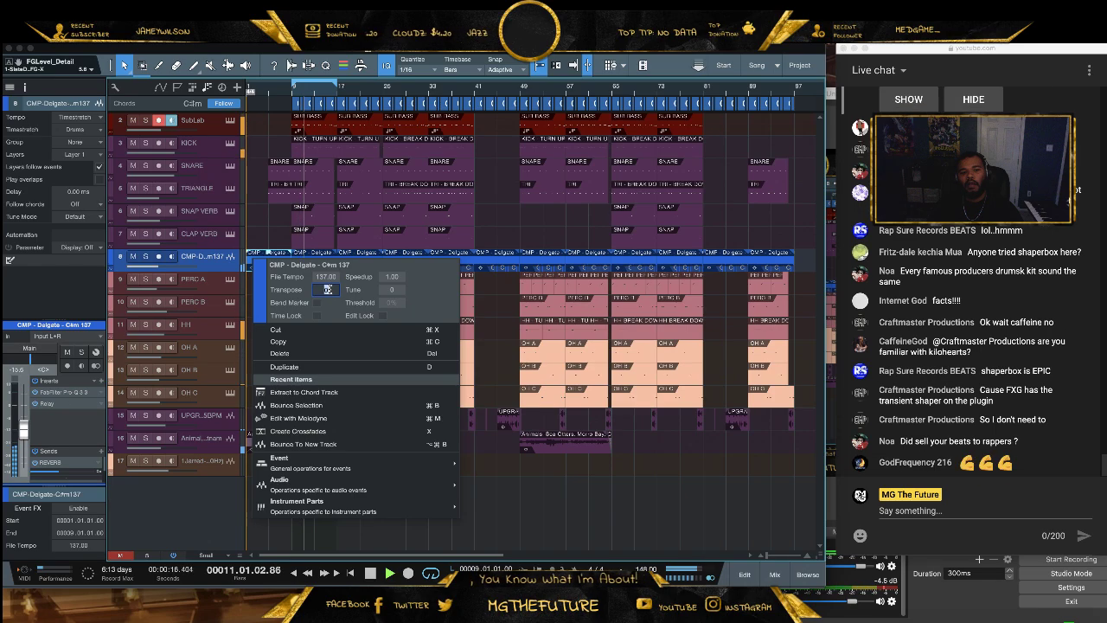
{"action": "key", "text": "BackSpace"}
{"action": "type", "text": "-12"}
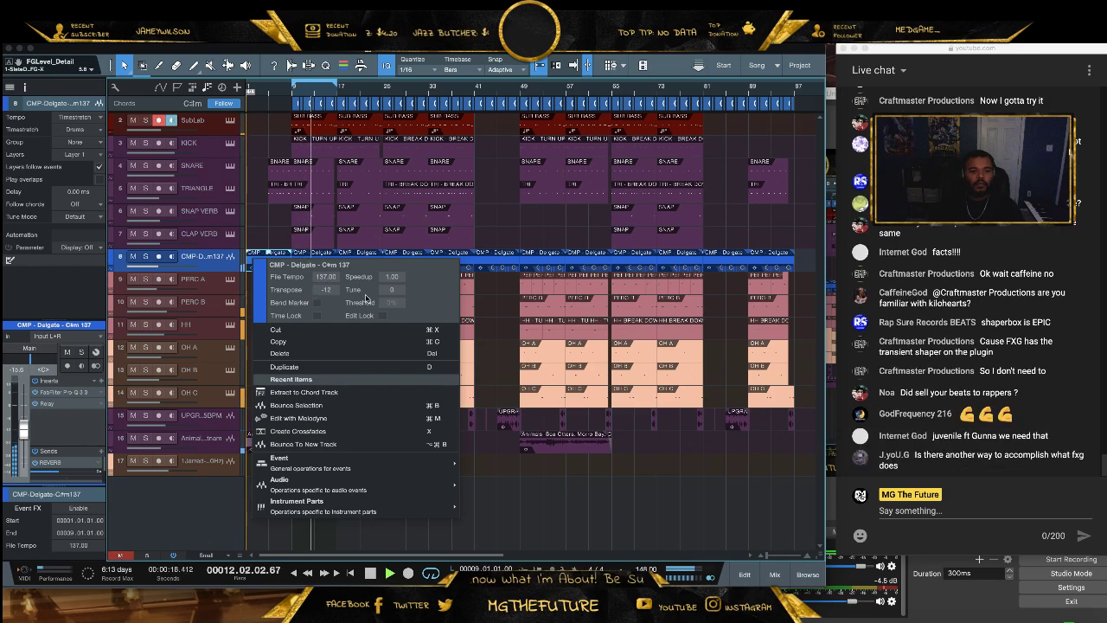
{"action": "key", "text": "Return"}
Play from the song start and replace the CMP-Delgate event at bar 41 with a copy of the transposed intro event
{"action": "left_click", "coordinate": [351, 574]}
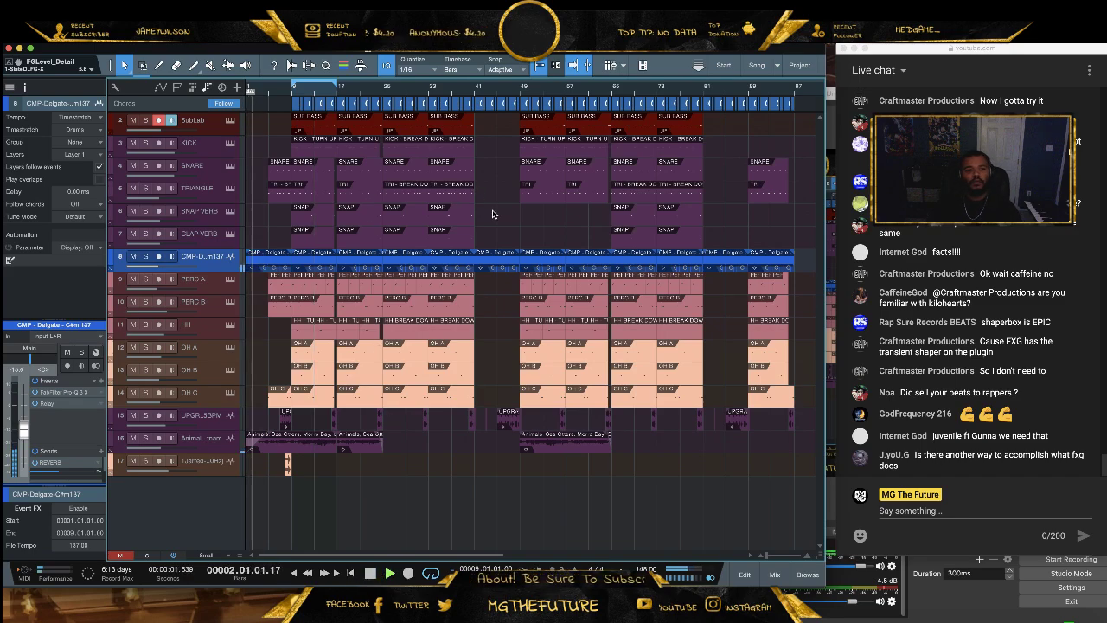
{"action": "left_click", "coordinate": [485, 265]}
{"action": "key", "text": "Delete"}
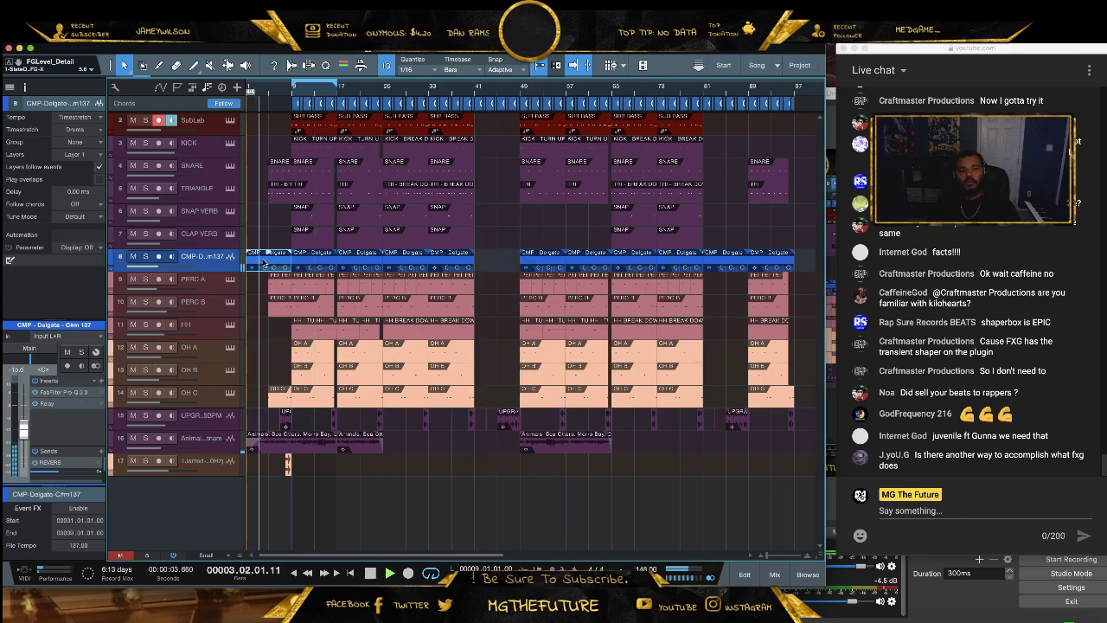
{"action": "key", "text": "ctrl+z"}
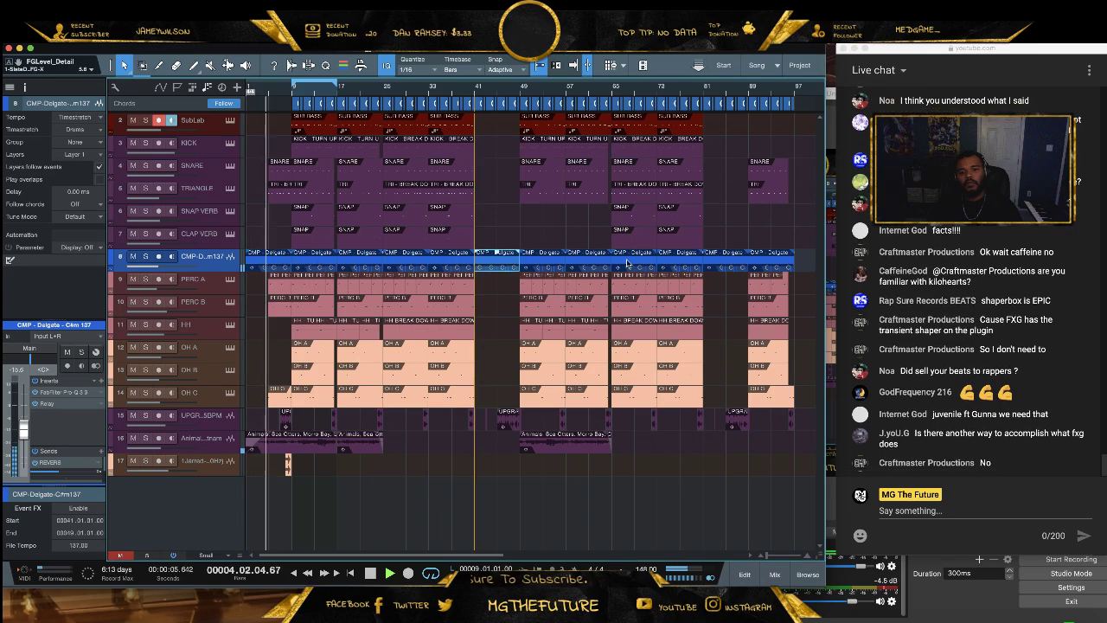
Replace the CMP-Delgate event at bar 81 with a copy of the event at bar 41
{"action": "left_click", "coordinate": [730, 265]}
{"action": "key", "text": "Delete"}
{"action": "left_click", "coordinate": [492, 261]}
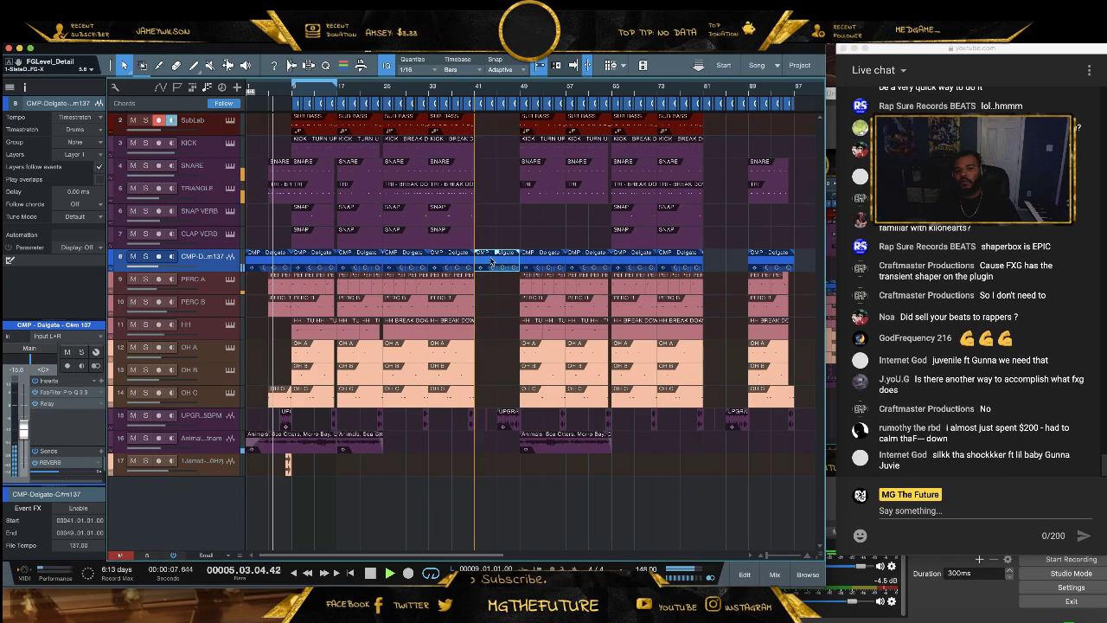
{"action": "key", "text": "ctrl+z"}
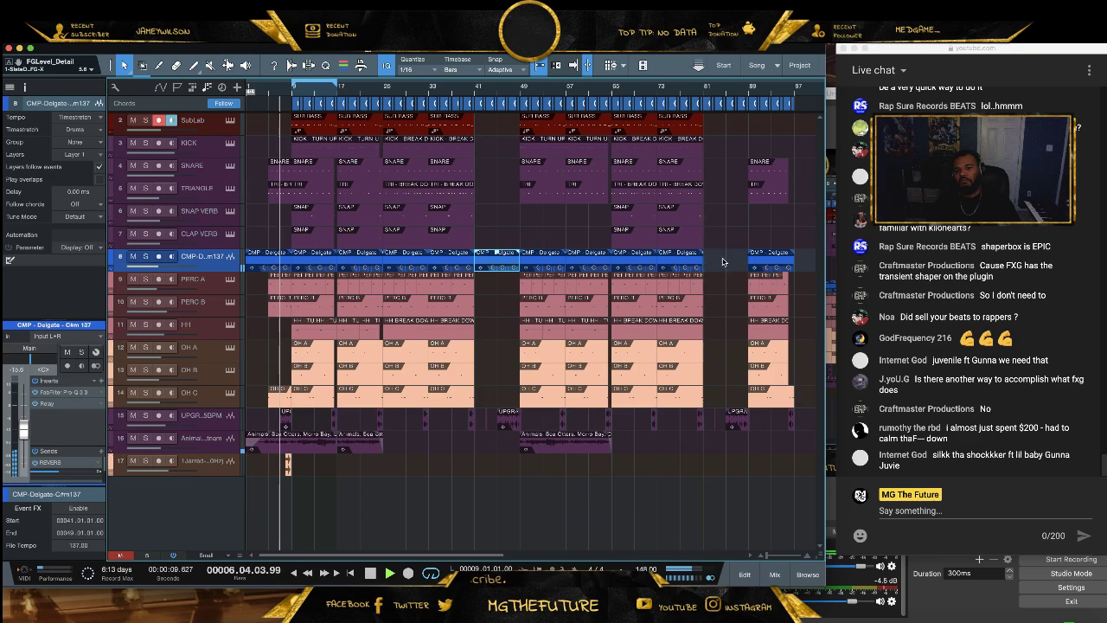
{"action": "left_click", "coordinate": [517, 217]}
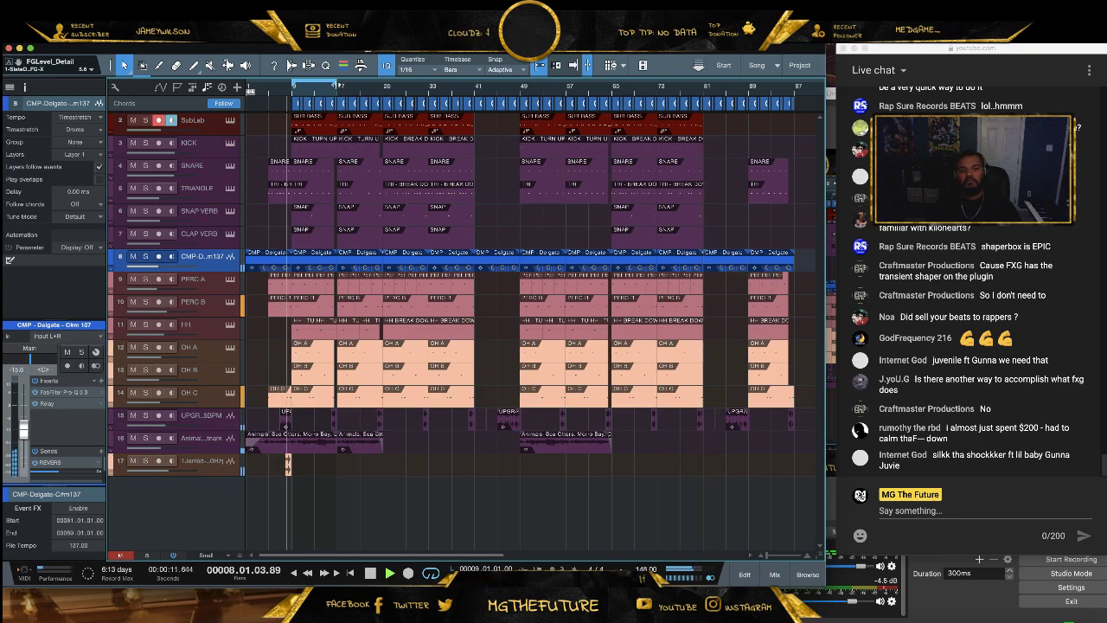
Extend the loop range to cover the whole song from bar 1 to bar 97
{"action": "left_click_drag", "start_coordinate": [337, 84], "coordinate": [690, 84]}
{"action": "key", "text": "w"}
{"action": "key", "text": "w"}
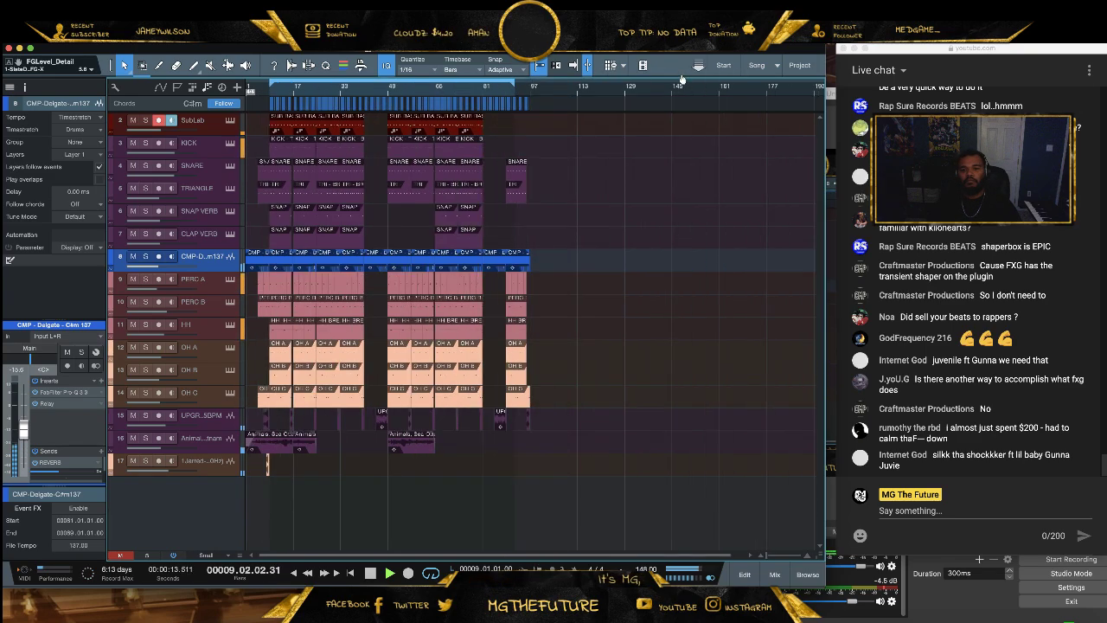
{"action": "key", "text": "e"}
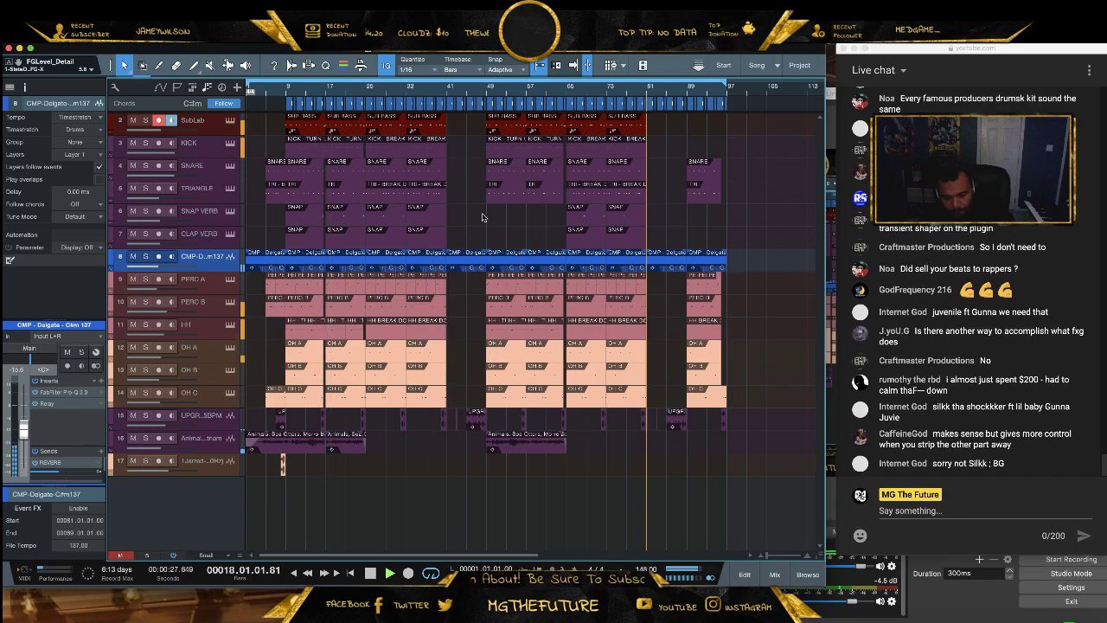
Select the CMP-Delgate events at bars 25 and 65 in turn, and add an empty part from bar 1 on the SNAP VERB track
{"action": "left_click", "coordinate": [377, 262]}
{"action": "mouse_move", "coordinate": [372, 266]}
{"action": "left_mouse_down"}
{"action": "mouse_move", "coordinate": [467, 259]}
{"action": "mouse_move", "coordinate": [390, 263]}
{"action": "left_mouse_up"}
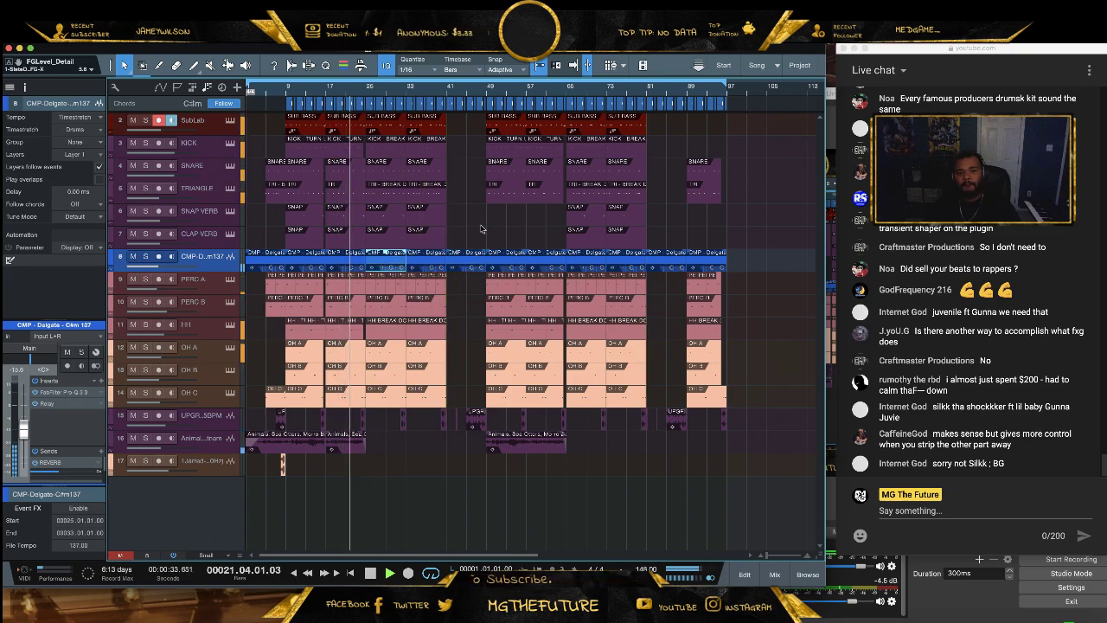
{"action": "mouse_move", "coordinate": [591, 261]}
{"action": "left_mouse_down"}
{"action": "mouse_move", "coordinate": [640, 263]}
{"action": "mouse_move", "coordinate": [594, 262]}
{"action": "left_mouse_up"}
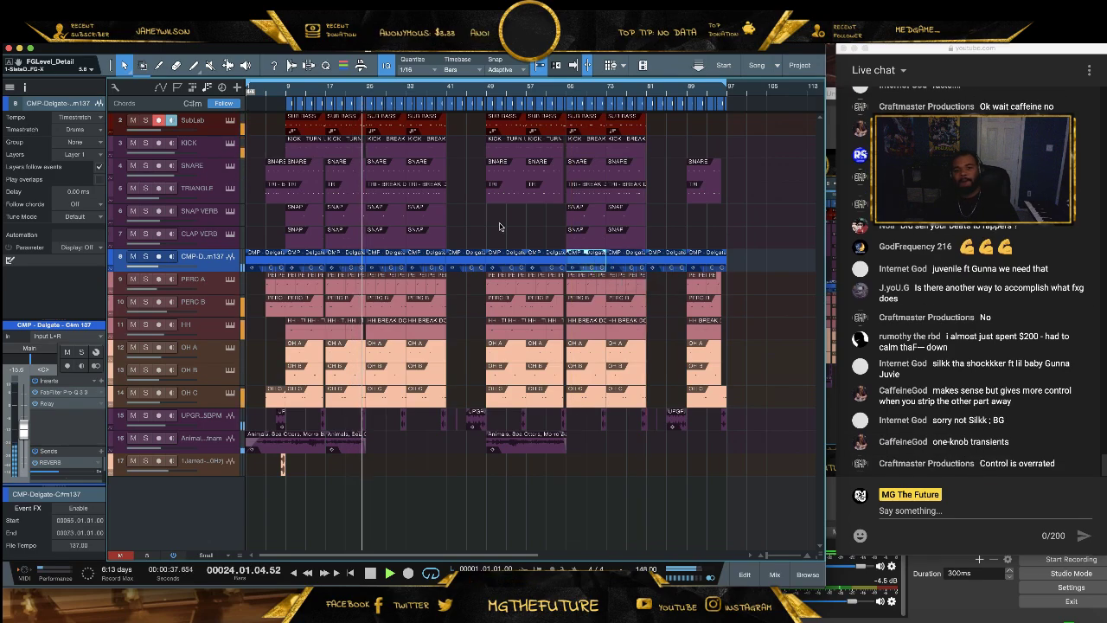
{"action": "left_click", "coordinate": [499, 217]}
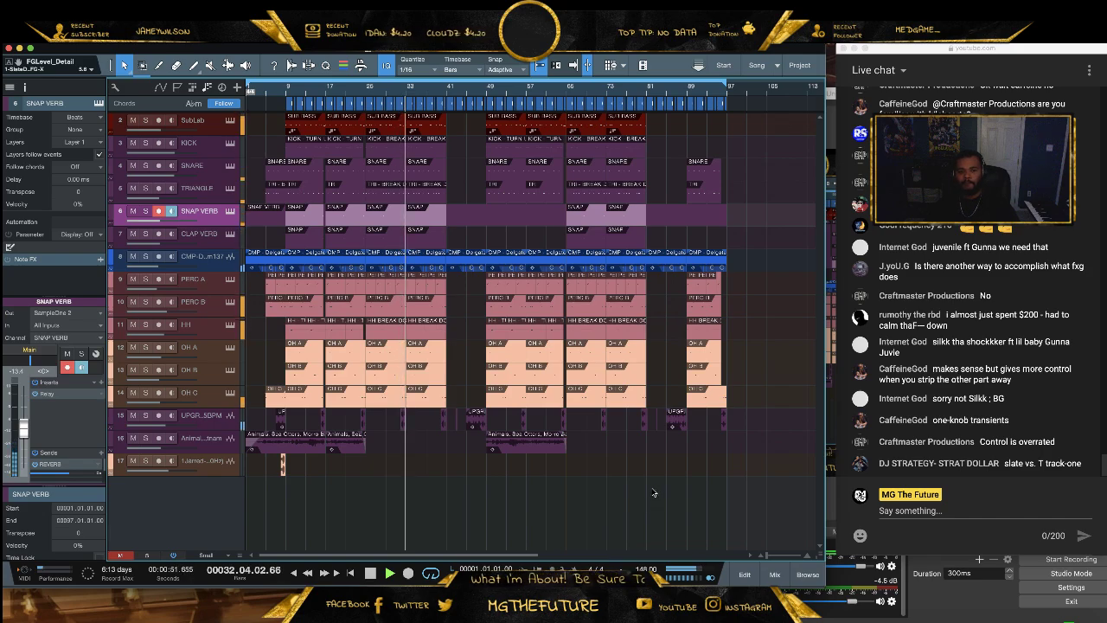
Set the CMP-Delgate channel's volume to -16.9 dB in the mixer and return to the arrangement around bar 41
{"action": "left_click", "coordinate": [774, 575]}
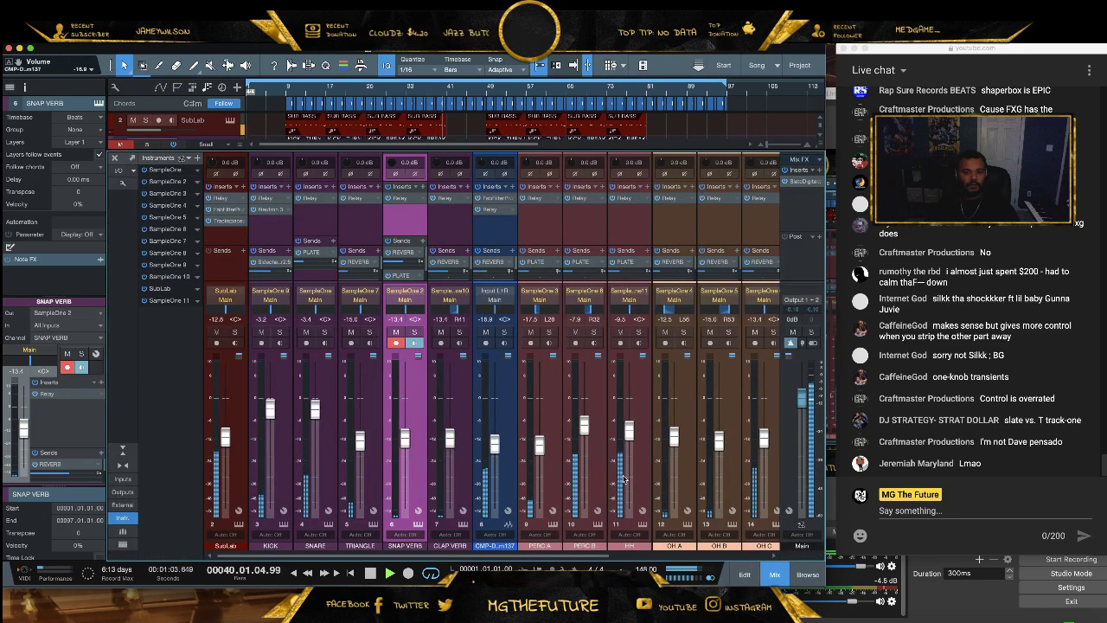
{"action": "key", "text": "F3"}
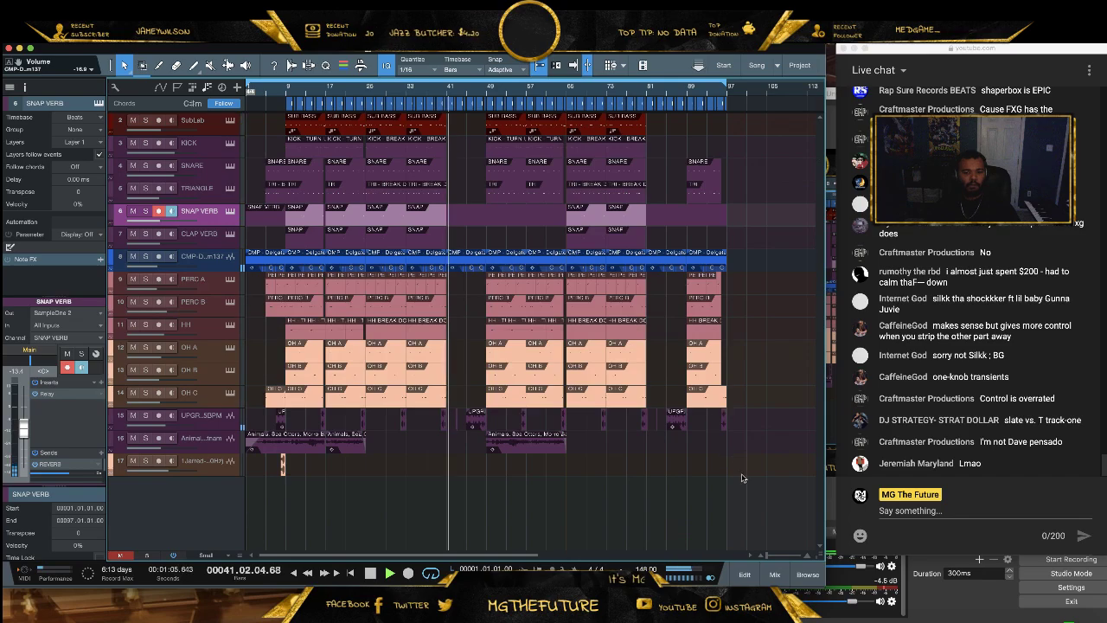
{"action": "scroll", "coordinate": [466, 110], "scroll_direction": "up", "scroll_amount": 3}
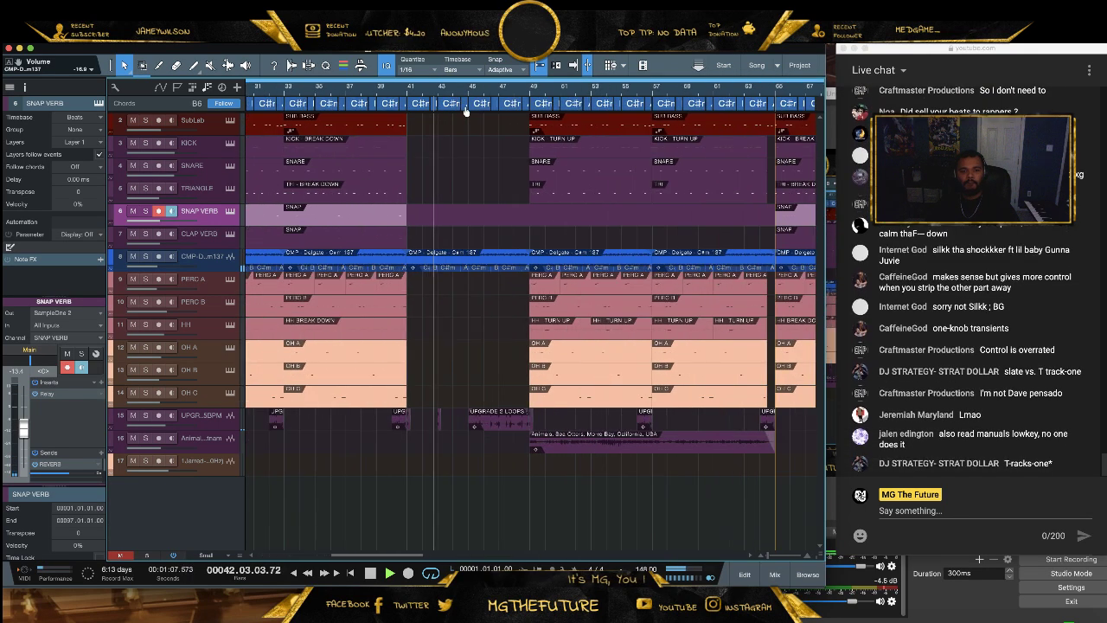
Remove the empty part that runs the length of the SNAP VERB track
{"action": "scroll", "coordinate": [466, 111], "scroll_direction": "down", "scroll_amount": 2}
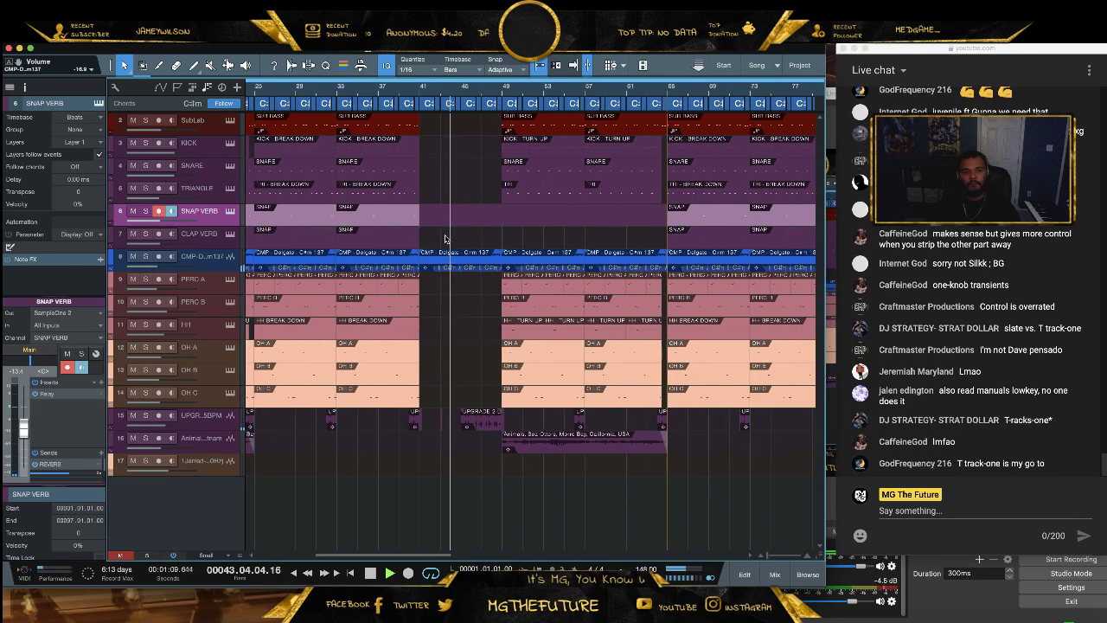
{"action": "left_click", "coordinate": [386, 223]}
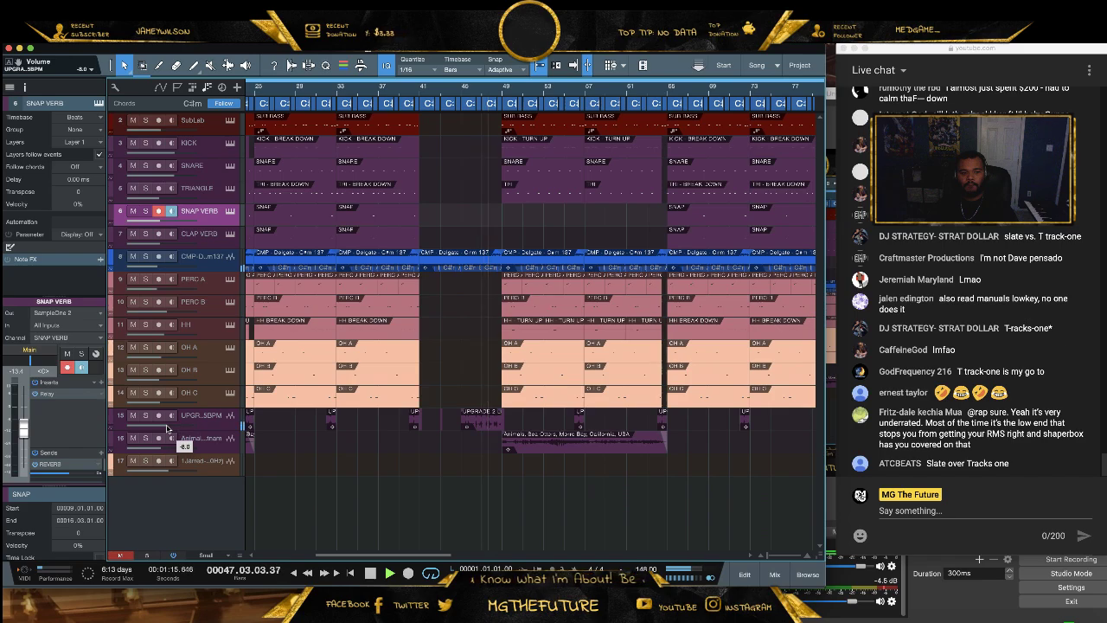
{"action": "mouse_move", "coordinate": [484, 88]}
{"action": "left_mouse_down"}
{"action": "mouse_move", "coordinate": [486, 108]}
{"action": "mouse_move", "coordinate": [486, 87]}
{"action": "left_mouse_up"}
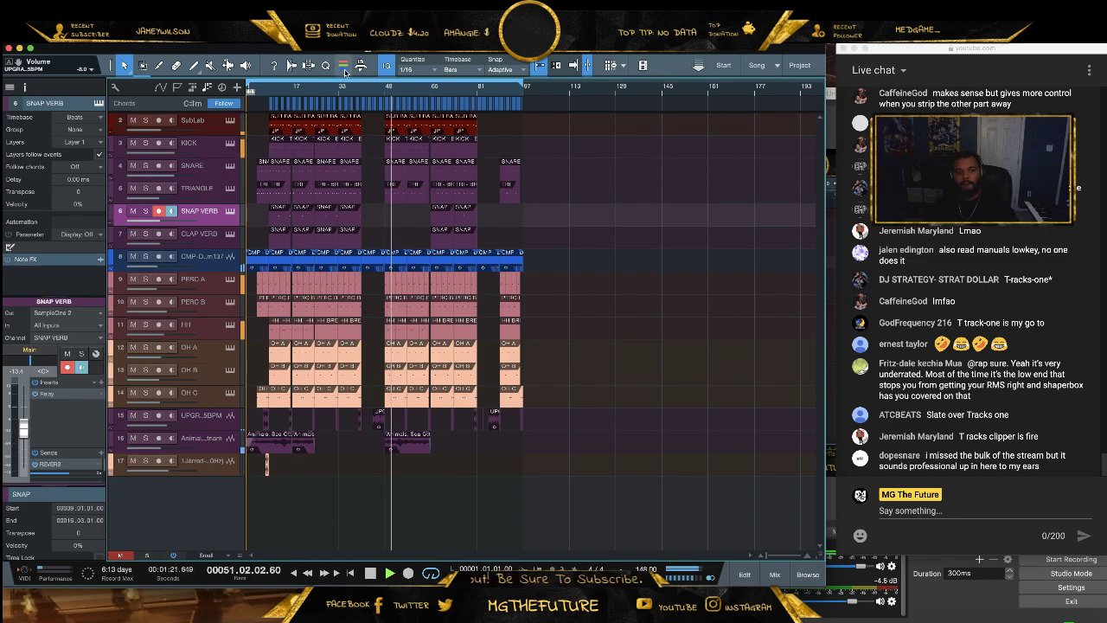
{"action": "left_click_drag", "start_coordinate": [352, 89], "coordinate": [381, 97]}
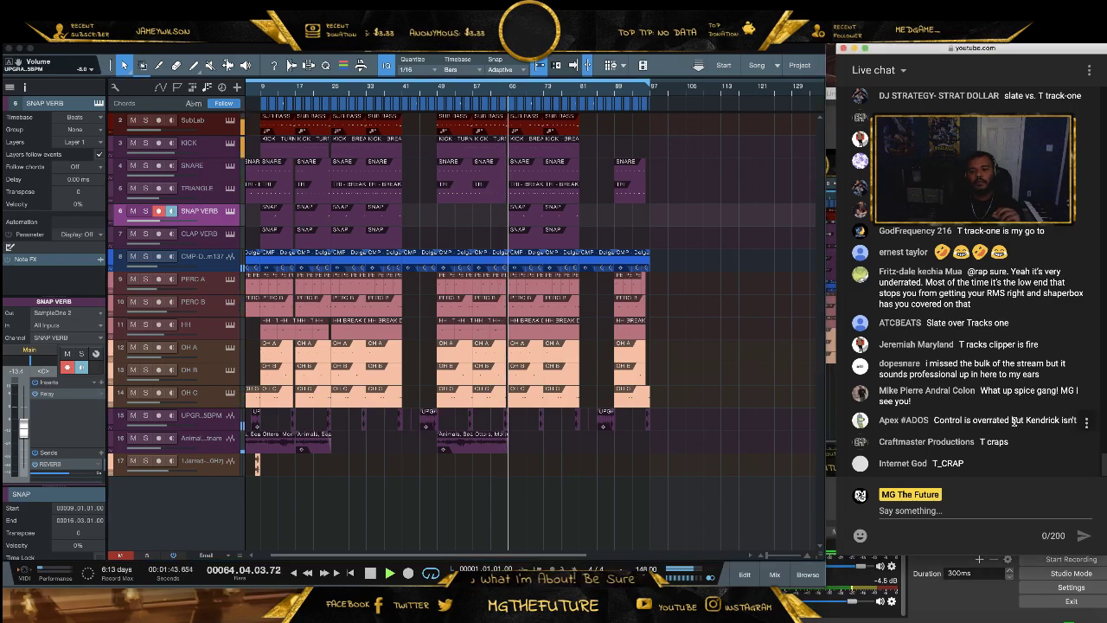
Read back through the earlier live chat messages during playback and return to the newest ones
{"action": "scroll", "coordinate": [1017, 406], "scroll_direction": "up", "scroll_amount": 1}
{"action": "scroll", "coordinate": [1016, 393], "scroll_direction": "up", "scroll_amount": 1}
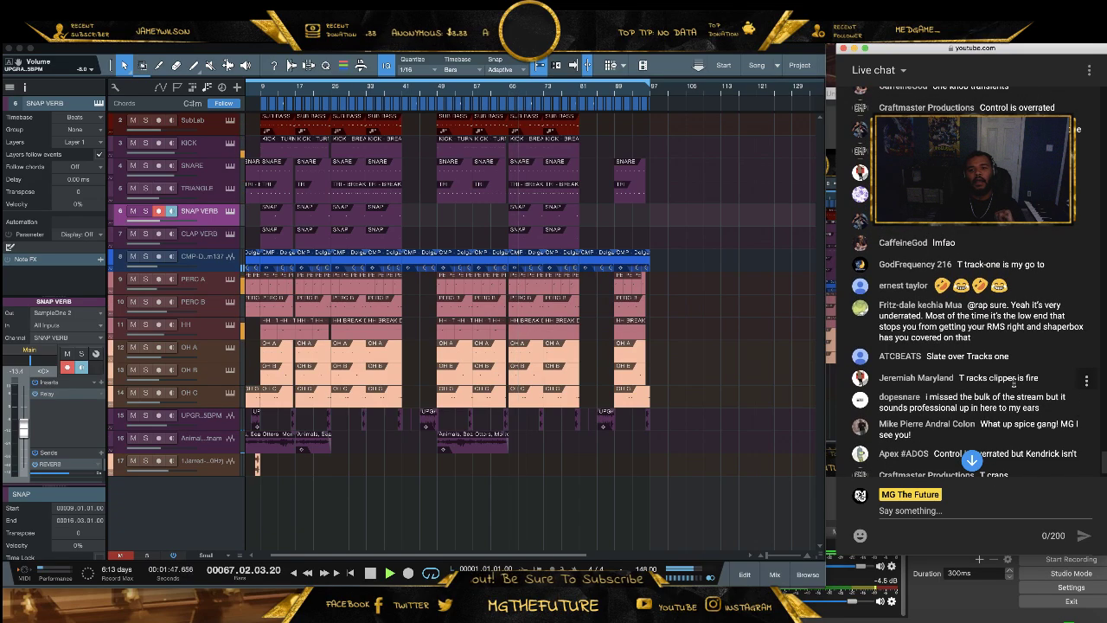
{"action": "scroll", "coordinate": [1025, 363], "scroll_direction": "down", "scroll_amount": 1}
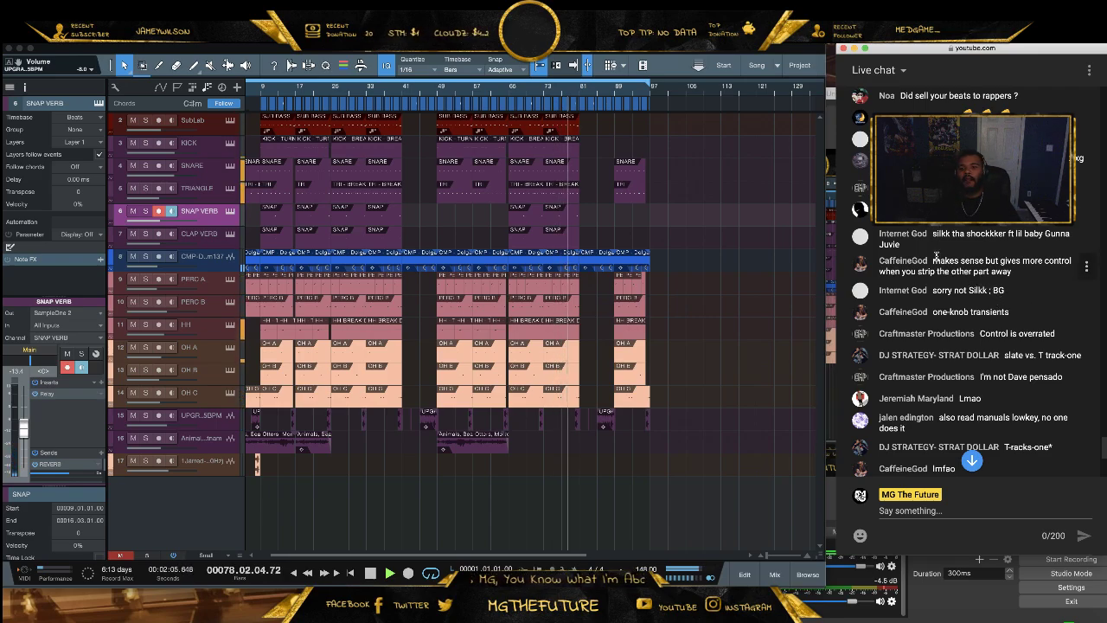
{"action": "scroll", "coordinate": [949, 256], "scroll_direction": "up", "scroll_amount": 1}
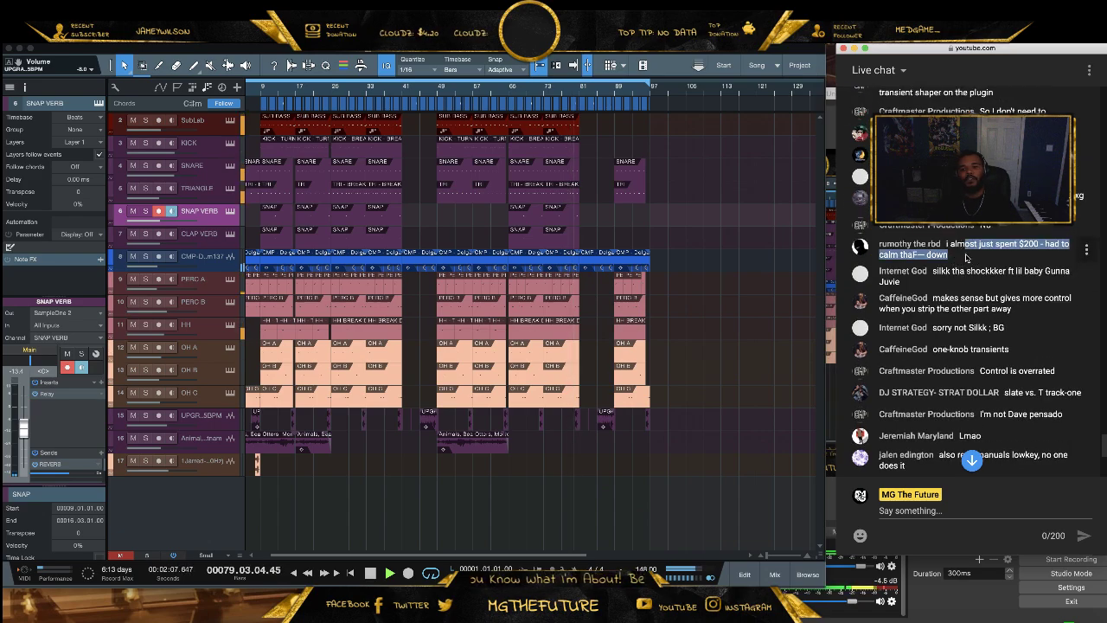
{"action": "scroll", "coordinate": [976, 243], "scroll_direction": "up", "scroll_amount": 1}
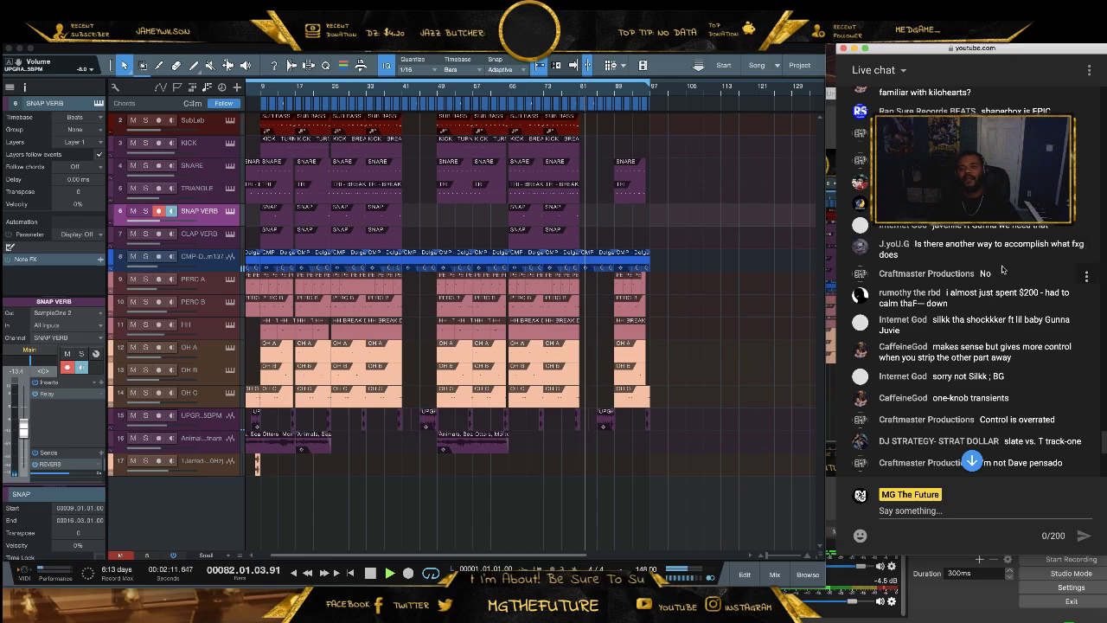
{"action": "scroll", "coordinate": [1001, 271], "scroll_direction": "up", "scroll_amount": 1}
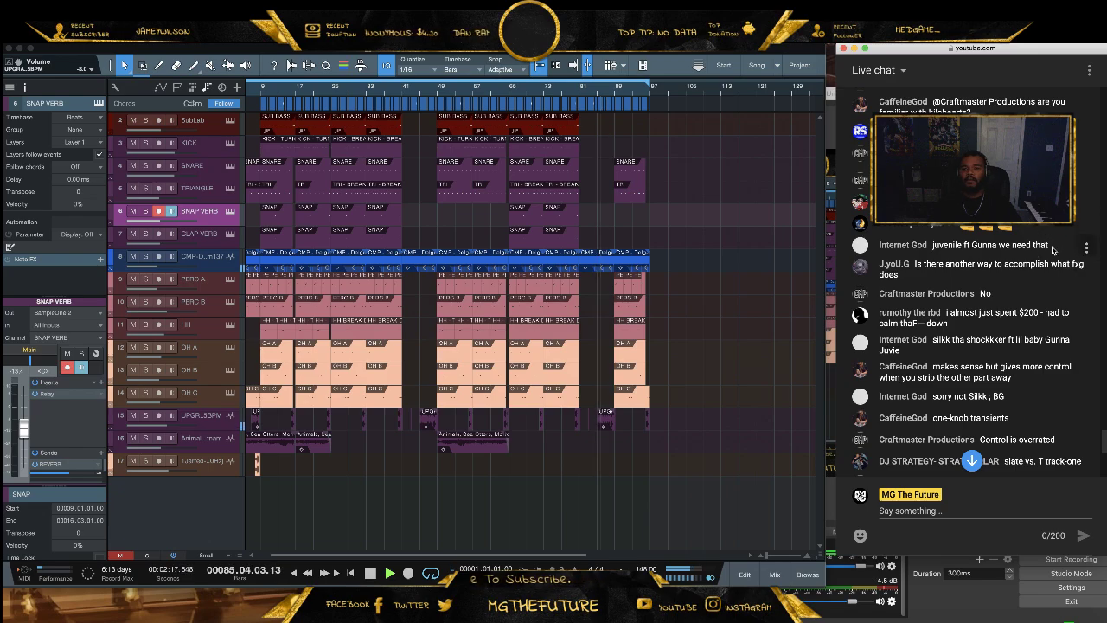
{"action": "scroll", "coordinate": [1038, 248], "scroll_direction": "down", "scroll_amount": 3}
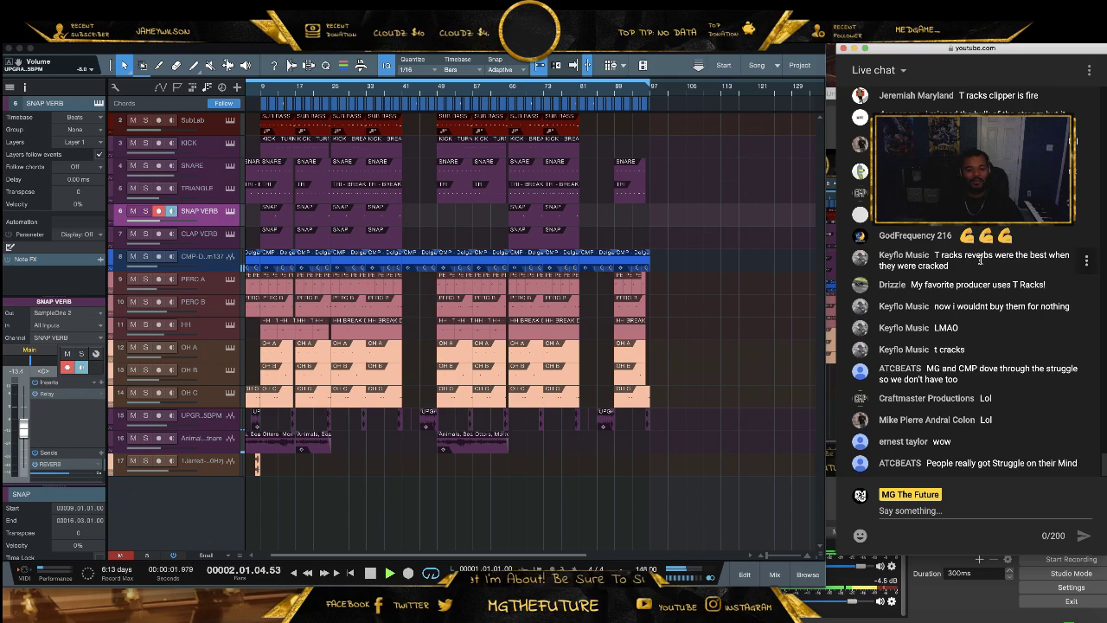
Return playback to bar 1 and play the song with the mixer open, stopping around bar 28
{"action": "left_click", "coordinate": [370, 574]}
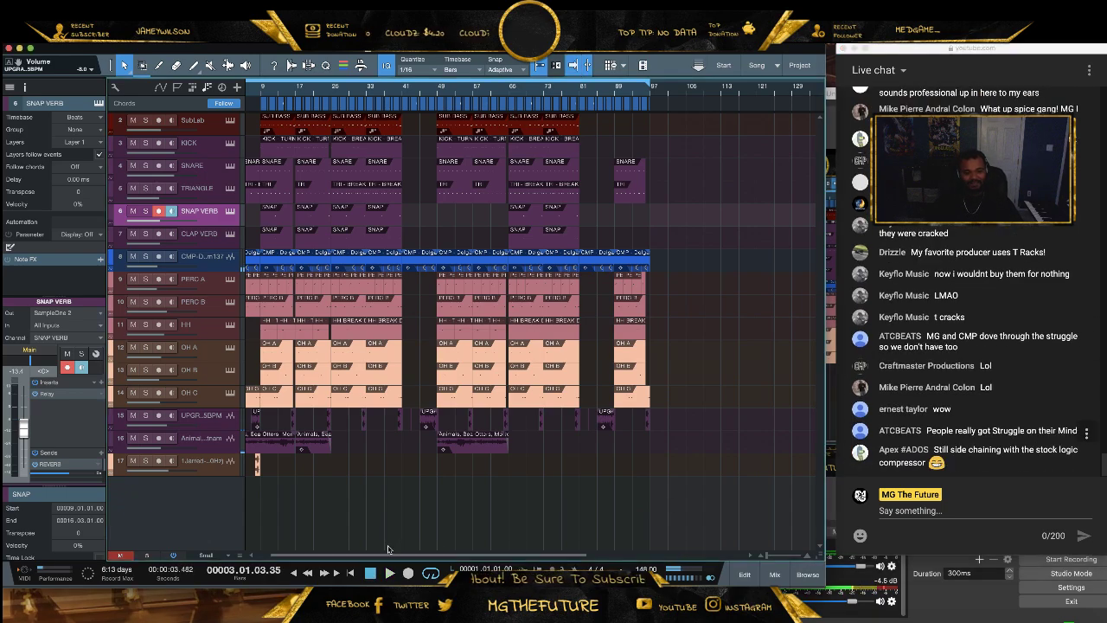
{"action": "left_click", "coordinate": [370, 574]}
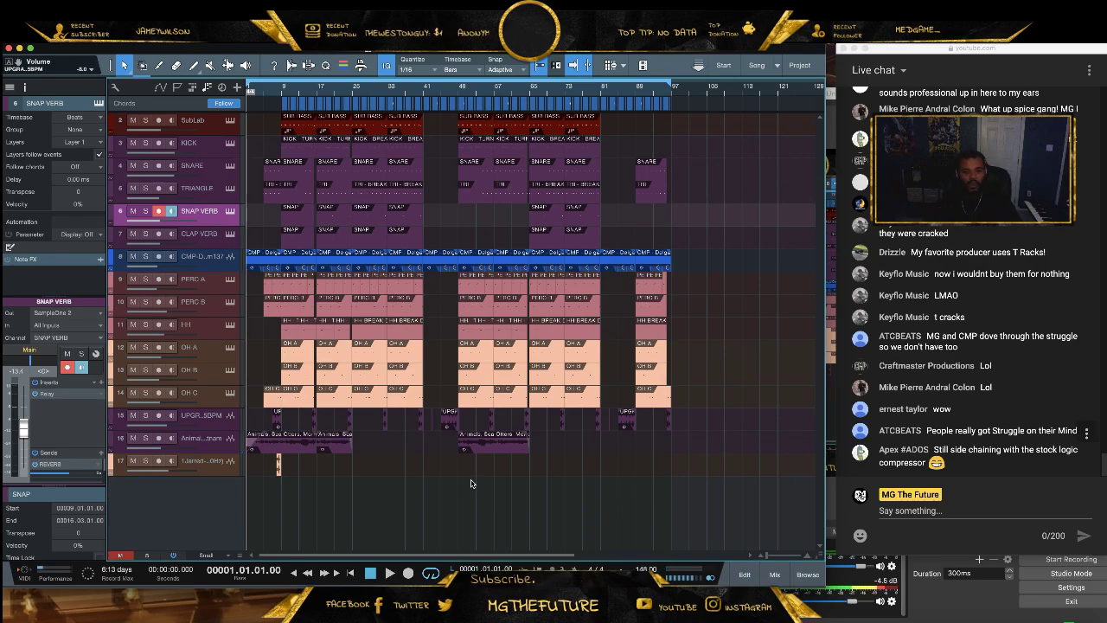
{"action": "left_click", "coordinate": [775, 574]}
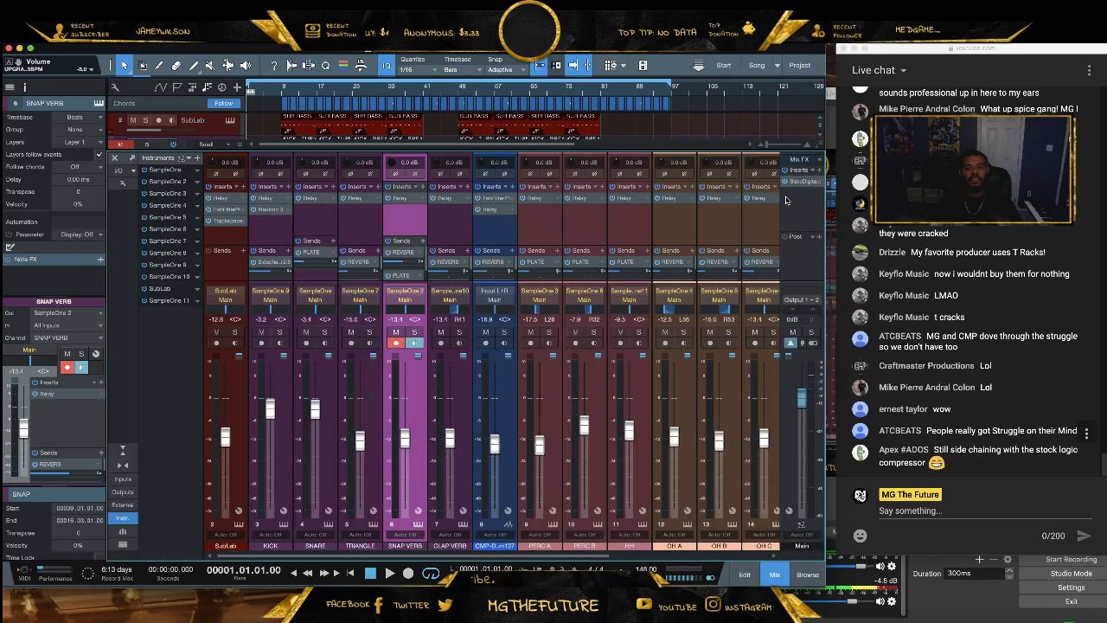
{"action": "left_click", "coordinate": [281, 95]}
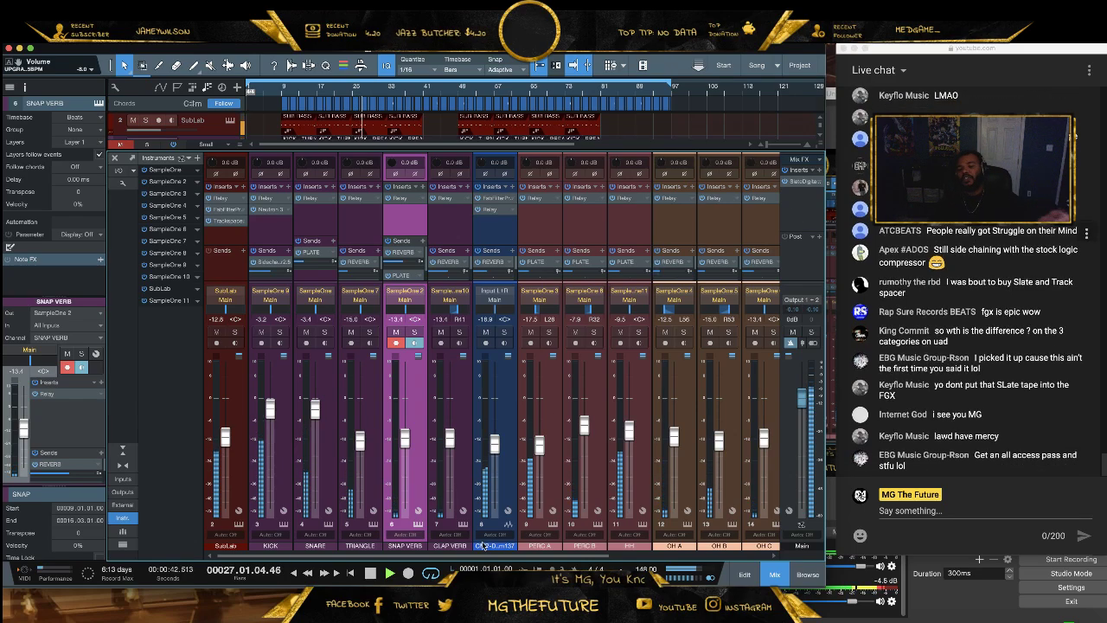
{"action": "left_click", "coordinate": [370, 575]}
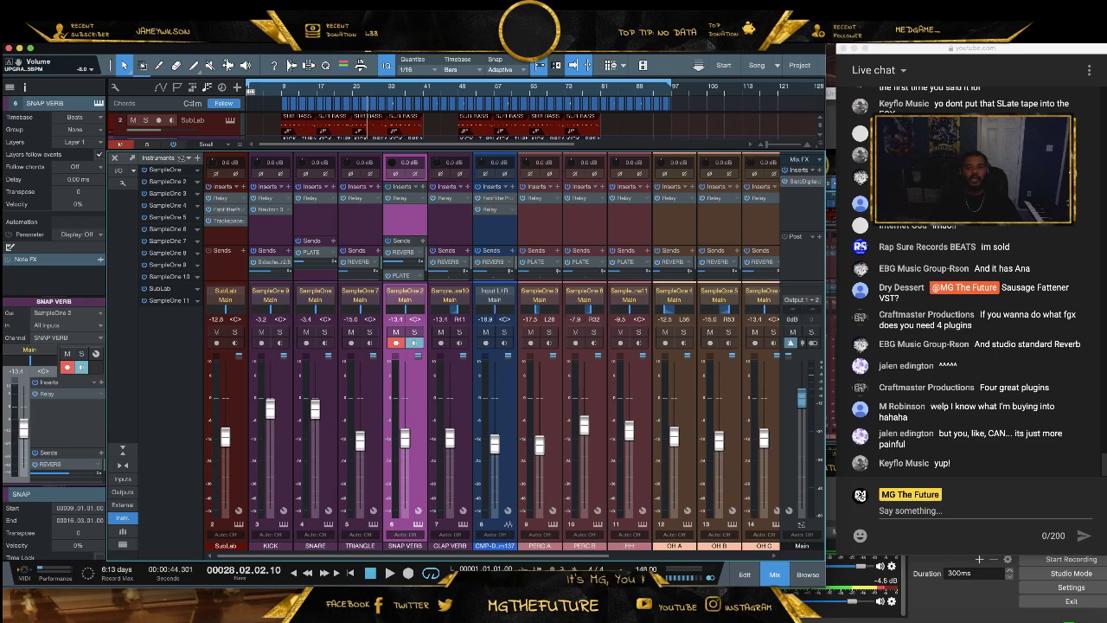
Inspect the Slate Digital FG-X plug-in on the Main channel, close it and return to the arrangement
{"action": "left_click", "coordinate": [803, 181]}
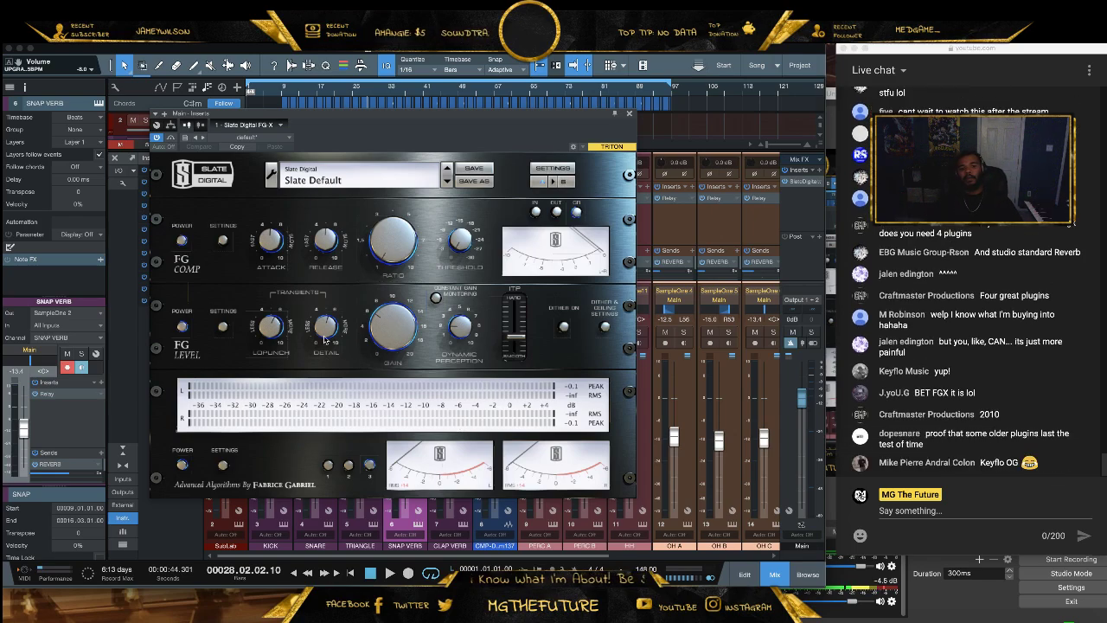
{"action": "left_click", "coordinate": [629, 113]}
{"action": "left_click", "coordinate": [775, 574]}
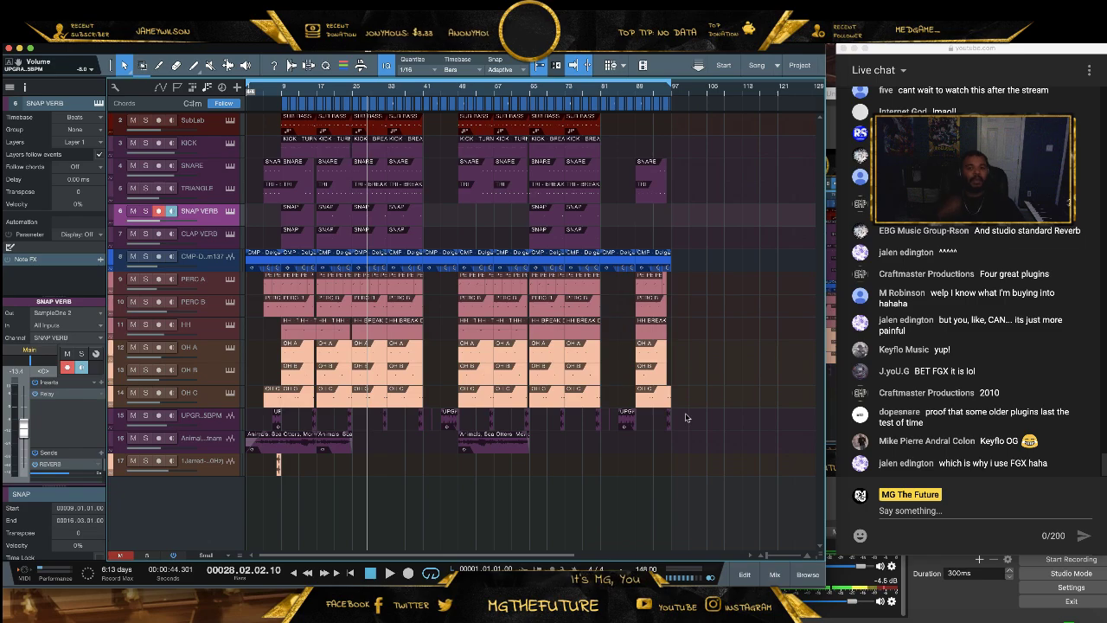
Adjust the Lo Punch transient control in the Main channel's Slate Digital FG-X and set Detail to 5.3
{"action": "left_click", "coordinate": [774, 574]}
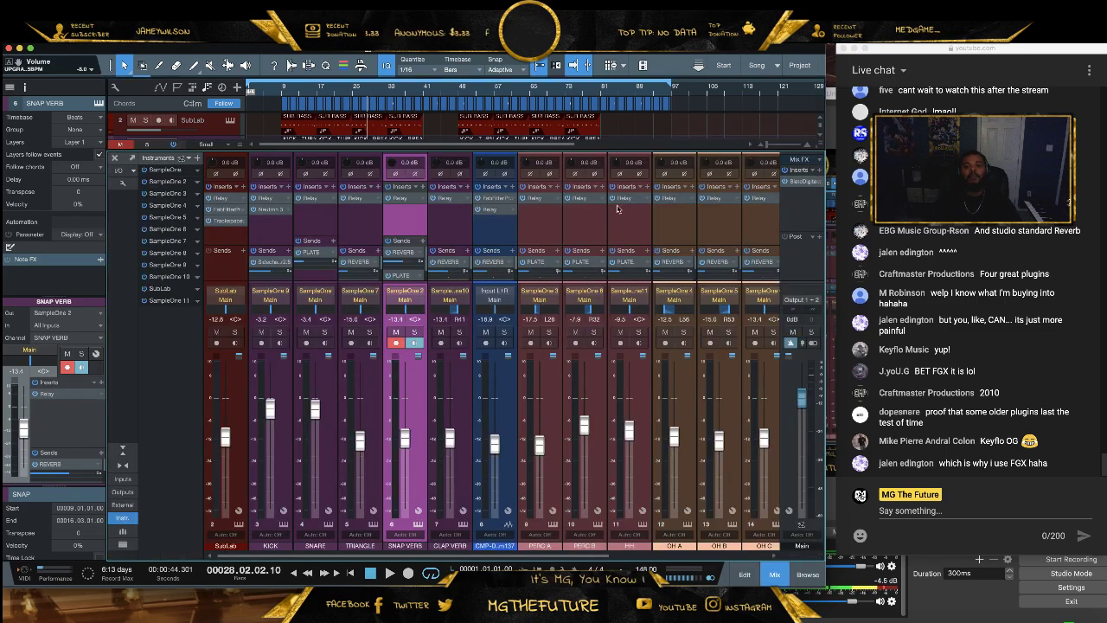
{"action": "left_click", "coordinate": [802, 181]}
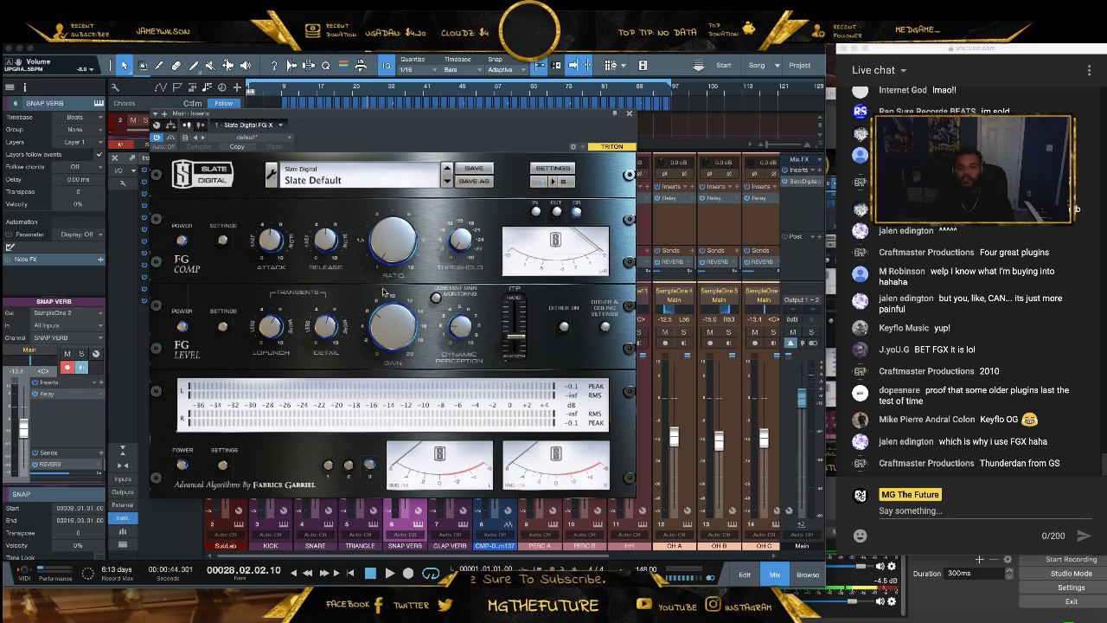
{"action": "left_click_drag", "start_coordinate": [326, 336], "coordinate": [327, 324]}
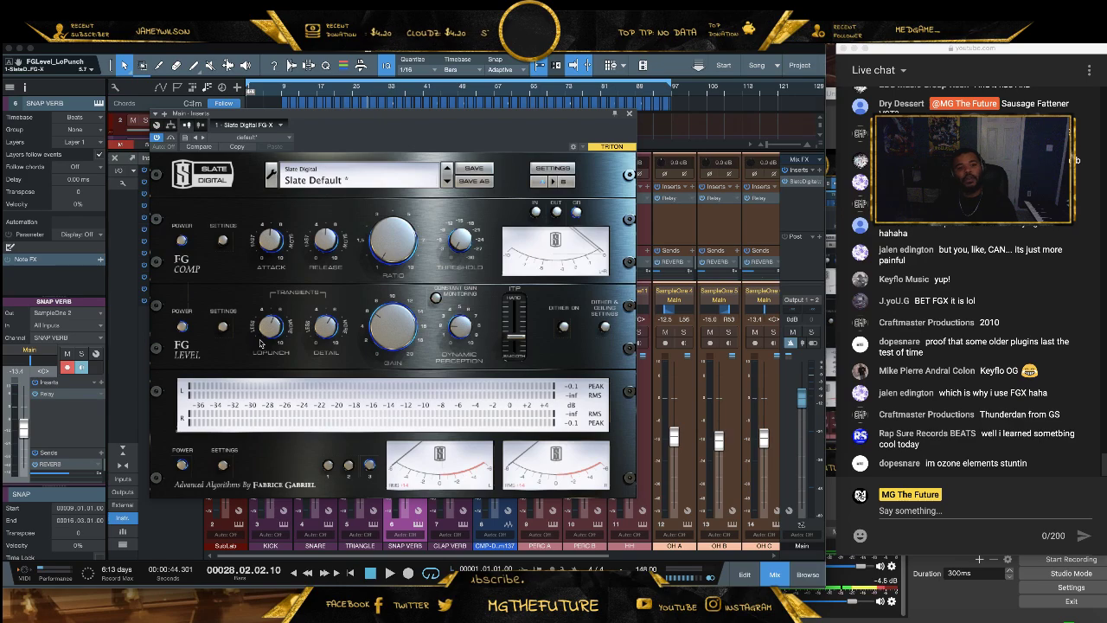
{"action": "scroll", "coordinate": [325, 328], "scroll_direction": "down", "scroll_amount": 2}
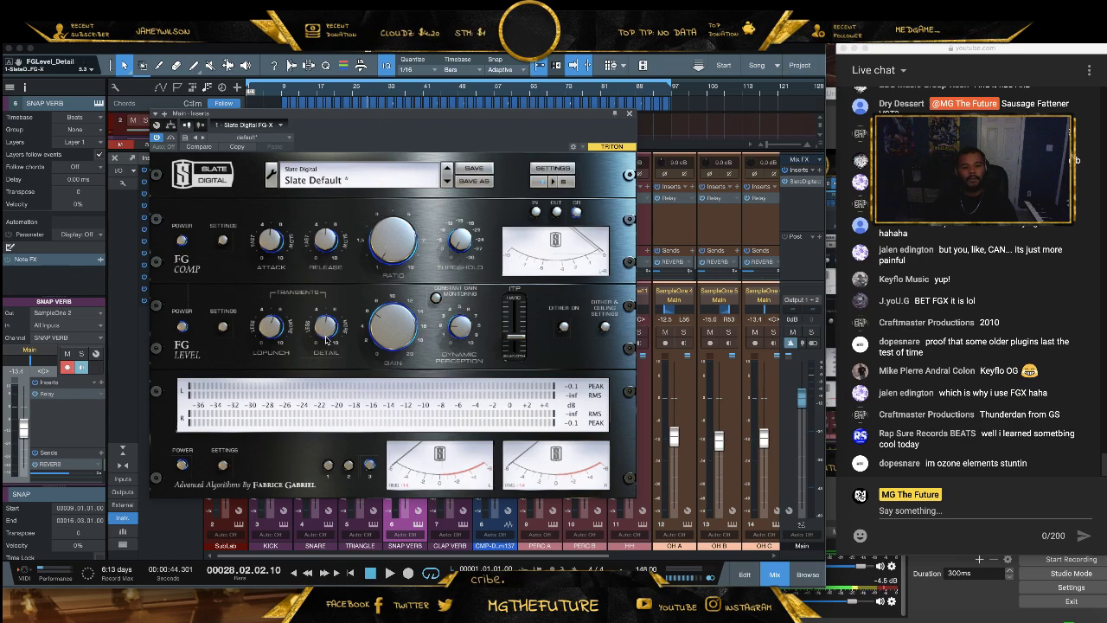
{"action": "left_click", "coordinate": [628, 115]}
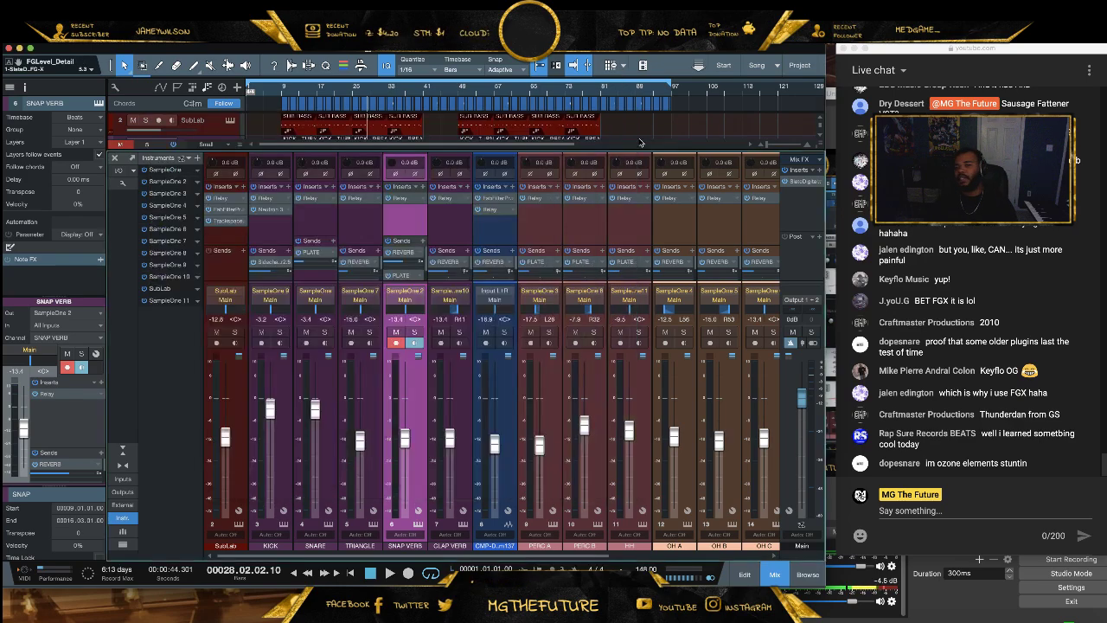
{"action": "left_click", "coordinate": [775, 574]}
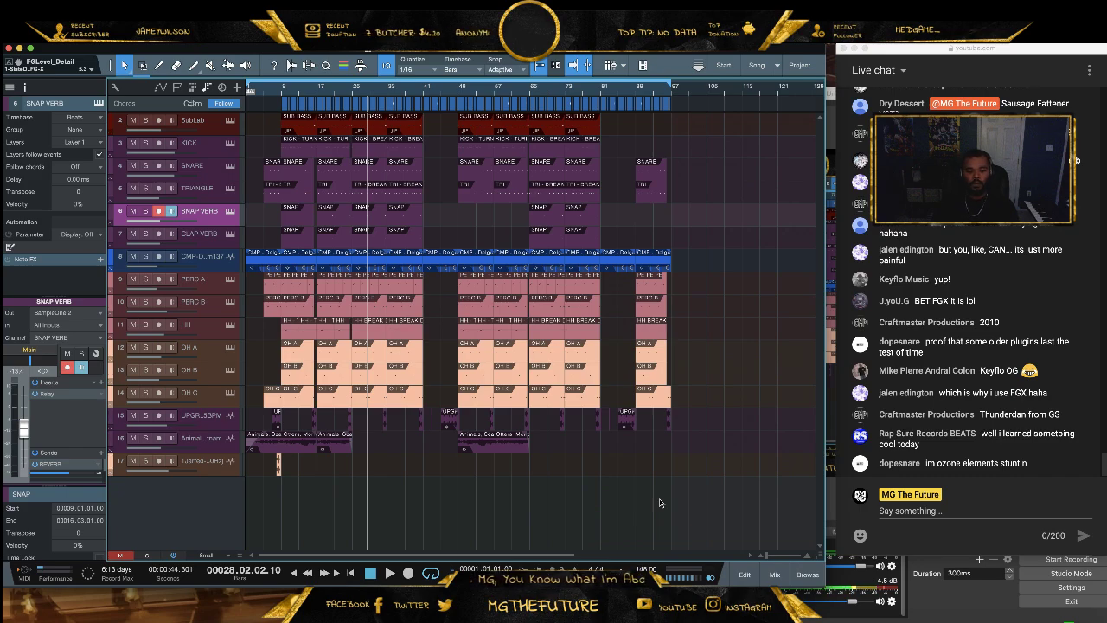
Audition the song up to bar 52, and loop the UPGRADE 2 LOOPS event at bar 45 with its channel soloed in the mixer
{"action": "key", "text": "space"}
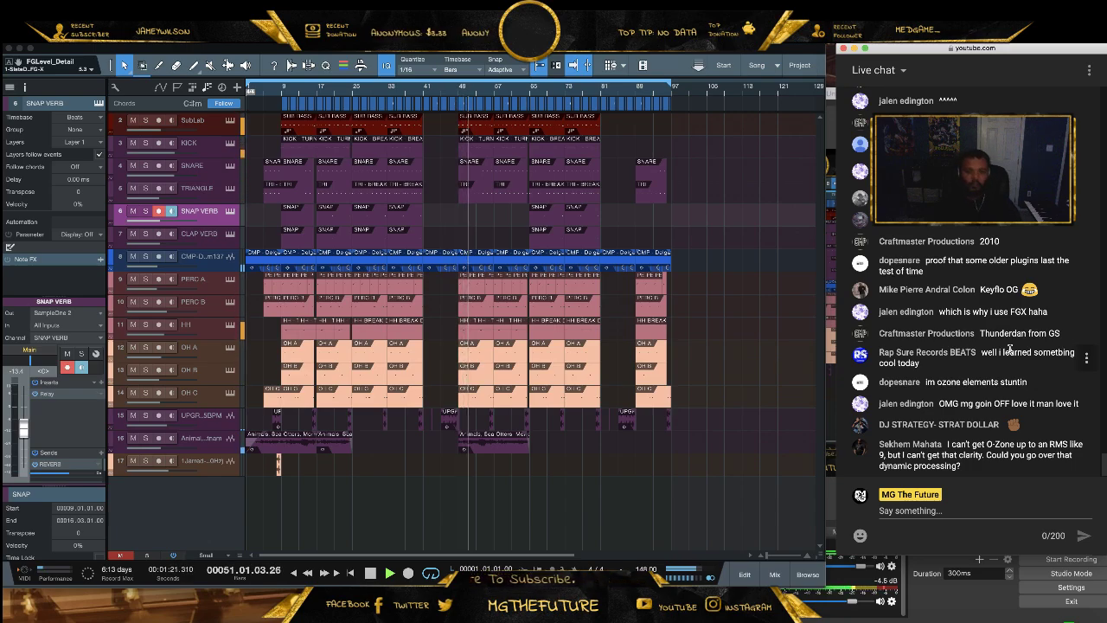
{"action": "key", "text": "space"}
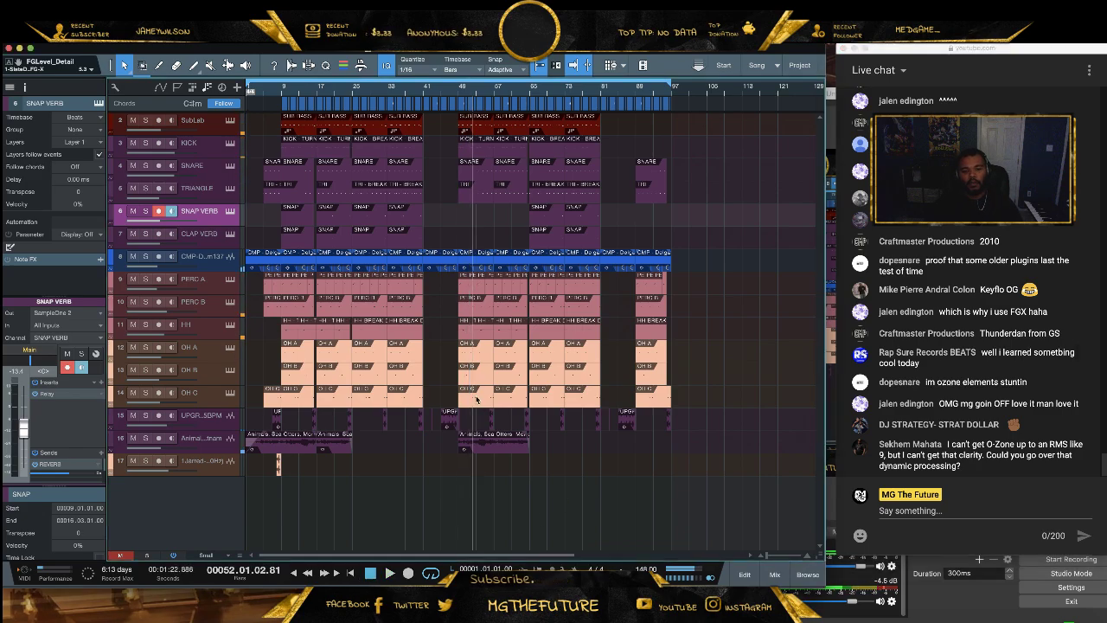
{"action": "left_click", "coordinate": [449, 422]}
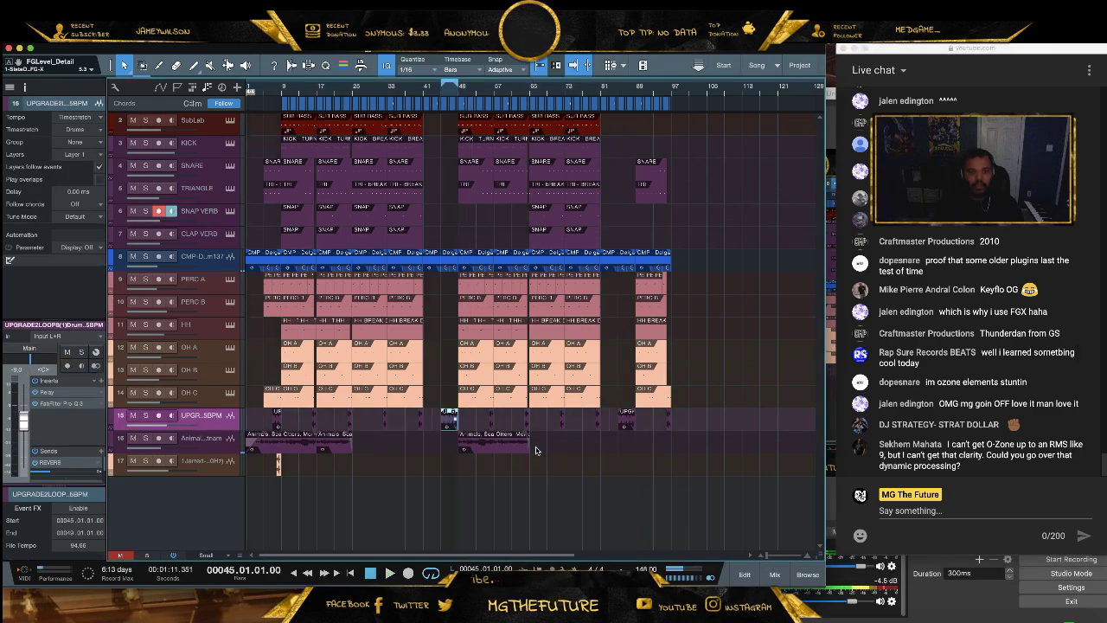
{"action": "key", "text": "F3"}
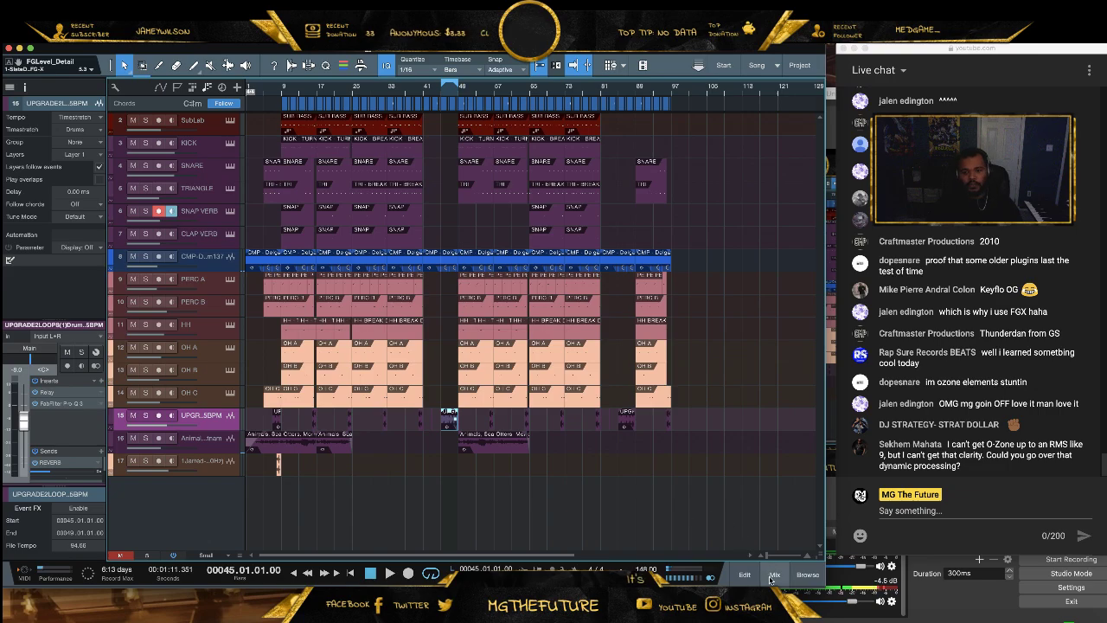
{"action": "key", "text": "space"}
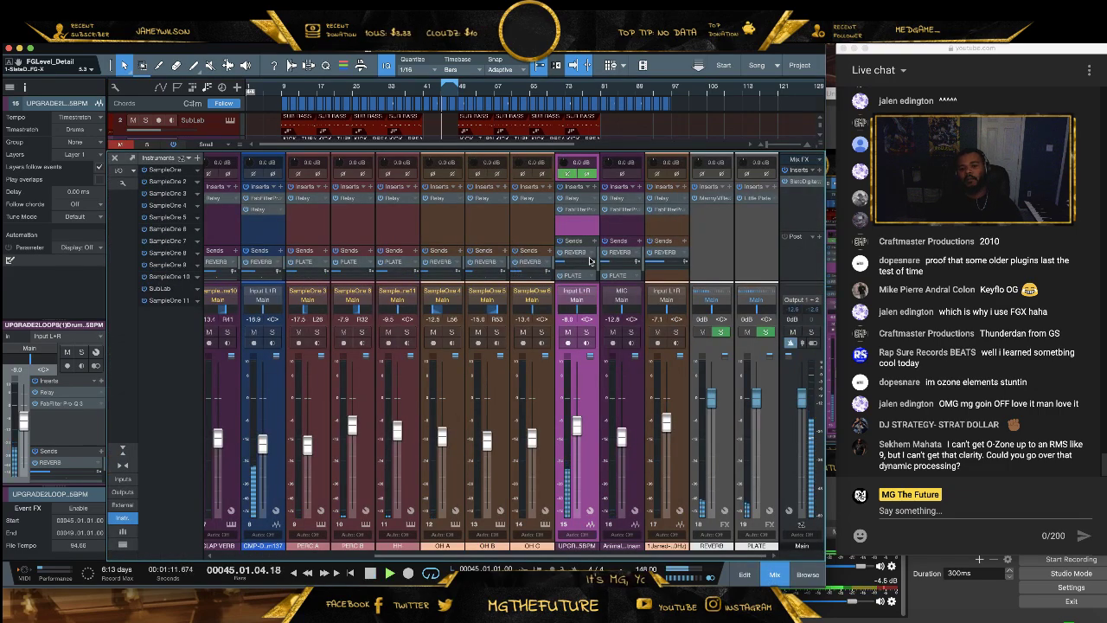
{"action": "key", "text": "s"}
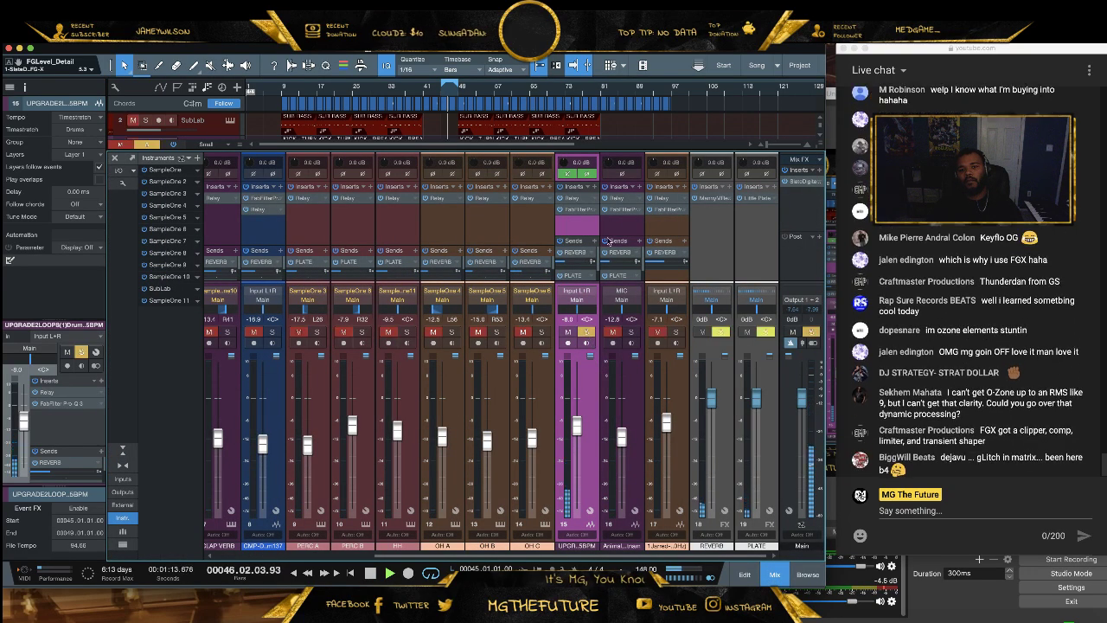
Examine the Relay and FabFilter Pro-Q 3 inserts on the UPGRADE 2 LOOPS channel and close the plug-in window
{"action": "left_click", "coordinate": [576, 200]}
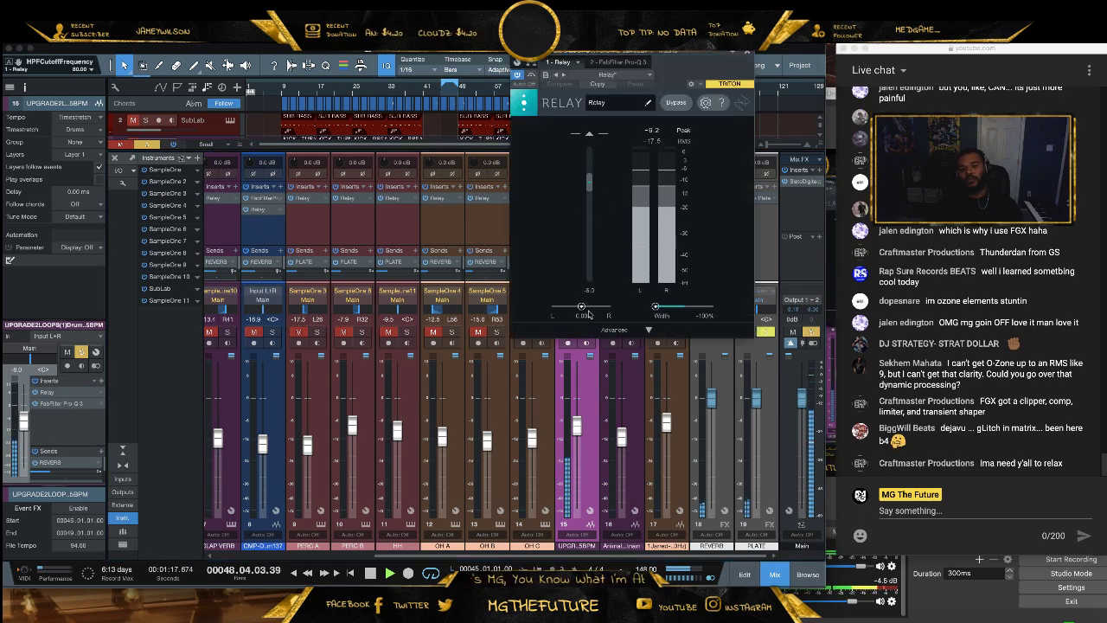
{"action": "left_click", "coordinate": [614, 62]}
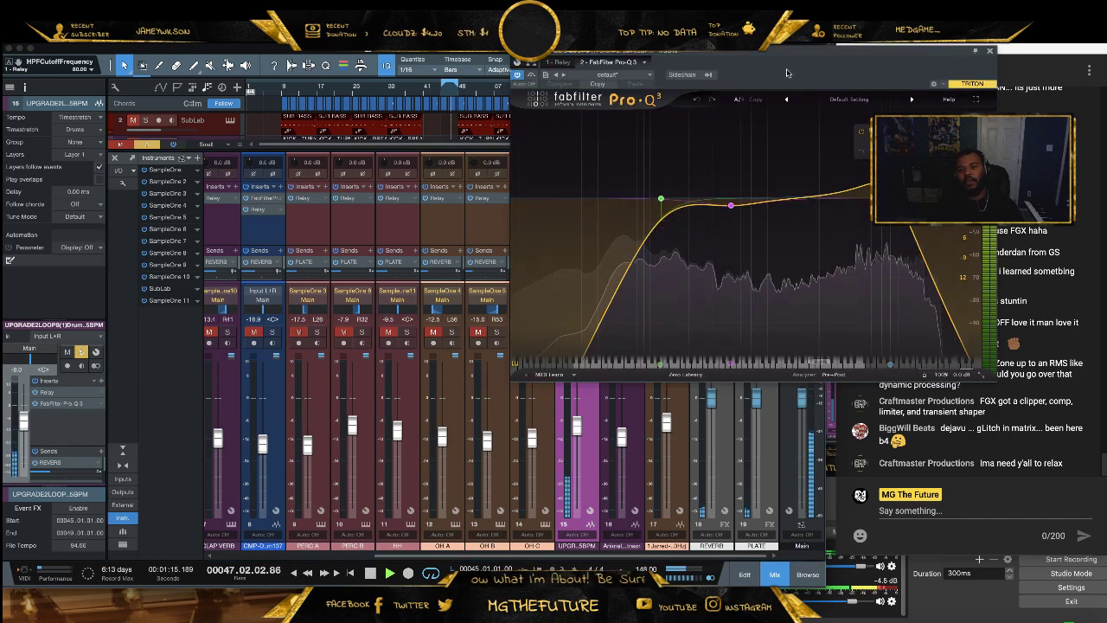
{"action": "left_click_drag", "start_coordinate": [735, 51], "coordinate": [421, 174]}
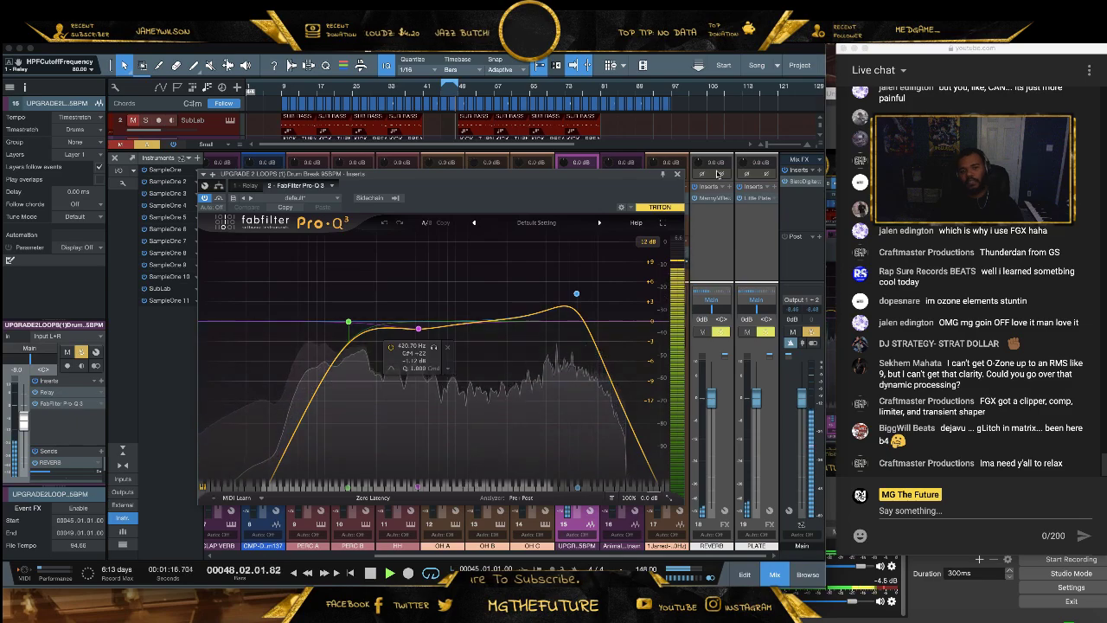
{"action": "left_click", "coordinate": [678, 176]}
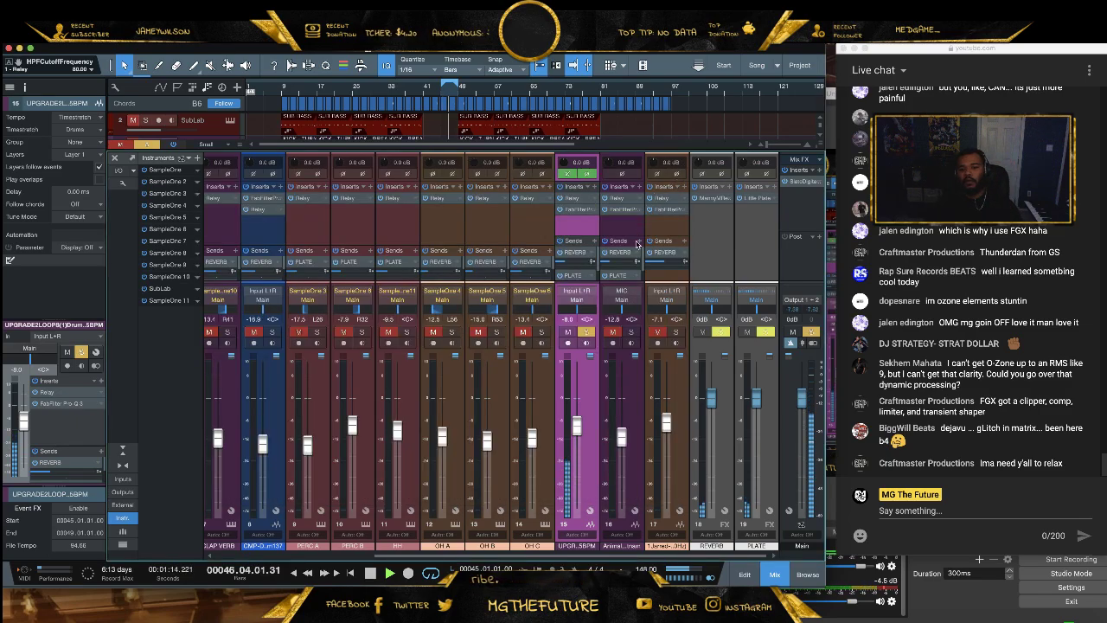
Lower the UPGRADE 2 LOOPS channel's volume to -19.7 dB and turn off its solo
{"action": "left_click_drag", "start_coordinate": [577, 428], "coordinate": [578, 481]}
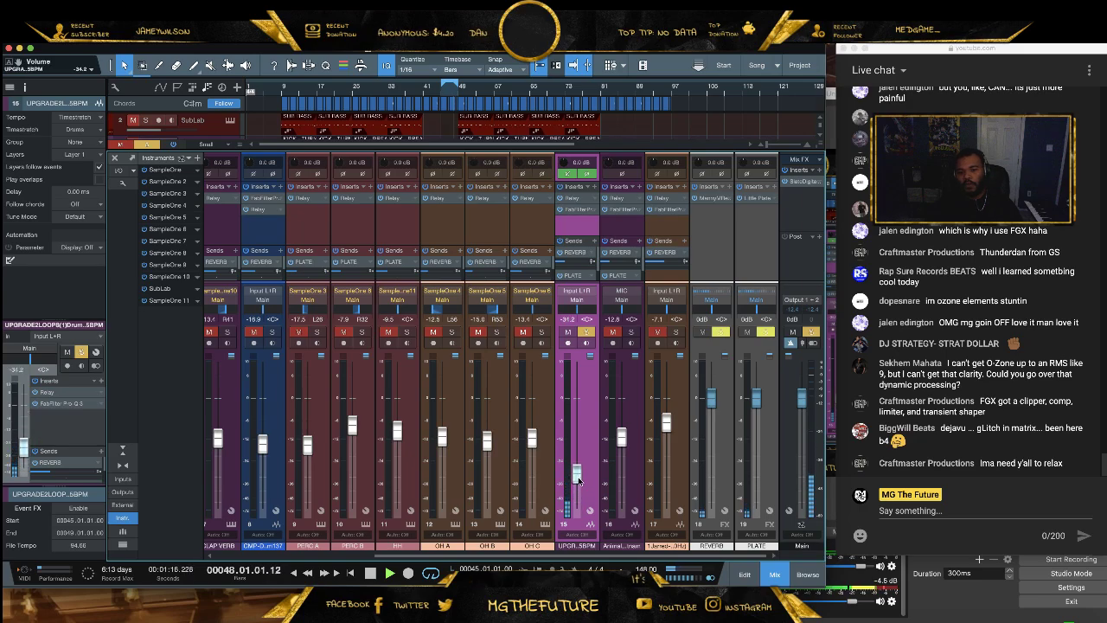
{"action": "left_click", "coordinate": [586, 331]}
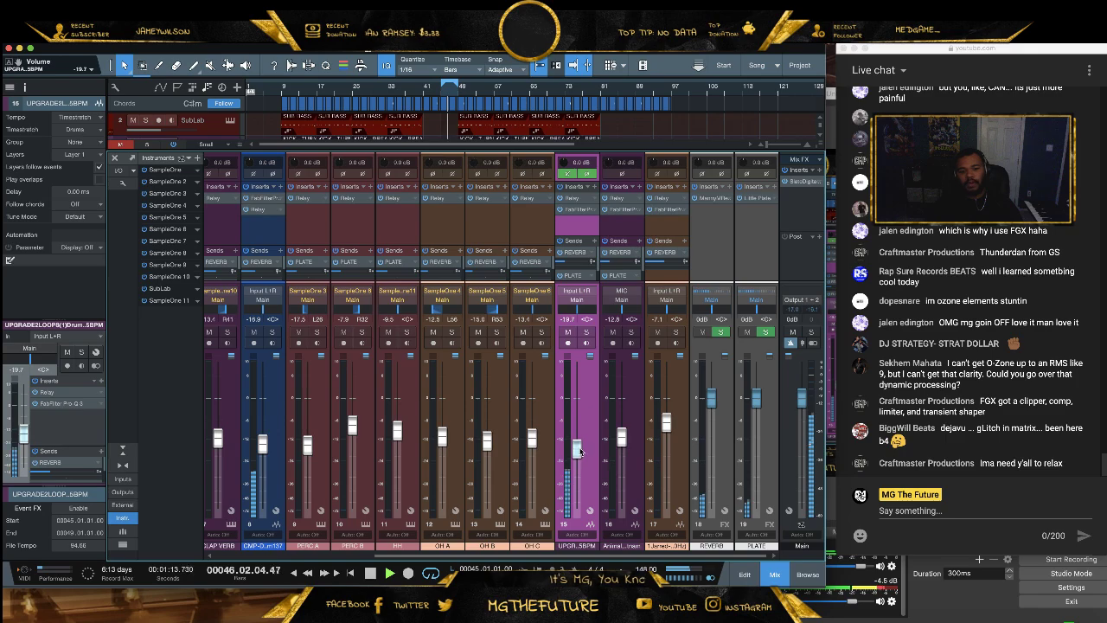
Set the UPGRADE 2 LOOPS channel's volume to -10.6 dB, then hide the mixer and audition the song up to bar 66
{"action": "left_click_drag", "start_coordinate": [581, 447], "coordinate": [582, 434]}
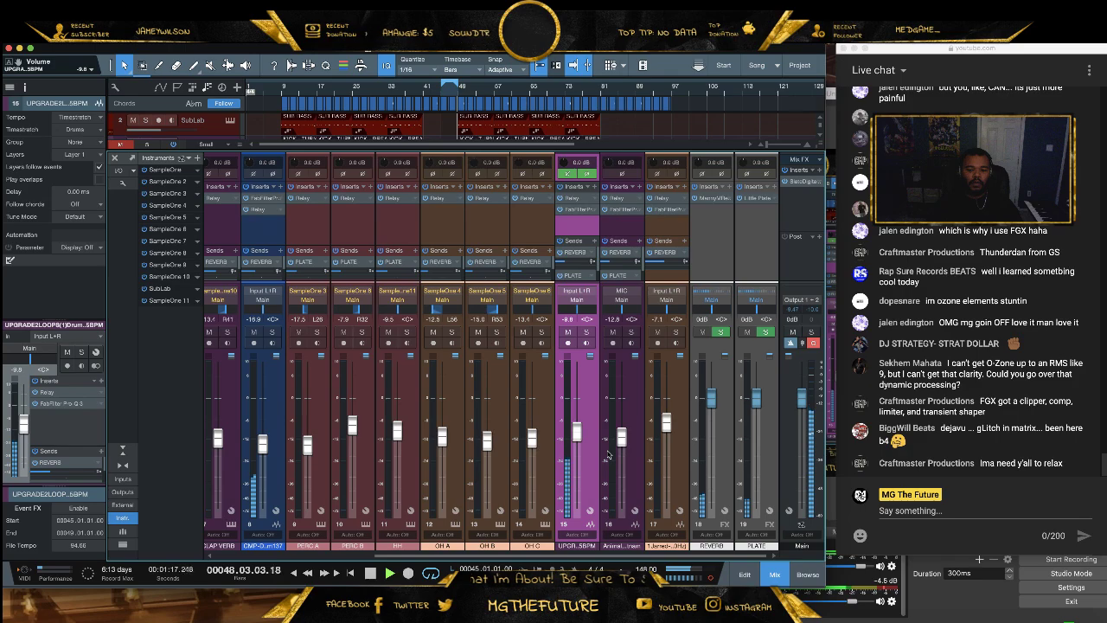
{"action": "left_click_drag", "start_coordinate": [577, 435], "coordinate": [578, 443]}
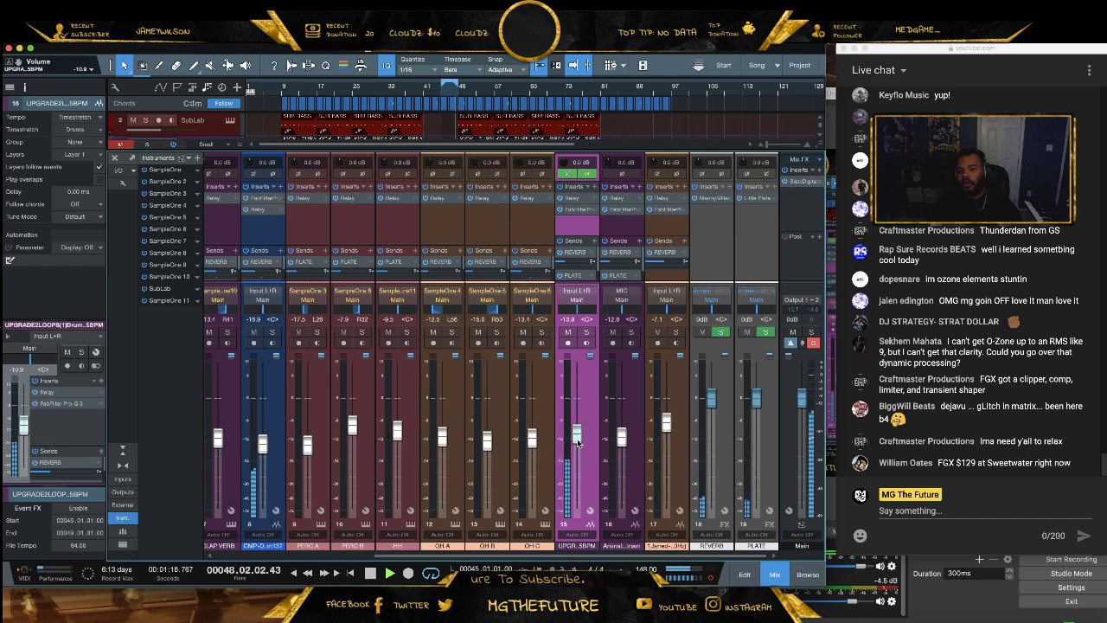
{"action": "left_click_drag", "start_coordinate": [577, 441], "coordinate": [577, 441]}
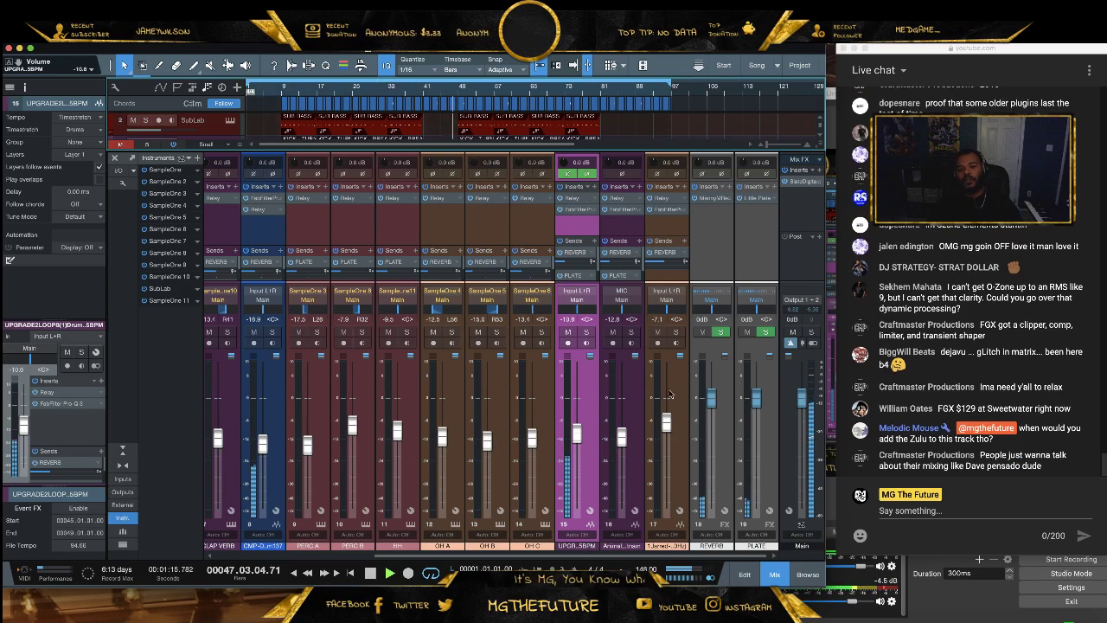
{"action": "left_click", "coordinate": [764, 575]}
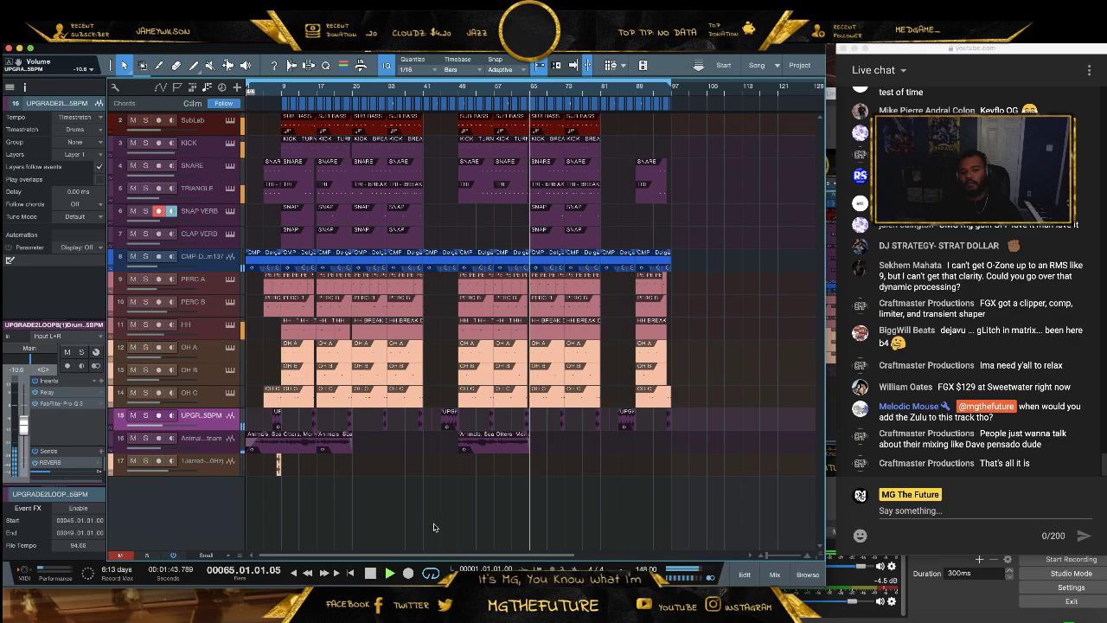
{"action": "left_click", "coordinate": [372, 574]}
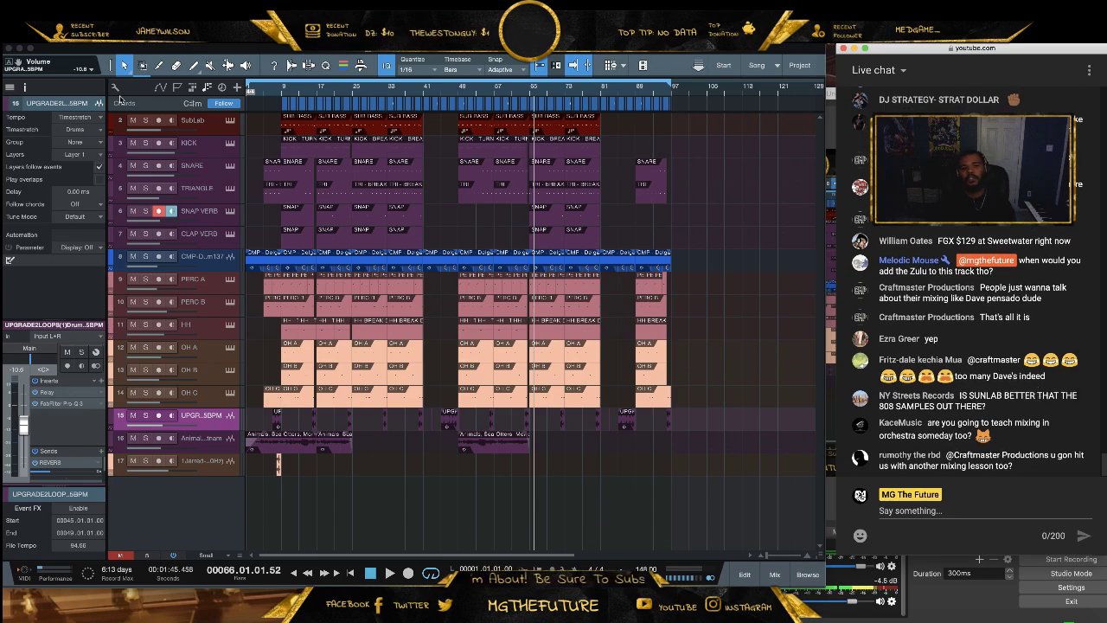
Open the SubLab instrument and examine its sampler and X-Sub pages
{"action": "left_click", "coordinate": [230, 122]}
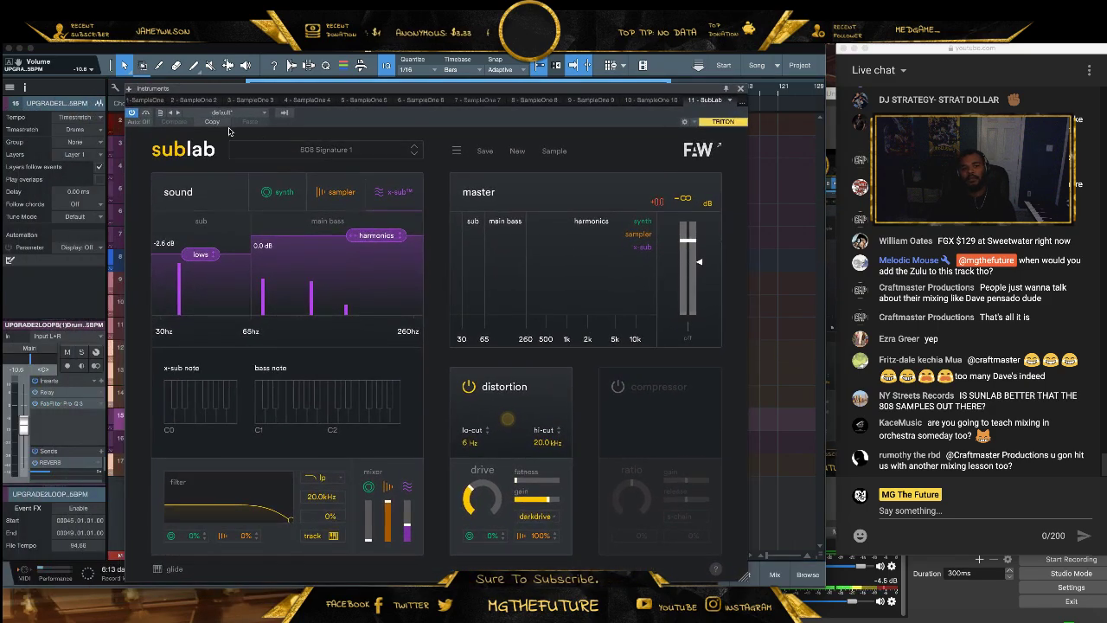
{"action": "left_click", "coordinate": [337, 192]}
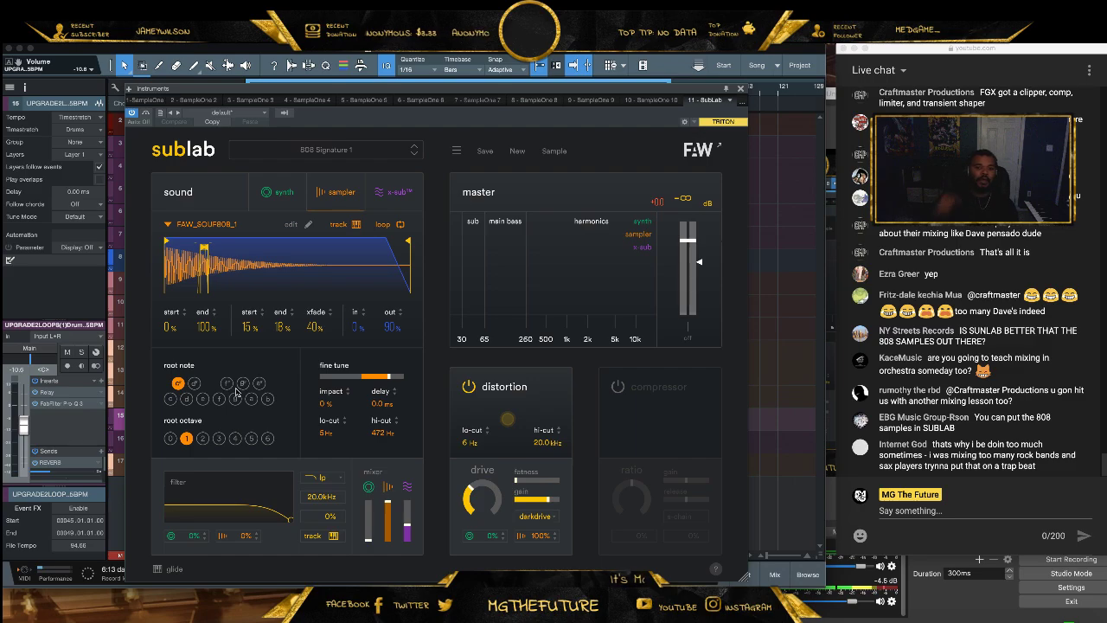
{"action": "left_click_drag", "start_coordinate": [392, 82], "coordinate": [388, 194]}
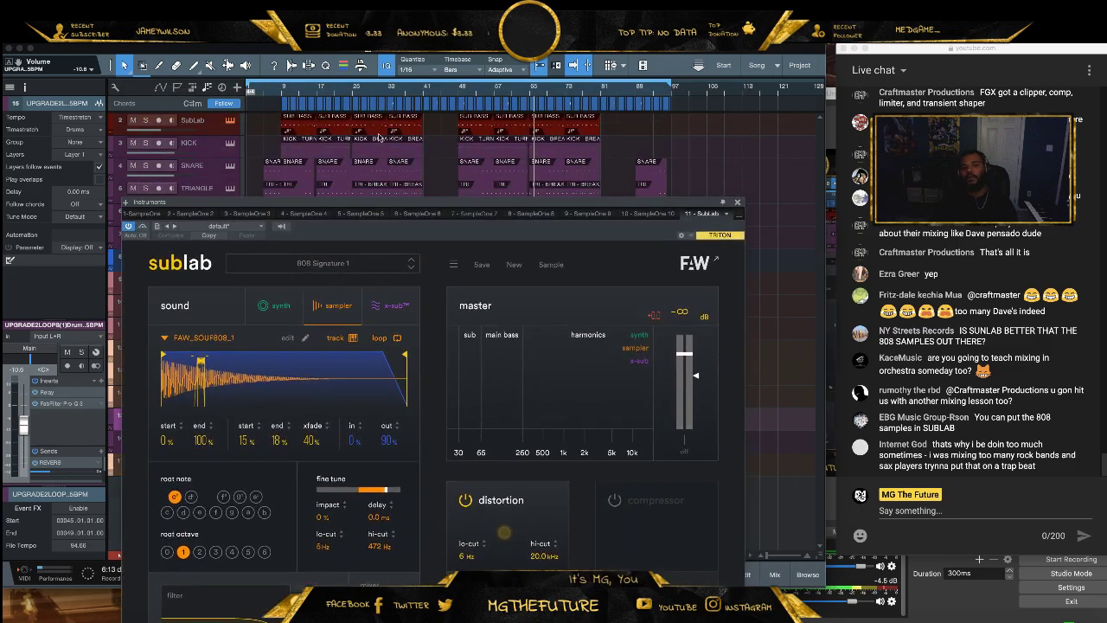
{"action": "left_click_drag", "start_coordinate": [465, 206], "coordinate": [493, 62]}
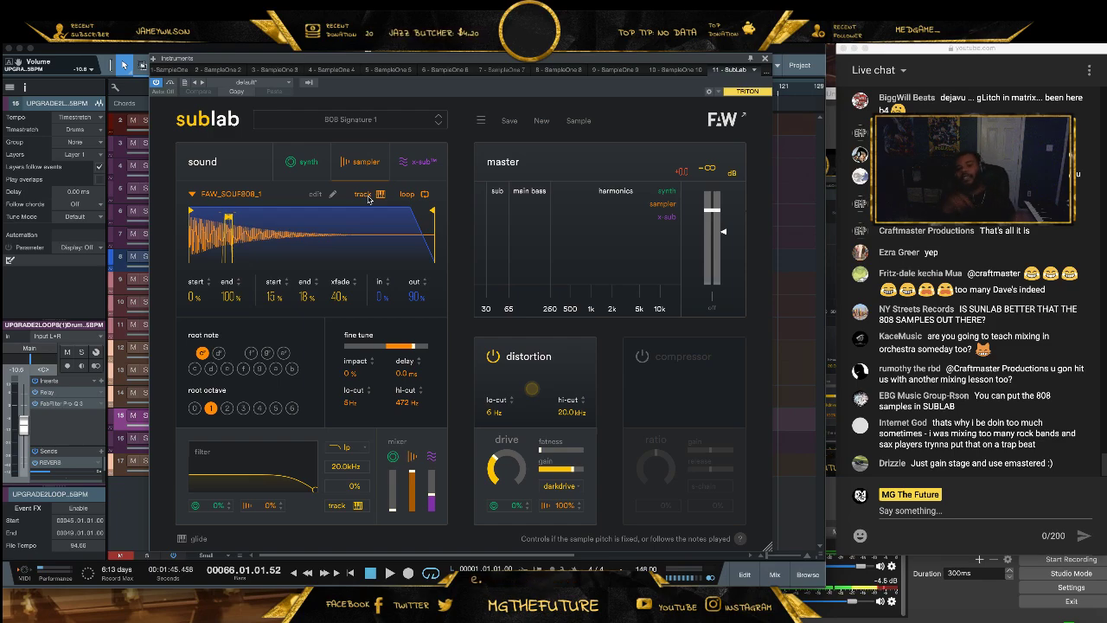
{"action": "left_click", "coordinate": [418, 162]}
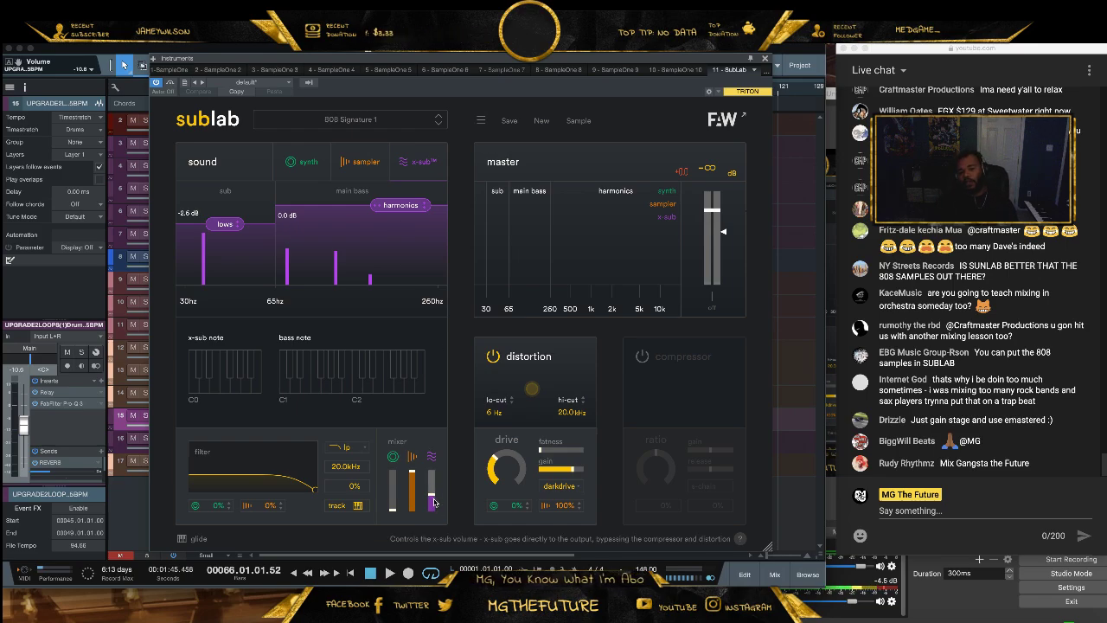
Lower SubLab's X-Sub lows level to -6.7 dB and reposition the harmonics handle at 0.0 dB
{"action": "mouse_move", "coordinate": [225, 224]}
{"action": "left_mouse_down"}
{"action": "mouse_move", "coordinate": [223, 237]}
{"action": "mouse_move", "coordinate": [225, 218]}
{"action": "left_mouse_up"}
{"action": "mouse_move", "coordinate": [400, 206]}
{"action": "left_mouse_down"}
{"action": "mouse_move", "coordinate": [402, 219]}
{"action": "mouse_move", "coordinate": [402, 205]}
{"action": "left_mouse_up"}
{"action": "left_click_drag", "start_coordinate": [224, 218], "coordinate": [224, 245]}
{"action": "left_click_drag", "start_coordinate": [412, 204], "coordinate": [370, 204]}
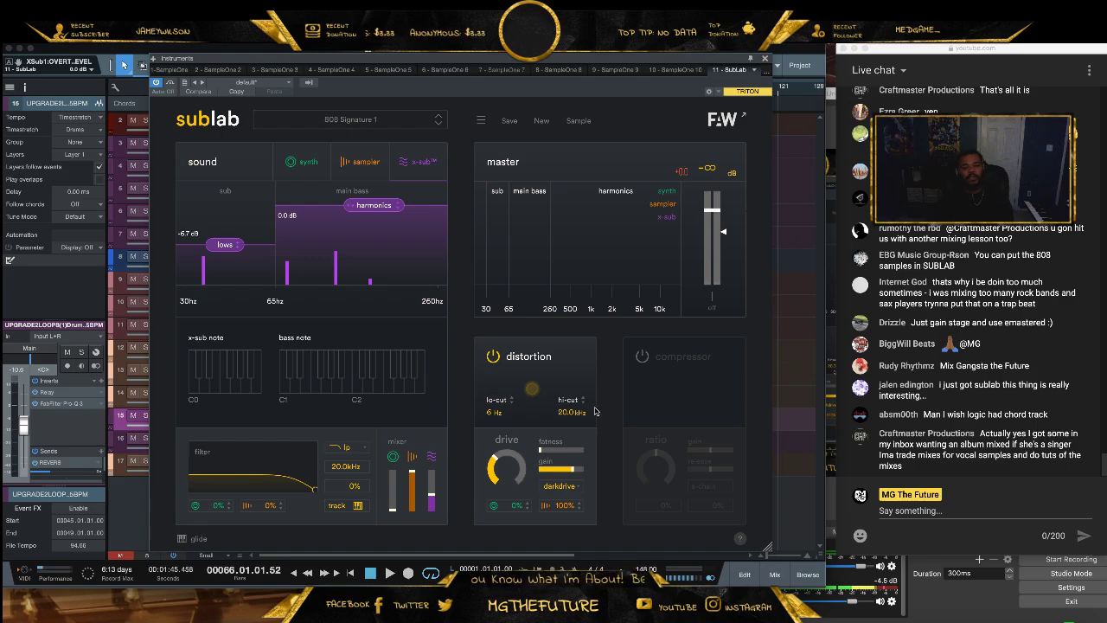
Compare SubLab's sampler, X-Sub and synth pages, check the distortion types while keeping darkdrive, and close the instrument window
{"action": "left_click", "coordinate": [376, 165]}
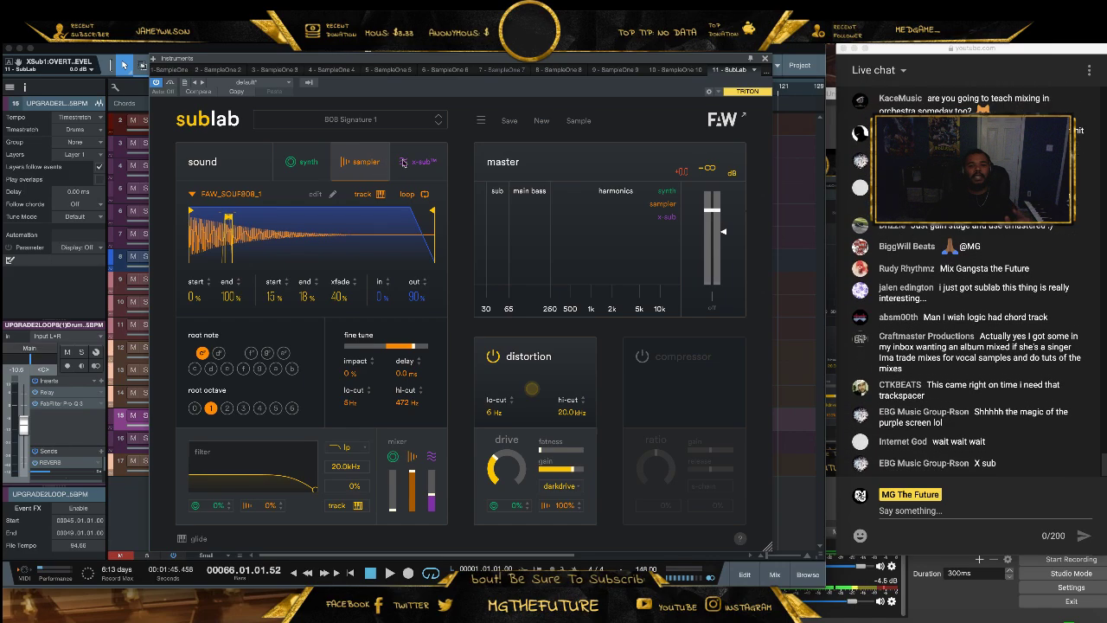
{"action": "left_click", "coordinate": [414, 163]}
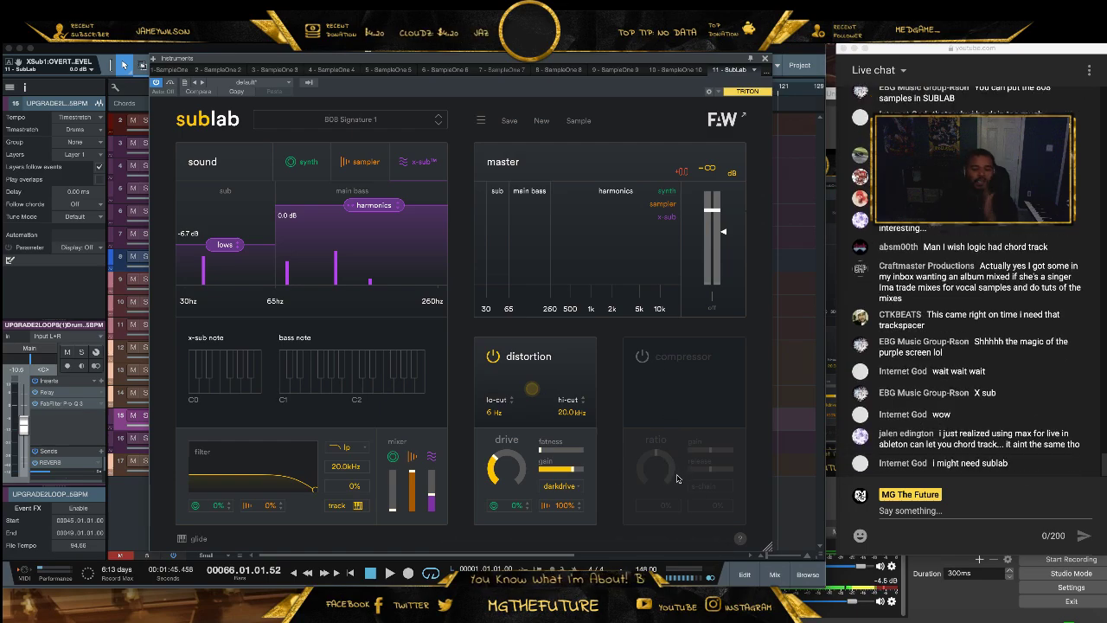
{"action": "left_click", "coordinate": [302, 161]}
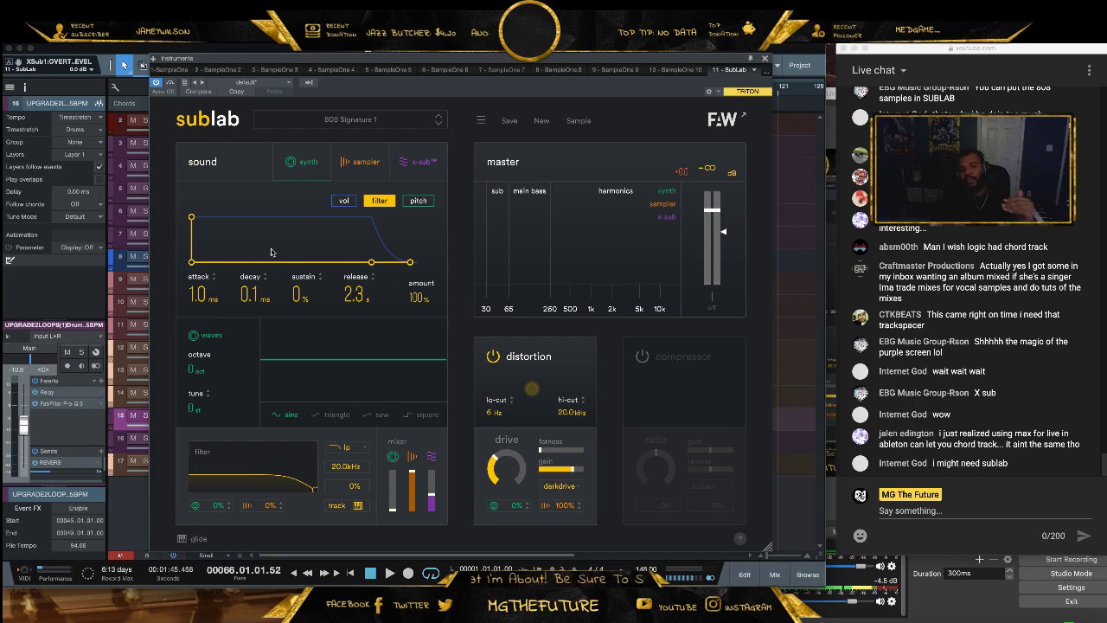
{"action": "left_click", "coordinate": [359, 161]}
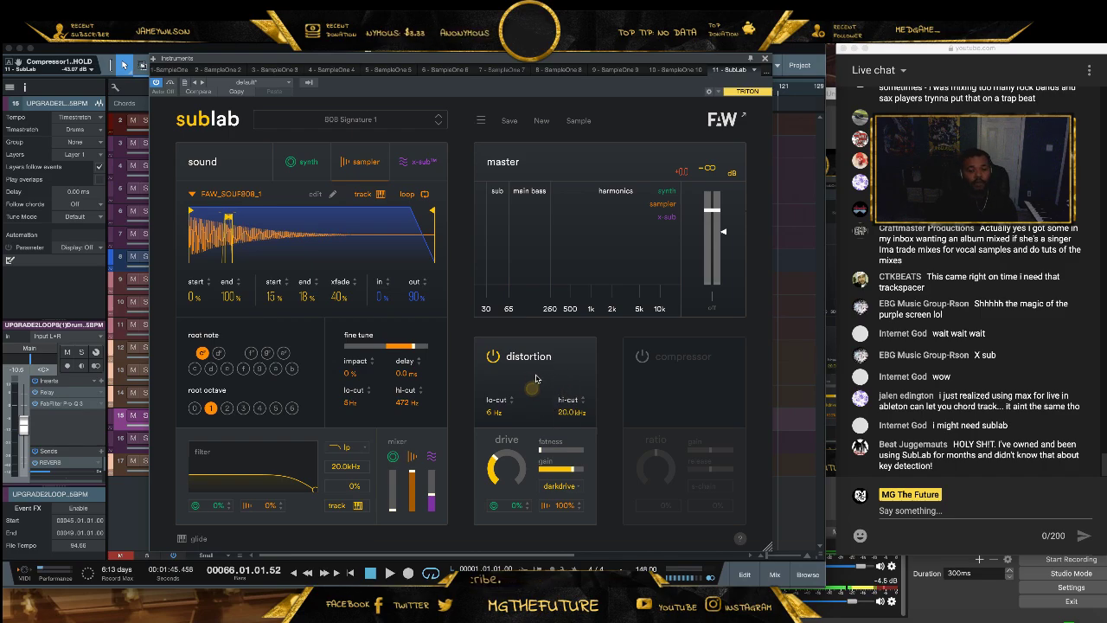
{"action": "left_click", "coordinate": [567, 489]}
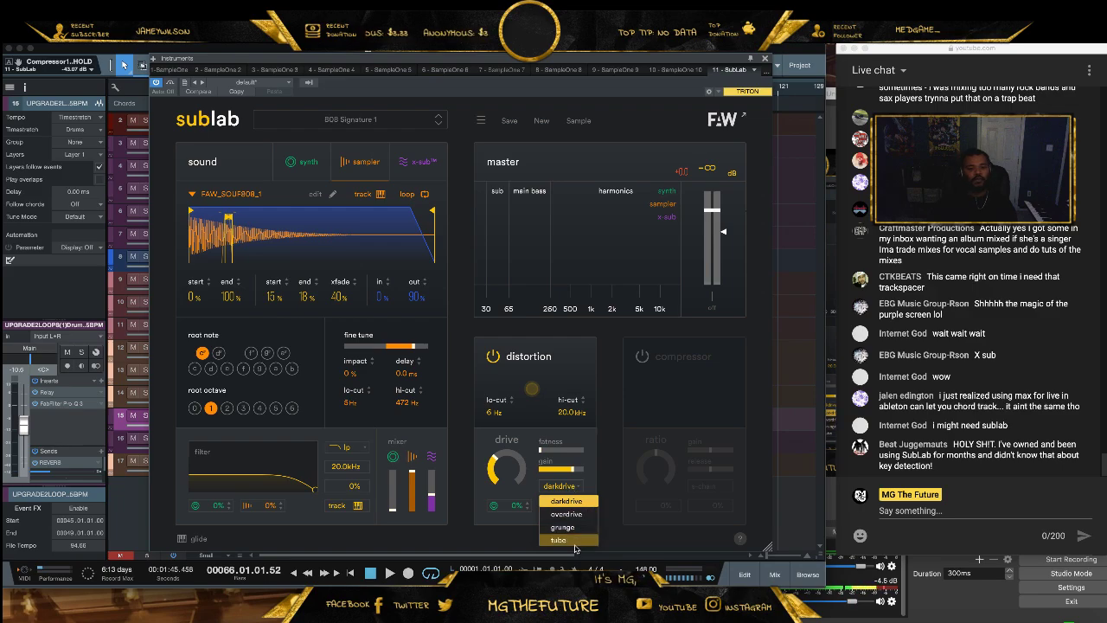
{"action": "left_click", "coordinate": [581, 503]}
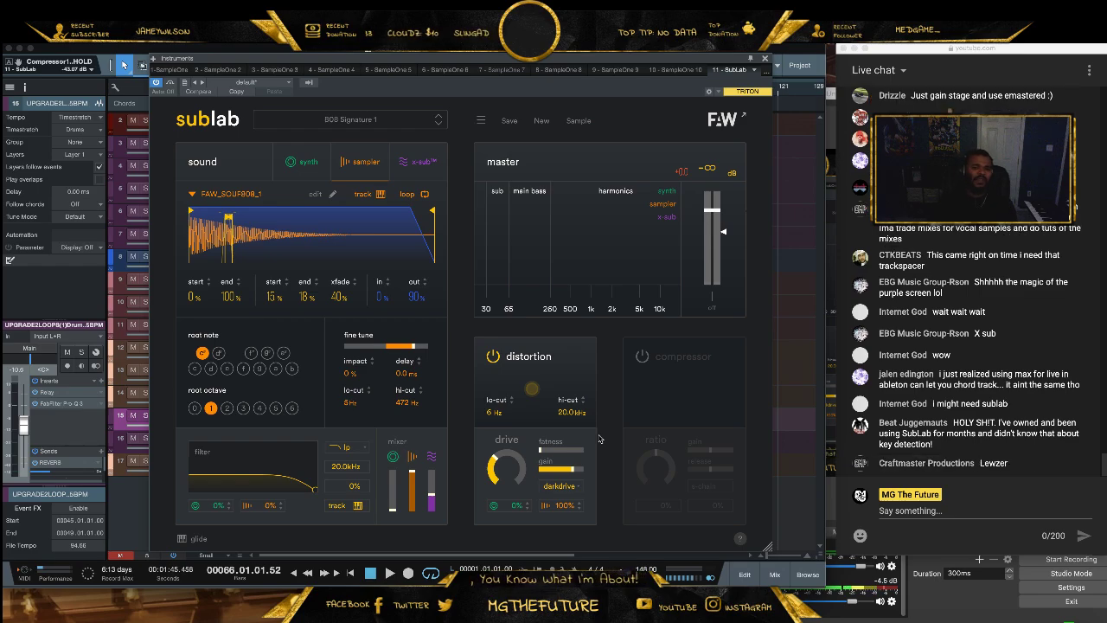
{"action": "left_click", "coordinate": [764, 59]}
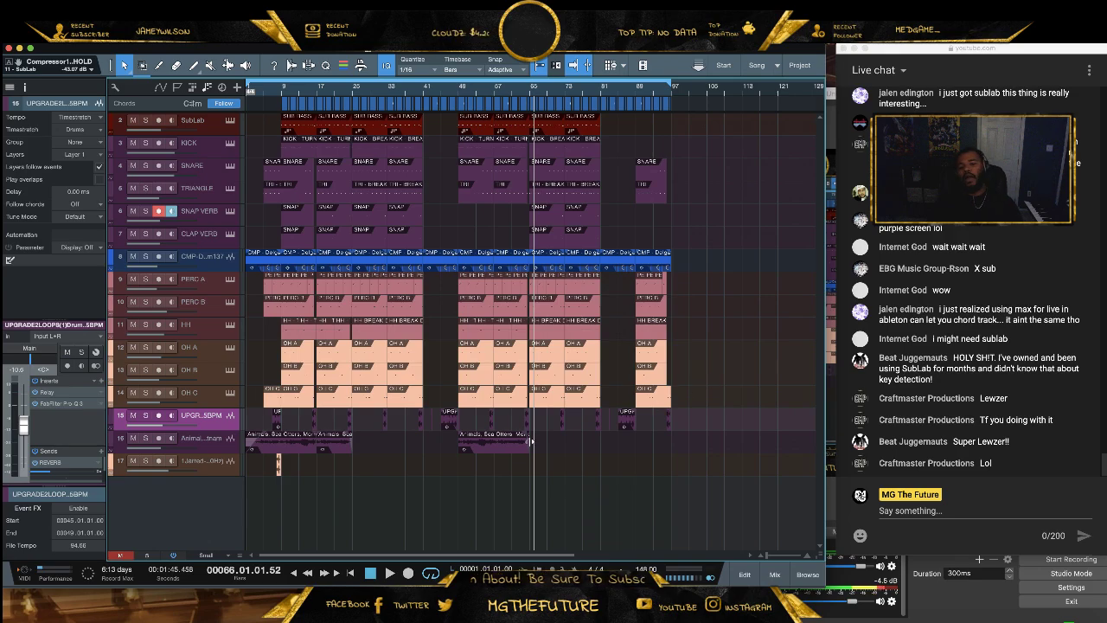
Review the channel settings of the KICK, SNAP VERB and TRIANGLE tracks, ending with KICK selected
{"action": "left_click", "coordinate": [214, 155]}
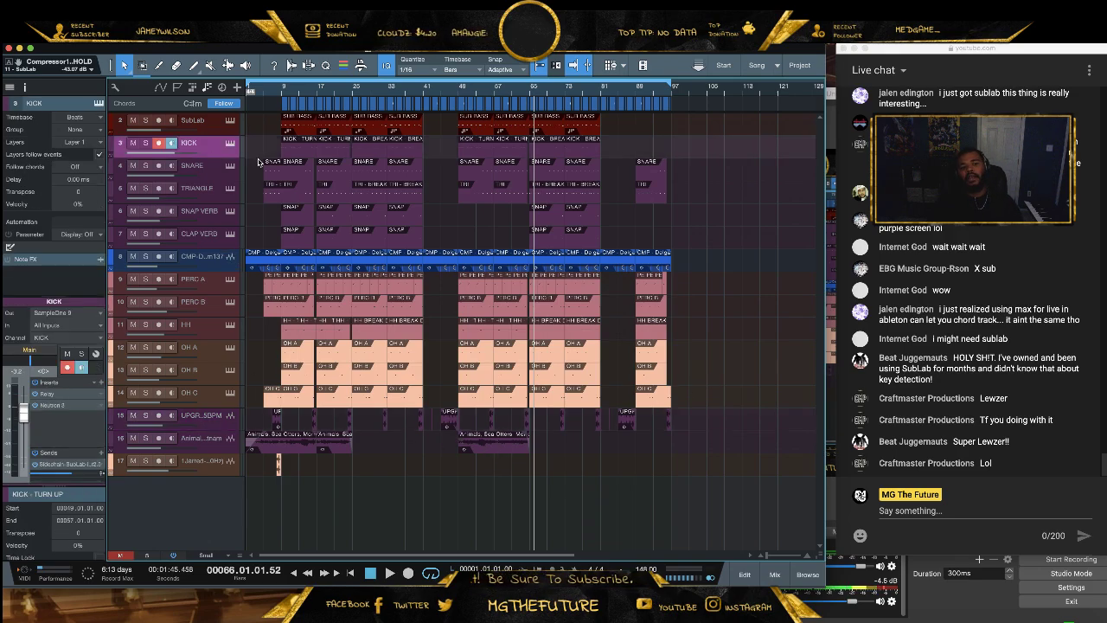
{"action": "left_click", "coordinate": [207, 219]}
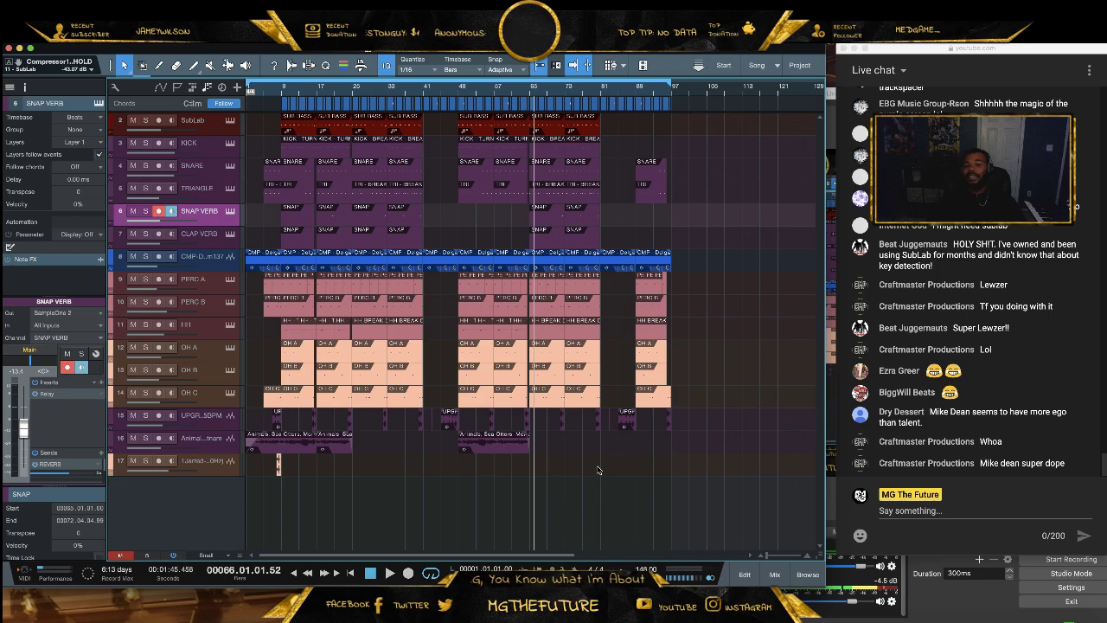
{"action": "left_click", "coordinate": [213, 194]}
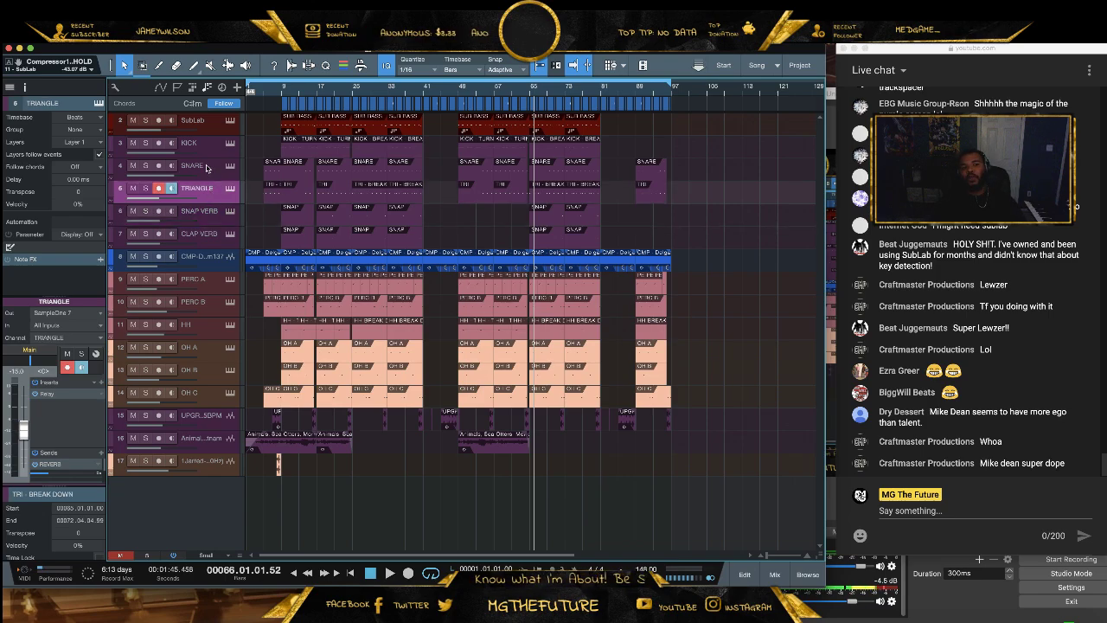
{"action": "left_click", "coordinate": [210, 151]}
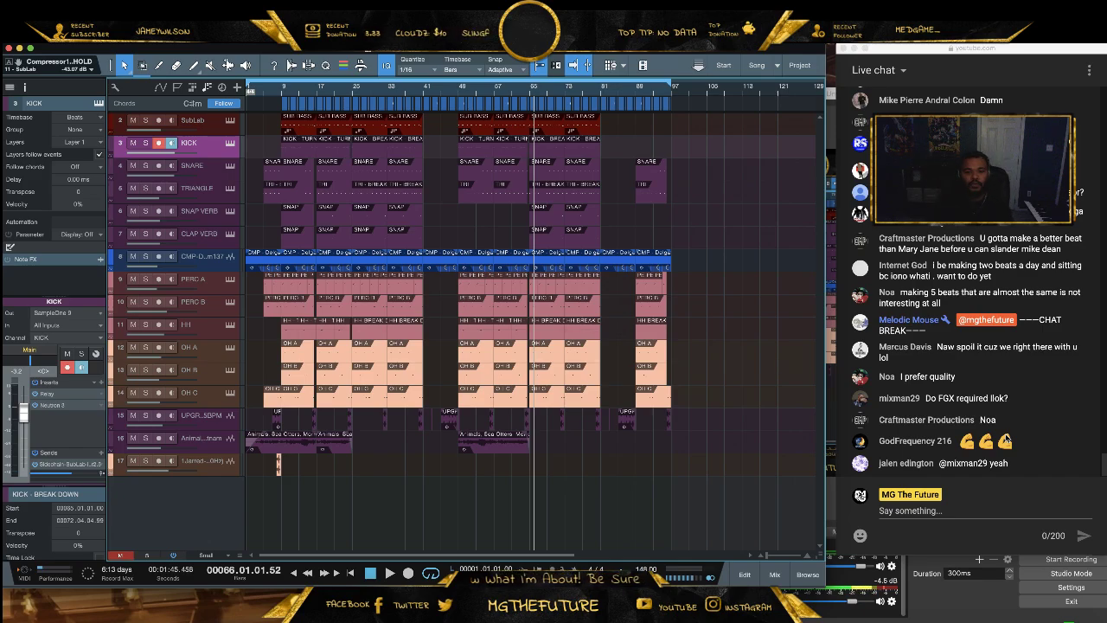
Play the song while reading back through the YouTube live chat and returning to its newest messages
{"action": "key", "text": "space"}
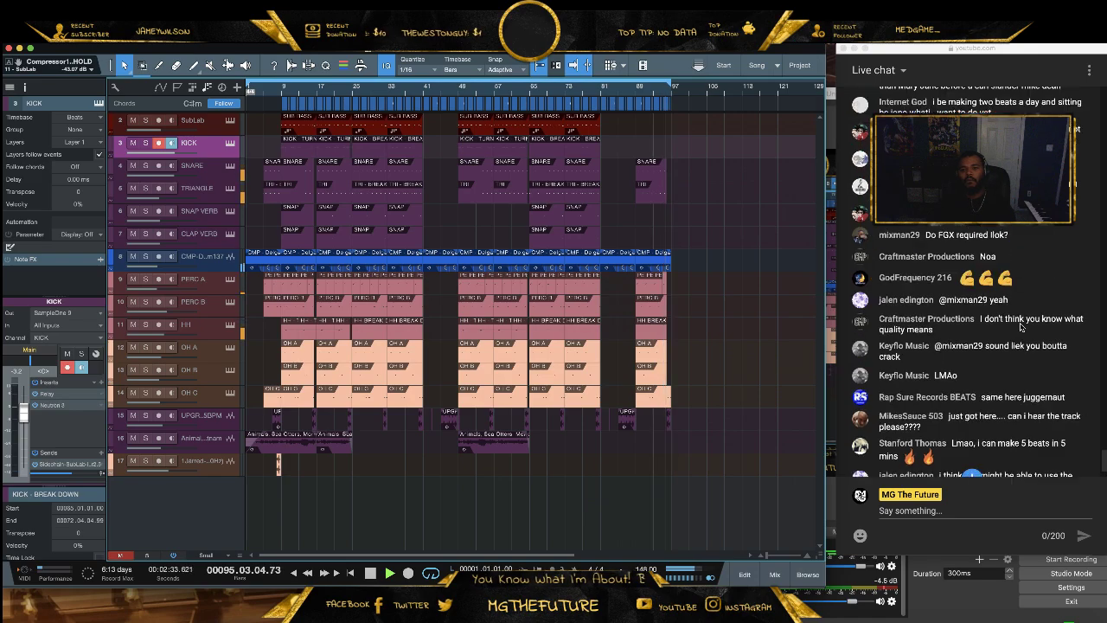
{"action": "scroll", "coordinate": [1029, 328], "scroll_direction": "up", "scroll_amount": 5}
{"action": "scroll", "coordinate": [1034, 329], "scroll_direction": "up", "scroll_amount": 1}
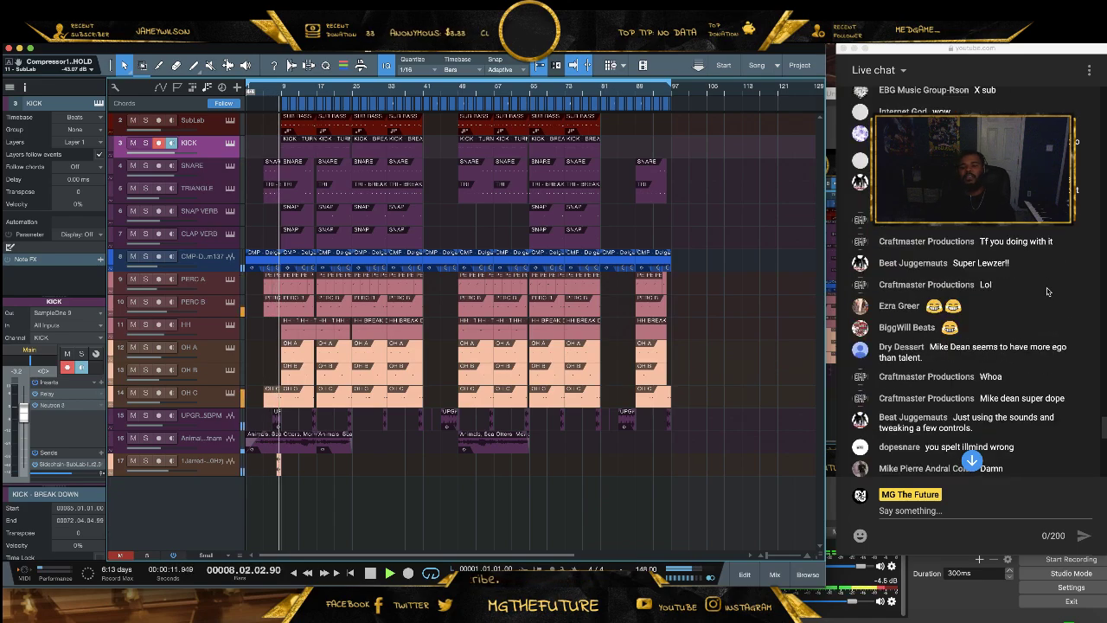
{"action": "scroll", "coordinate": [1056, 289], "scroll_direction": "down", "scroll_amount": 3}
{"action": "scroll", "coordinate": [1018, 319], "scroll_direction": "up", "scroll_amount": 1}
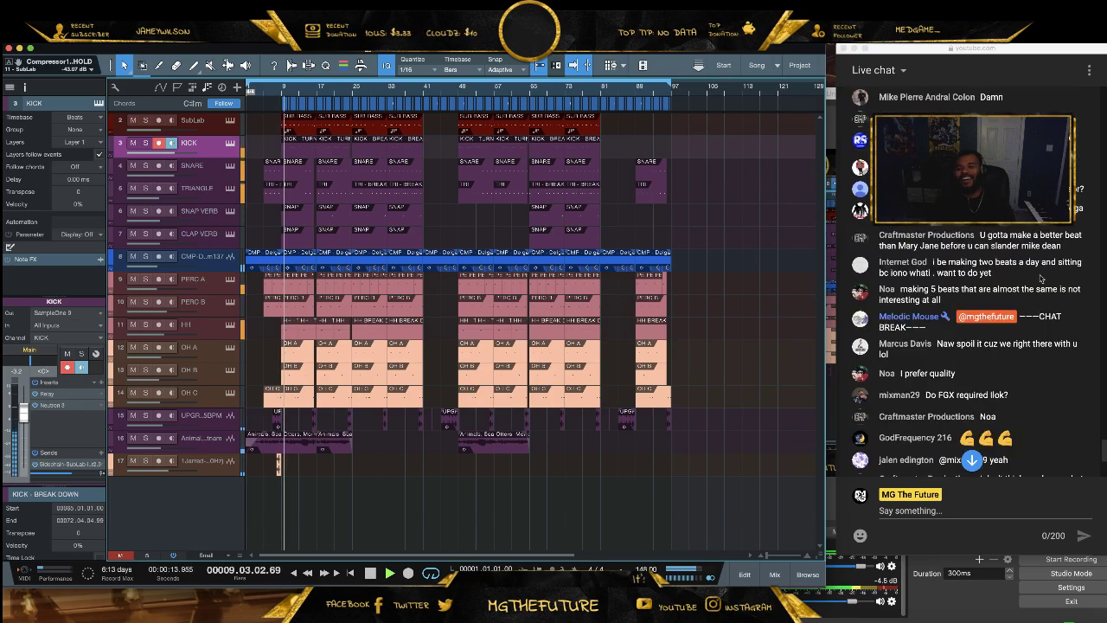
{"action": "scroll", "coordinate": [1008, 285], "scroll_direction": "down", "scroll_amount": 5}
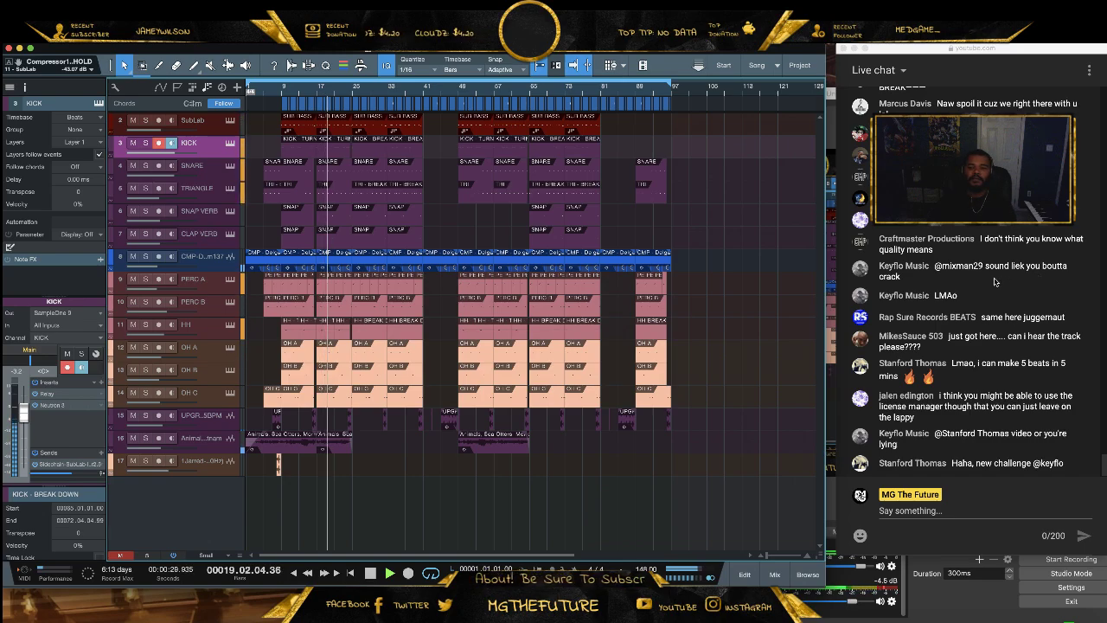
Stop playback, mute the CMP-Delgate track, and move the selected chord track events to bar 105
{"action": "key", "text": "space"}
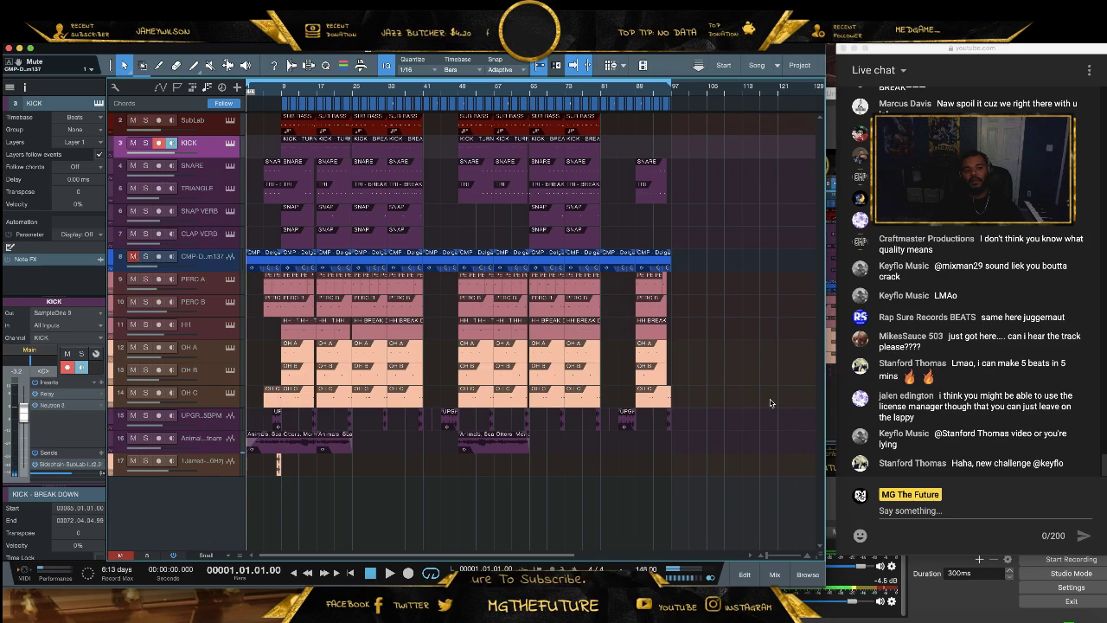
{"action": "left_click_drag", "start_coordinate": [702, 105], "coordinate": [298, 108]}
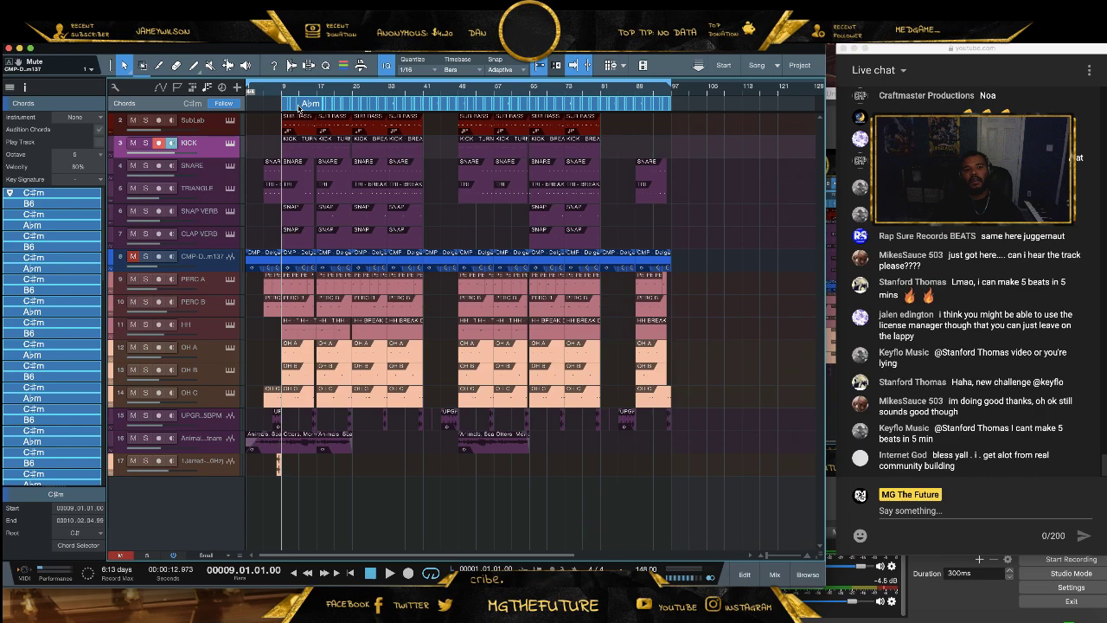
{"action": "left_click", "coordinate": [582, 90]}
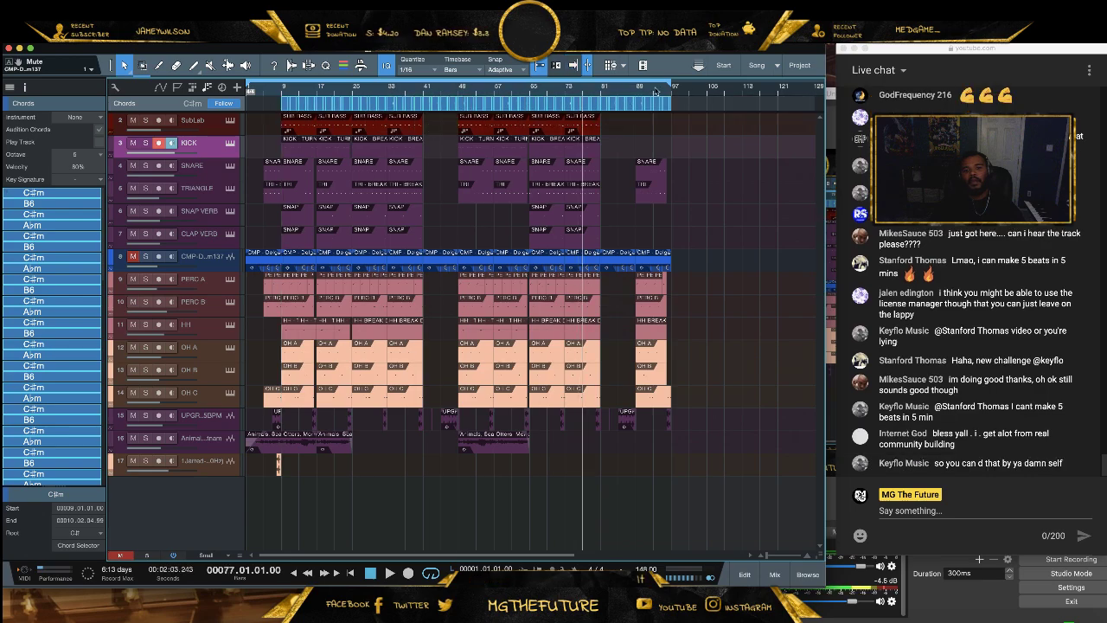
{"action": "left_click", "coordinate": [706, 103]}
{"action": "key", "text": "ctrl+v"}
{"action": "key", "text": "space"}
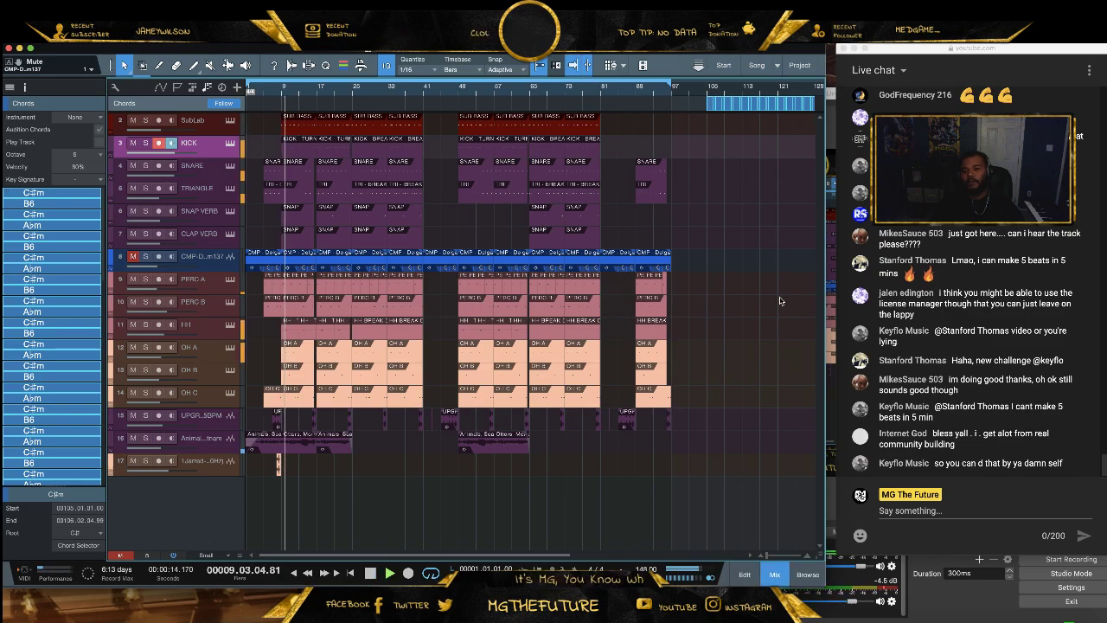
Browse the Loop Pack Sundays Vol. 41 files and compare the MGTF BRICK SQUAD, NEXTEL RAP, POWER BALLAD and 2020 DISCO loops, ending on BRICK SQUAD
{"action": "left_click", "coordinate": [775, 574]}
{"action": "left_click", "coordinate": [809, 576]}
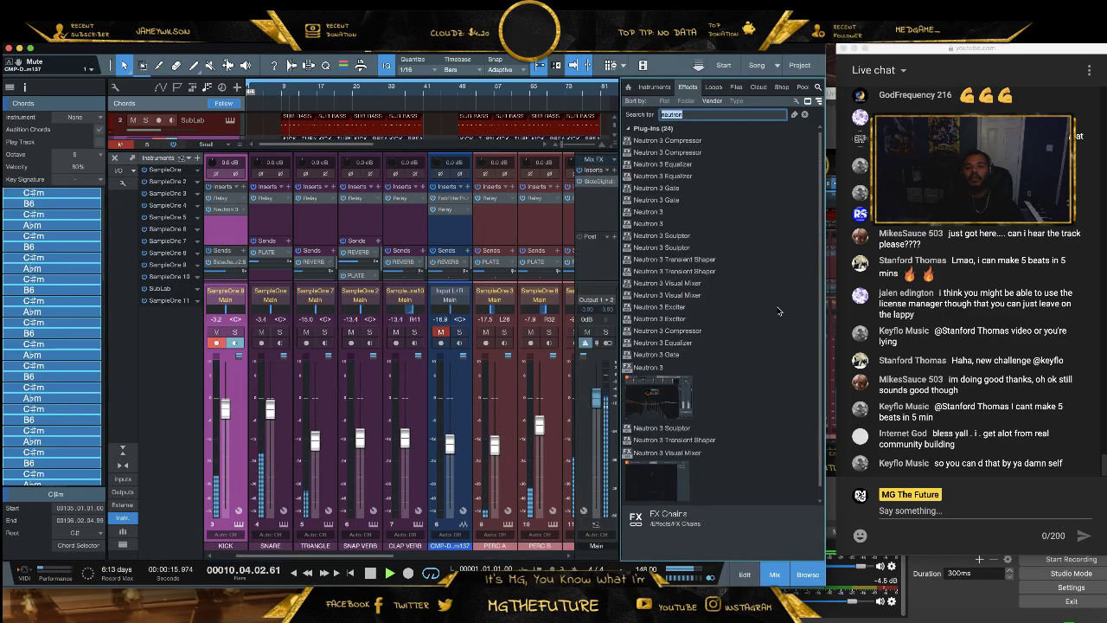
{"action": "left_click", "coordinate": [736, 87]}
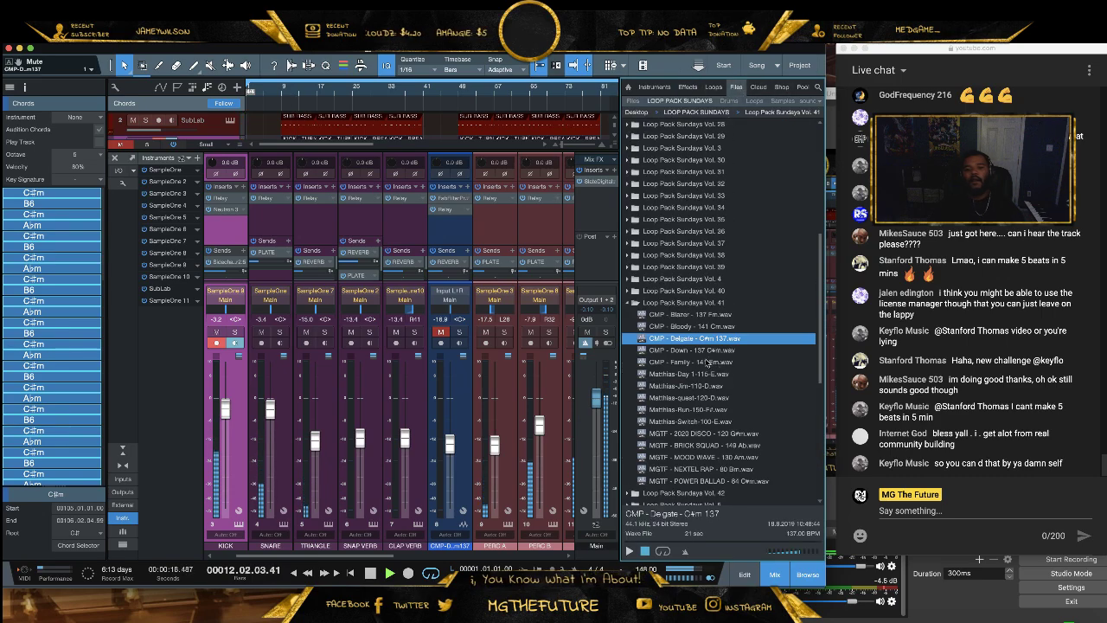
{"action": "left_click", "coordinate": [699, 446]}
{"action": "left_click", "coordinate": [636, 549]}
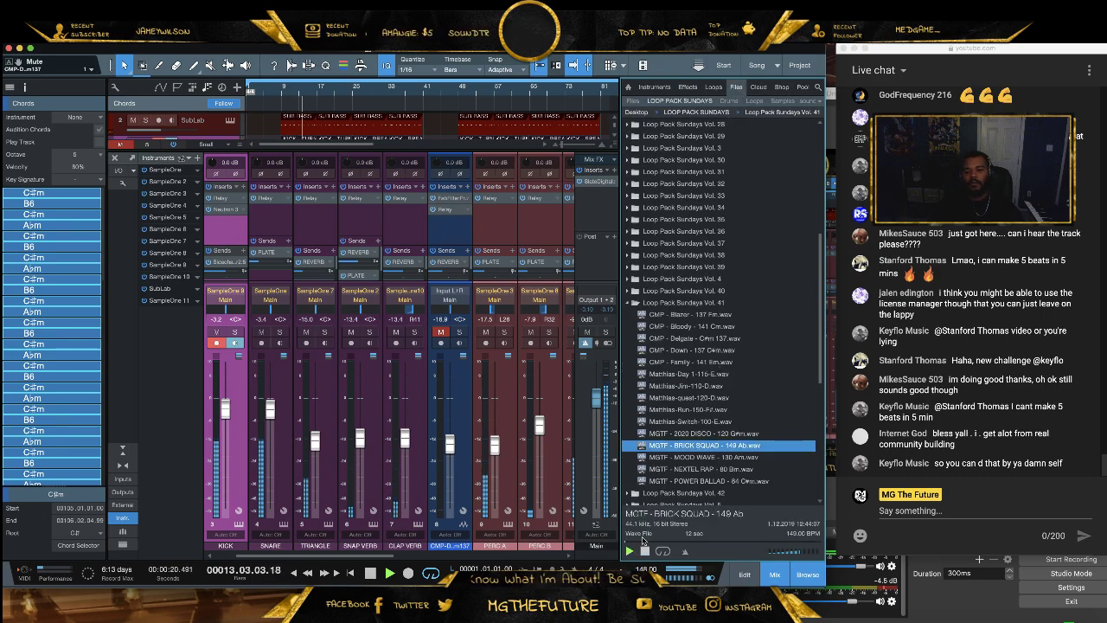
{"action": "left_click", "coordinate": [705, 470]}
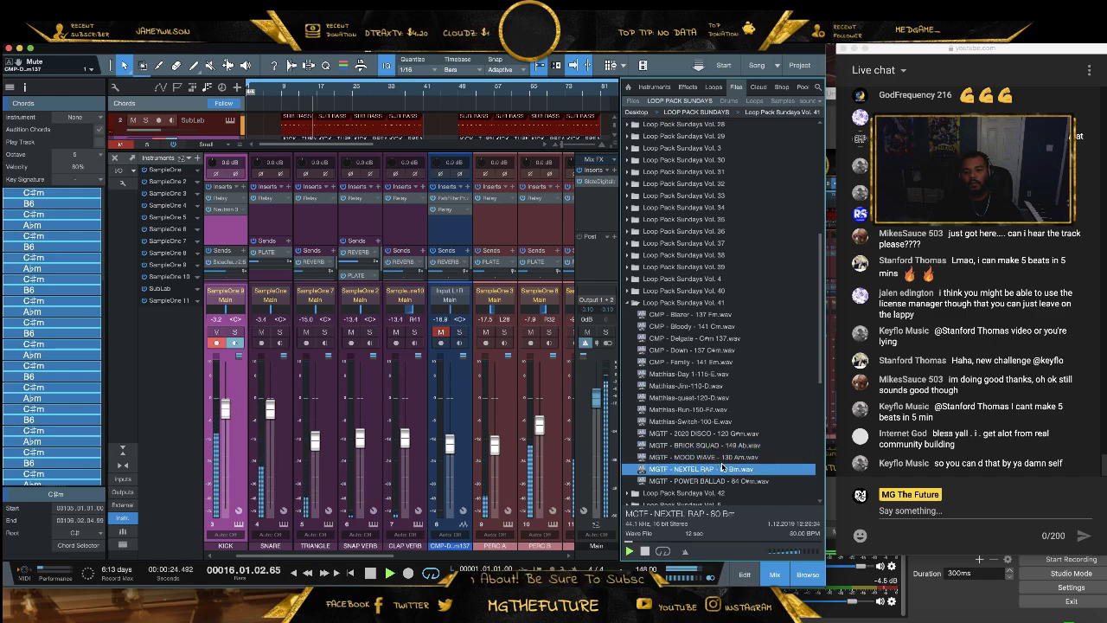
{"action": "left_click", "coordinate": [703, 482]}
{"action": "left_click", "coordinate": [704, 433]}
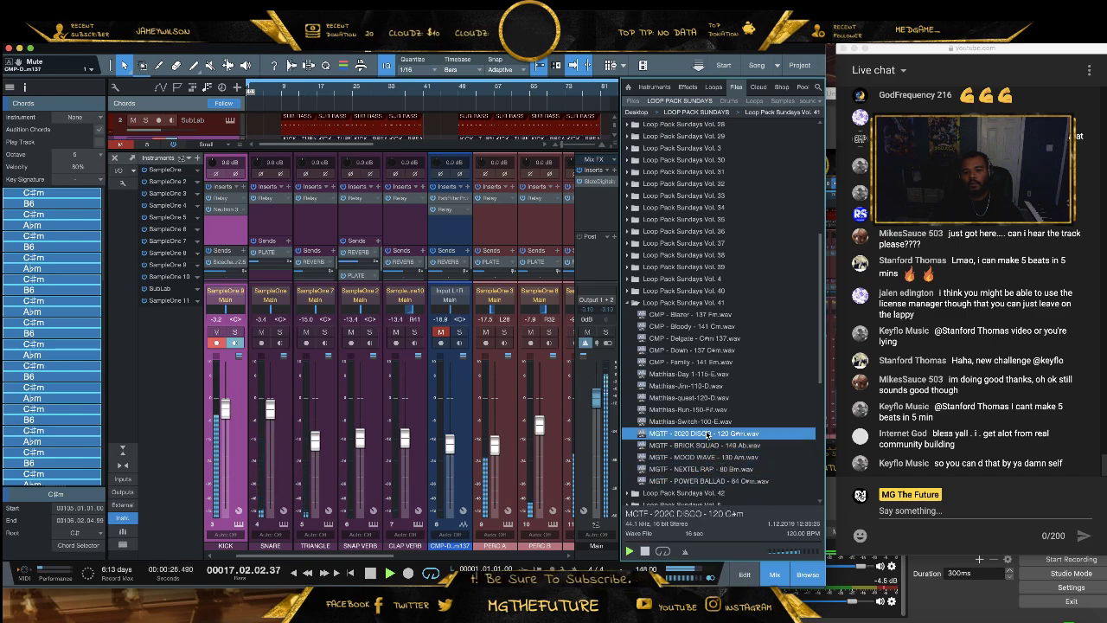
{"action": "left_click", "coordinate": [703, 448]}
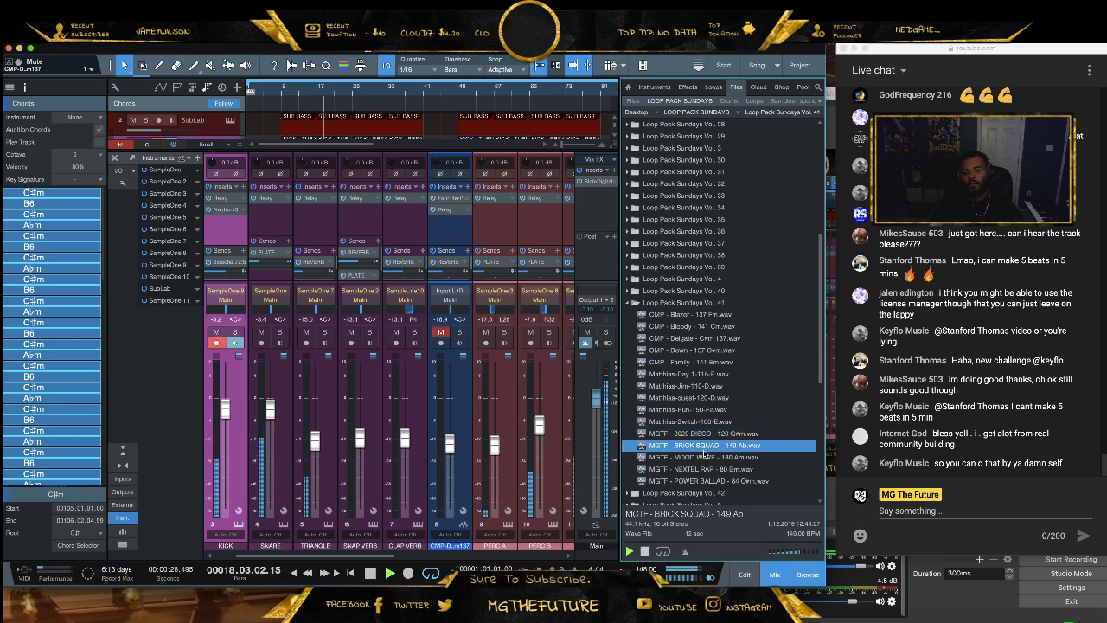
Add the MGTF - BRICK SQUAD - 149 Ab loop on a new track at bar 9 and play it with the drums
{"action": "left_click", "coordinate": [777, 574]}
{"action": "left_click_drag", "start_coordinate": [703, 444], "coordinate": [318, 496]}
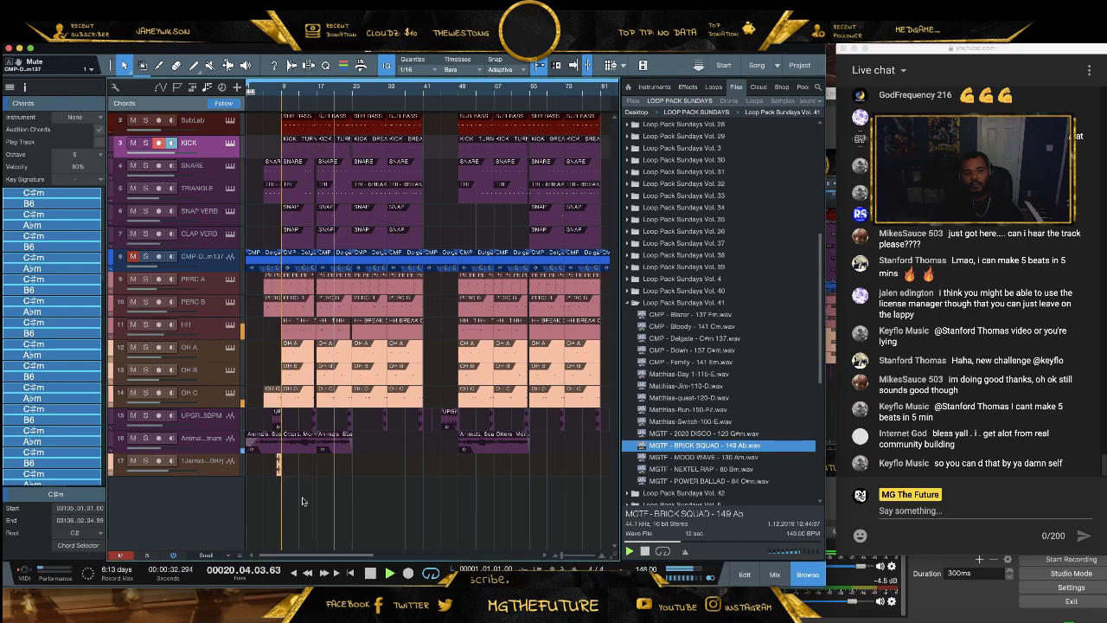
{"action": "left_click_drag", "start_coordinate": [281, 92], "coordinate": [329, 43]}
{"action": "key", "text": "space"}
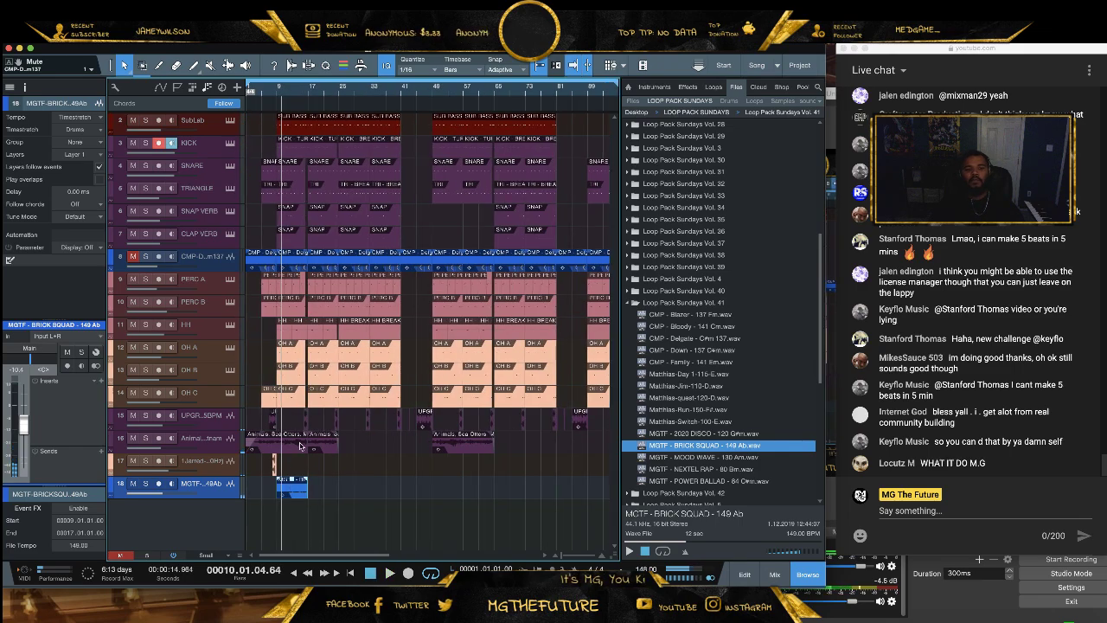
Bounce the BRICK SQUAD event at bar 9 to a new track
{"action": "right_click", "coordinate": [291, 487]}
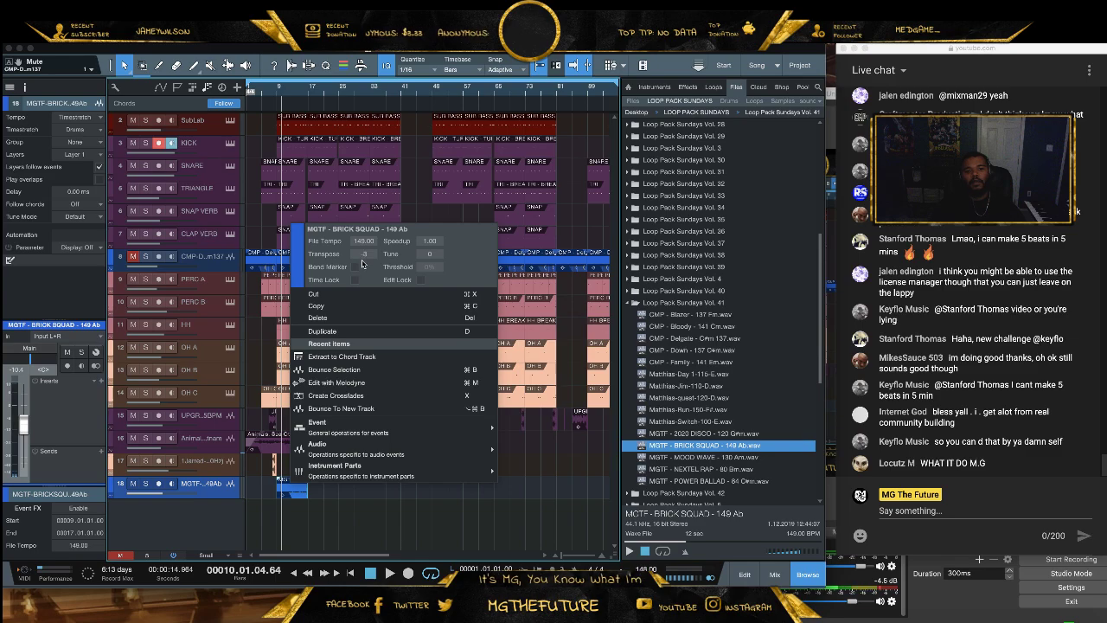
{"action": "left_click", "coordinate": [475, 535]}
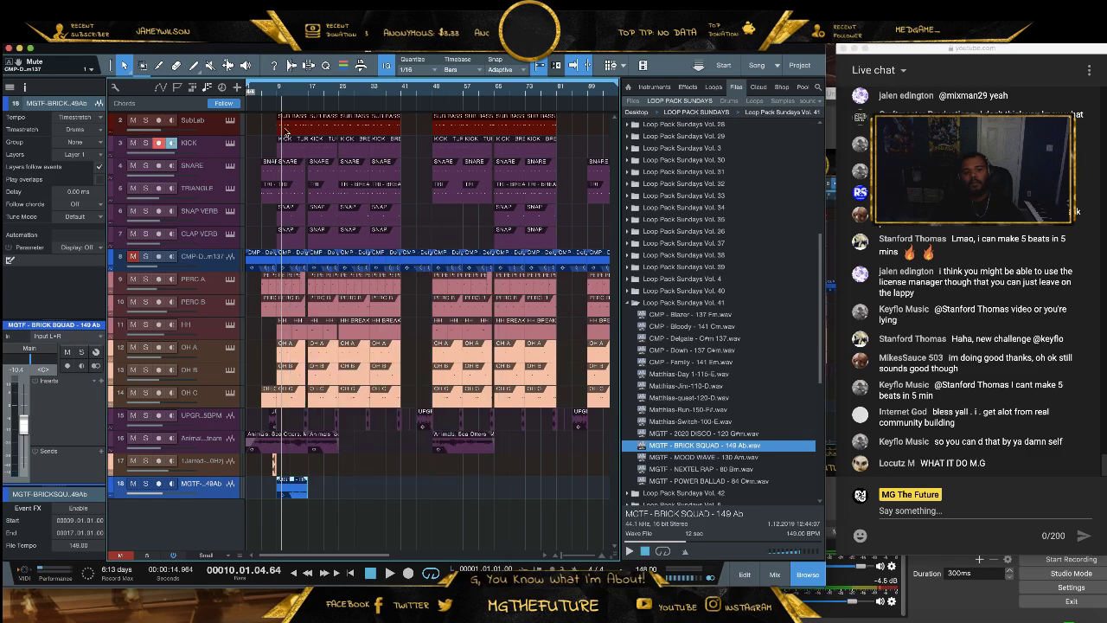
{"action": "key", "text": "e"}
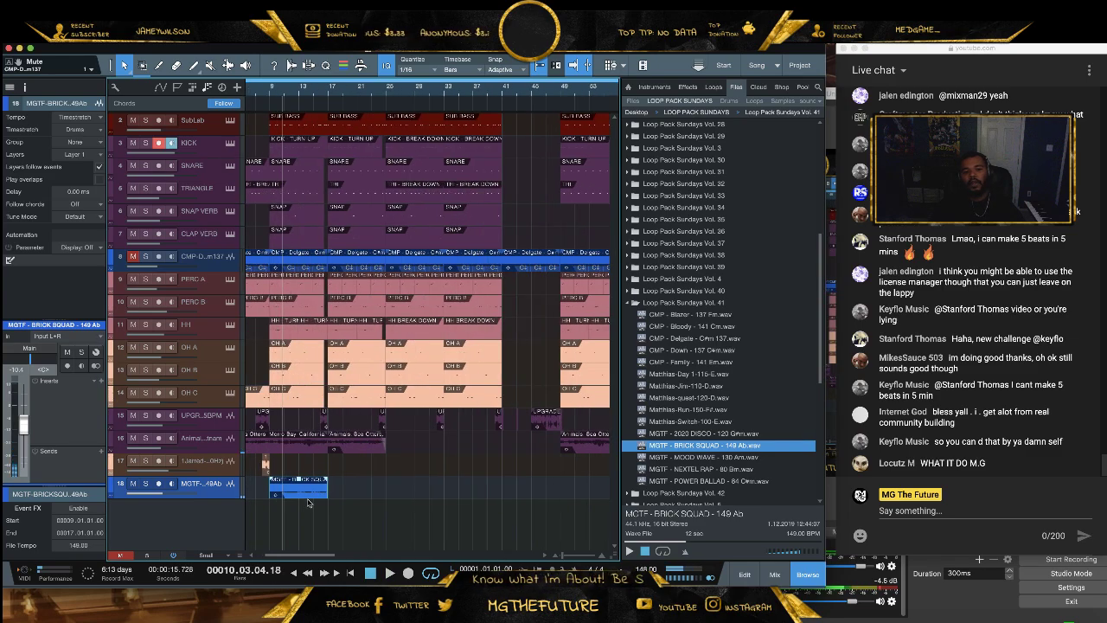
{"action": "right_click", "coordinate": [308, 502]}
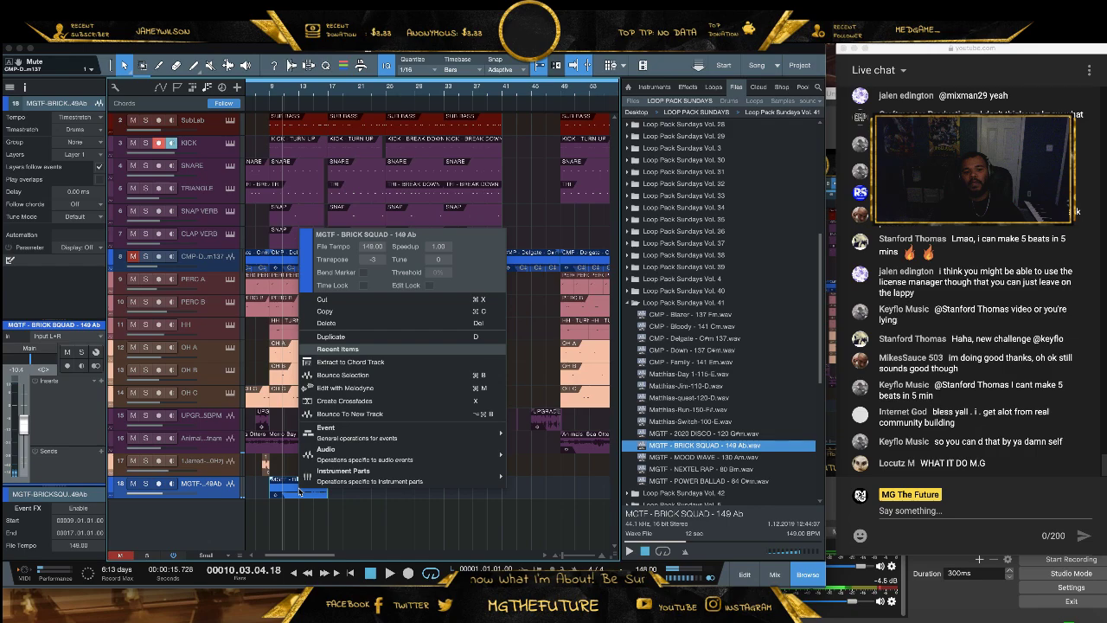
{"action": "left_click", "coordinate": [355, 417]}
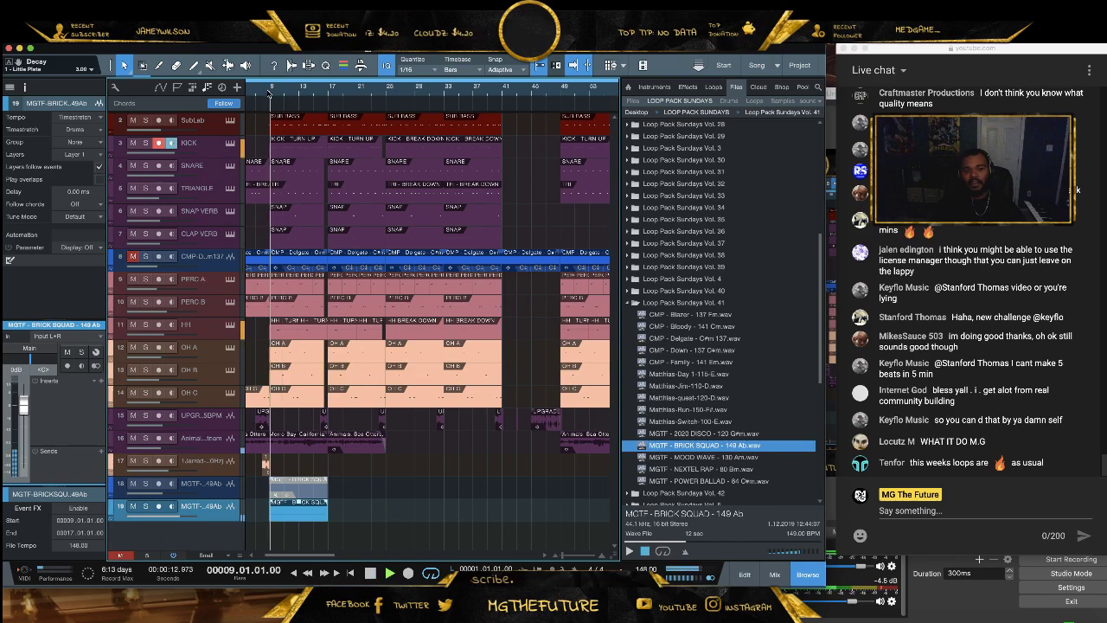
Unmute the original BRICK SQUAD event on track 18 and mute the bounced copy's track
{"action": "right_click", "coordinate": [295, 489]}
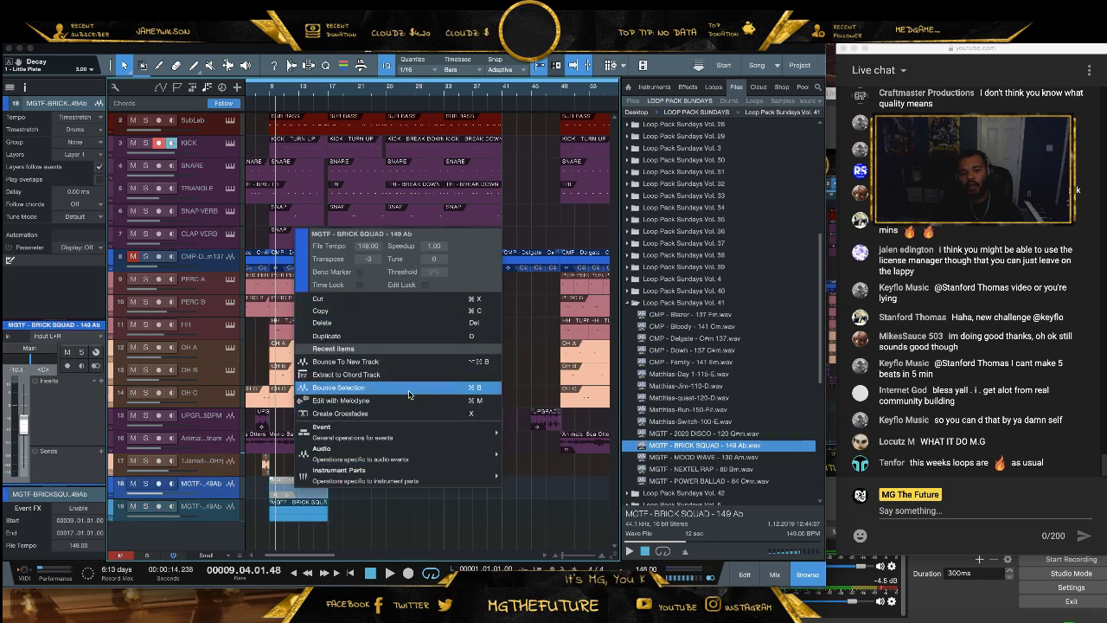
{"action": "mouse_move", "coordinate": [450, 430]}
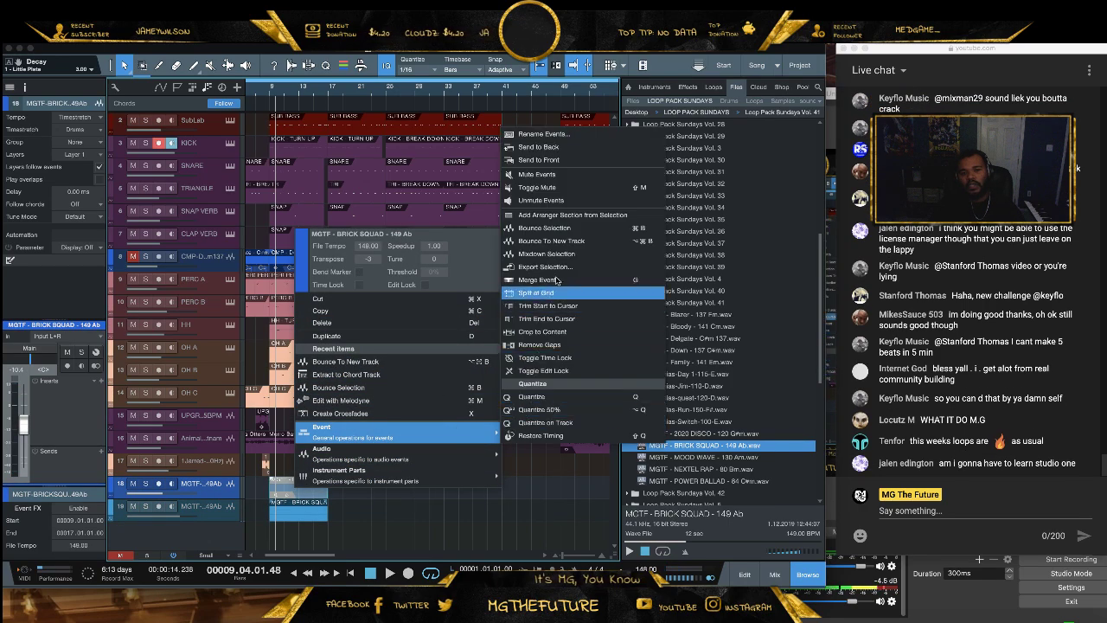
{"action": "left_click", "coordinate": [547, 185]}
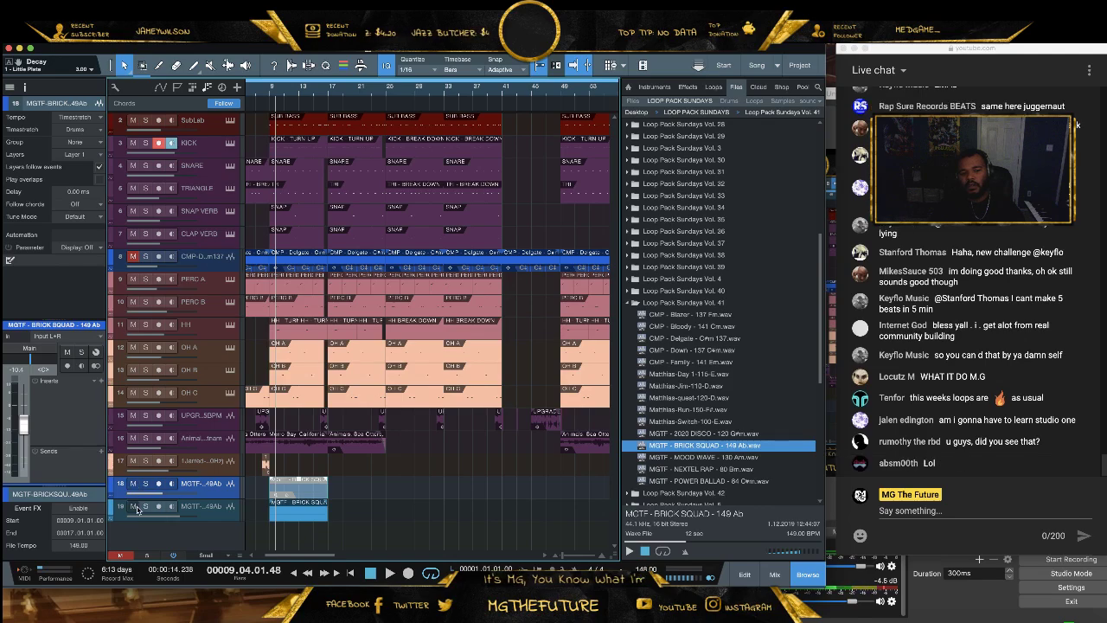
{"action": "right_click", "coordinate": [284, 489]}
{"action": "mouse_move", "coordinate": [403, 451]}
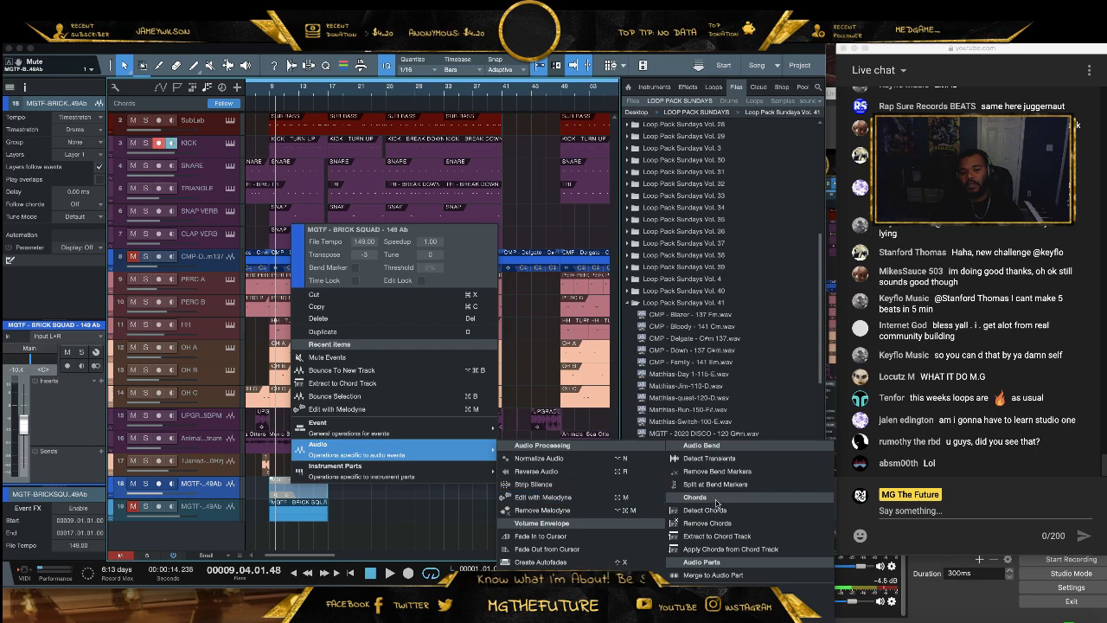
{"action": "mouse_move", "coordinate": [389, 426]}
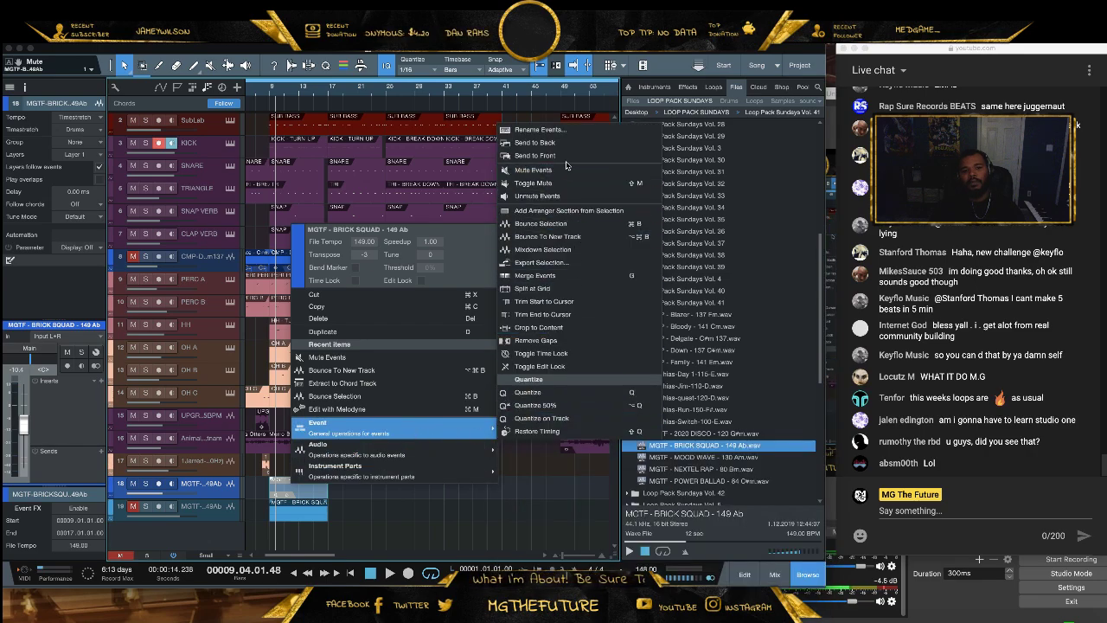
{"action": "left_click", "coordinate": [545, 197]}
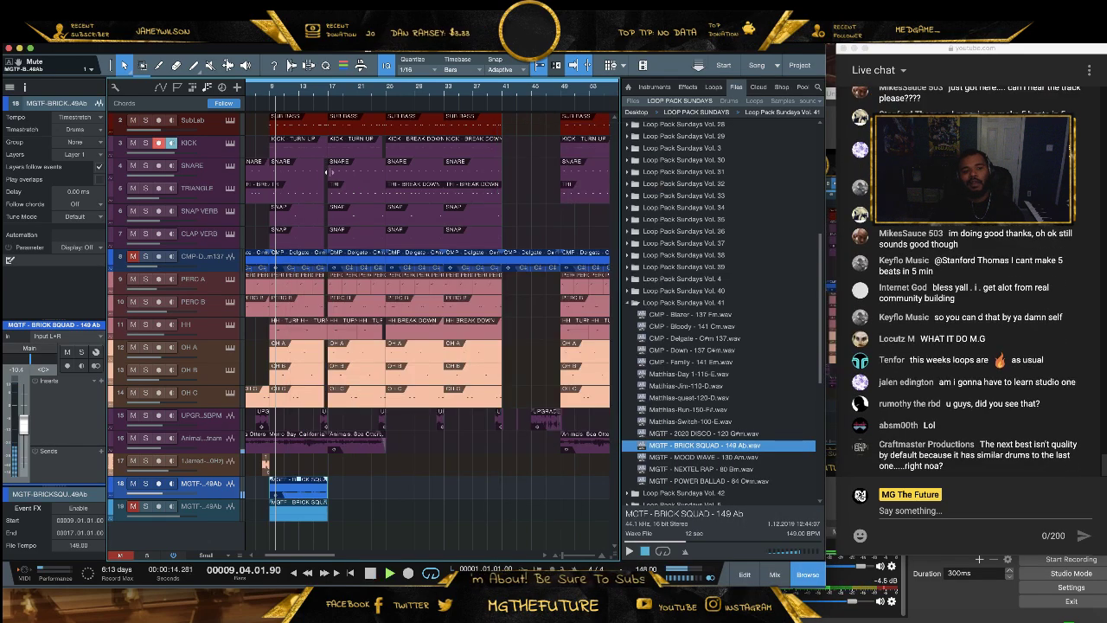
Compare the original and bounced BRICK SQUAD tracks by soloing each in turn during playback, then clear the solos
{"action": "left_click", "coordinate": [146, 506]}
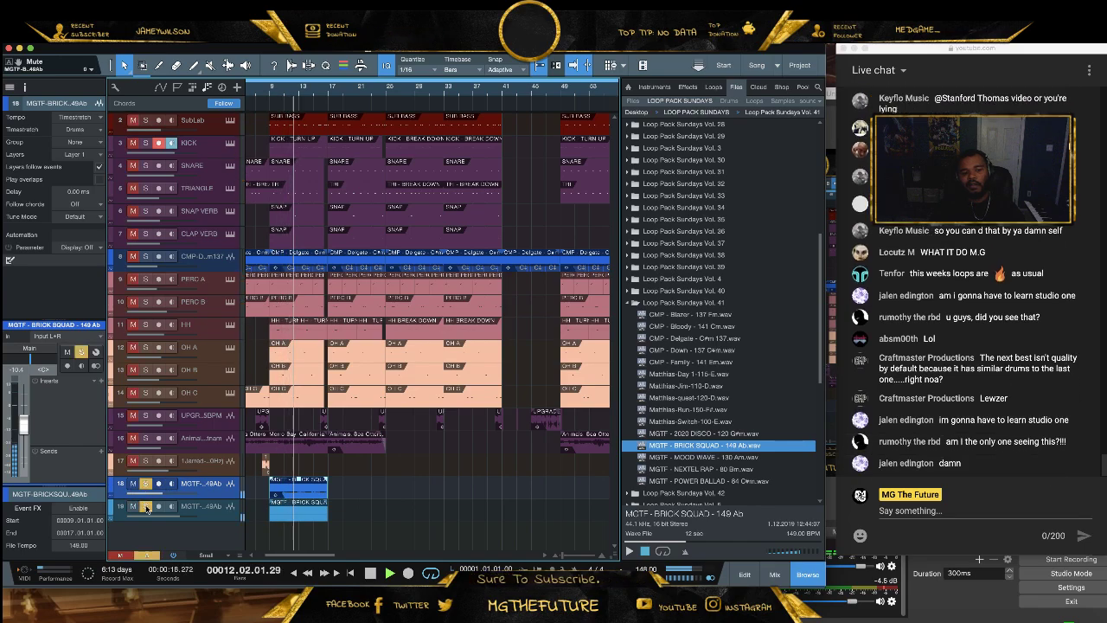
{"action": "key", "text": "s"}
{"action": "key", "text": "m"}
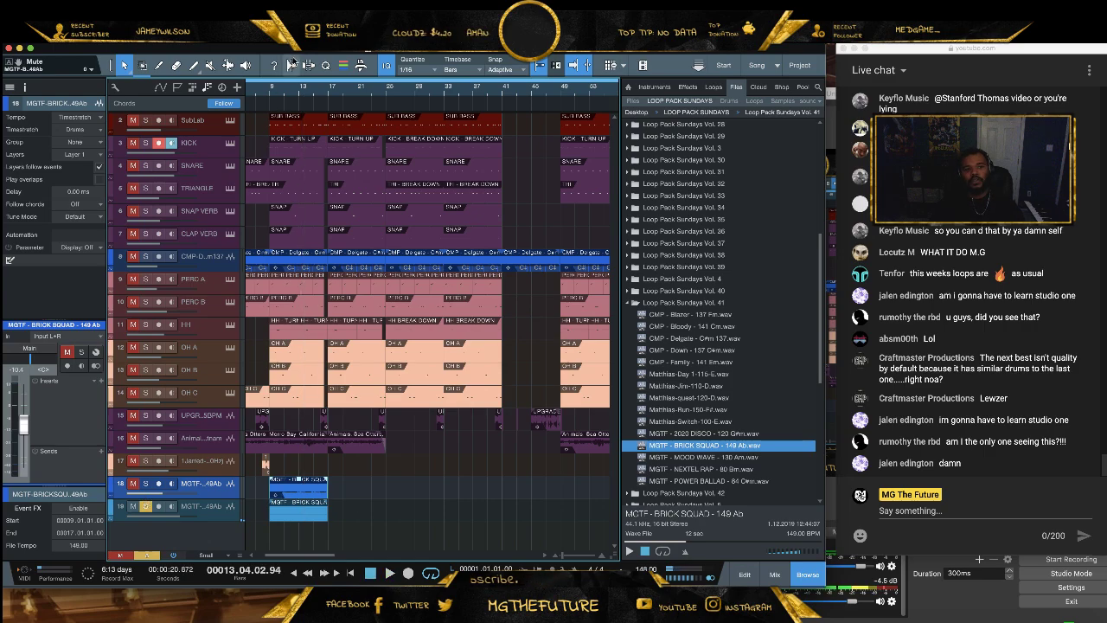
{"action": "left_click_drag", "start_coordinate": [285, 90], "coordinate": [287, 129]}
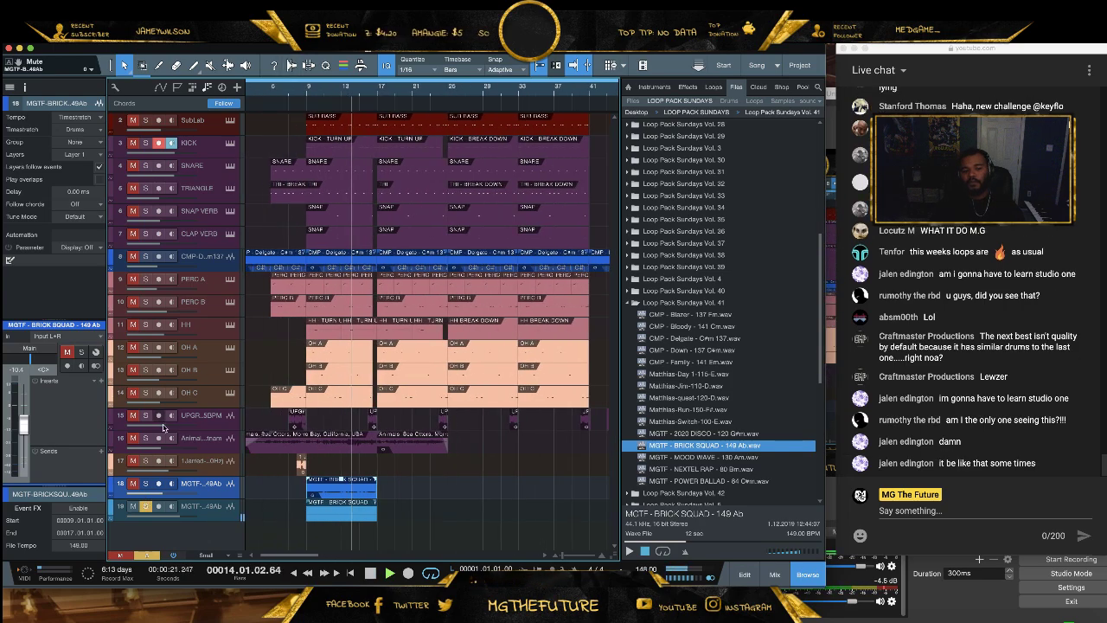
{"action": "left_click", "coordinate": [145, 483]}
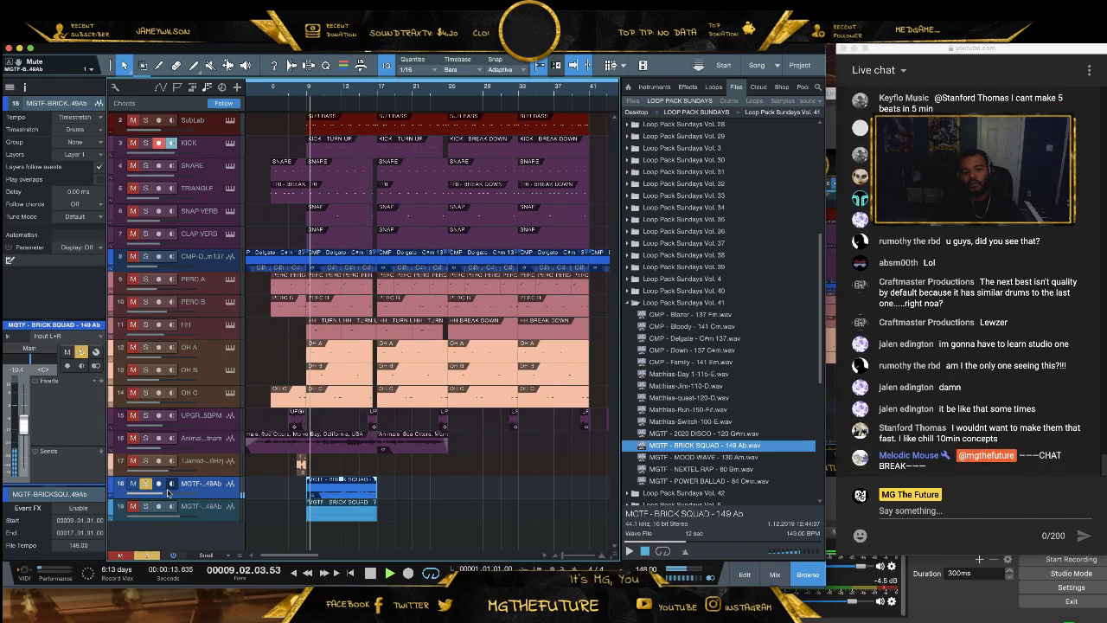
{"action": "left_click", "coordinate": [146, 506]}
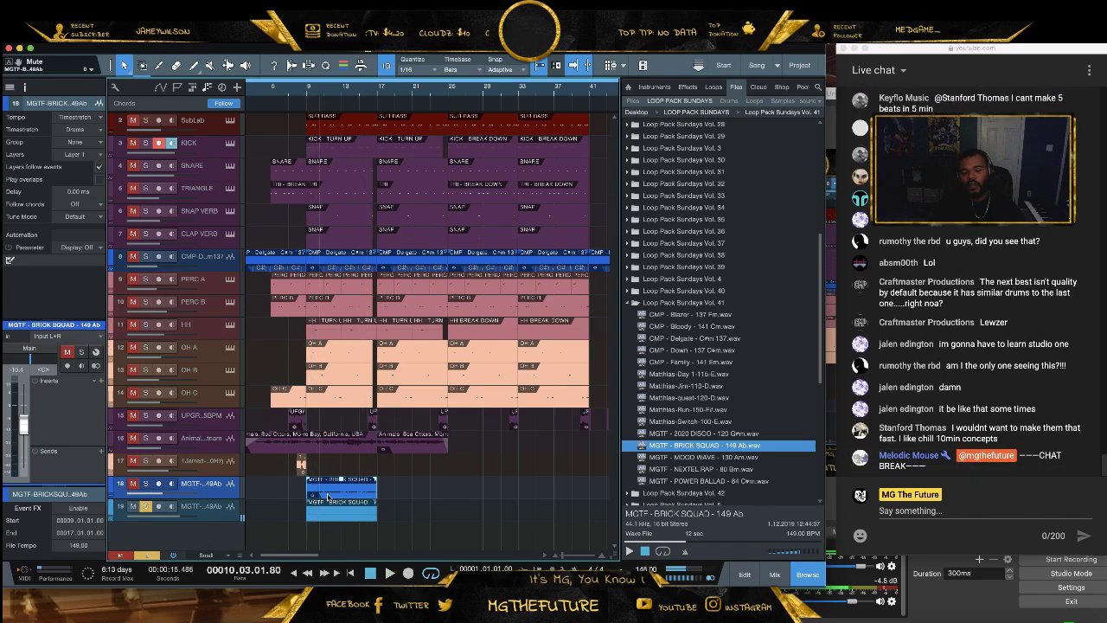
{"action": "left_click", "coordinate": [147, 506]}
{"action": "left_click", "coordinate": [135, 506]}
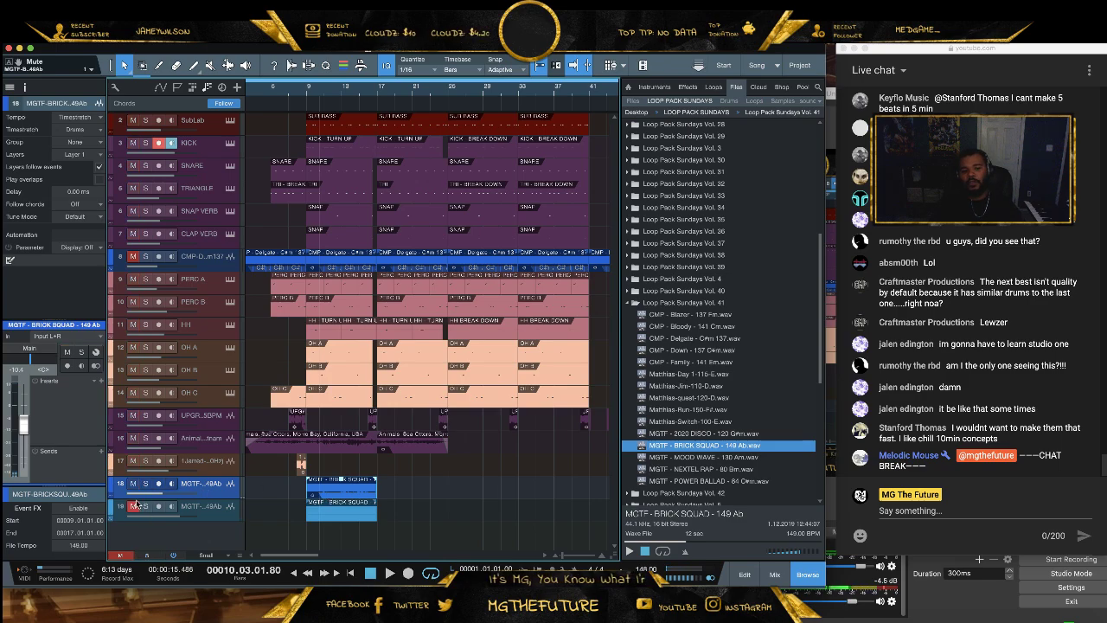
Extract the bounced BRICK SQUAD event's chords to the chord track and duplicate them repeatedly from bar 9 up to bar 97
{"action": "right_click", "coordinate": [326, 517]}
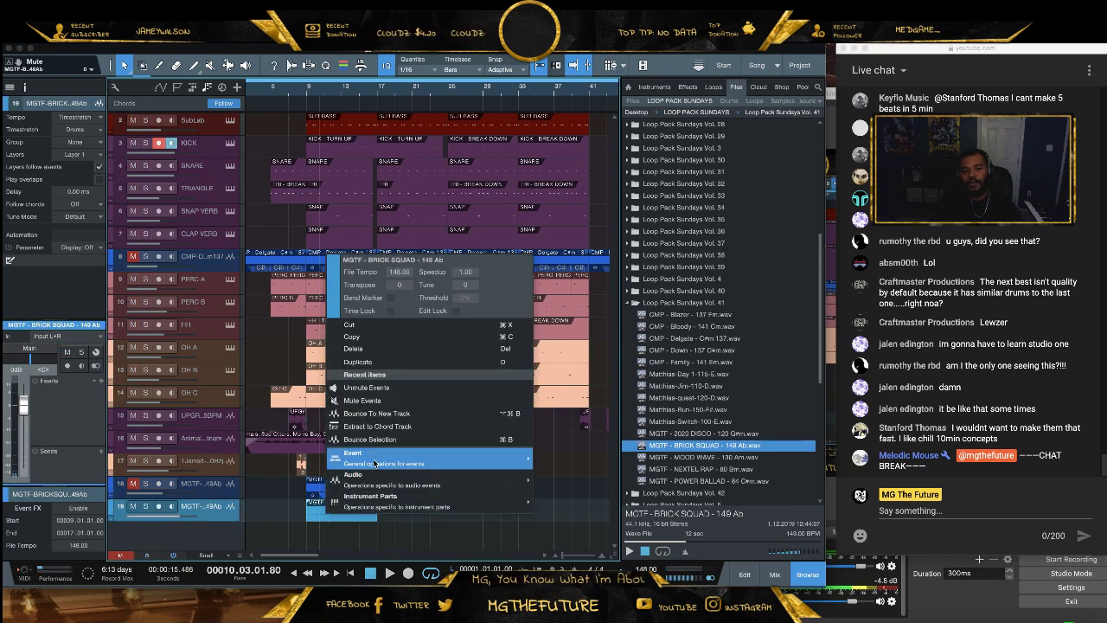
{"action": "left_click", "coordinate": [425, 432]}
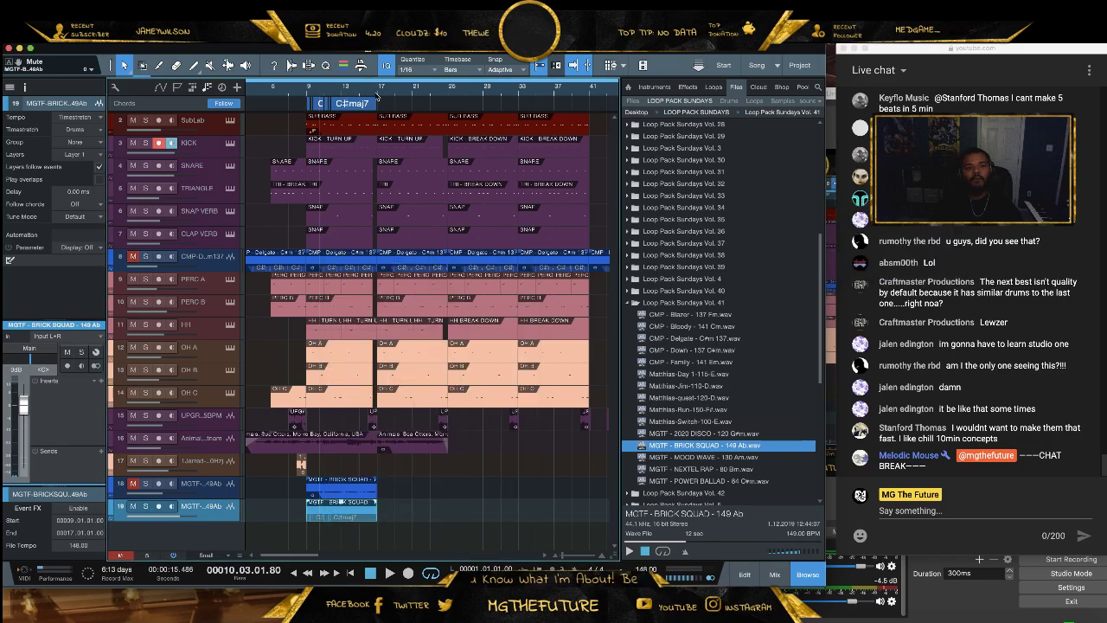
{"action": "left_click", "coordinate": [399, 103]}
{"action": "key", "text": "w"}
{"action": "key", "text": "w"}
{"action": "key", "text": "w"}
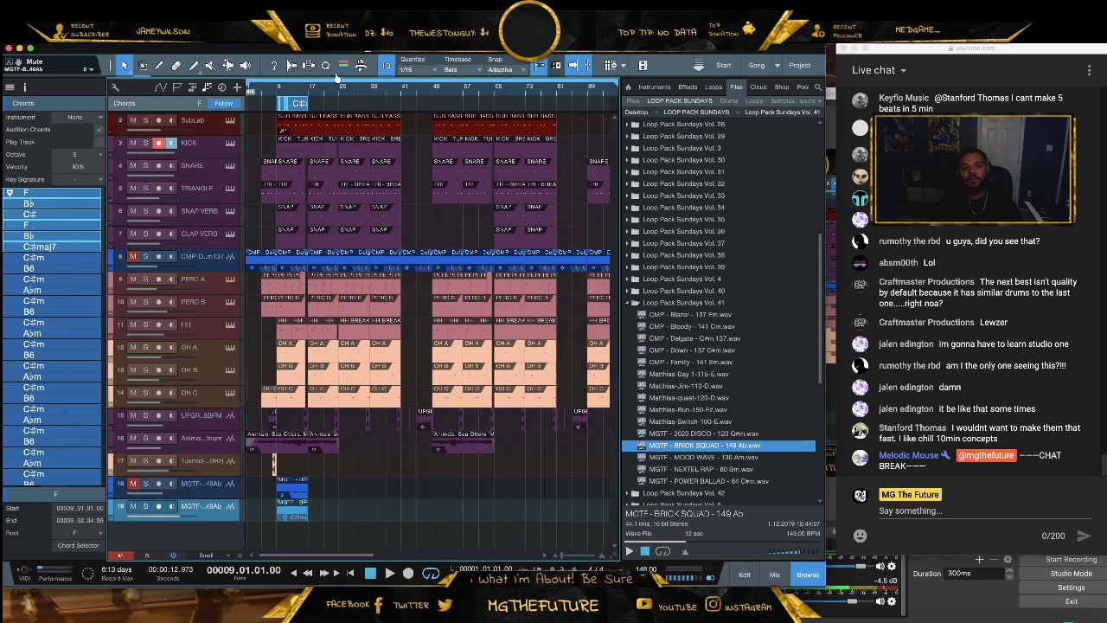
{"action": "key", "text": "w"}
{"action": "key", "text": "d"}
{"action": "key", "text": "d"}
{"action": "key", "text": "d"}
{"action": "key", "text": "d"}
{"action": "key", "text": "d"}
{"action": "key", "text": "d"}
{"action": "key", "text": "d"}
{"action": "key", "text": "d"}
{"action": "key", "text": "d"}
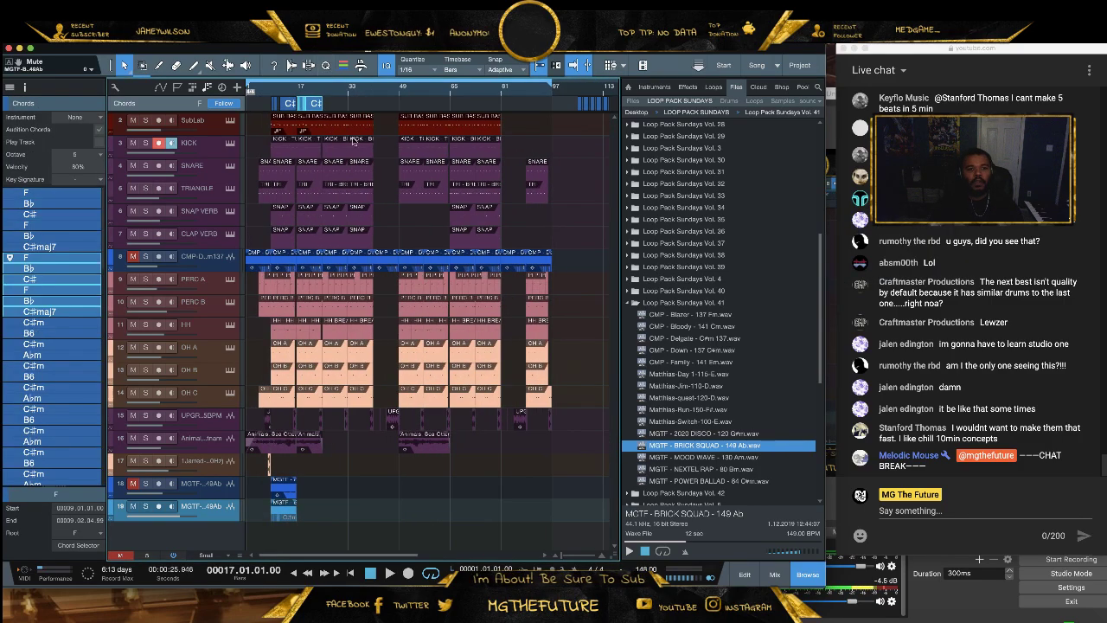
{"action": "key", "text": "d"}
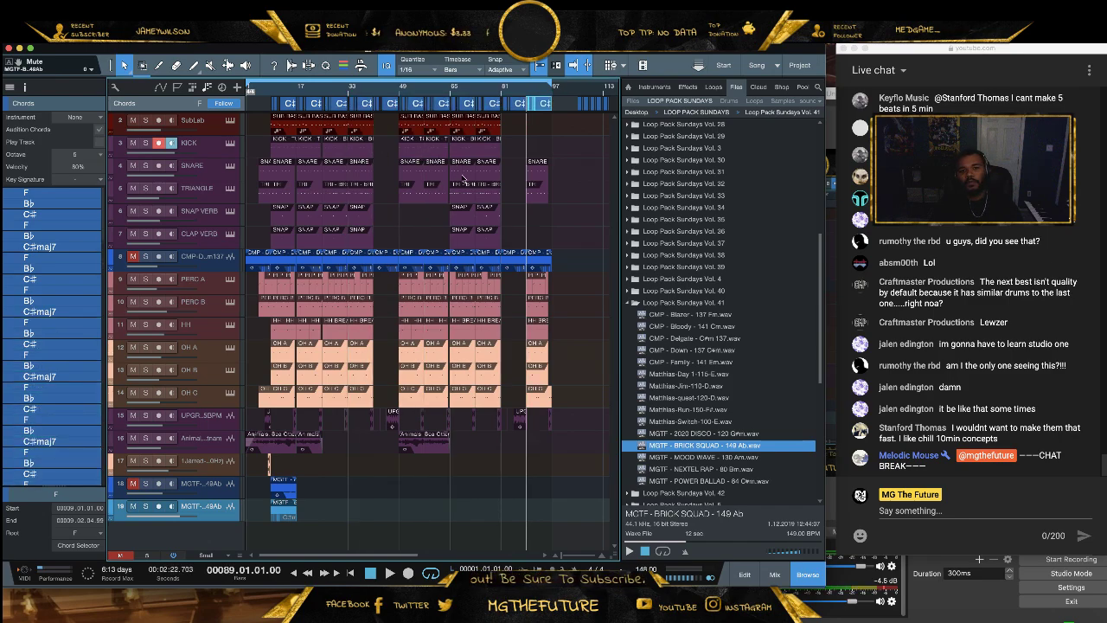
Duplicate the bounced BRICK SQUAD event repeatedly up to bar 97 and copy it to bar 1 for the intro
{"action": "left_click", "coordinate": [286, 513]}
{"action": "key", "text": "d"}
{"action": "key", "text": "d"}
{"action": "key", "text": "d"}
{"action": "key", "text": "d"}
{"action": "key", "text": "d"}
{"action": "key", "text": "d"}
{"action": "key", "text": "d"}
{"action": "key", "text": "d"}
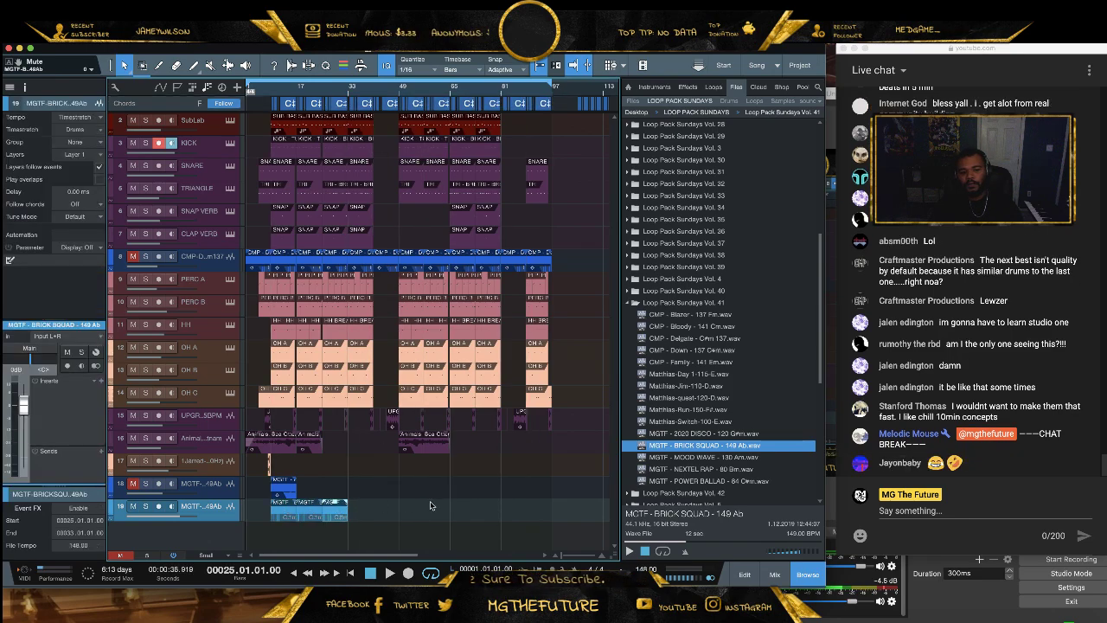
{"action": "key", "text": "d"}
{"action": "key", "text": "d"}
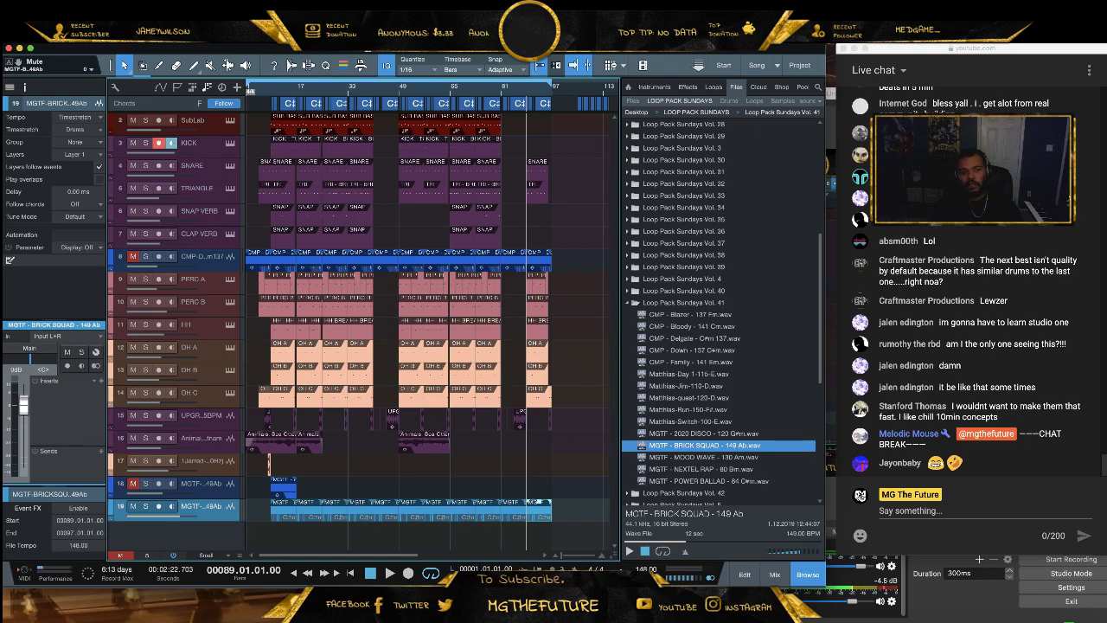
{"action": "left_click_drag", "start_coordinate": [288, 514], "coordinate": [256, 510]}
Play the song and lower the bounced BRICK SQUAD track's volume to about -12.8 dB in the mixer
{"action": "key", "text": "space"}
{"action": "left_click", "coordinate": [774, 576]}
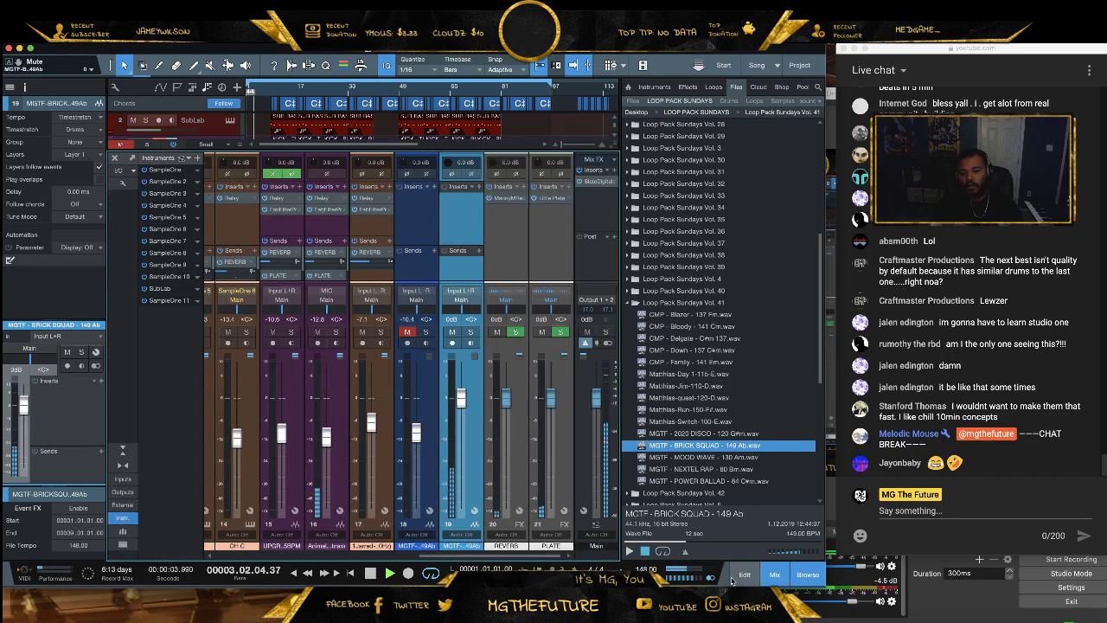
{"action": "left_click_drag", "start_coordinate": [458, 400], "coordinate": [473, 495]}
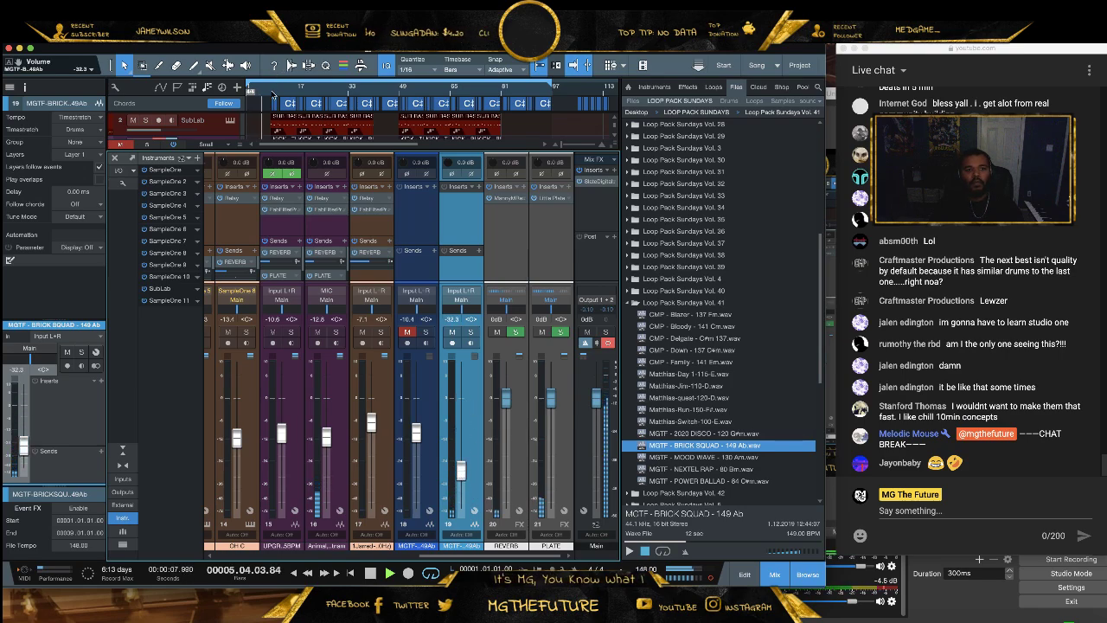
{"action": "left_click_drag", "start_coordinate": [466, 470], "coordinate": [463, 465]}
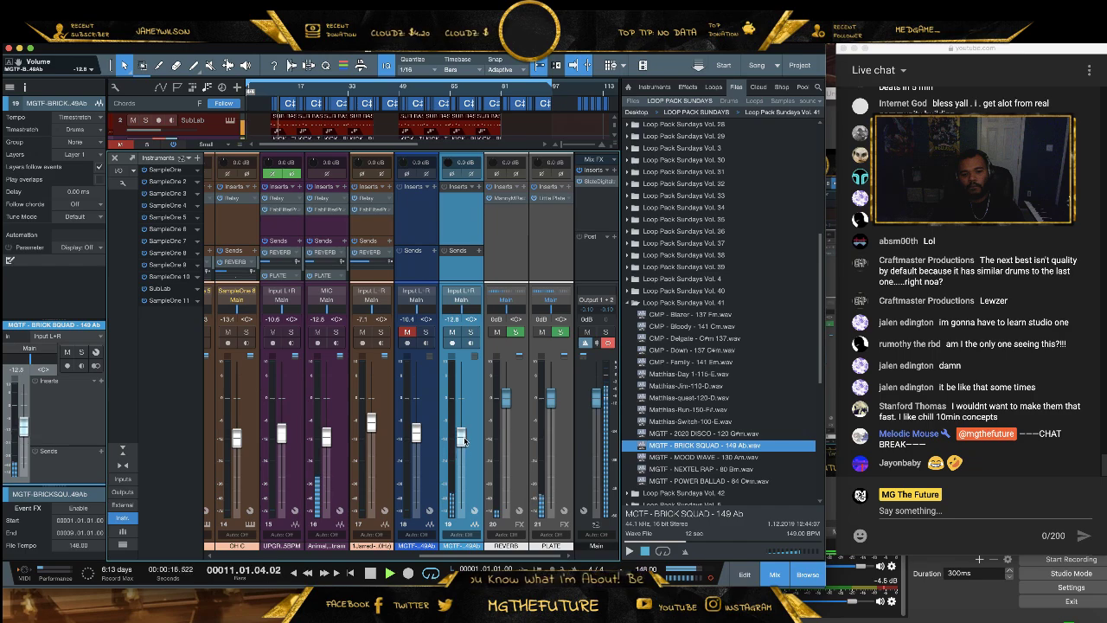
Raise the bounced BRICK SQUAD track's volume to about -2.3 dB while replaying the first section of the song
{"action": "left_click_drag", "start_coordinate": [462, 430], "coordinate": [463, 425]}
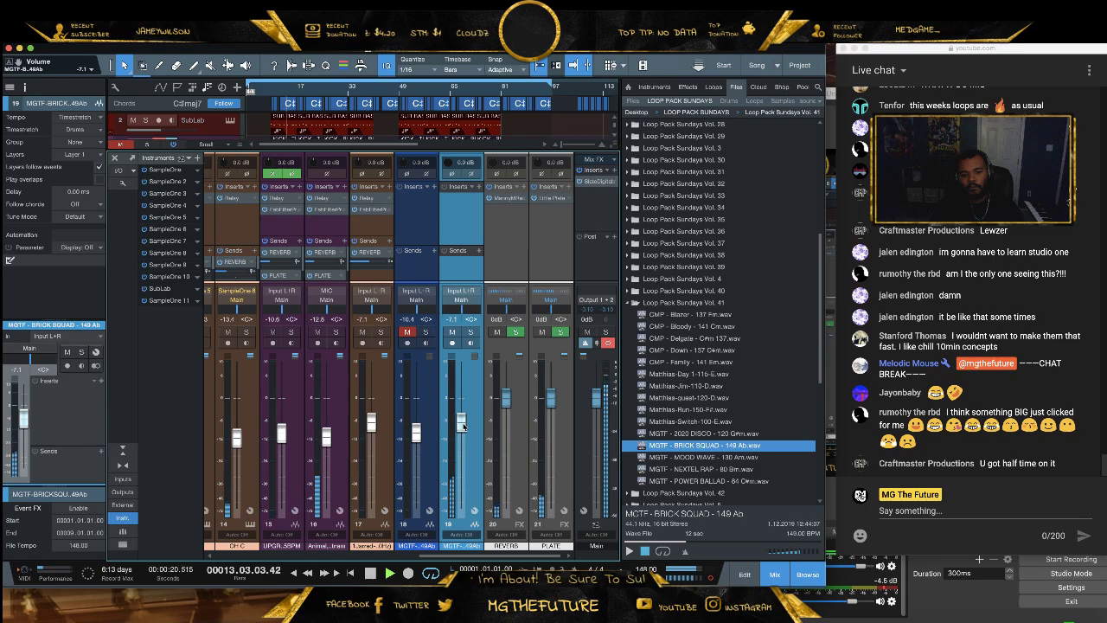
{"action": "left_click", "coordinate": [273, 89]}
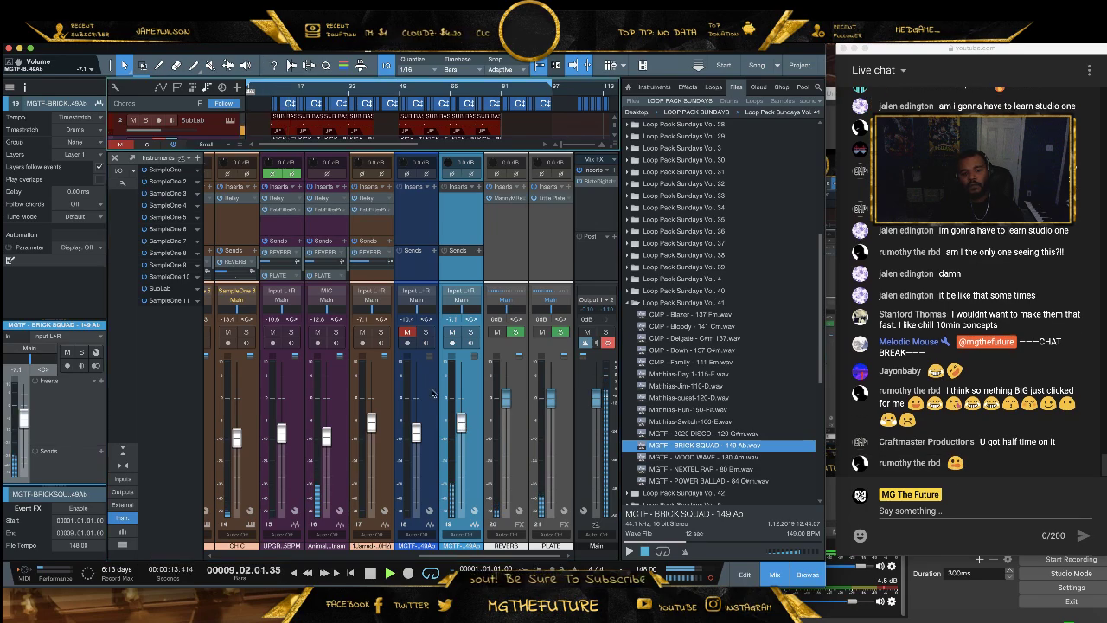
{"action": "left_click_drag", "start_coordinate": [460, 423], "coordinate": [463, 419]}
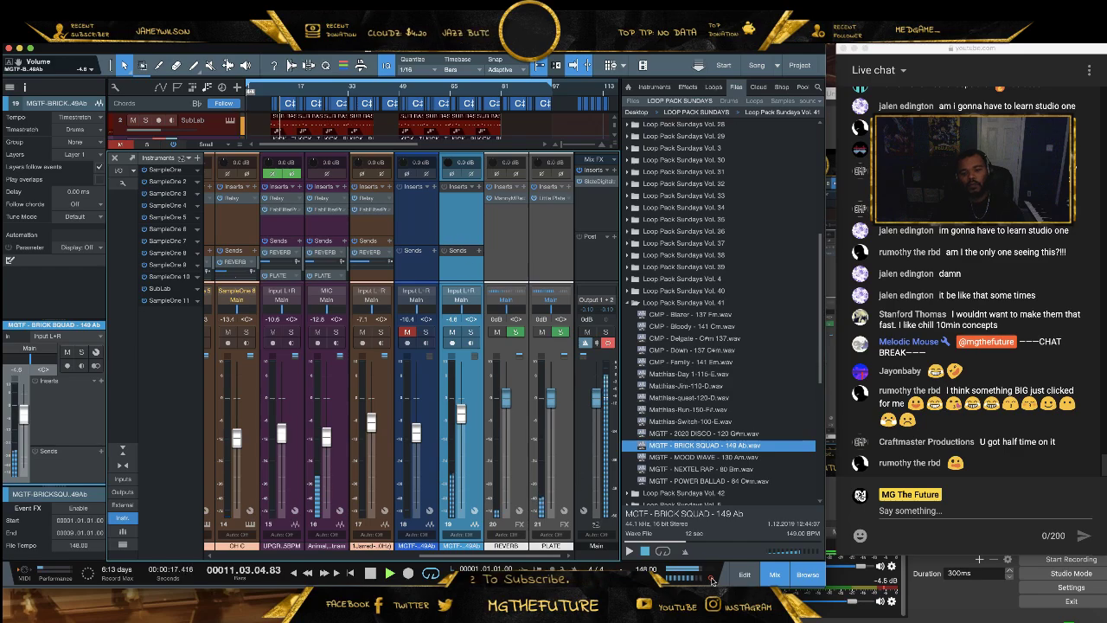
{"action": "left_click", "coordinate": [773, 574]}
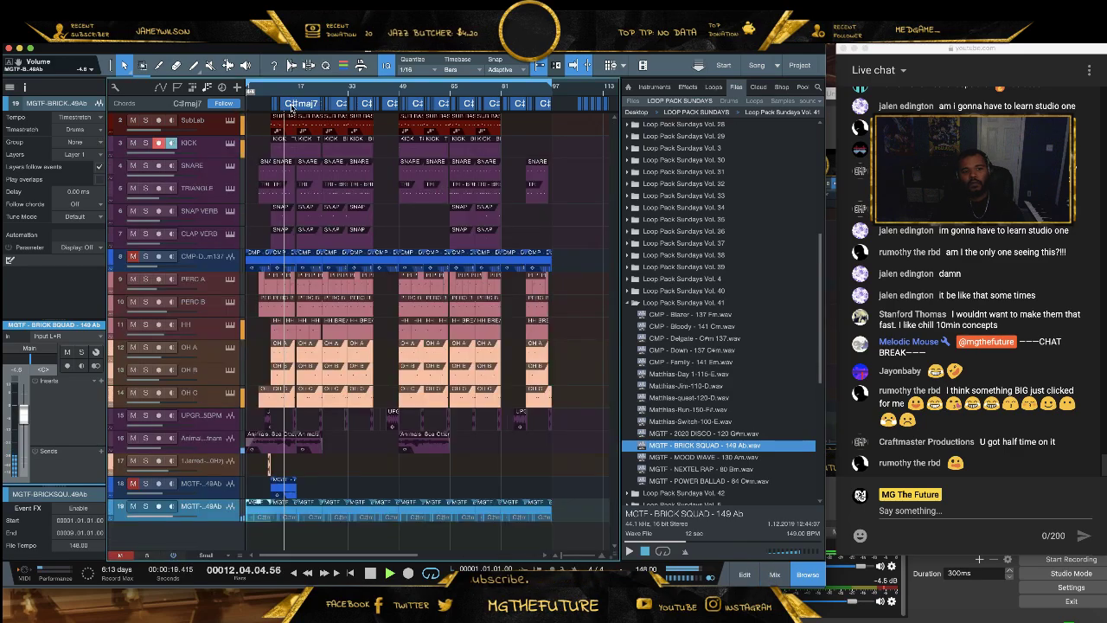
{"action": "scroll", "coordinate": [303, 91], "scroll_direction": "up", "scroll_amount": 2}
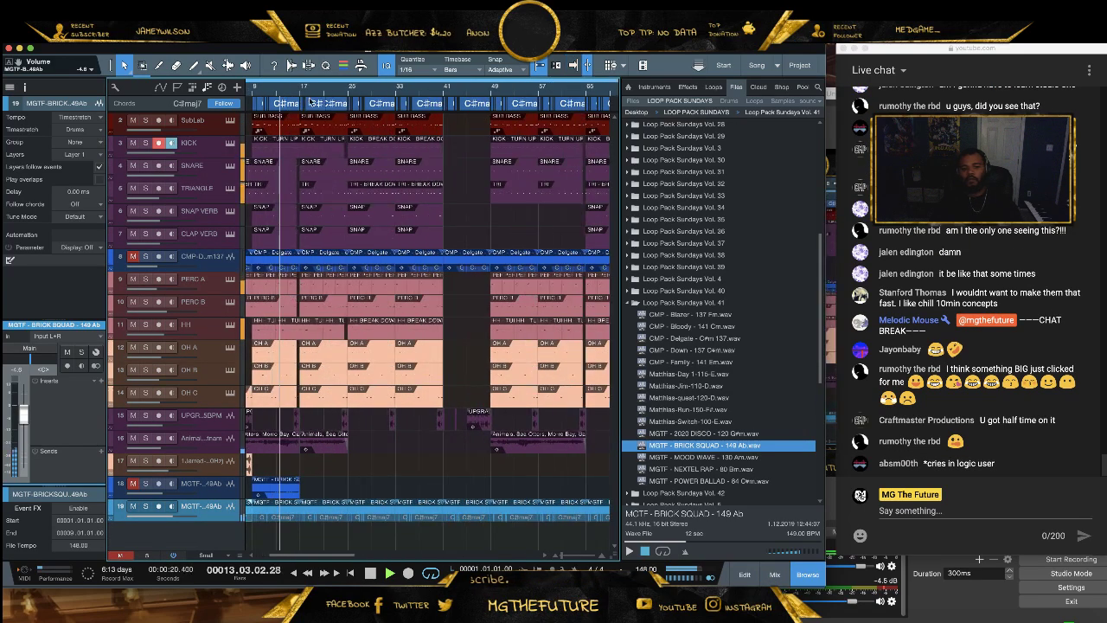
{"action": "left_click", "coordinate": [773, 575]}
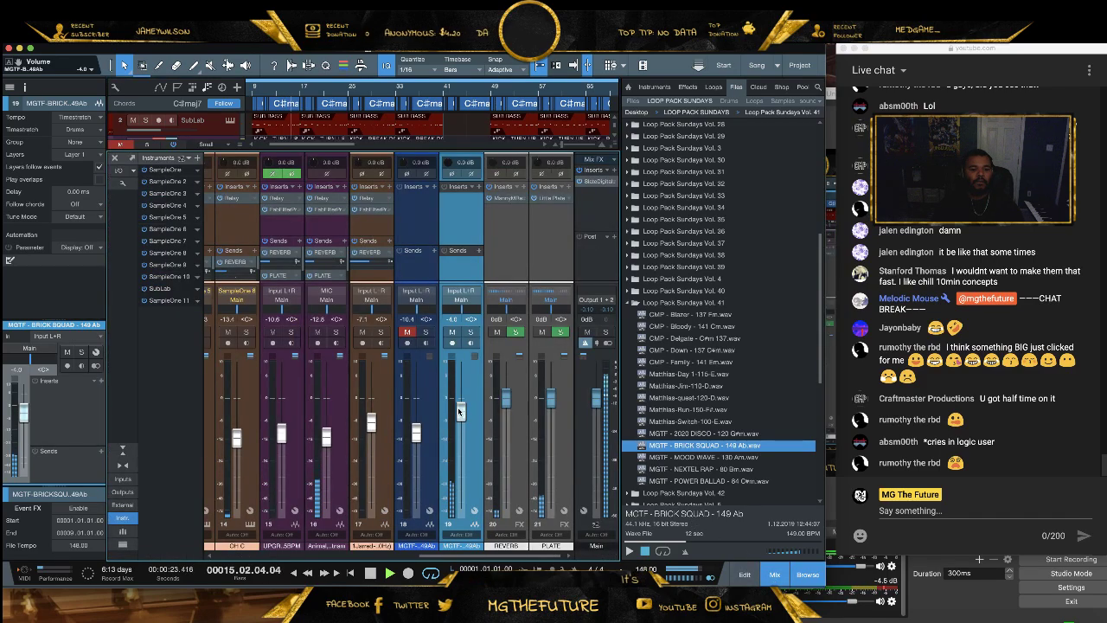
{"action": "left_click_drag", "start_coordinate": [461, 409], "coordinate": [461, 406]}
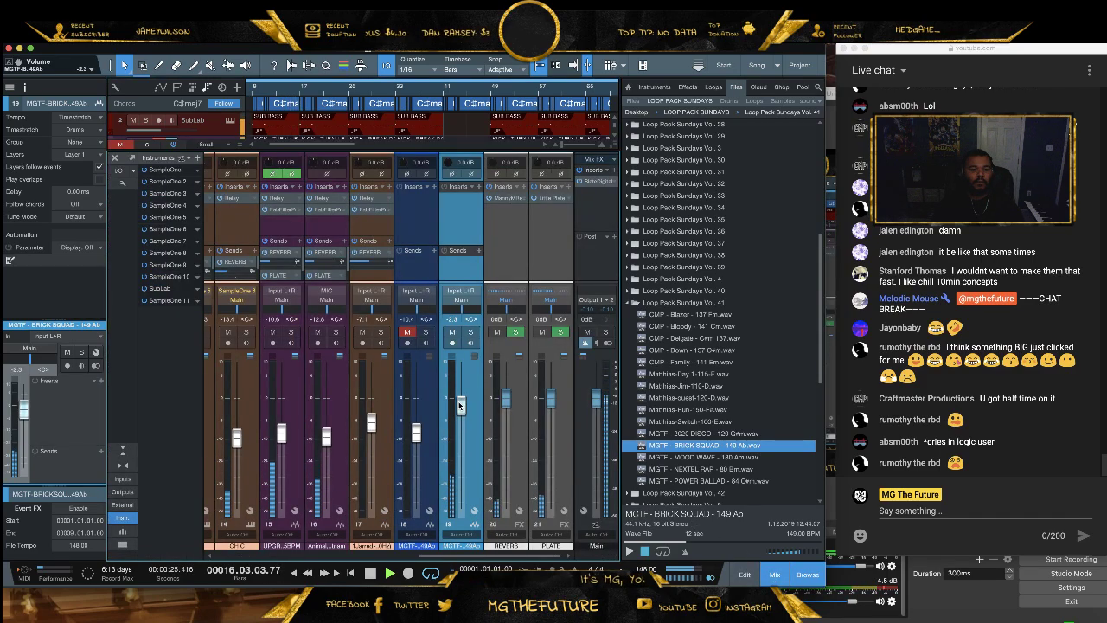
Insert Relay on the bounced BRICK SQUAD track with output gain about 4.2 and width about -23%
{"action": "left_click", "coordinate": [467, 197]}
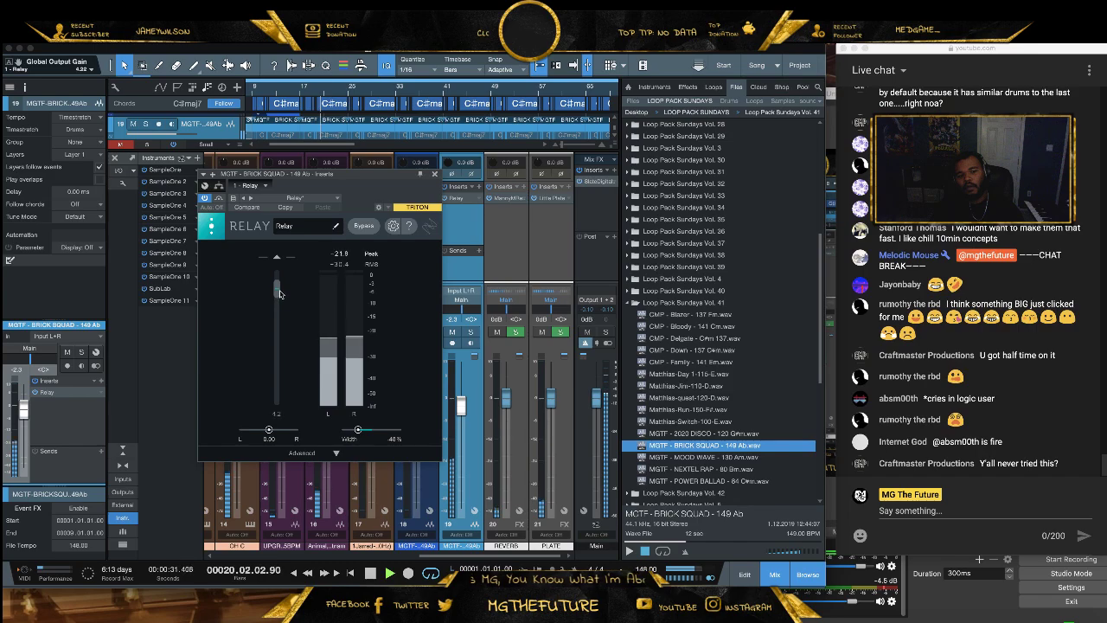
{"action": "scroll", "coordinate": [364, 434], "scroll_direction": "down", "scroll_amount": 5}
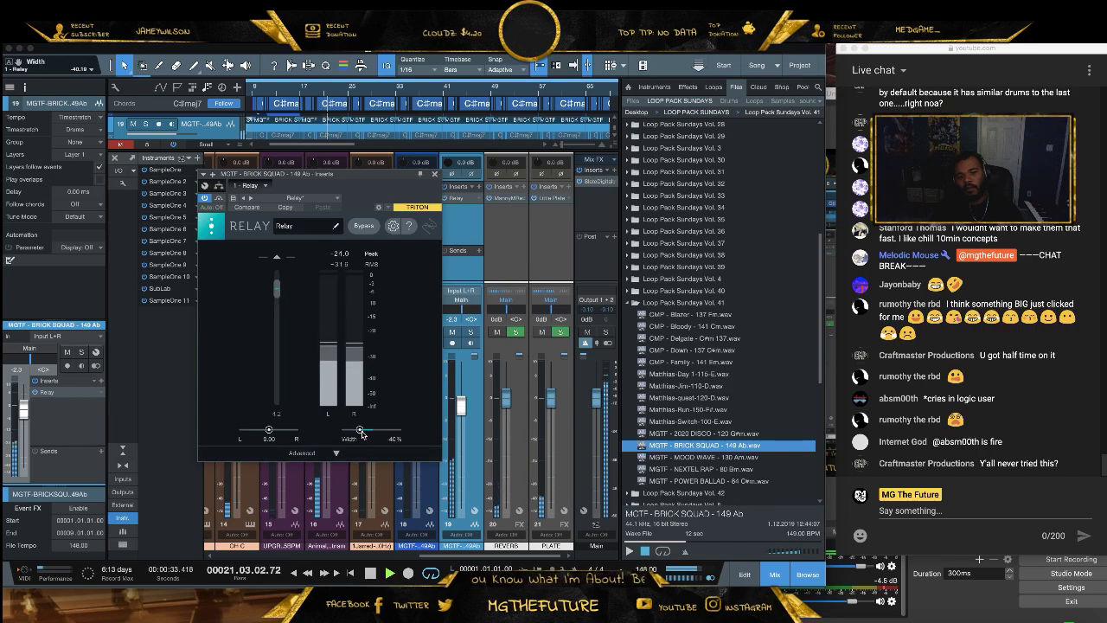
{"action": "scroll", "coordinate": [364, 434], "scroll_direction": "down", "scroll_amount": 2}
{"action": "scroll", "coordinate": [365, 433], "scroll_direction": "down", "scroll_amount": 1}
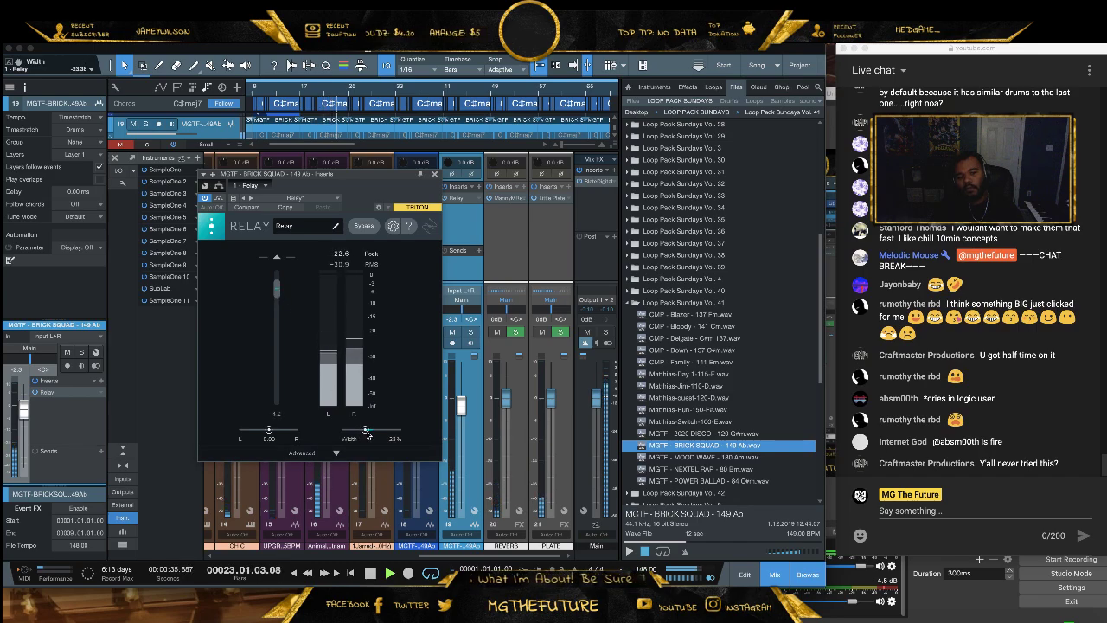
{"action": "left_click", "coordinate": [435, 174]}
{"action": "key", "text": "F3"}
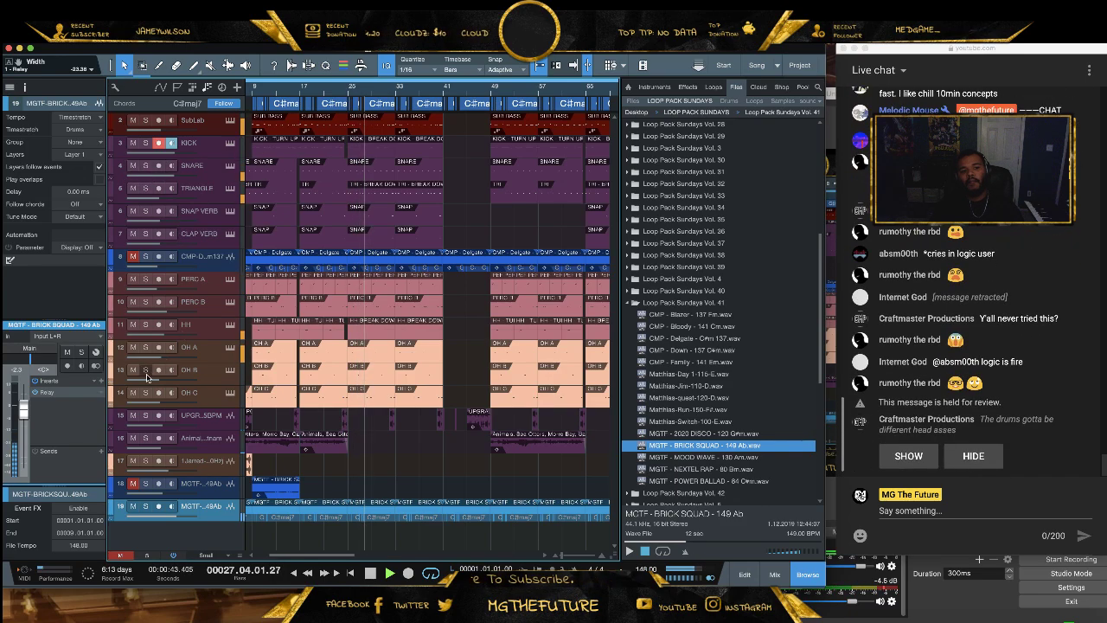
Mute the existing HH track and browse Catalog (2019) to the 11 November 2019 folder
{"action": "left_click", "coordinate": [132, 325]}
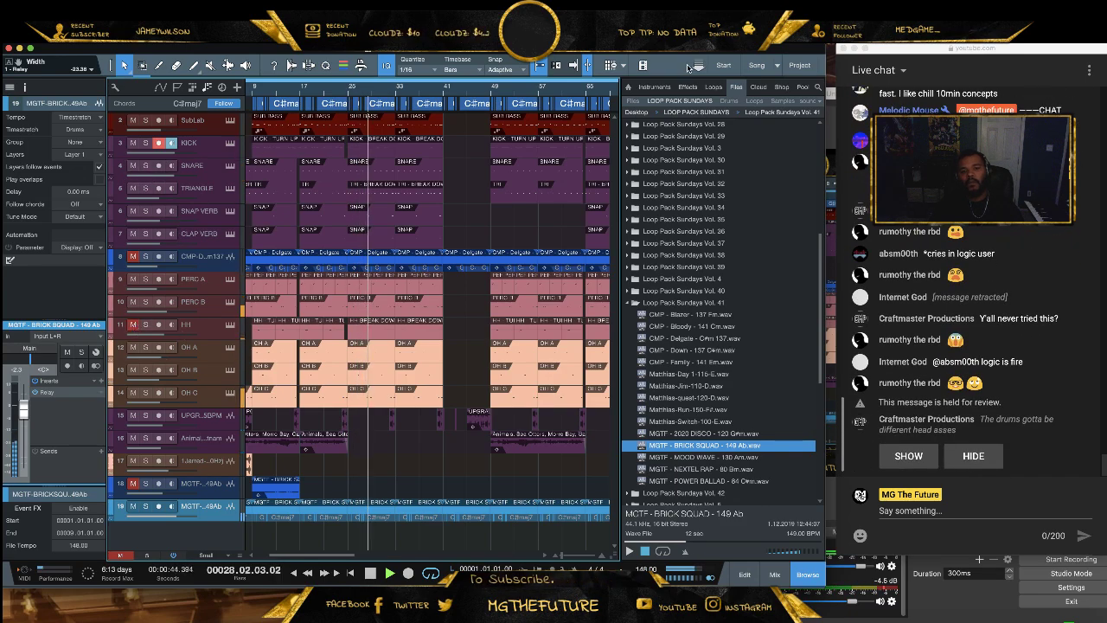
{"action": "left_click", "coordinate": [811, 103]}
{"action": "left_click", "coordinate": [817, 100]}
{"action": "left_click", "coordinate": [775, 200]}
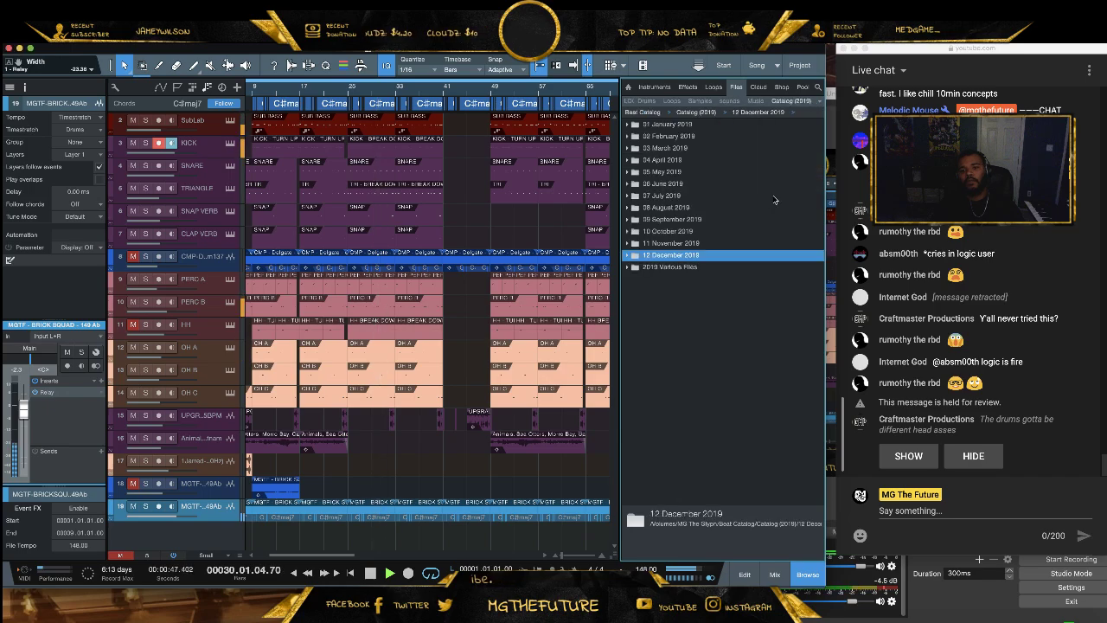
{"action": "left_click", "coordinate": [632, 254]}
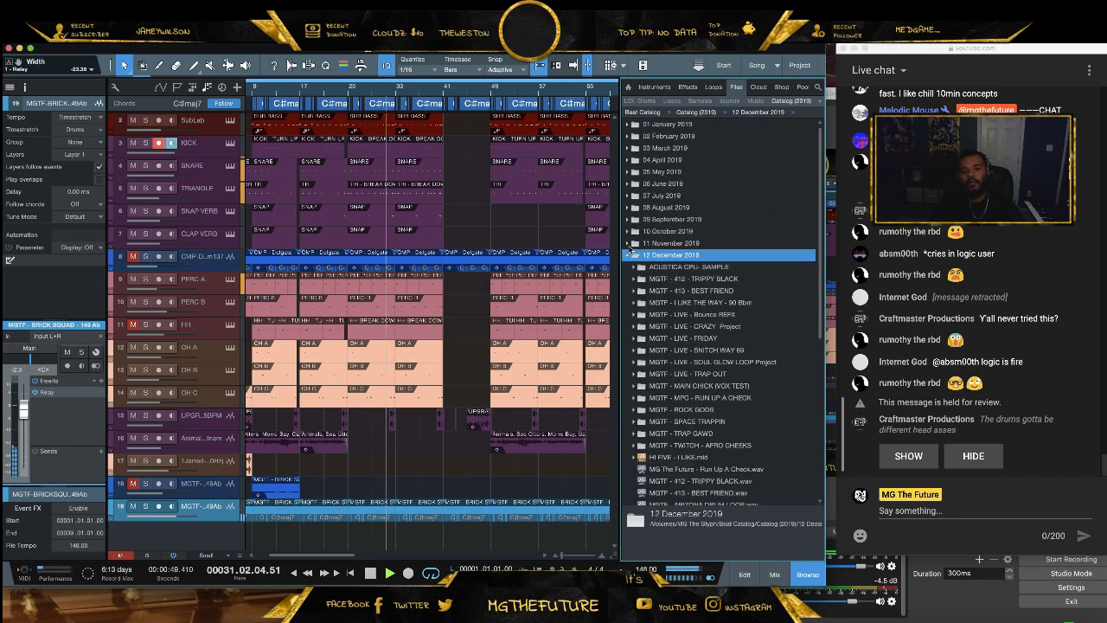
{"action": "left_click", "coordinate": [632, 243]}
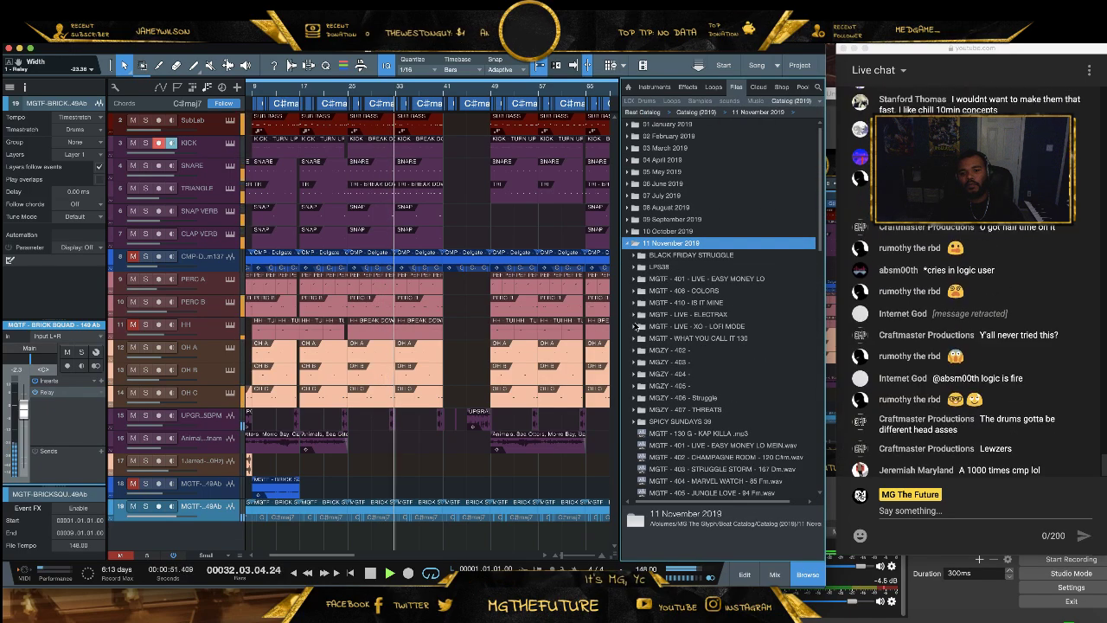
Import the HH track from the CB2NEX song in the IS IT MINE folder below the last track, and replay from about bar 32
{"action": "left_click", "coordinate": [634, 302]}
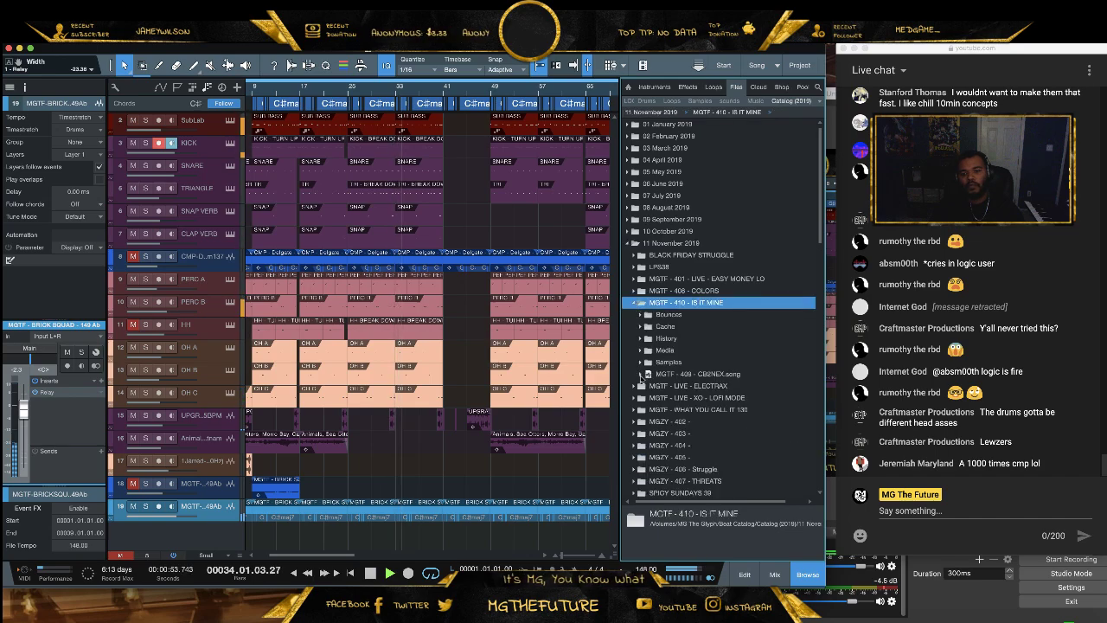
{"action": "left_click", "coordinate": [642, 375]}
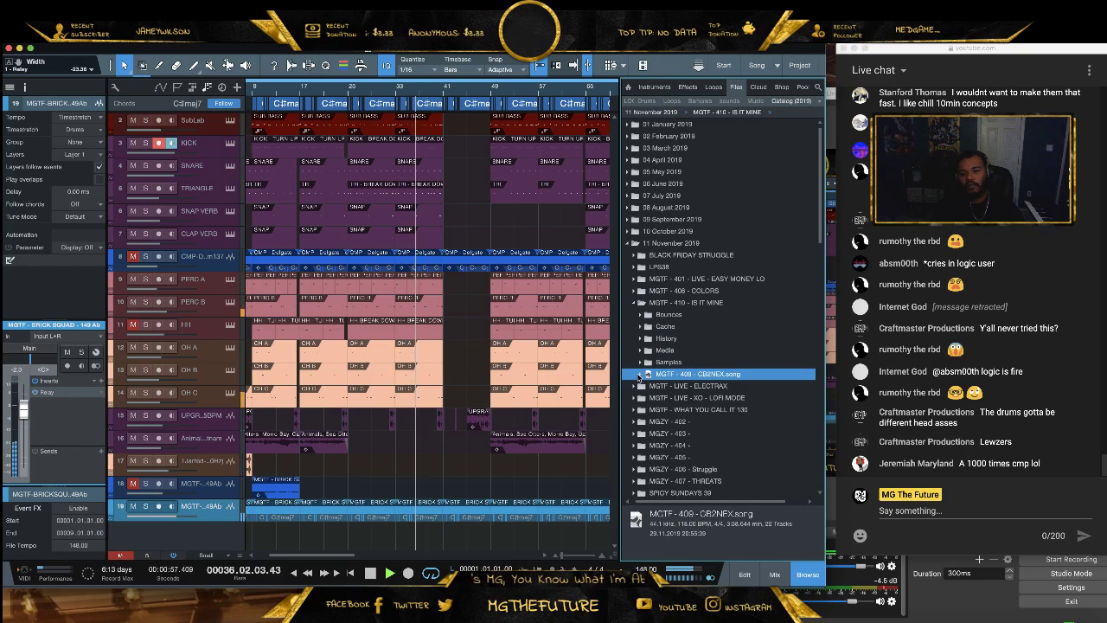
{"action": "left_click", "coordinate": [641, 374]}
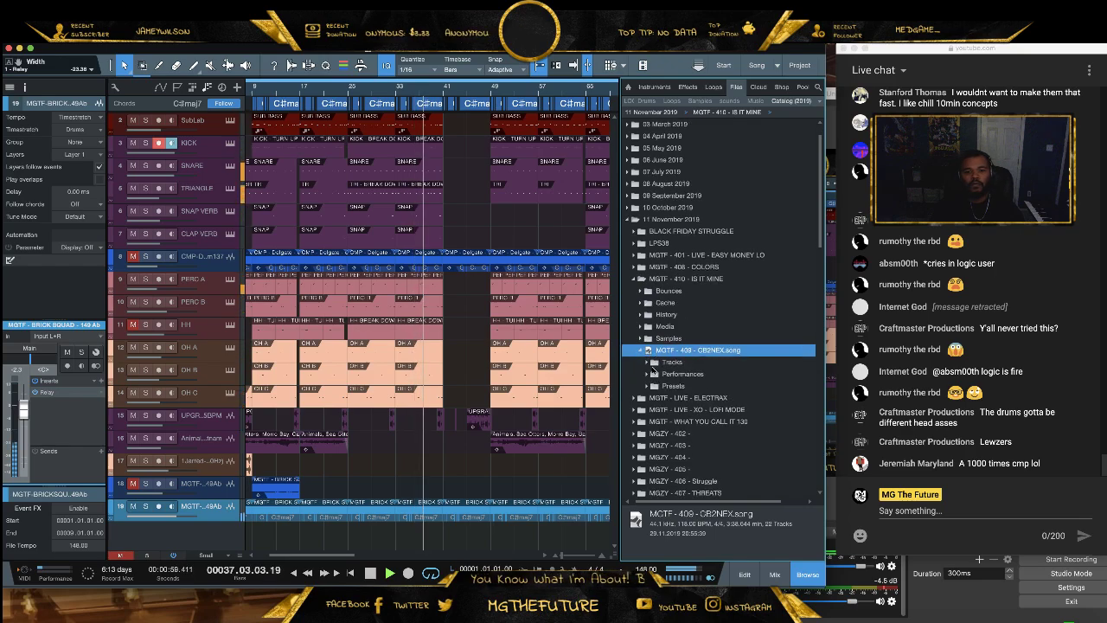
{"action": "left_click", "coordinate": [652, 363]}
{"action": "left_click_drag", "start_coordinate": [674, 409], "coordinate": [261, 531]}
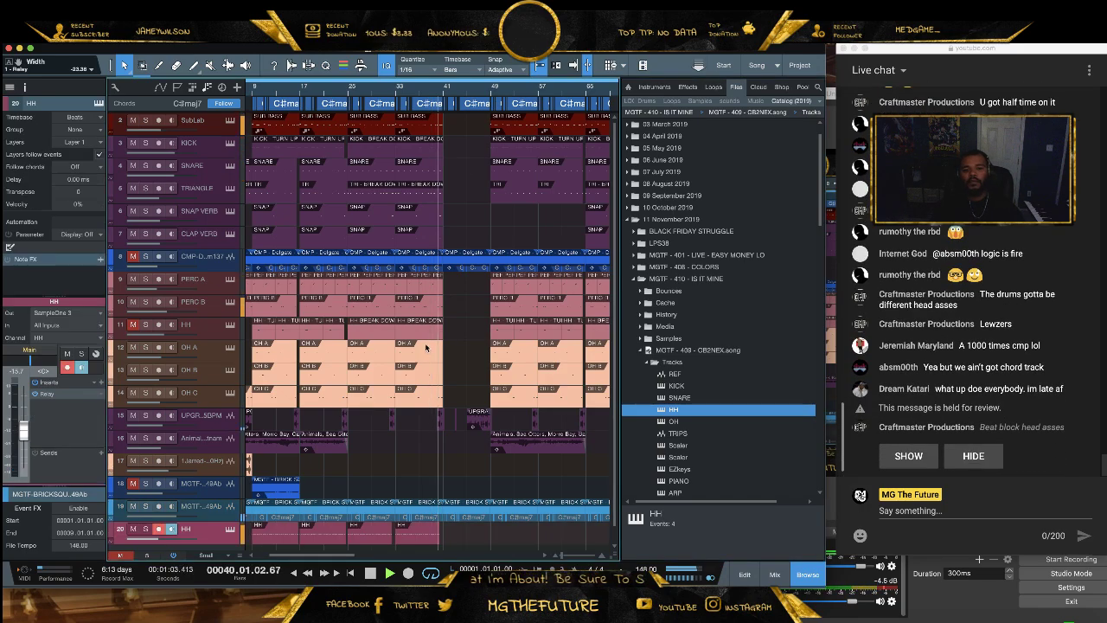
{"action": "left_click", "coordinate": [390, 90]}
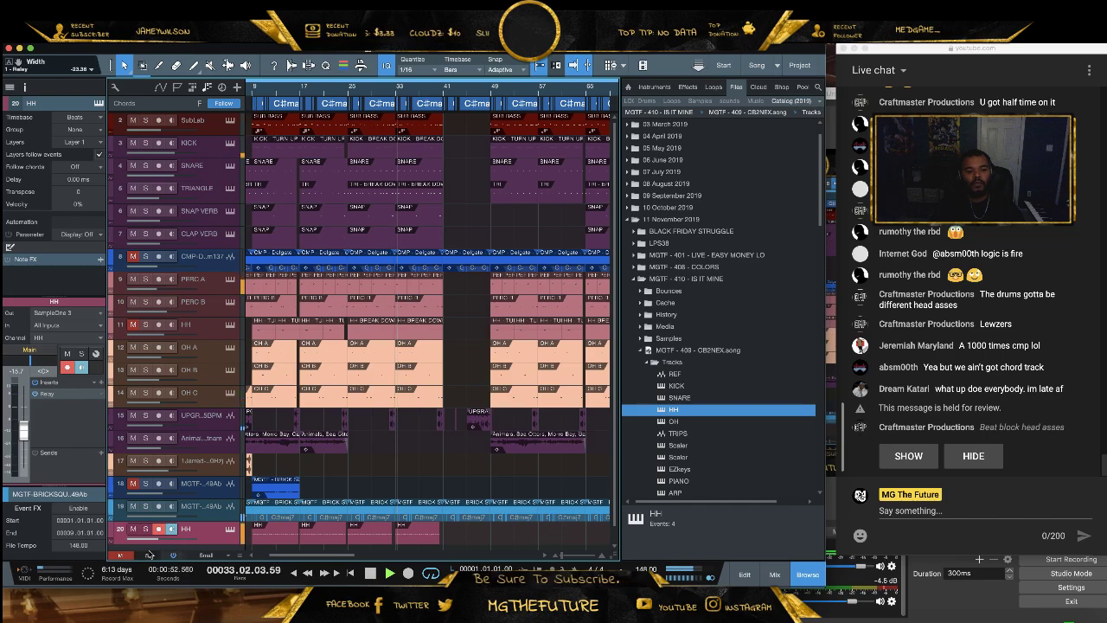
Relink the imported HH instrument's missing BWB X JF GOAT HAT sample by searching the Catalog (2019) folder
{"action": "key", "text": "F11"}
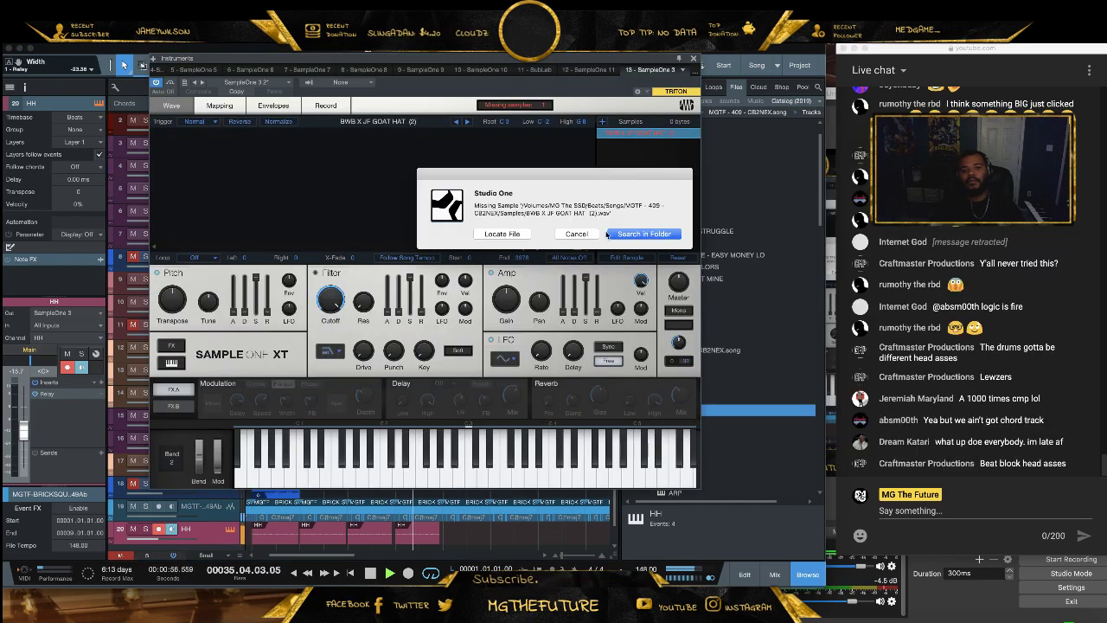
{"action": "left_click", "coordinate": [610, 234]}
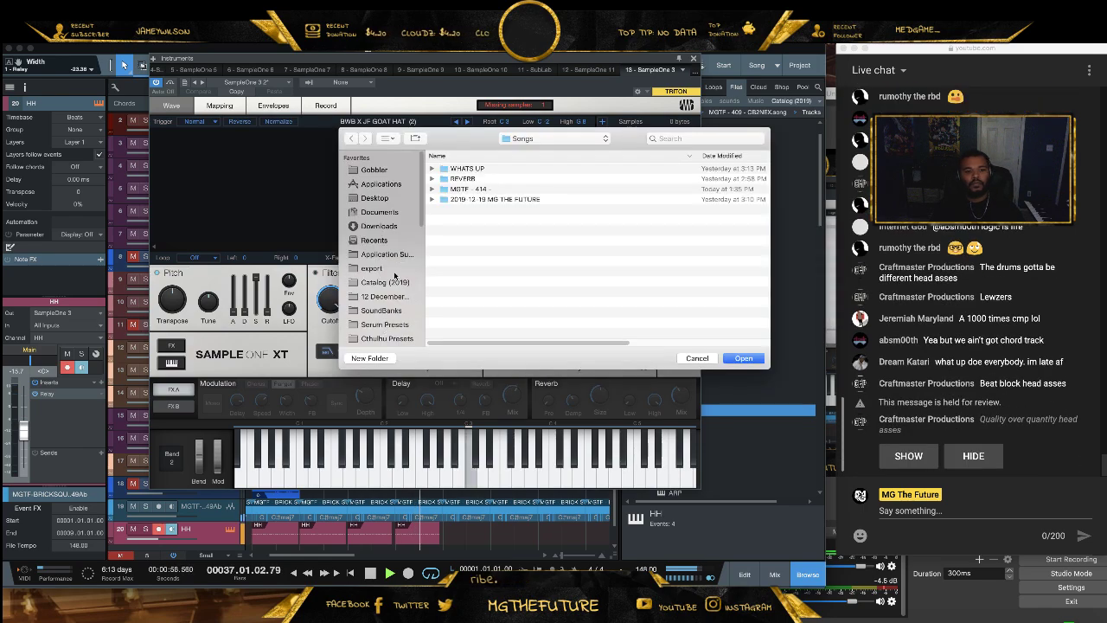
{"action": "left_click", "coordinate": [386, 282]}
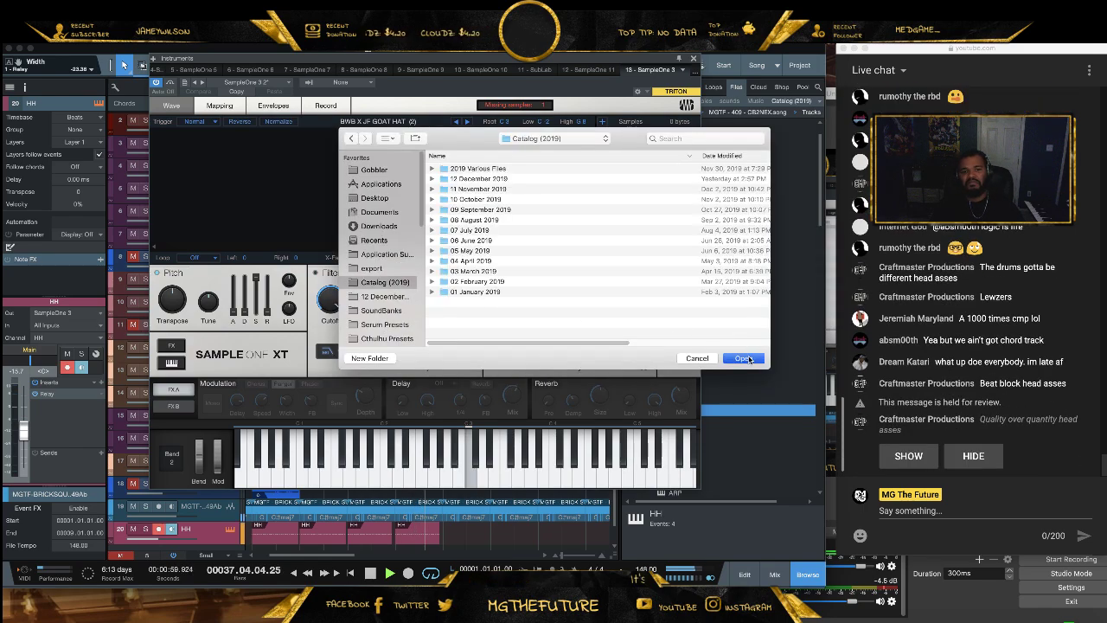
{"action": "left_click", "coordinate": [745, 358]}
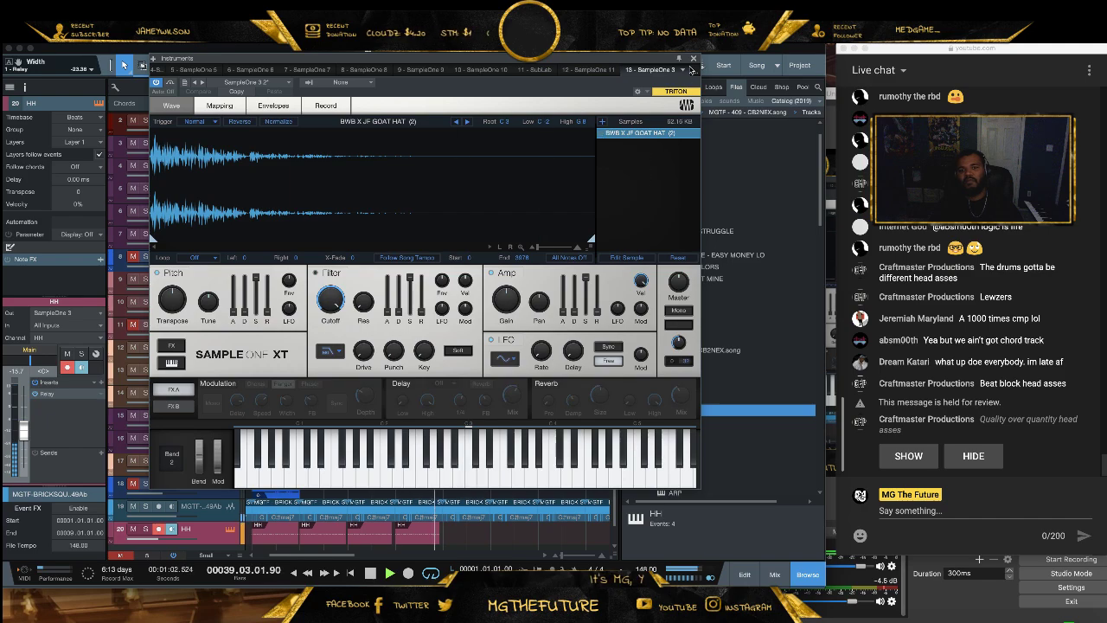
{"action": "left_click", "coordinate": [693, 58]}
Remove the HH track imported from the CB2NEX song together with its instrument
{"action": "key", "text": "w"}
{"action": "scroll", "coordinate": [534, 416], "scroll_direction": "down", "scroll_amount": 1}
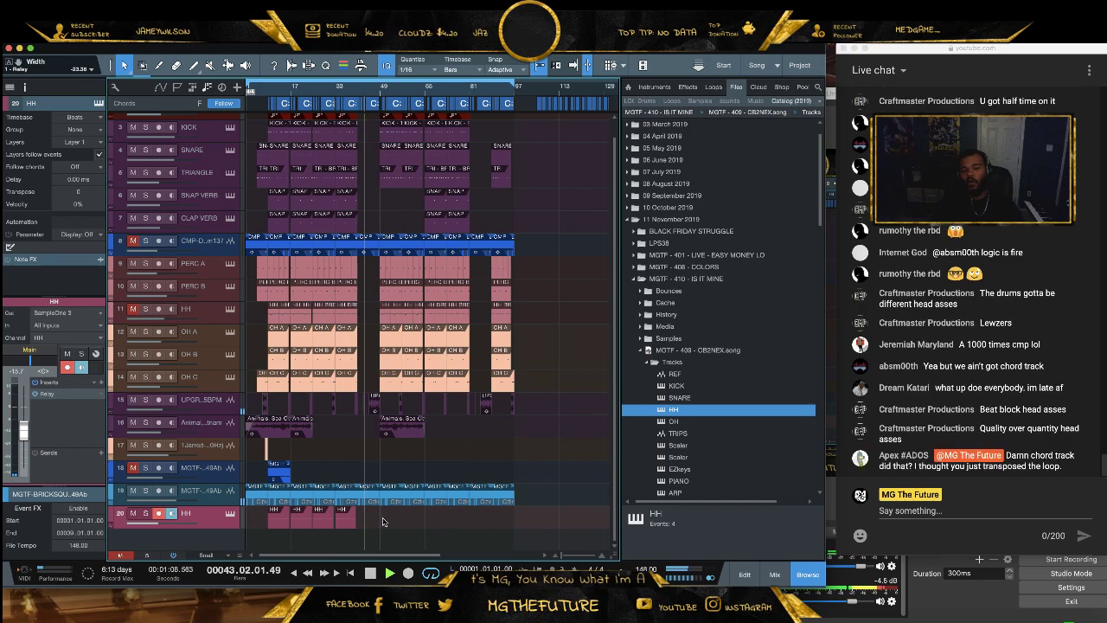
{"action": "left_click", "coordinate": [384, 522]}
{"action": "right_click", "coordinate": [216, 239]}
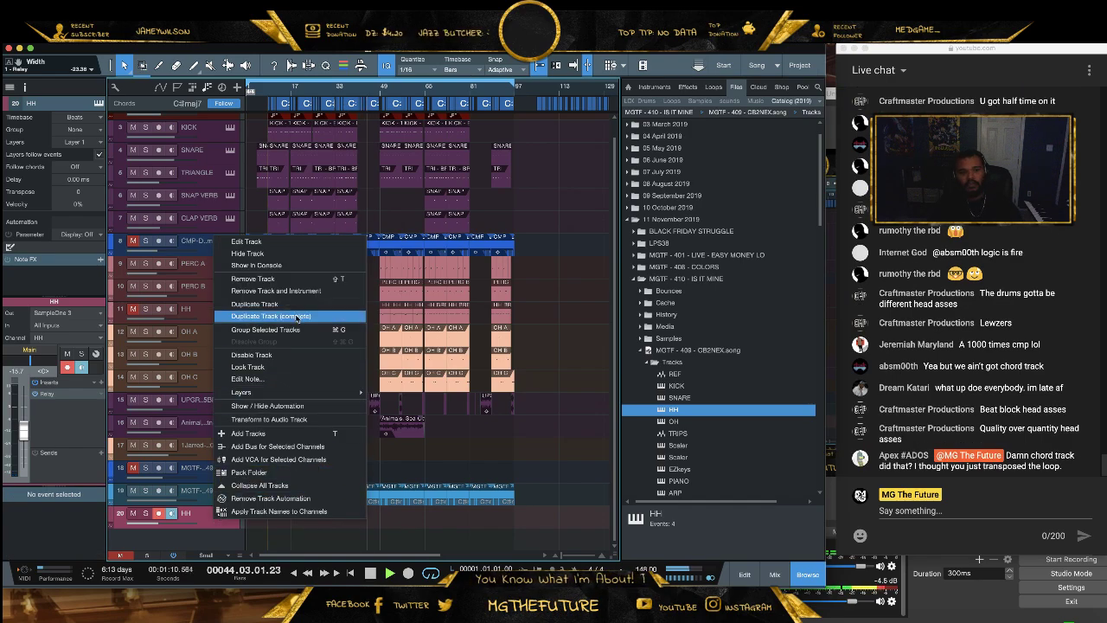
{"action": "left_click", "coordinate": [275, 291]}
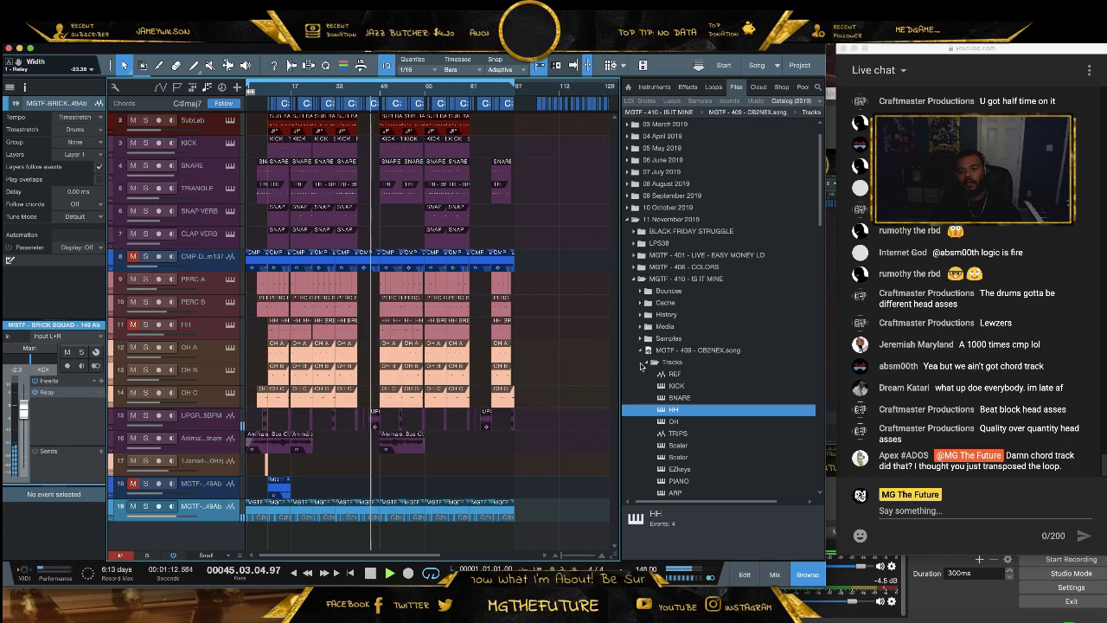
Import the HH track from the COLORS song in the 11 November 2019 folder below the bounced BRICK SQUAD track
{"action": "left_click", "coordinate": [632, 289]}
{"action": "left_click", "coordinate": [635, 268]}
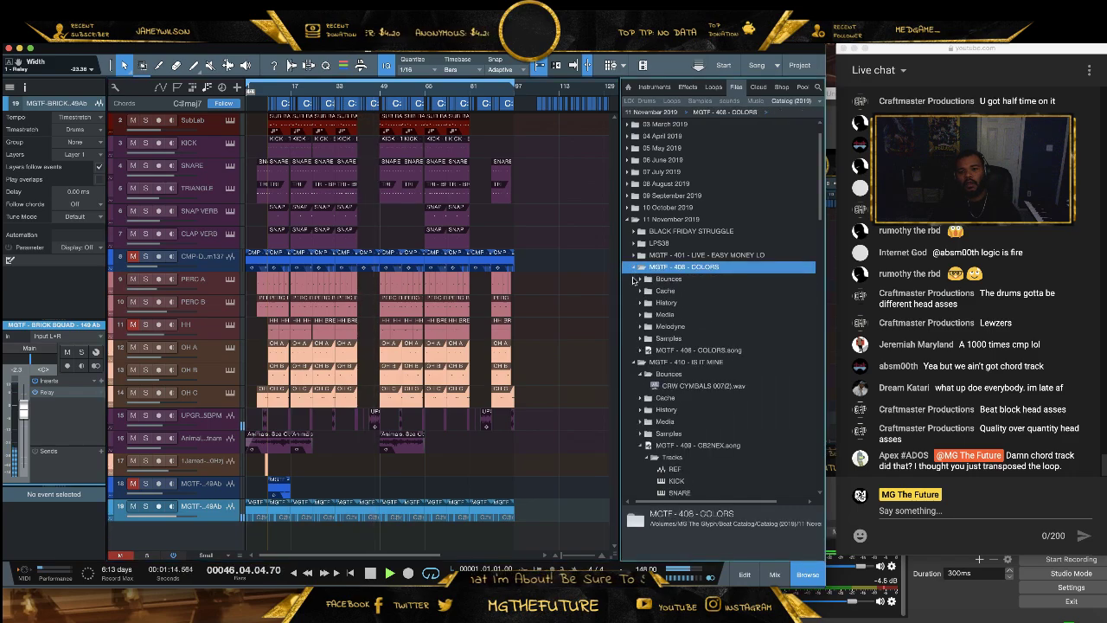
{"action": "left_click", "coordinate": [645, 351]}
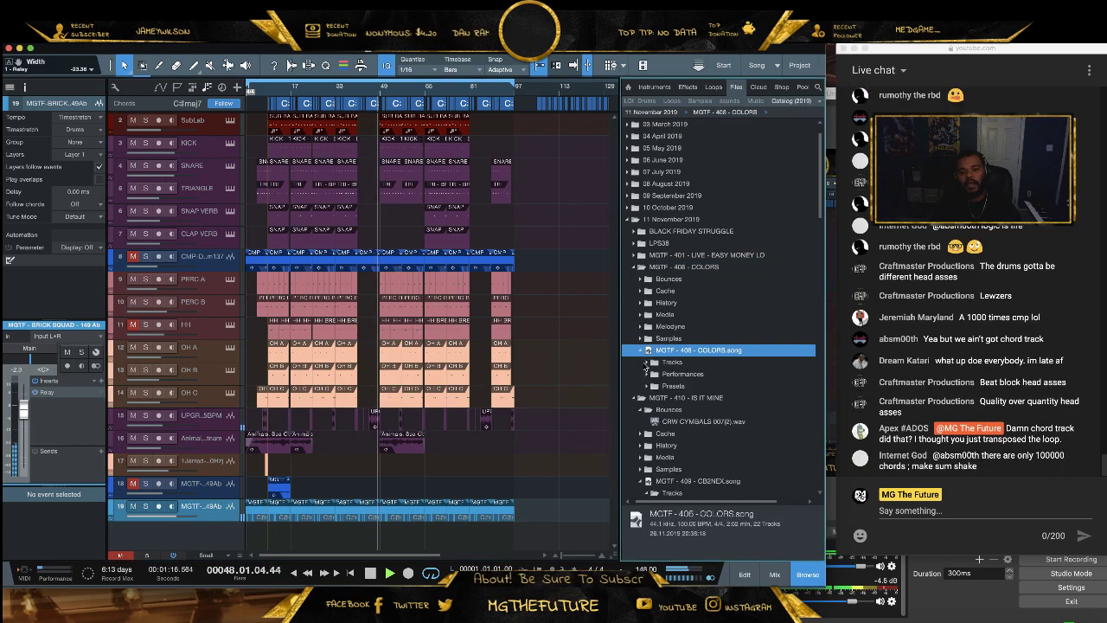
{"action": "left_click", "coordinate": [665, 361]}
{"action": "left_click", "coordinate": [663, 434]}
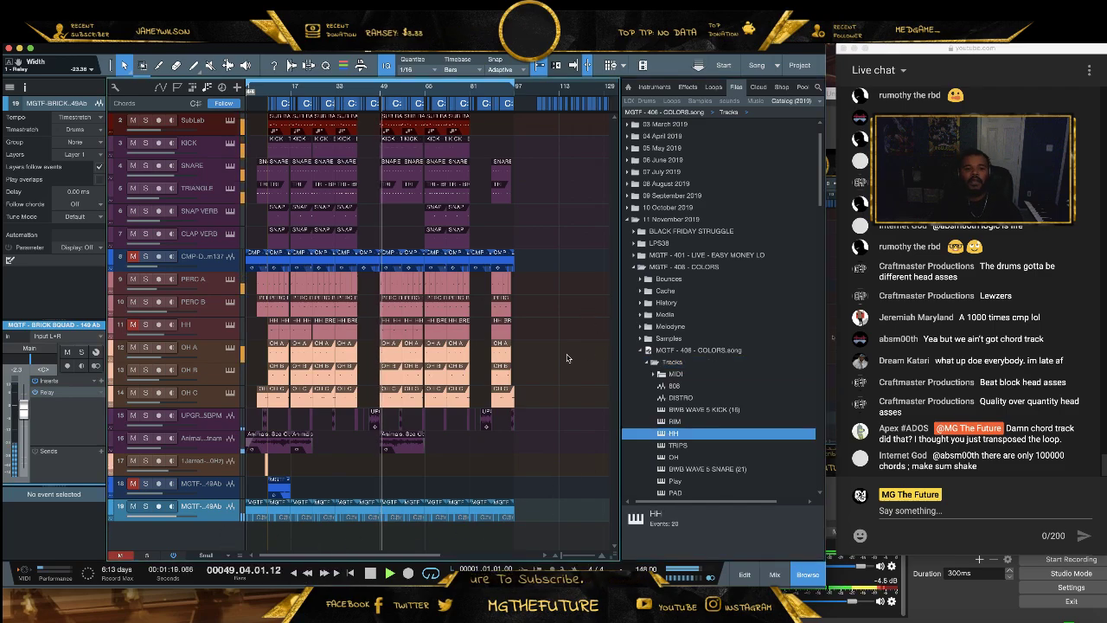
{"action": "left_click_drag", "start_coordinate": [568, 345], "coordinate": [419, 529]}
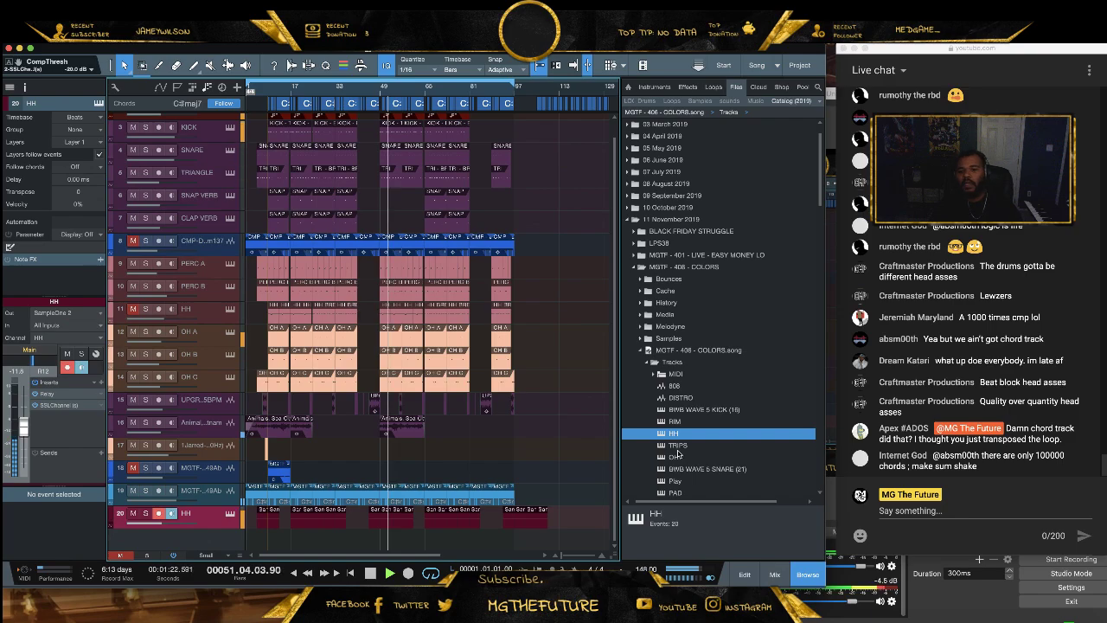
Import the TRIPS track from the COLORS song below the imported HH track
{"action": "key", "text": "Down"}
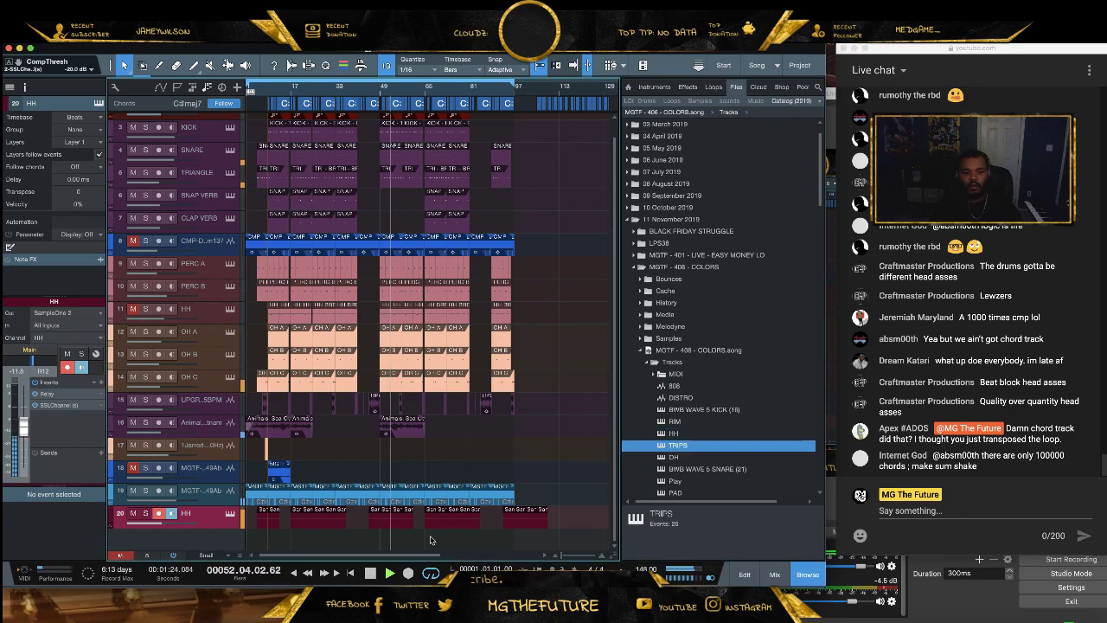
{"action": "left_click_drag", "start_coordinate": [582, 326], "coordinate": [346, 529]}
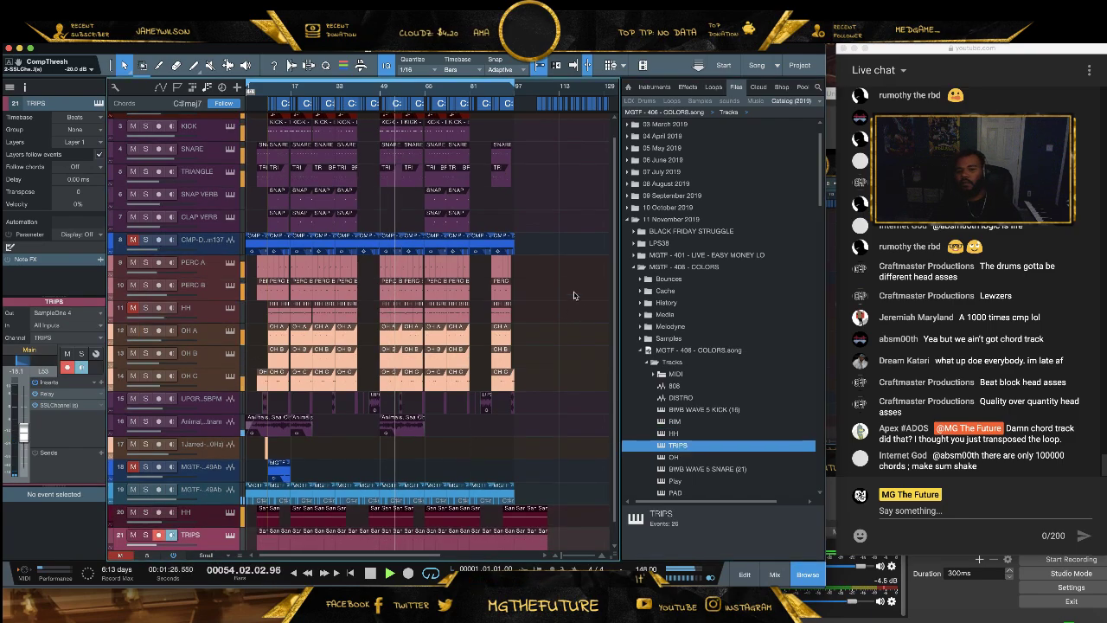
{"action": "scroll", "coordinate": [330, 544], "scroll_direction": "down", "scroll_amount": 1}
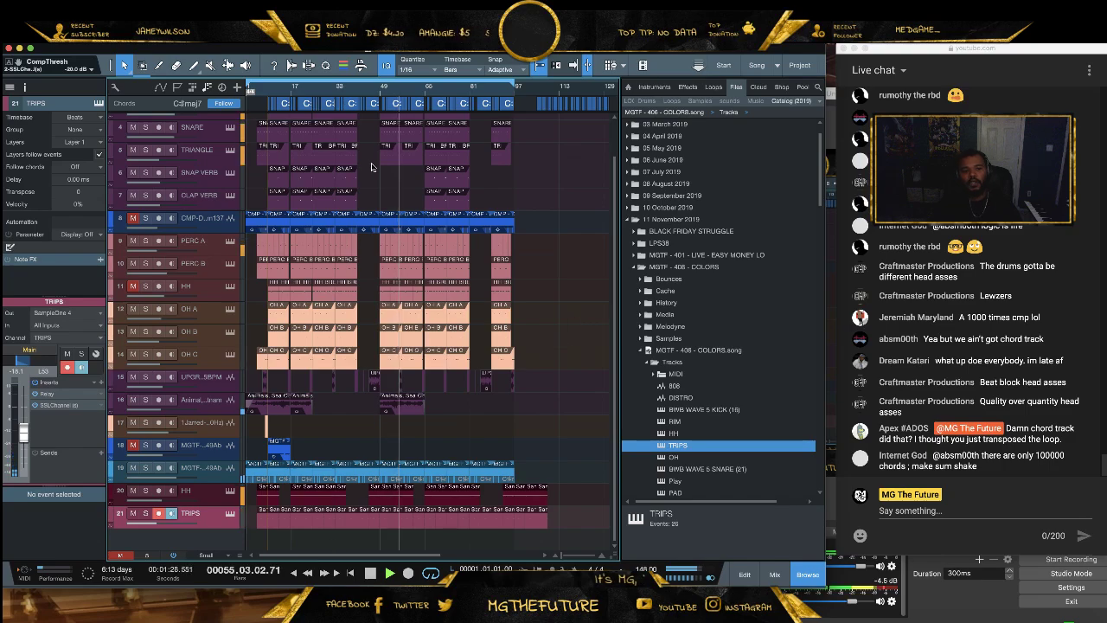
{"action": "scroll", "coordinate": [386, 108], "scroll_direction": "up", "scroll_amount": 3}
{"action": "scroll", "coordinate": [386, 108], "scroll_direction": "down", "scroll_amount": 3}
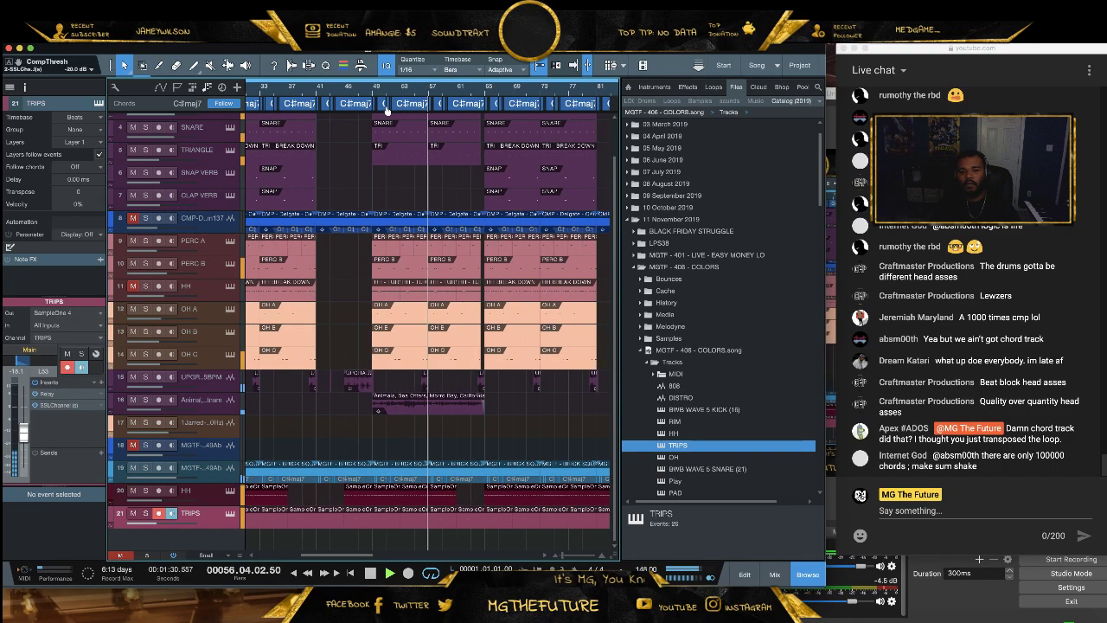
Raise the TRIPS channel's volume to -4.5 dB in the mixer
{"action": "scroll", "coordinate": [386, 94], "scroll_direction": "down", "scroll_amount": 2}
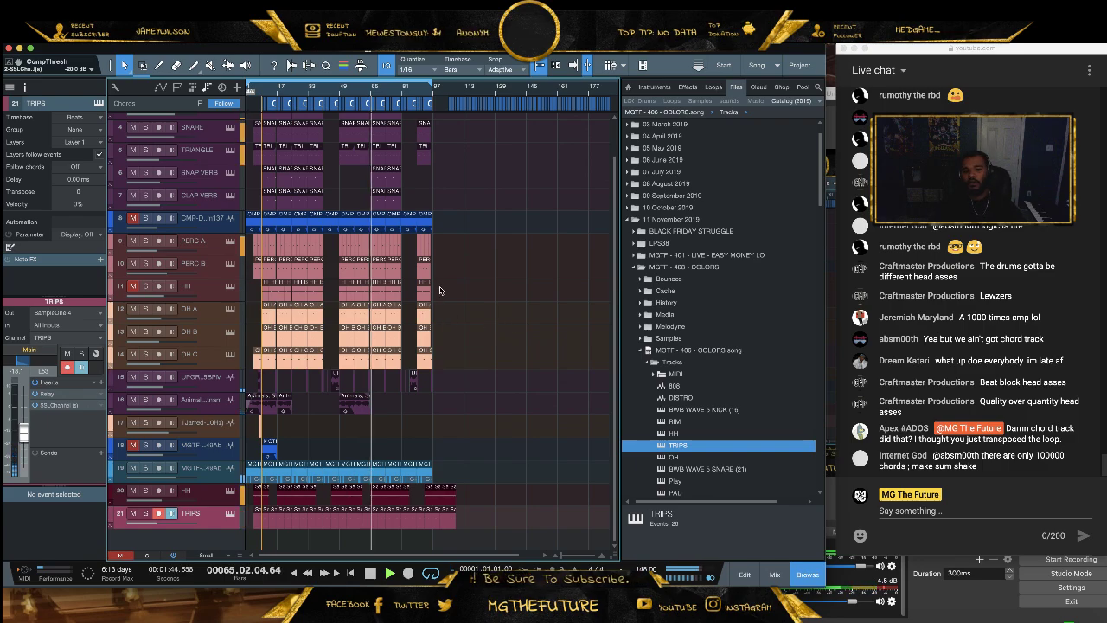
{"action": "left_click", "coordinate": [777, 574]}
{"action": "left_click_drag", "start_coordinate": [507, 435], "coordinate": [550, 420]}
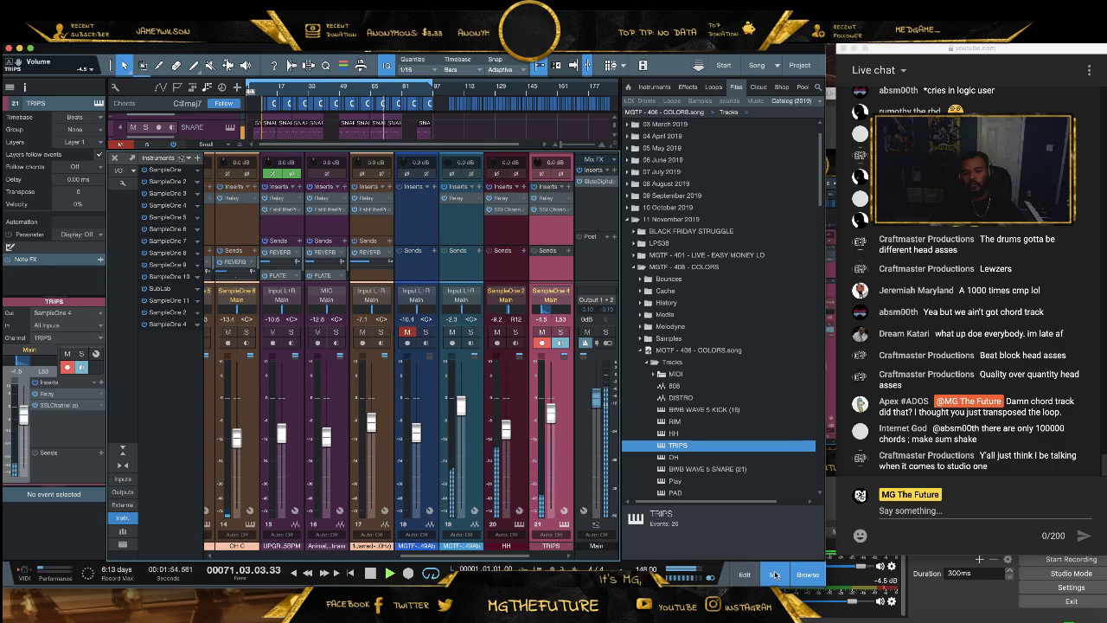
{"action": "left_click", "coordinate": [774, 574]}
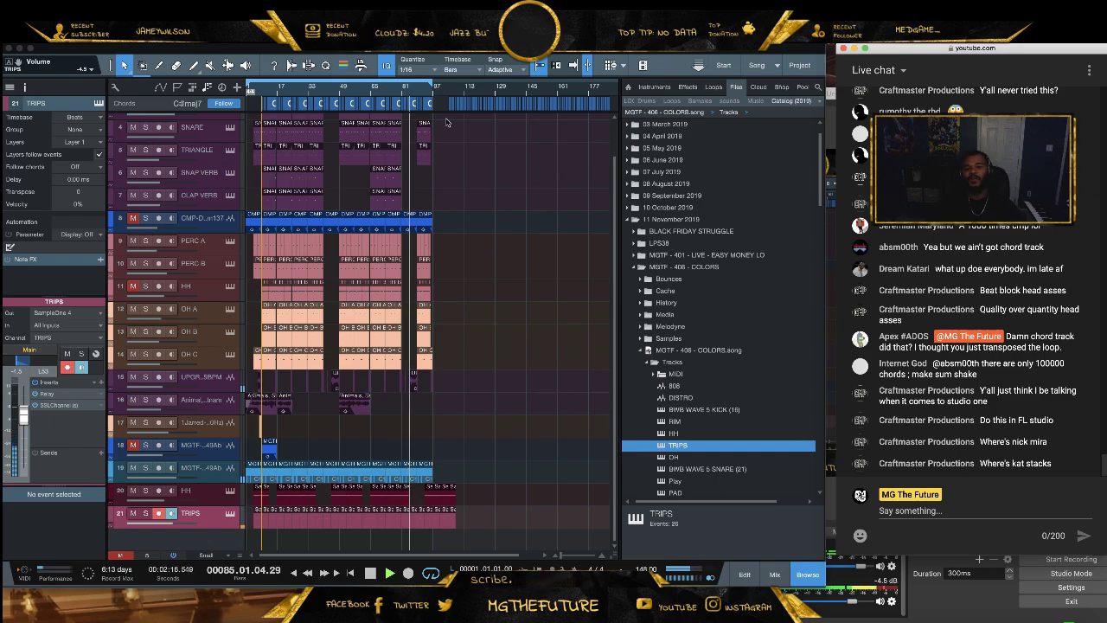
Reveal the live chat message held for review and stop the song's playback
{"action": "scroll", "coordinate": [406, 108], "scroll_direction": "up", "scroll_amount": 8}
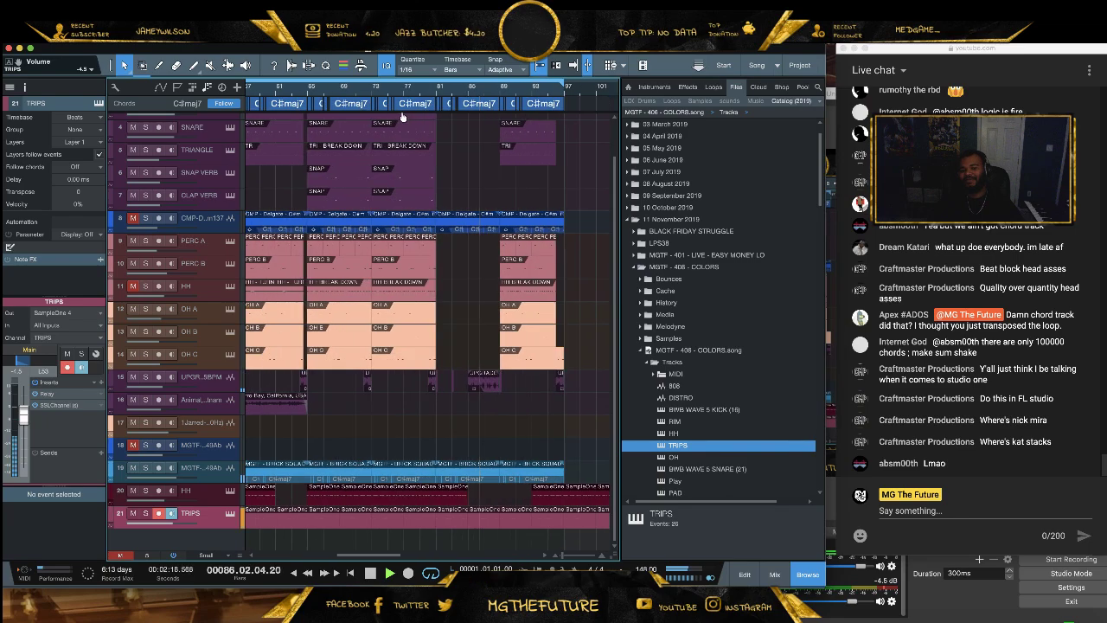
{"action": "scroll", "coordinate": [402, 112], "scroll_direction": "down", "scroll_amount": 3}
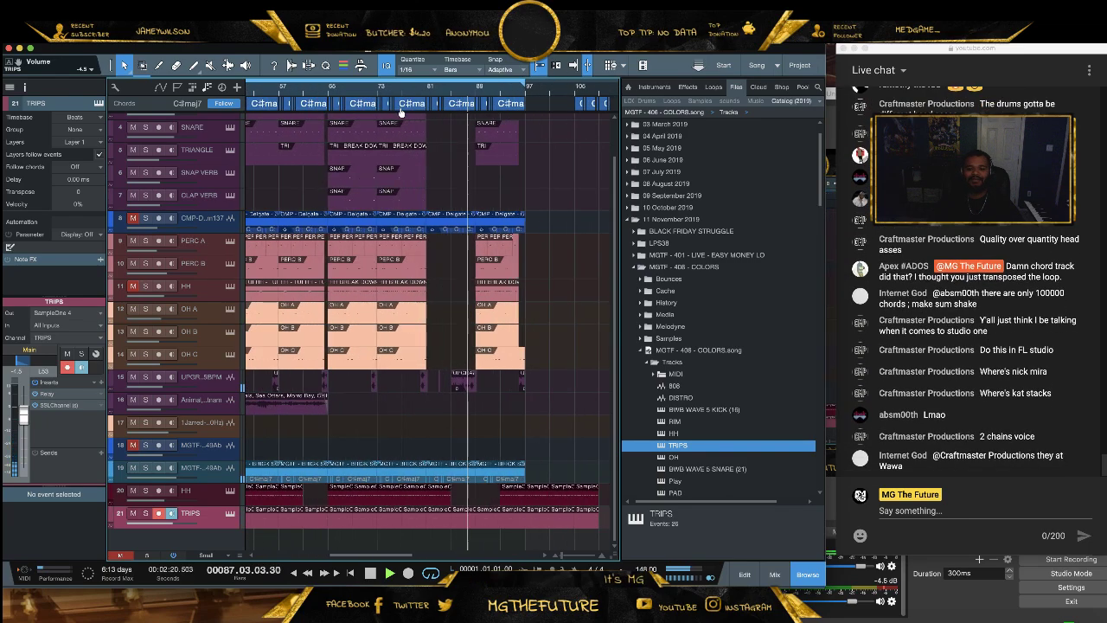
{"action": "scroll", "coordinate": [402, 108], "scroll_direction": "down", "scroll_amount": 3}
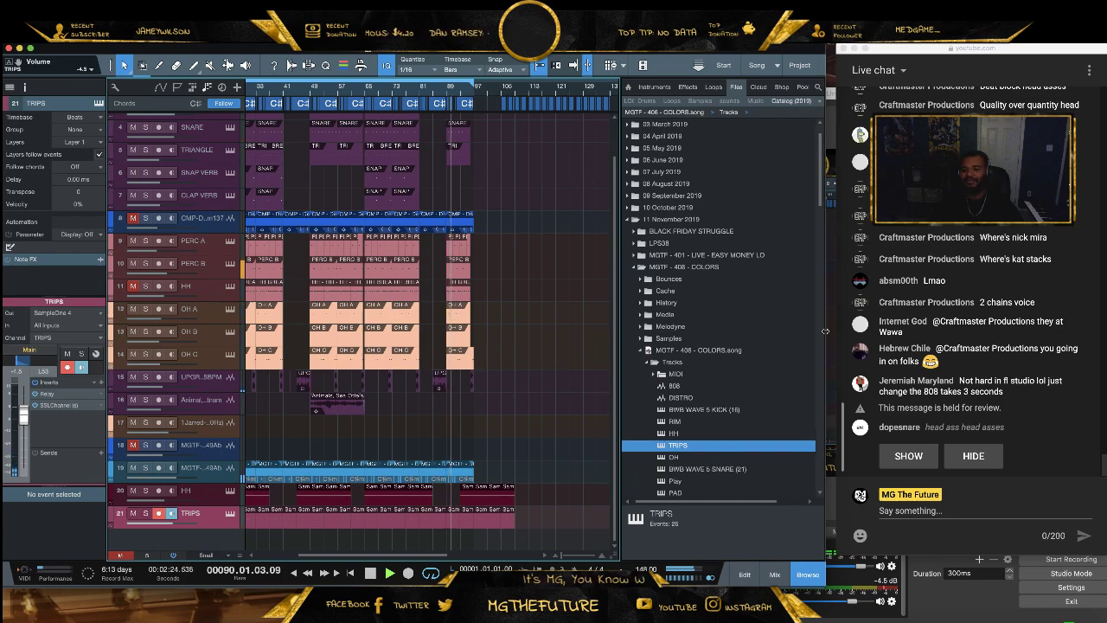
{"action": "left_click", "coordinate": [908, 456]}
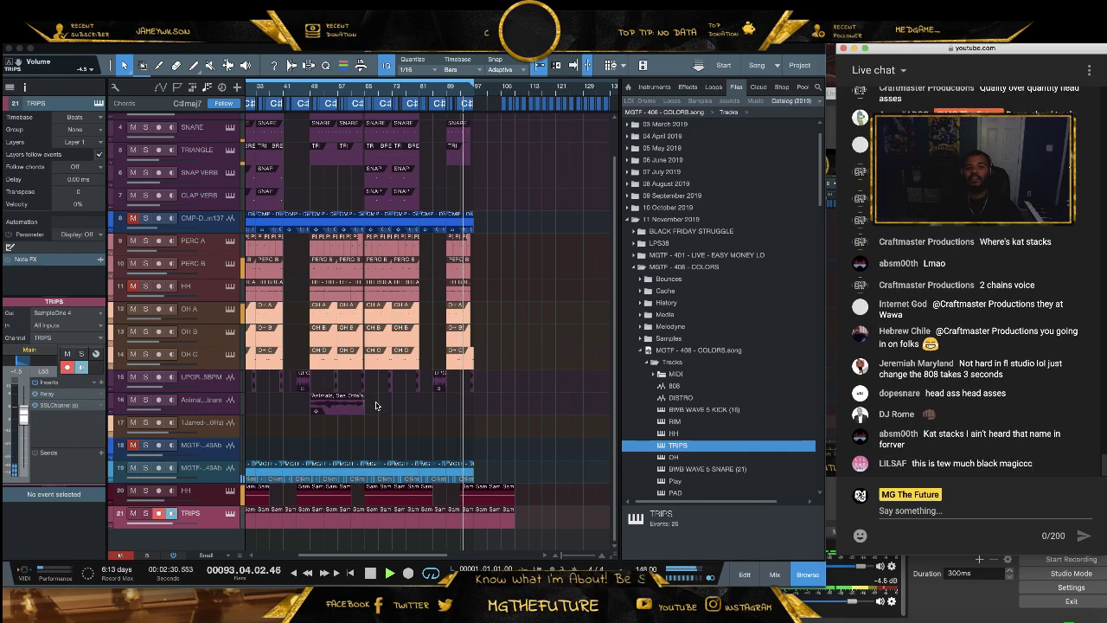
{"action": "key", "text": "space"}
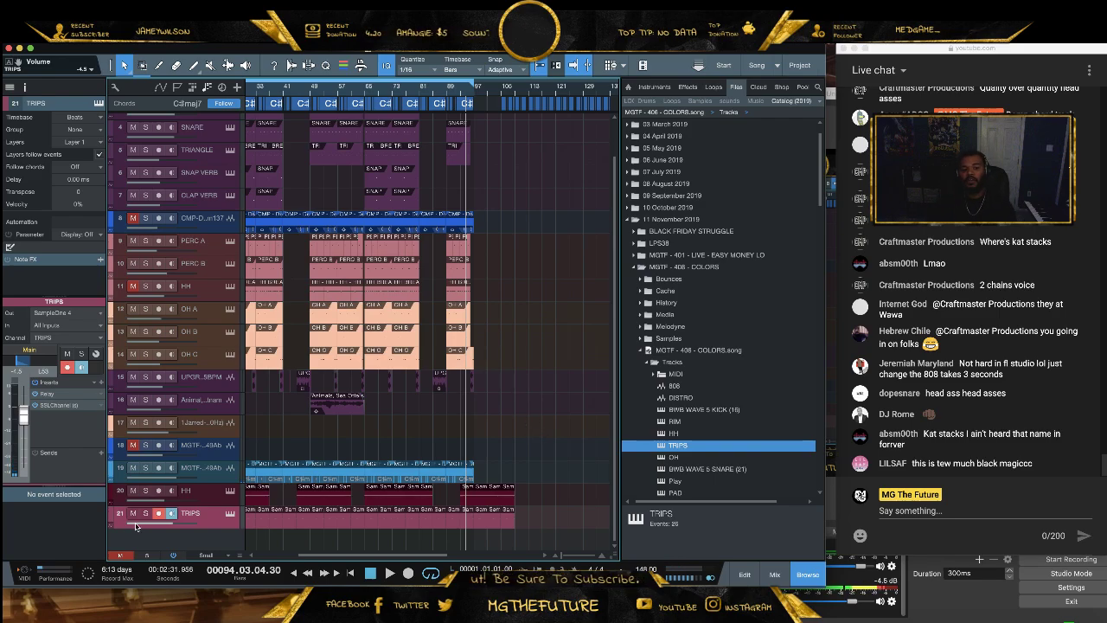
Color the bounced BRICK SQUAD track and the imported HH and TRIPS tracks red
{"action": "left_click", "coordinate": [221, 478]}
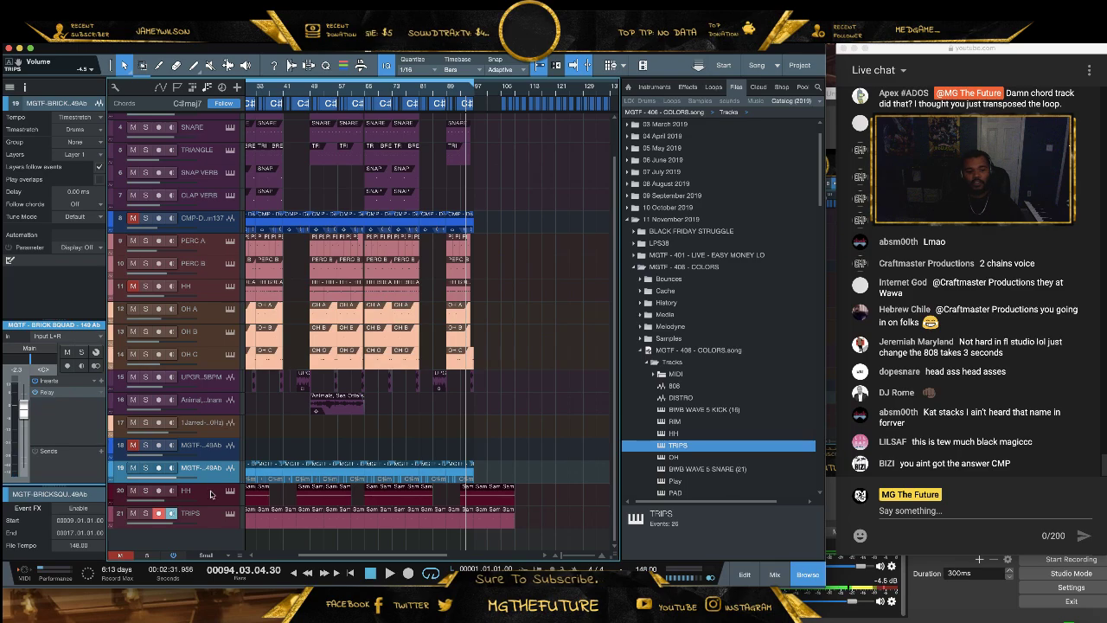
{"action": "left_click", "coordinate": [215, 524]}
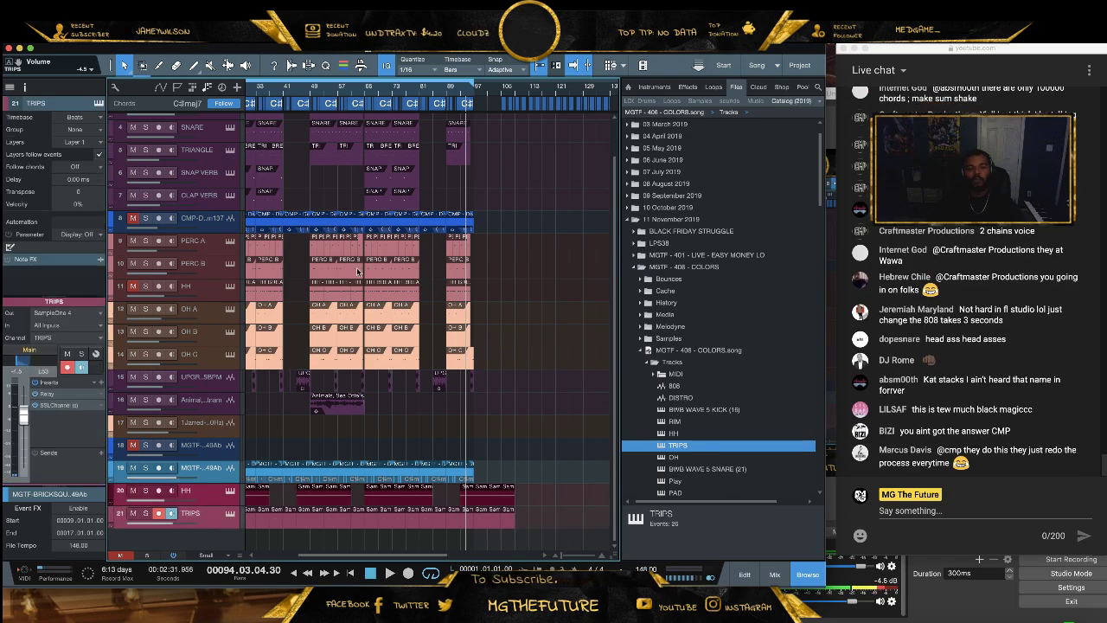
{"action": "left_click", "coordinate": [343, 66]}
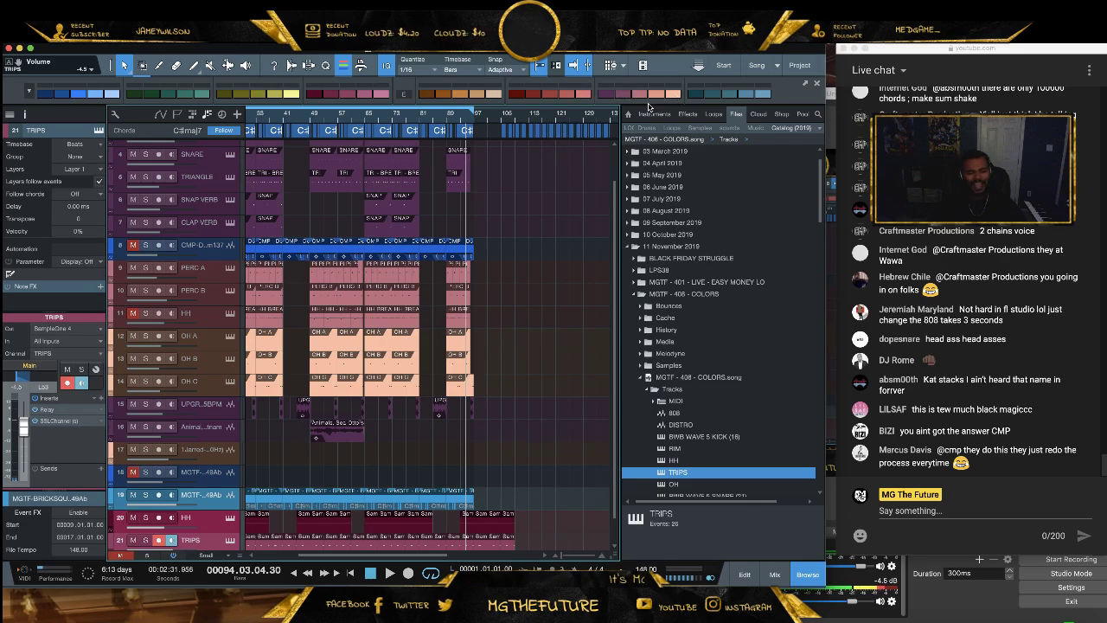
{"action": "left_click", "coordinate": [506, 94]}
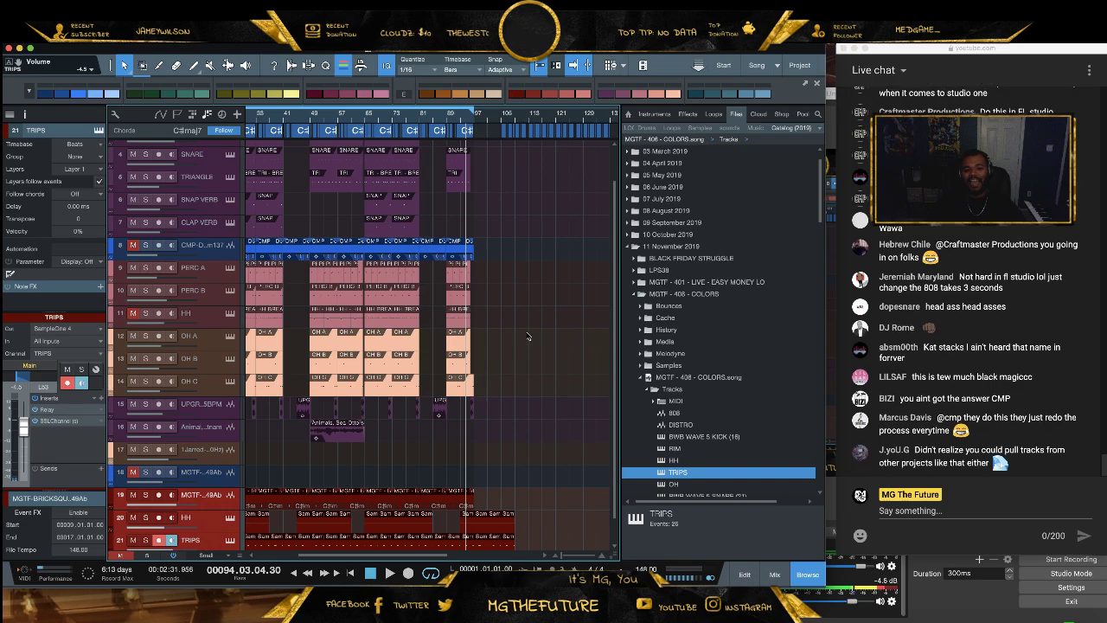
{"action": "scroll", "coordinate": [546, 359], "scroll_direction": "down", "scroll_amount": 1}
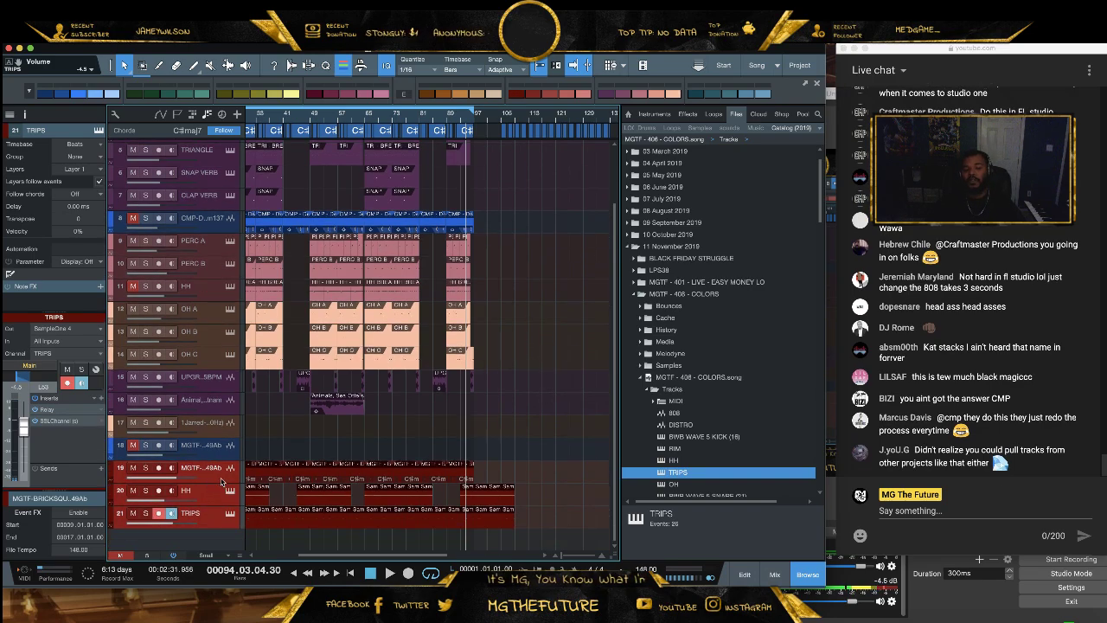
Play the song from the start and unmute the original HH track above OH A
{"action": "left_click", "coordinate": [349, 572]}
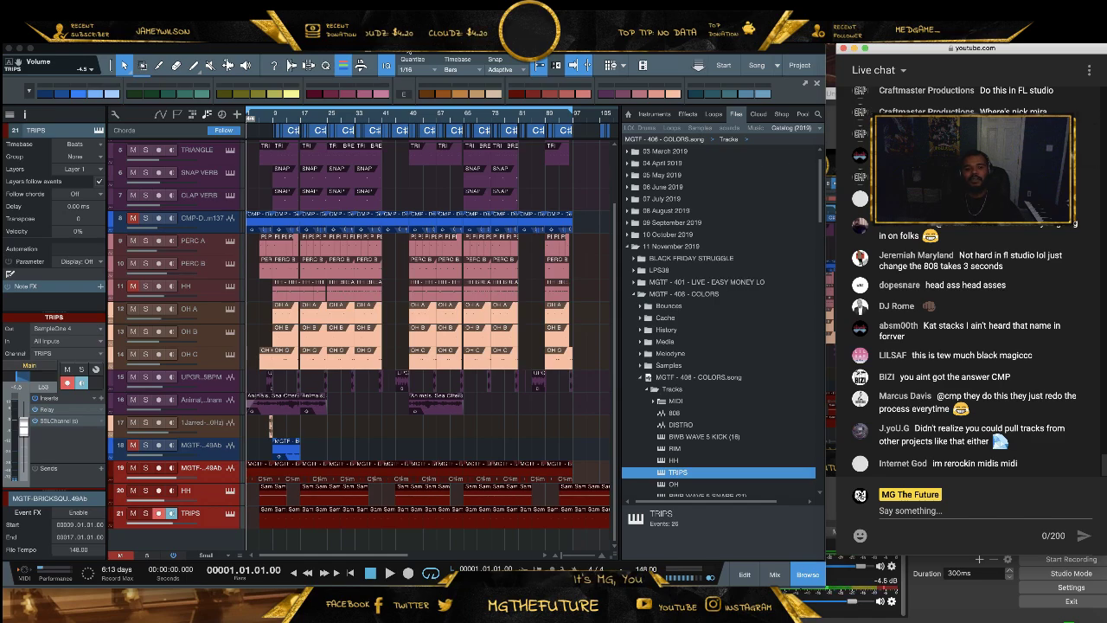
{"action": "scroll", "coordinate": [279, 128], "scroll_direction": "up", "scroll_amount": 3}
{"action": "key", "text": "space"}
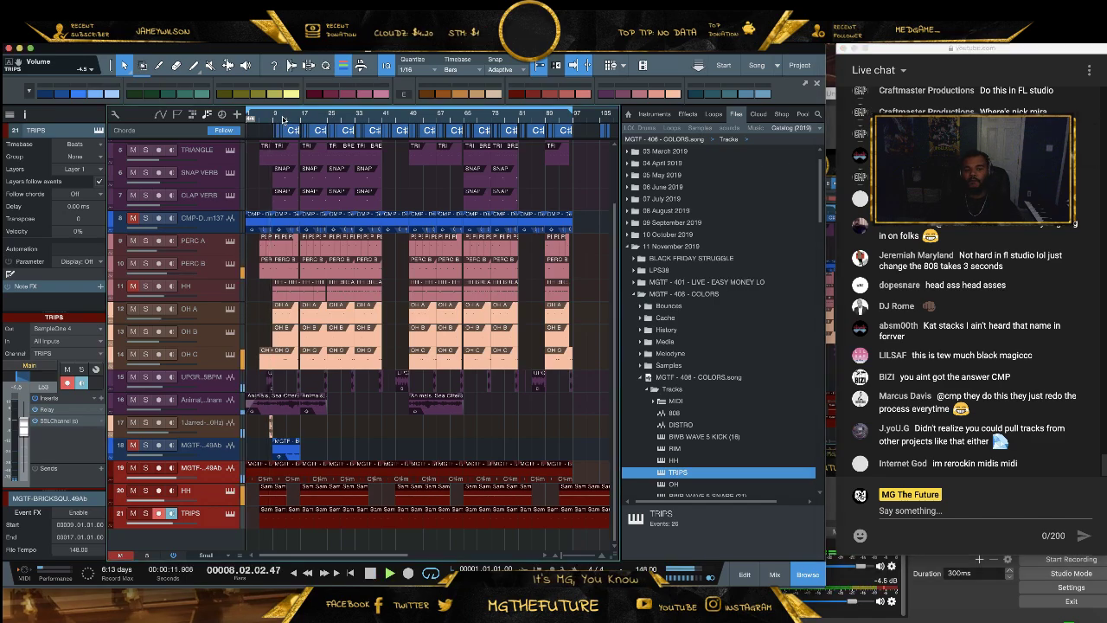
{"action": "scroll", "coordinate": [284, 138], "scroll_direction": "up", "scroll_amount": 2}
{"action": "scroll", "coordinate": [284, 139], "scroll_direction": "down", "scroll_amount": 3}
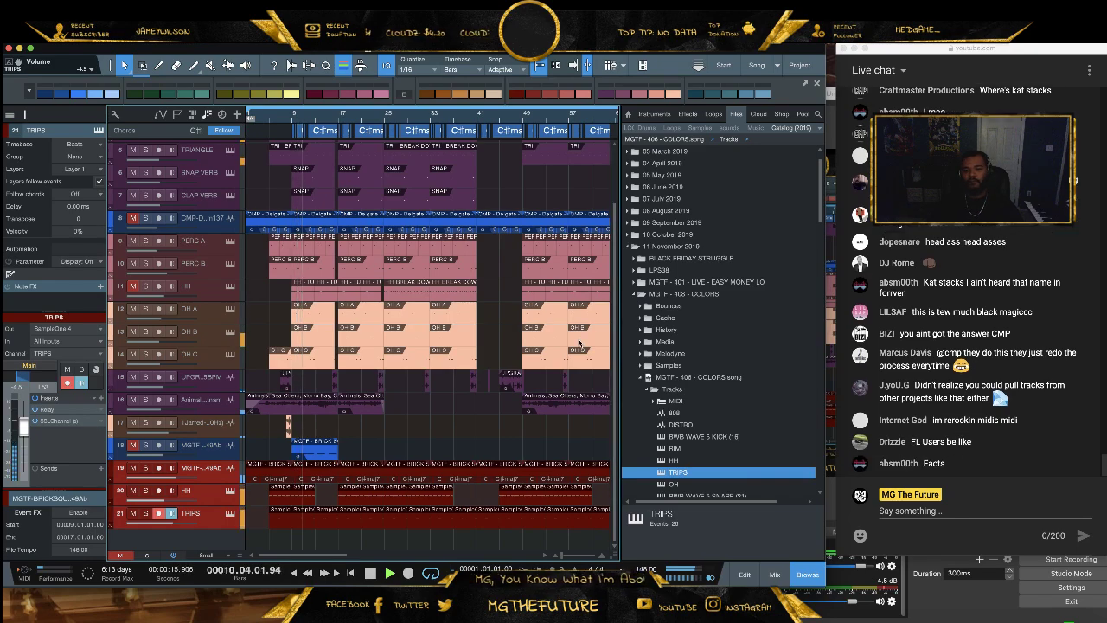
{"action": "left_click", "coordinate": [133, 286]}
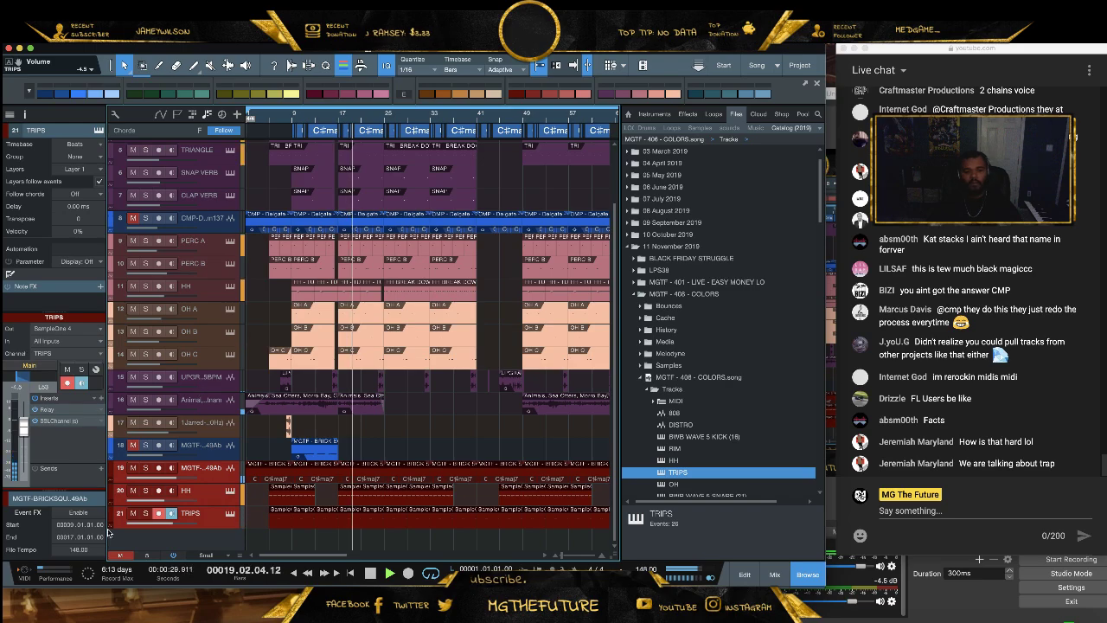
Set the imported HH track's volume to -19.0 dB, TRIPS to -7.0 dB and the bounced BRICK SQUAD track to +1.1 dB
{"action": "left_click_drag", "start_coordinate": [126, 506], "coordinate": [148, 506]}
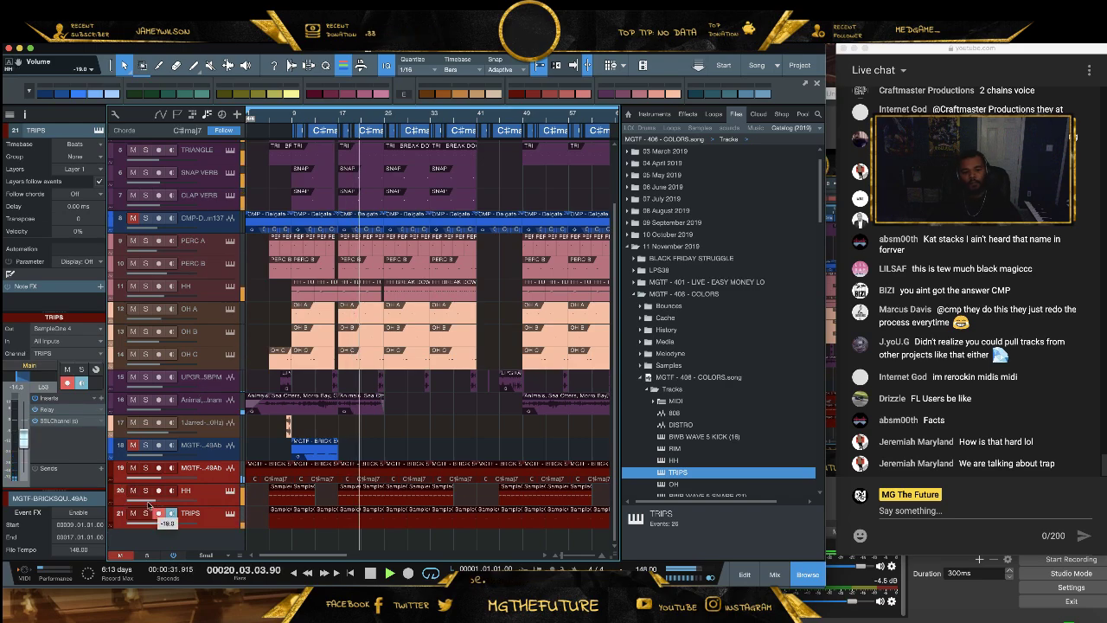
{"action": "left_click", "coordinate": [172, 487]}
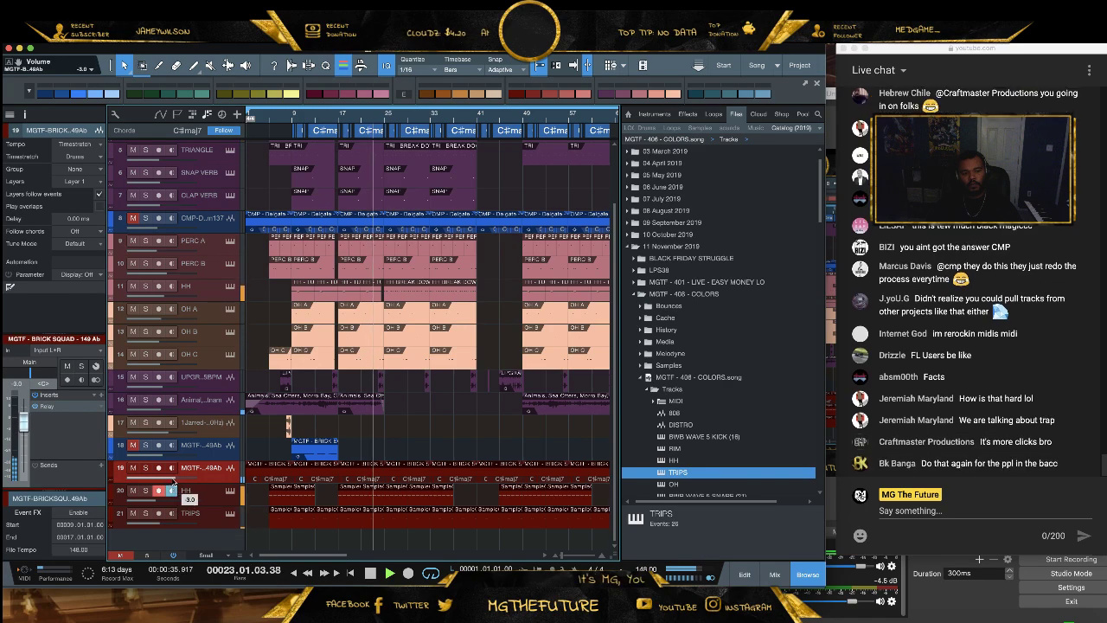
{"action": "left_click_drag", "start_coordinate": [160, 519], "coordinate": [161, 524]}
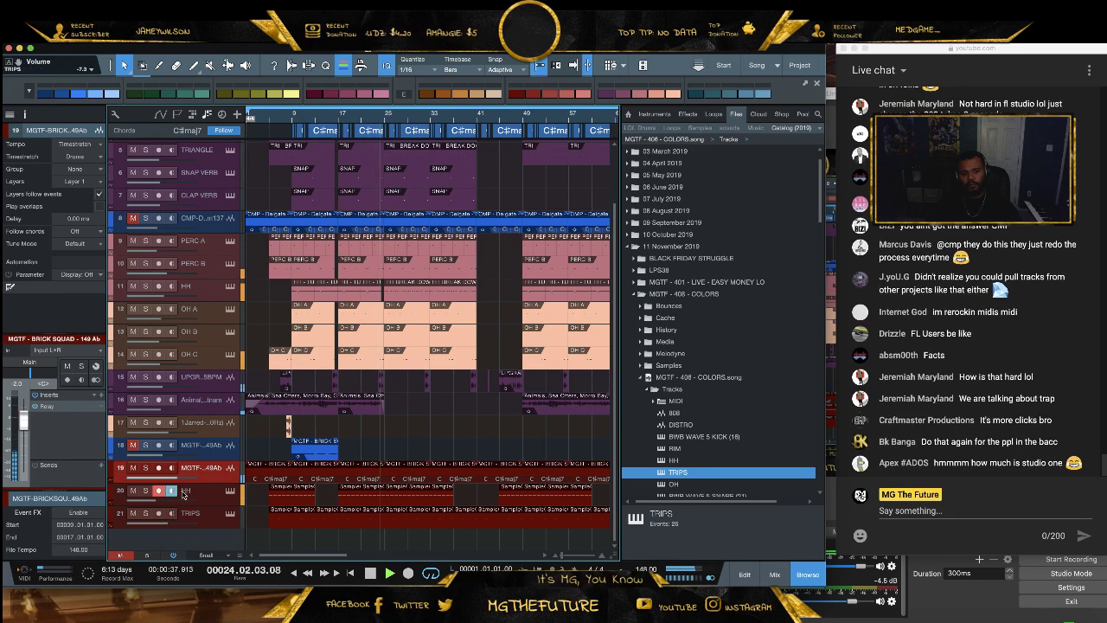
{"action": "left_click_drag", "start_coordinate": [177, 477], "coordinate": [184, 478]}
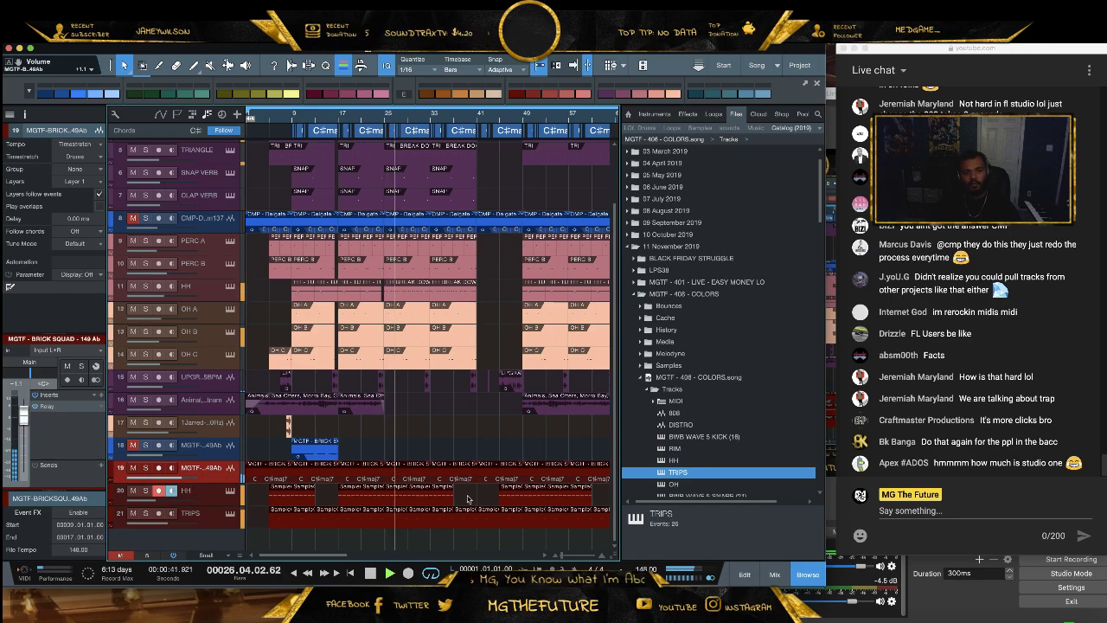
Delete the events from bar 49 onward on the bounced BRICK SQUAD, imported HH and TRIPS tracks
{"action": "left_click", "coordinate": [510, 493]}
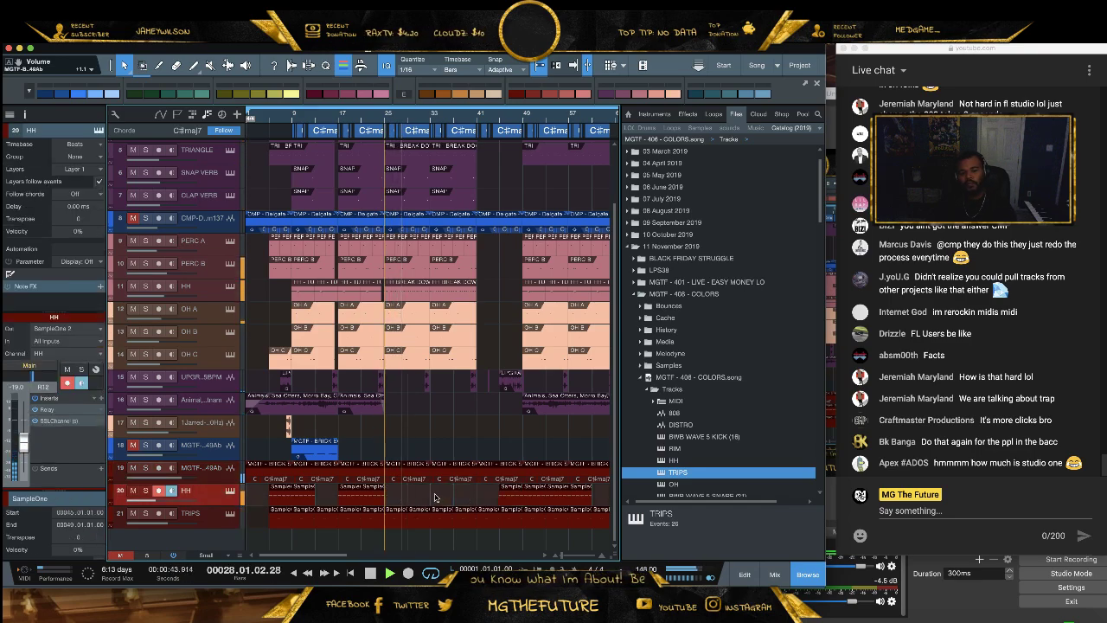
{"action": "scroll", "coordinate": [448, 116], "scroll_direction": "right", "scroll_amount": 2}
{"action": "scroll", "coordinate": [448, 115], "scroll_direction": "down", "scroll_amount": 3}
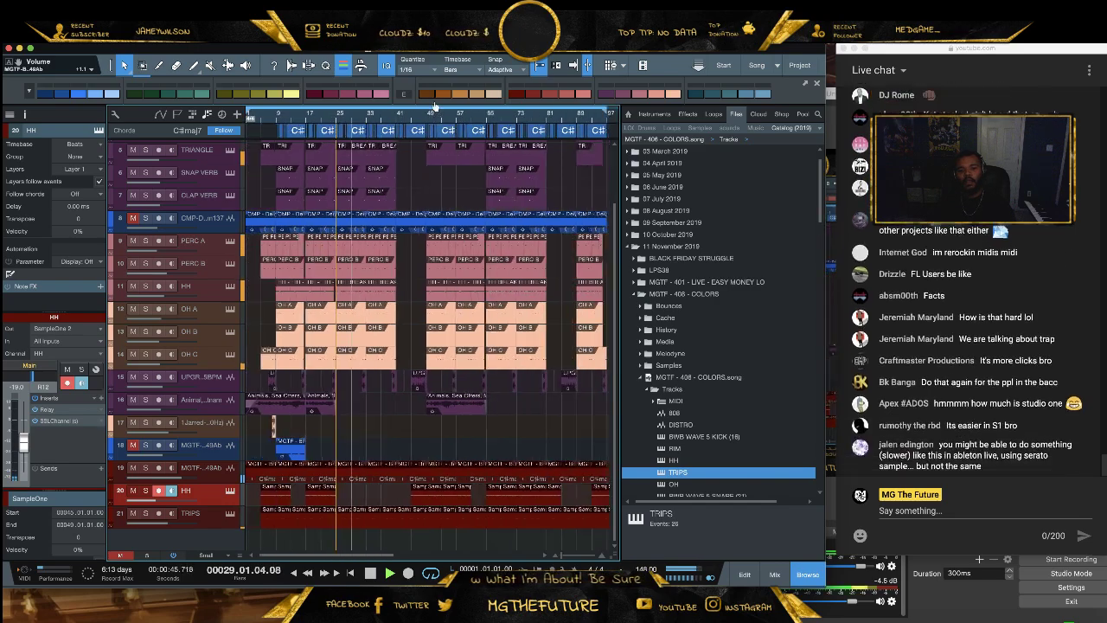
{"action": "left_click_drag", "start_coordinate": [545, 460], "coordinate": [362, 528]}
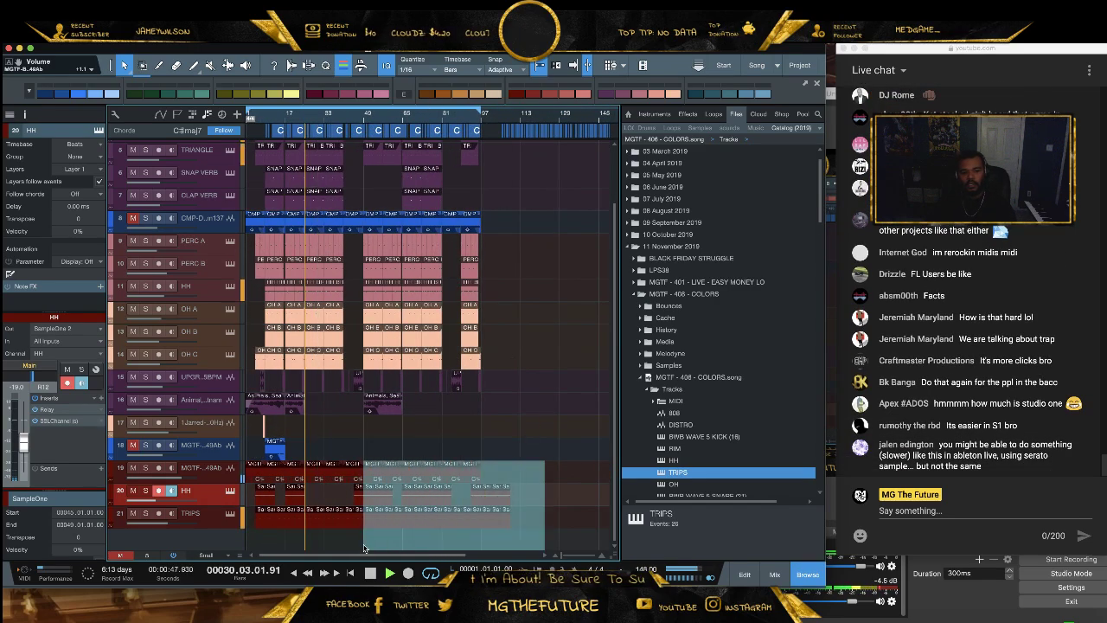
{"action": "key", "text": "Delete"}
{"action": "scroll", "coordinate": [312, 119], "scroll_direction": "up", "scroll_amount": 3}
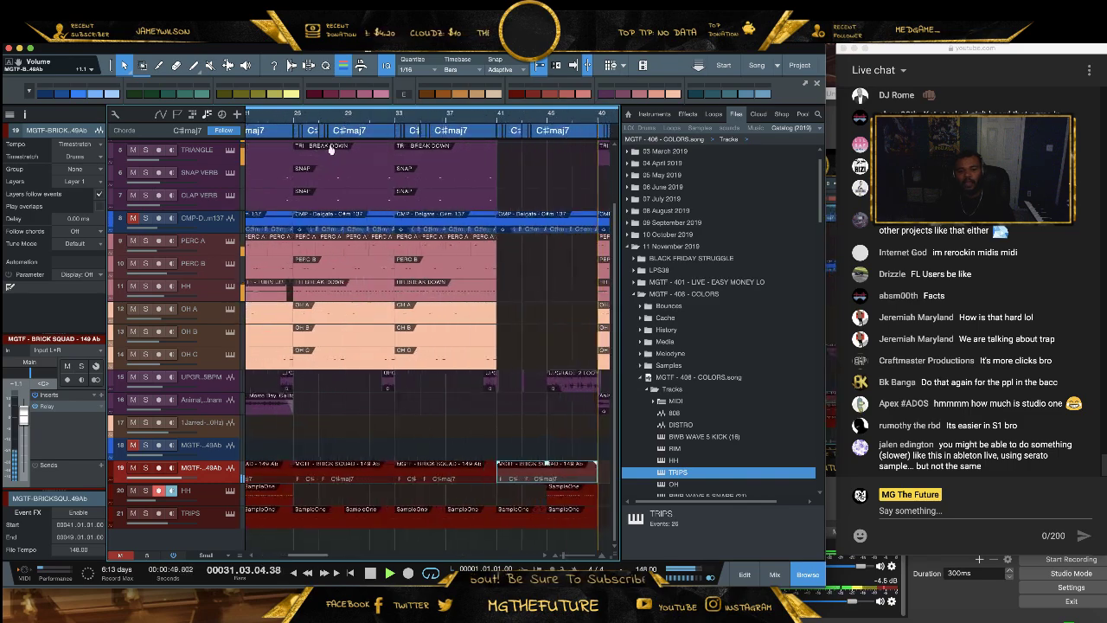
{"action": "scroll", "coordinate": [381, 137], "scroll_direction": "down", "scroll_amount": 1}
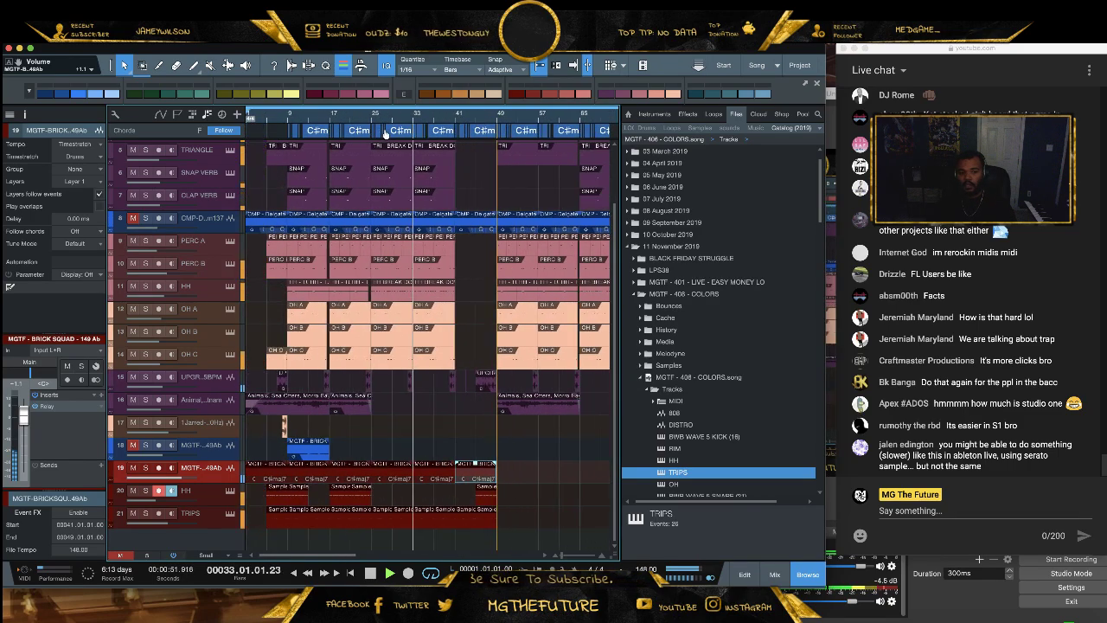
Remove the imported HH and TRIPS events before bar 9, and fill the HH gaps at bars 13, 33 and 41 with copied events
{"action": "left_click", "coordinate": [268, 498]}
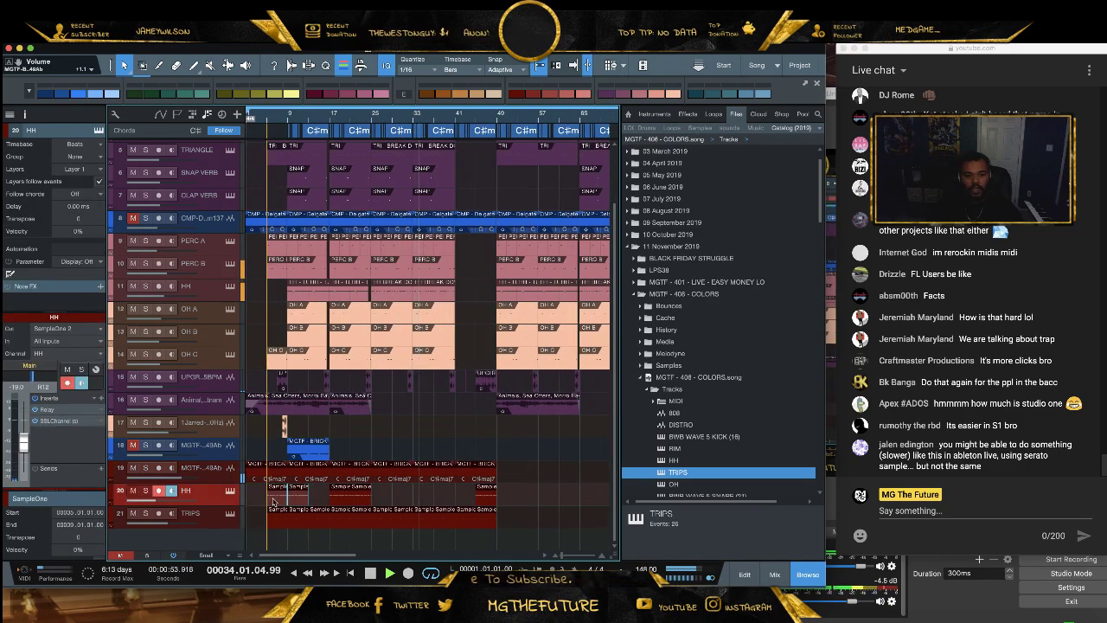
{"action": "left_click", "coordinate": [432, 486]}
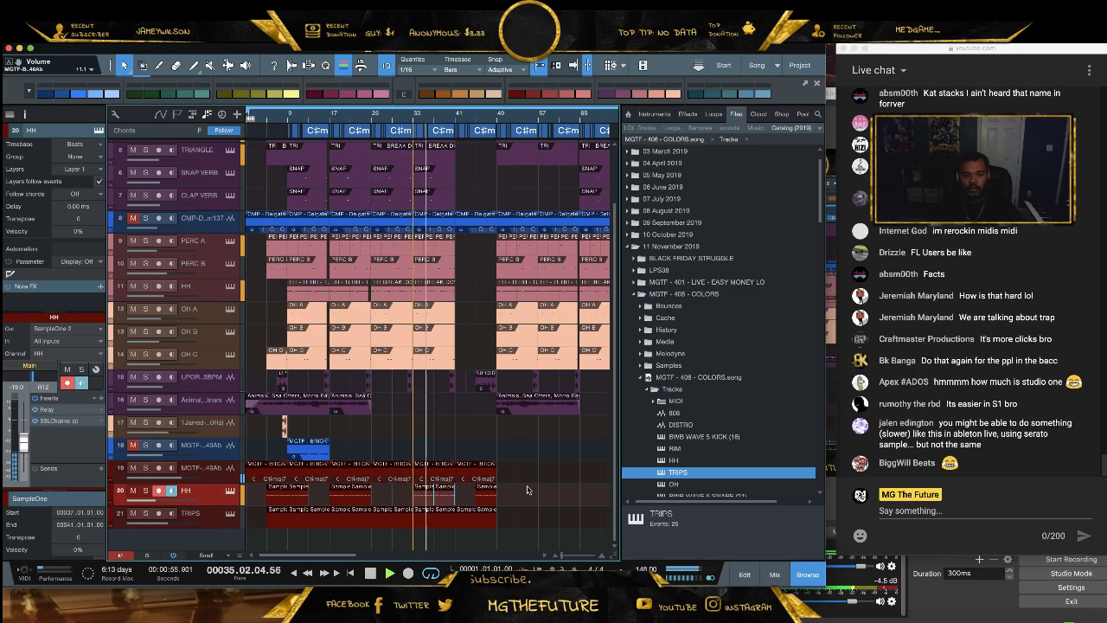
{"action": "left_click", "coordinate": [290, 493]}
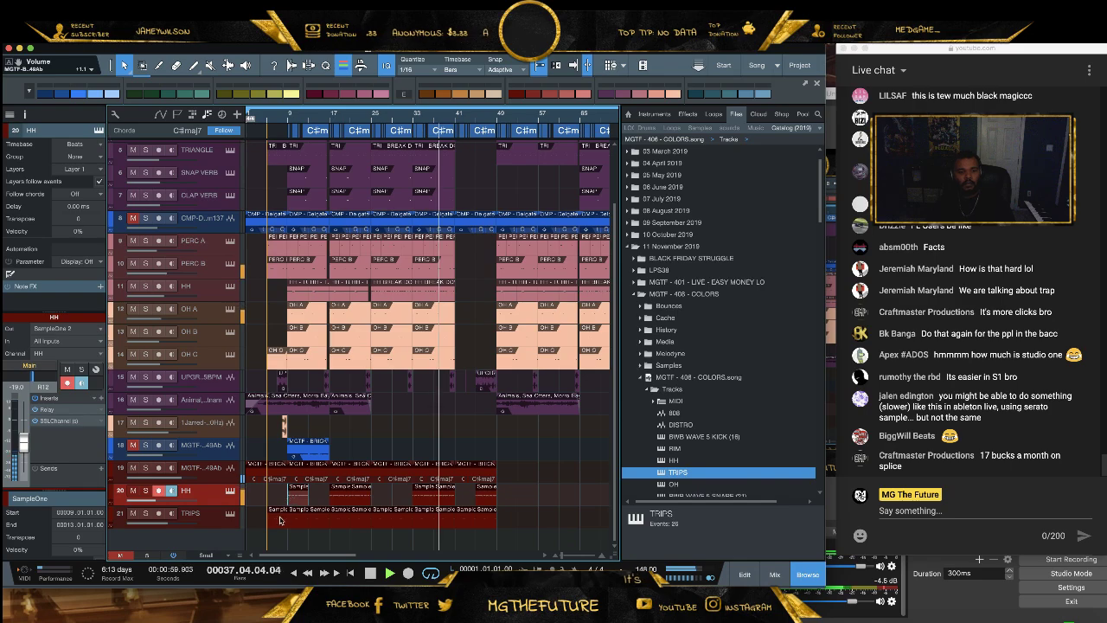
{"action": "left_click", "coordinate": [282, 519]}
{"action": "left_click", "coordinate": [320, 490]}
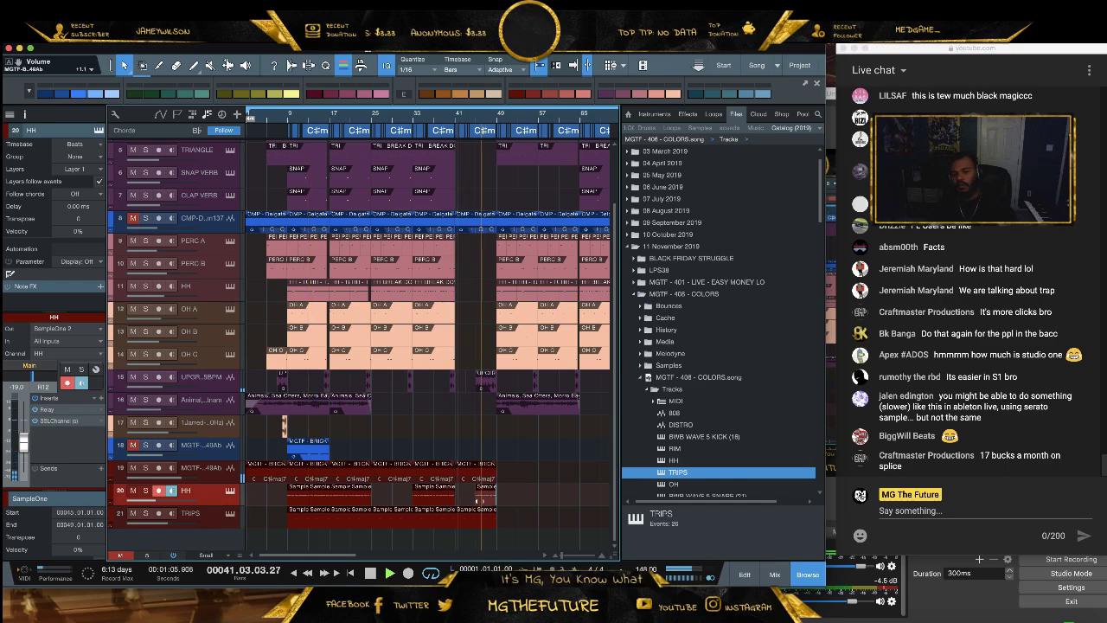
{"action": "left_click_drag", "start_coordinate": [485, 500], "coordinate": [443, 500]}
Duplicate the BRICK SQUAD, HH and TRIPS events between bars 9 and 49 so the copies start at bar 49
{"action": "left_click_drag", "start_coordinate": [517, 462], "coordinate": [288, 538]}
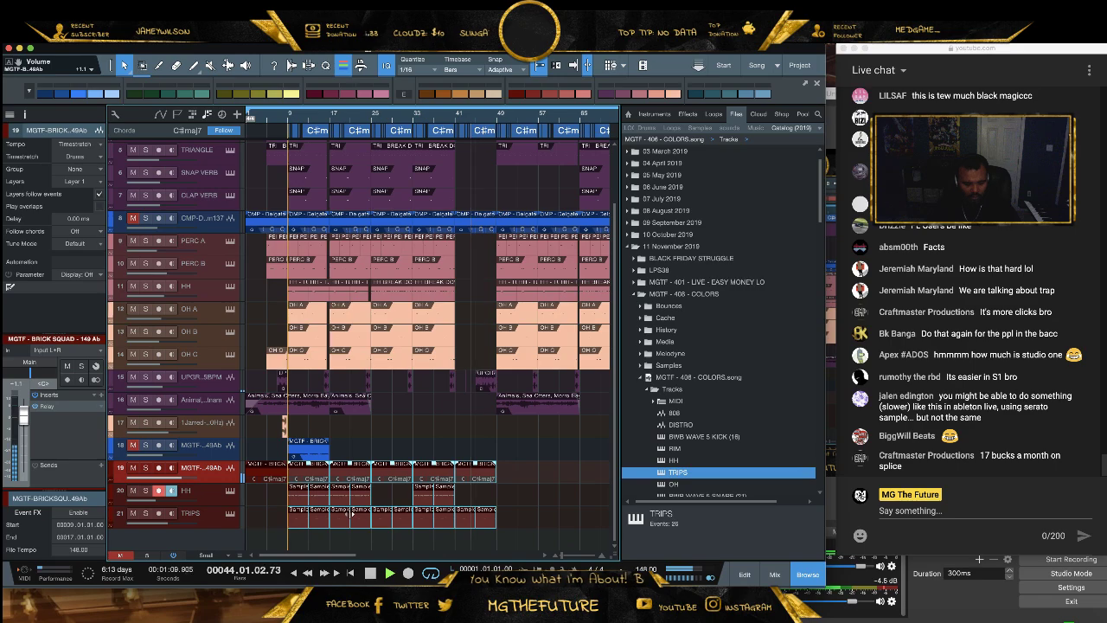
{"action": "key", "text": "d"}
{"action": "key", "text": "w"}
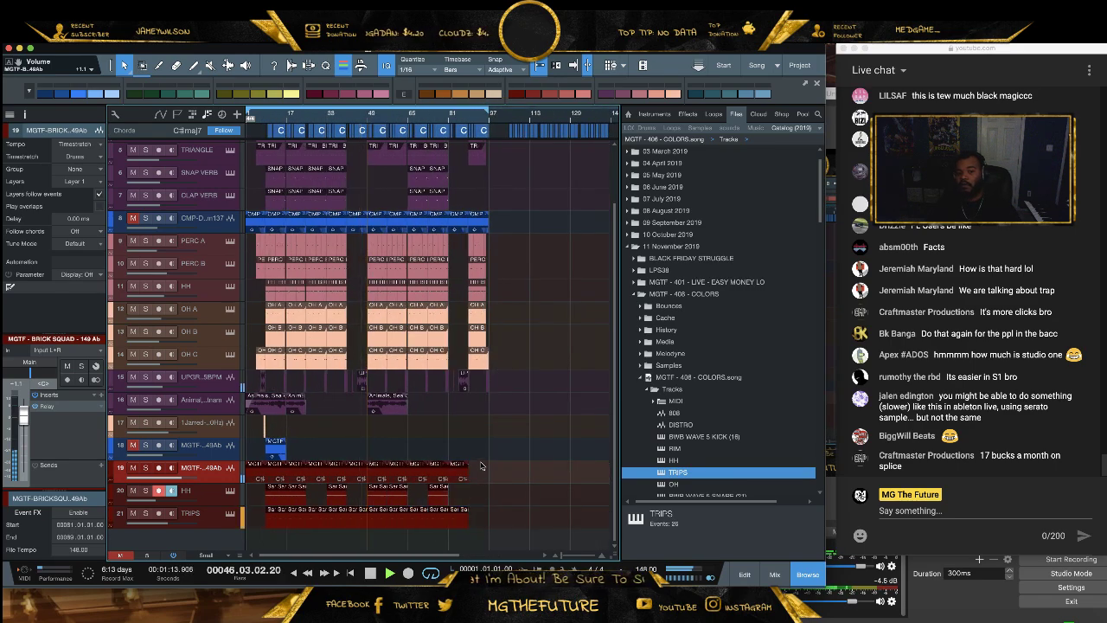
{"action": "key", "text": "e"}
{"action": "key", "text": "e"}
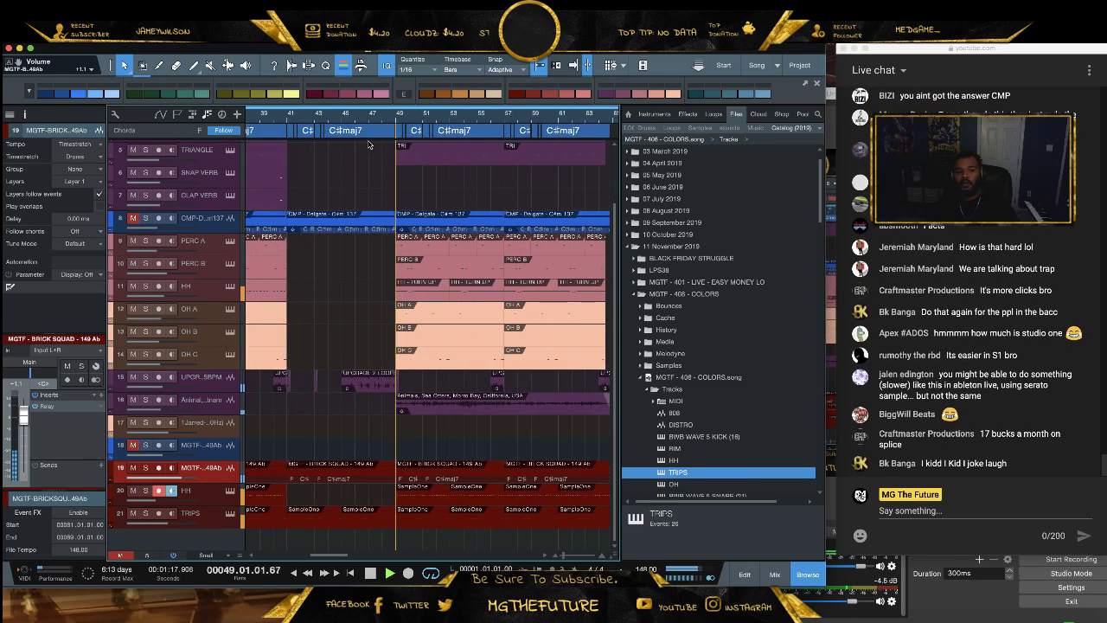
{"action": "key", "text": "w"}
{"action": "key", "text": "w"}
{"action": "key", "text": "w"}
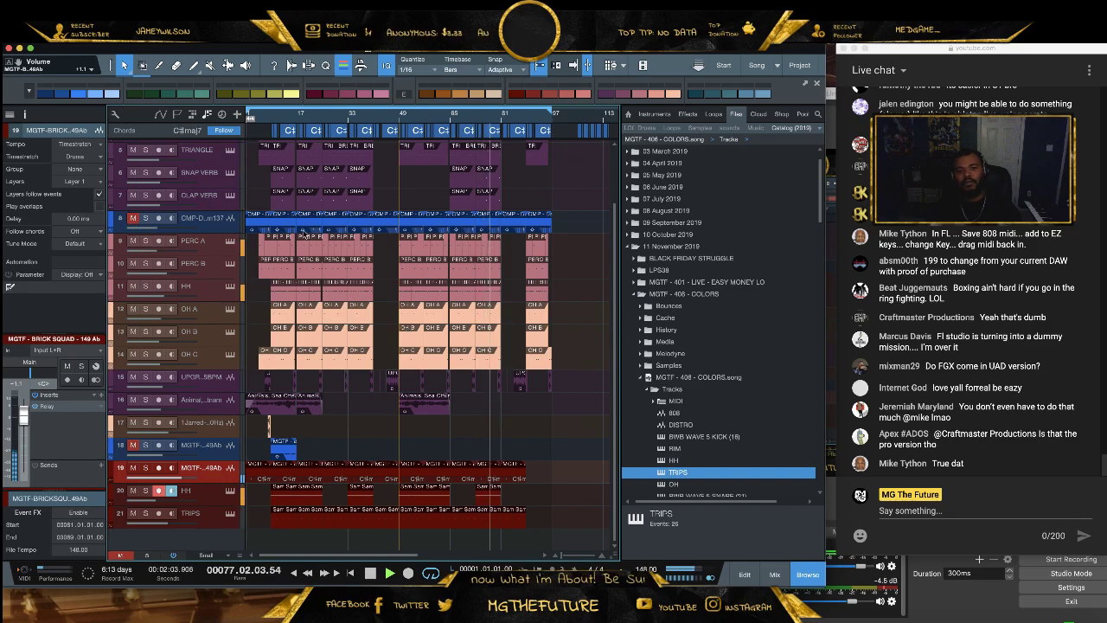
{"action": "key", "text": "w"}
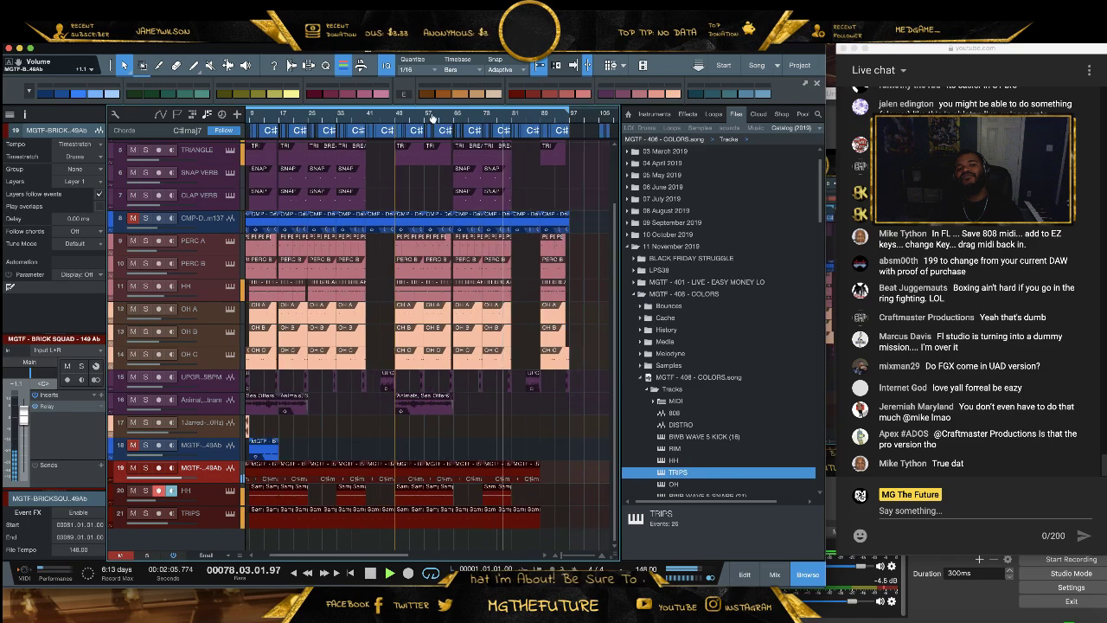
Unmute the CMP-Delgate audio track and set its timestretch mode to Sound and Follow Chords to Parallel
{"action": "left_click", "coordinate": [214, 228]}
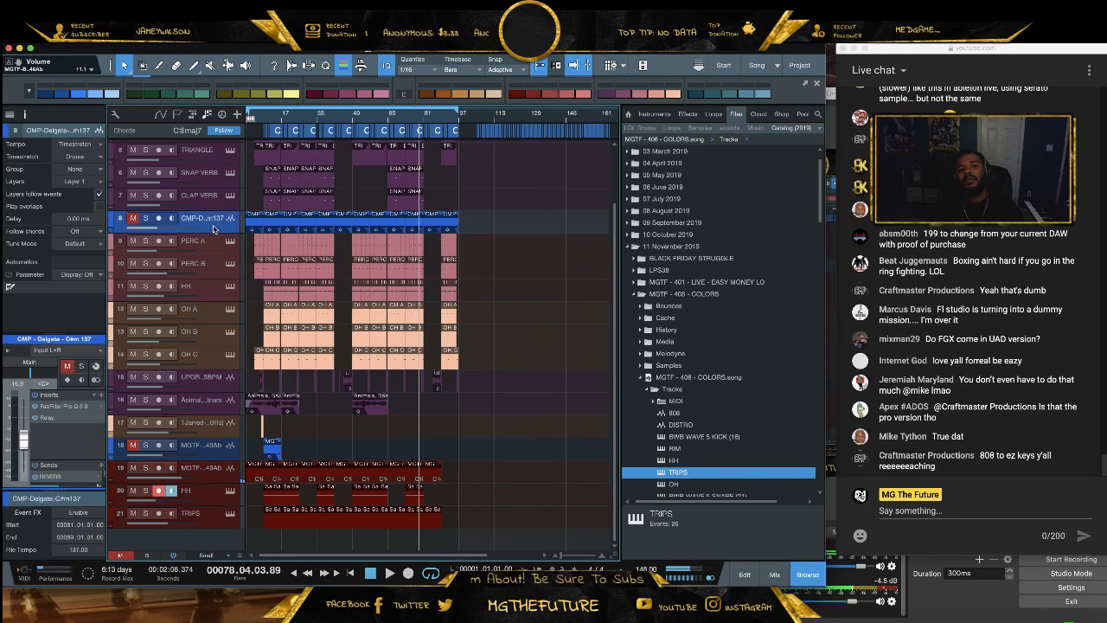
{"action": "left_click", "coordinate": [93, 154]}
{"action": "left_click", "coordinate": [89, 189]}
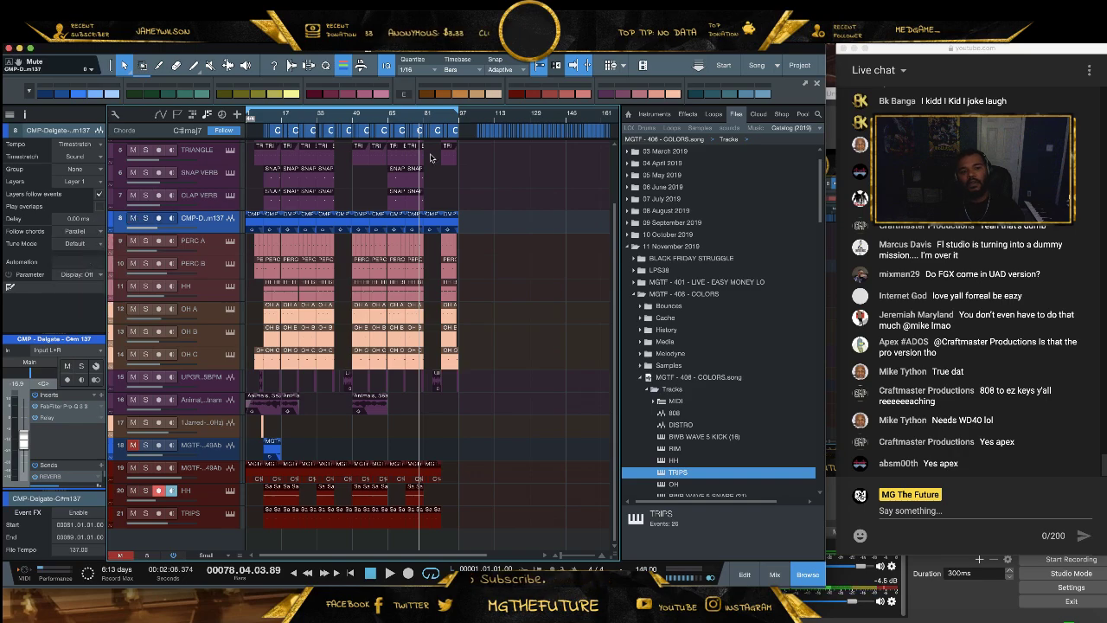
Increase the CMP-Delgate track's height and solo it briefly to hear it alone
{"action": "left_click_drag", "start_coordinate": [431, 118], "coordinate": [508, 278]}
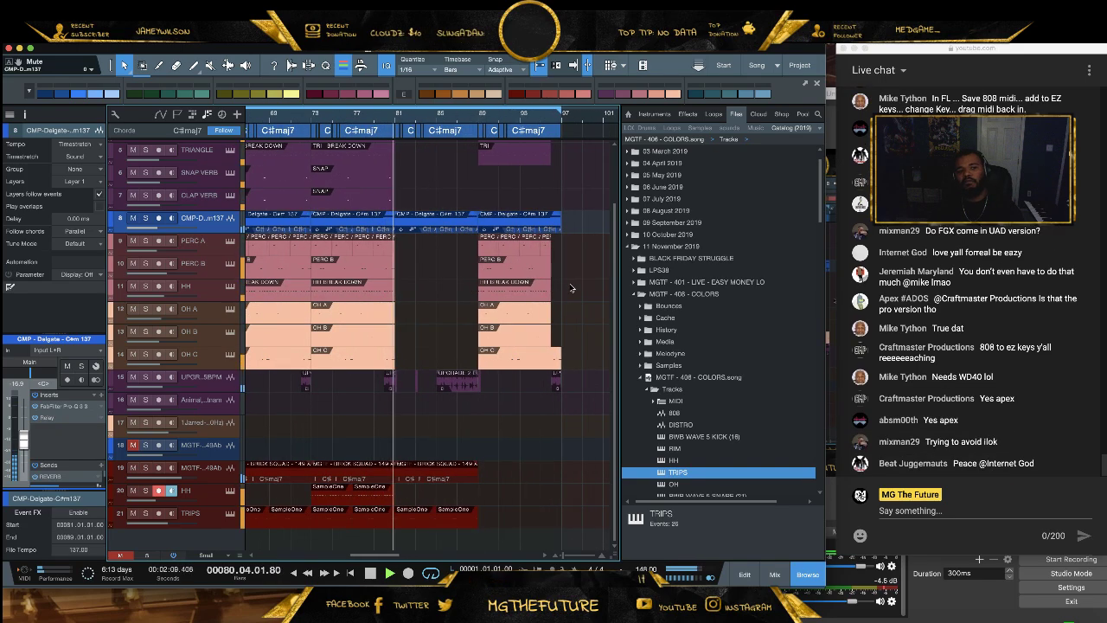
{"action": "left_click_drag", "start_coordinate": [216, 233], "coordinate": [216, 262]}
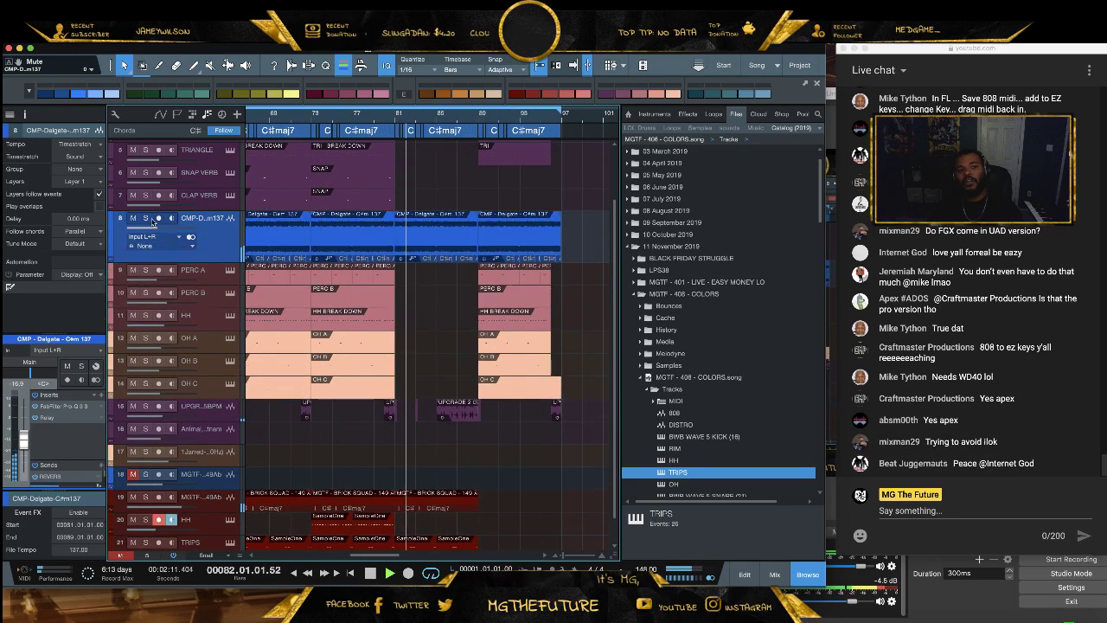
{"action": "left_click", "coordinate": [146, 218]}
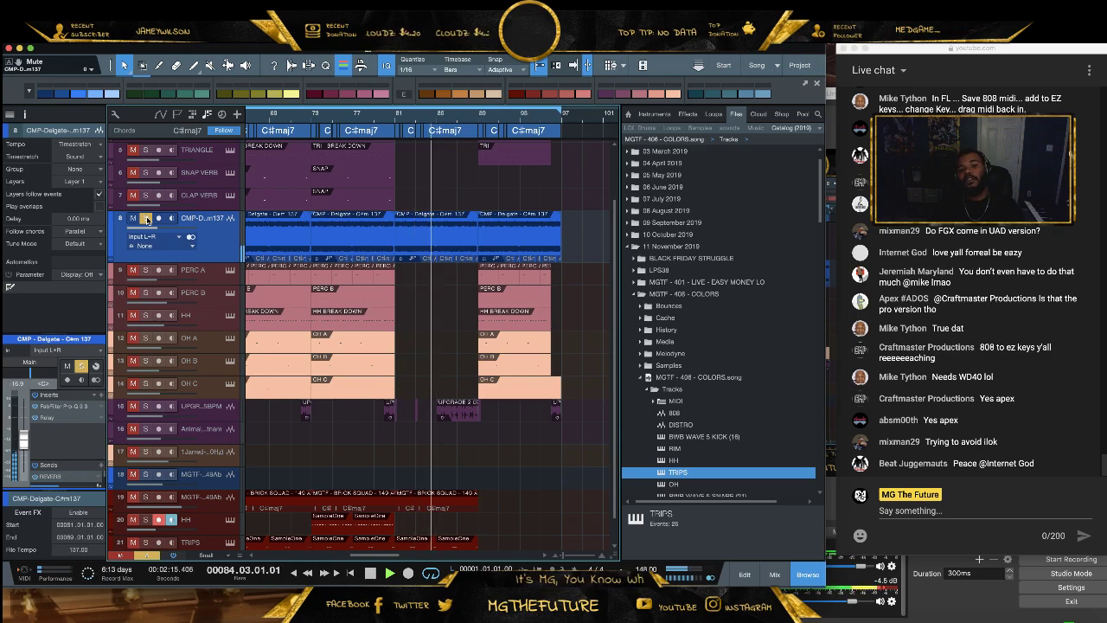
{"action": "left_click", "coordinate": [146, 218]}
Loop the CMP-Delgate event from bar 81 to bar 89 and play it from its start
{"action": "left_click", "coordinate": [461, 231]}
{"action": "key", "text": "p"}
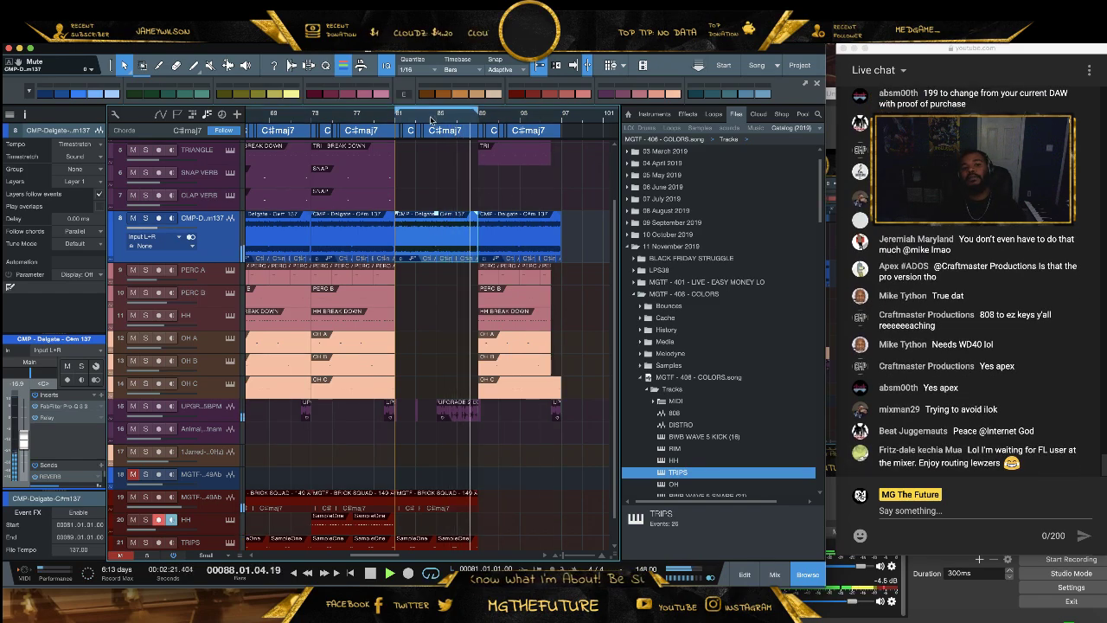
{"action": "key", "text": "w"}
{"action": "key", "text": "w"}
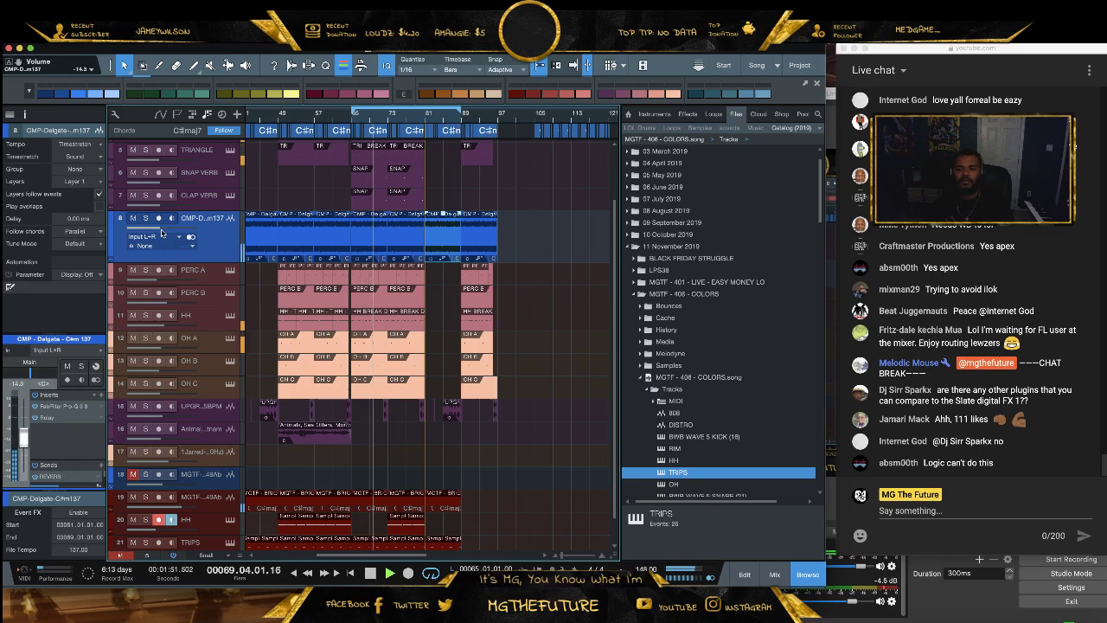
Set the CMP-Delgate track's volume to -15.2 dB and narrow the playback loop to bars 73 to 81
{"action": "left_click_drag", "start_coordinate": [158, 232], "coordinate": [157, 234]}
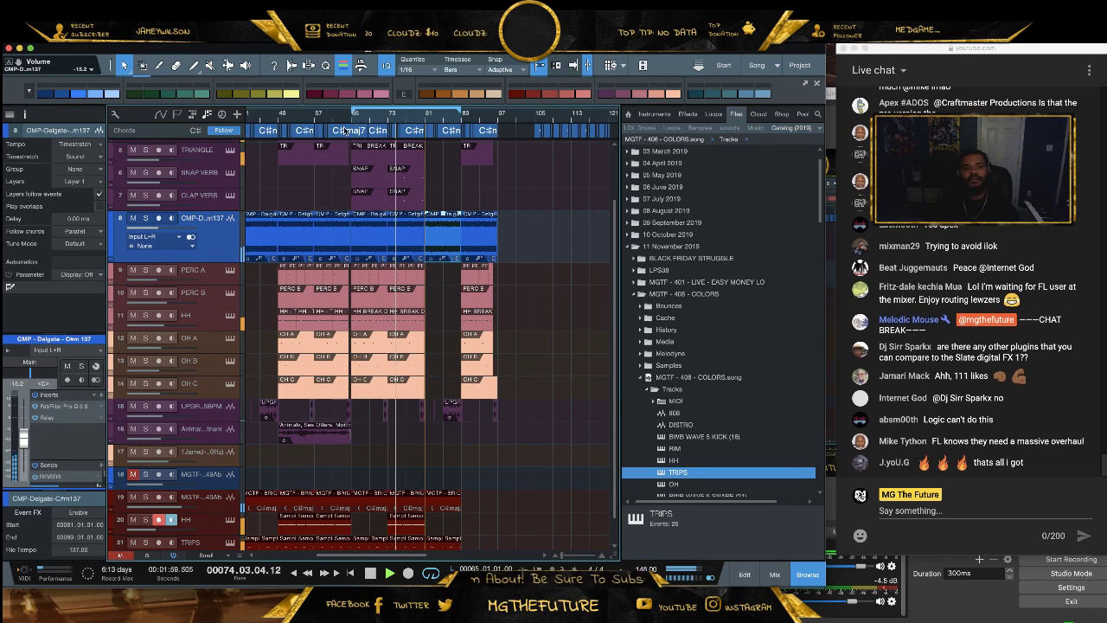
{"action": "left_click_drag", "start_coordinate": [352, 115], "coordinate": [387, 121]}
{"action": "left_click_drag", "start_coordinate": [460, 115], "coordinate": [427, 114]}
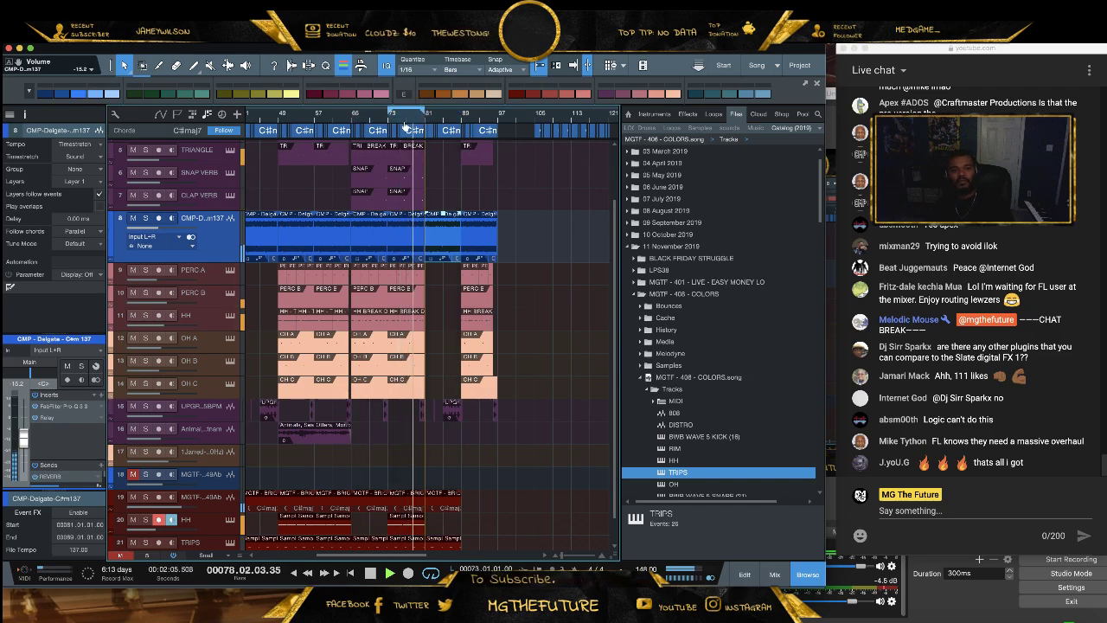
Adjust the volume of HH track 11 and set the FG Level gain of the main output's Slate Digital FG-X to 7.9 dB
{"action": "scroll", "coordinate": [405, 124], "scroll_direction": "up", "scroll_amount": 2}
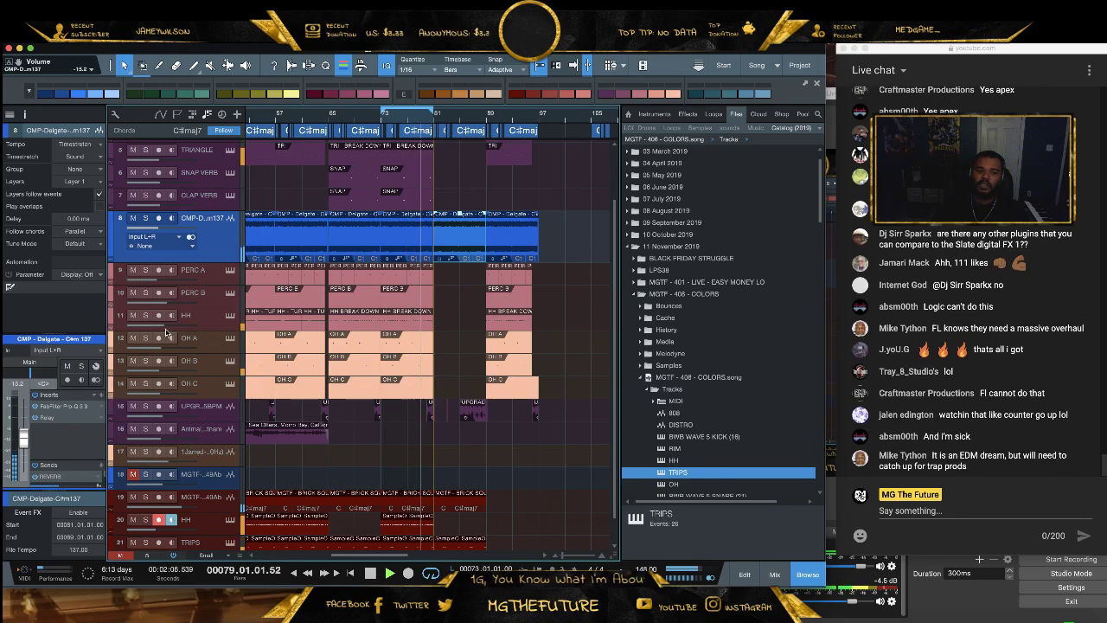
{"action": "left_click_drag", "start_coordinate": [168, 331], "coordinate": [166, 326]}
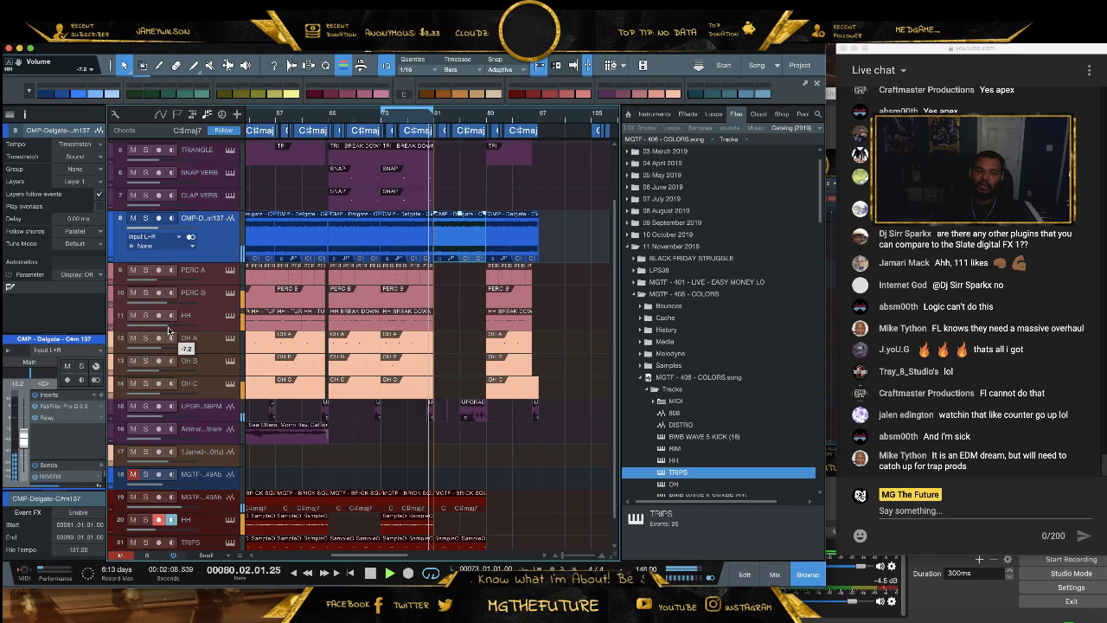
{"action": "left_click", "coordinate": [770, 572]}
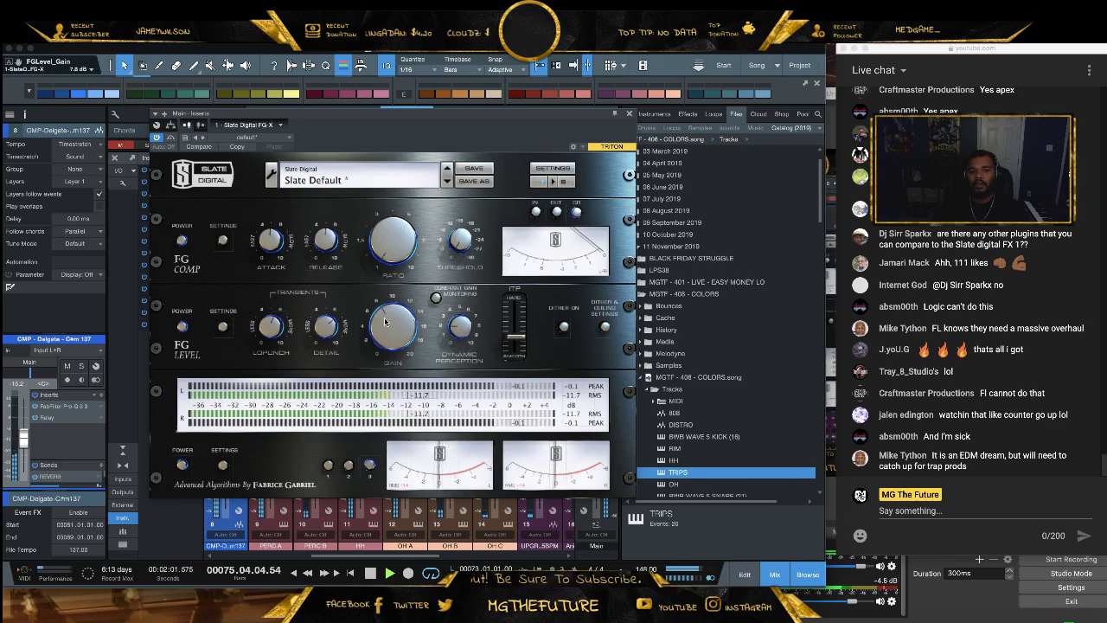
{"action": "left_click", "coordinate": [631, 115]}
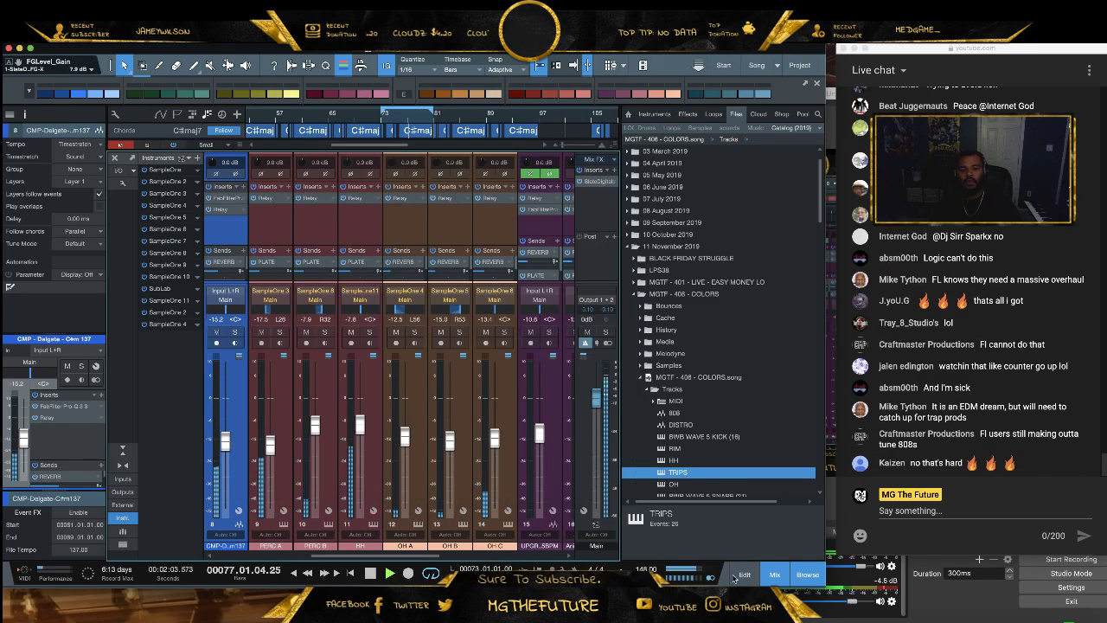
{"action": "left_click", "coordinate": [775, 574]}
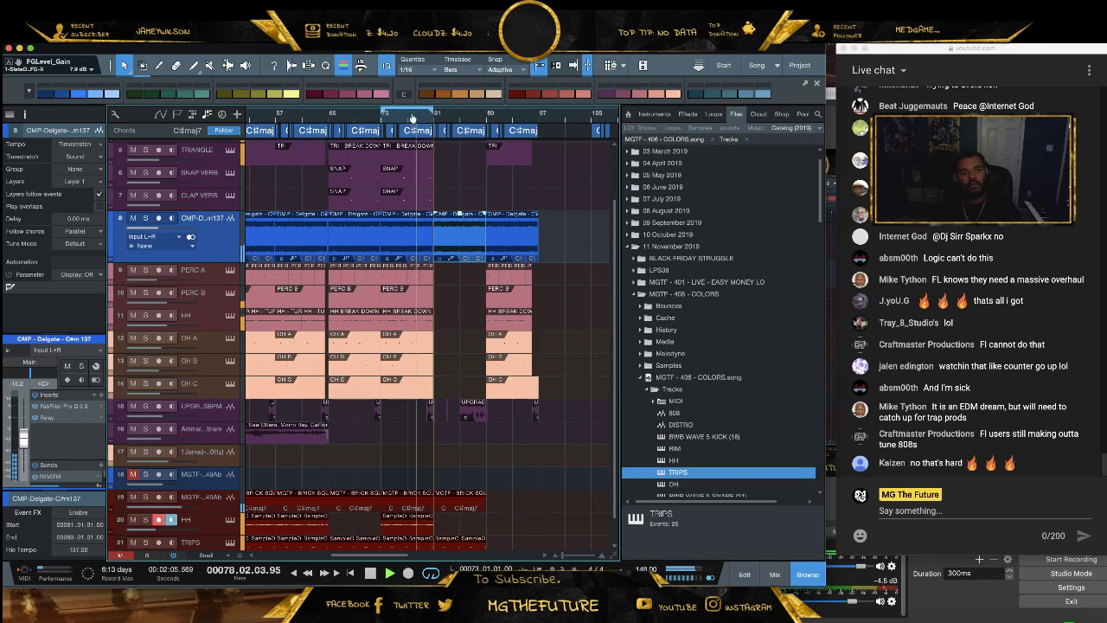
Delete the bounced BRICK SQUAD event between bars 73 and 81
{"action": "scroll", "coordinate": [428, 107], "scroll_direction": "down", "scroll_amount": 2}
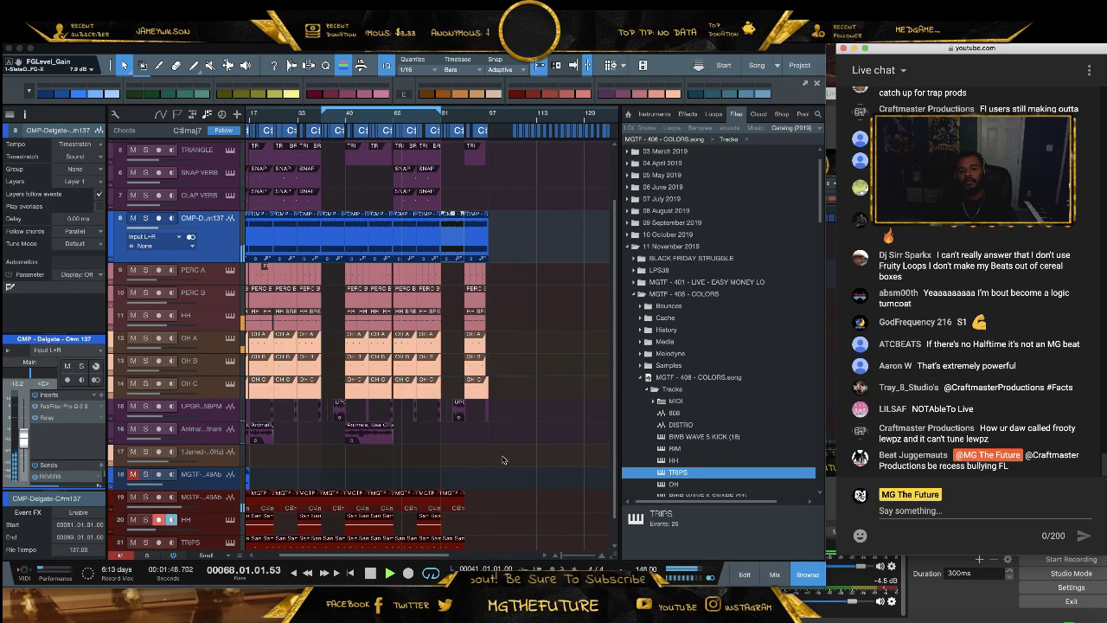
{"action": "scroll", "coordinate": [423, 467], "scroll_direction": "down", "scroll_amount": 1}
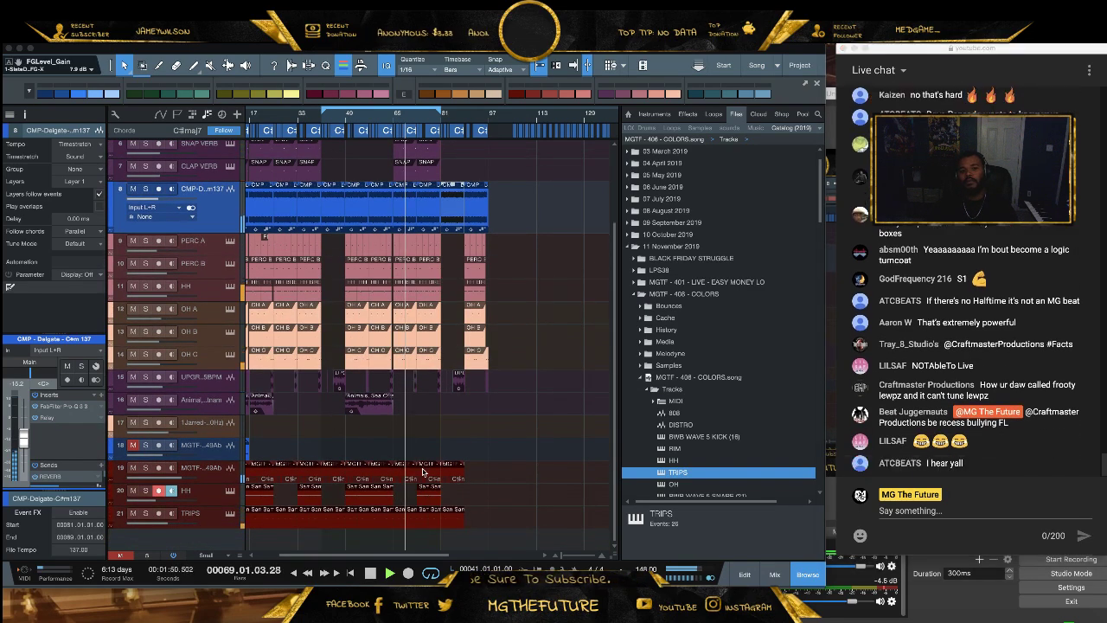
{"action": "left_click", "coordinate": [429, 469]}
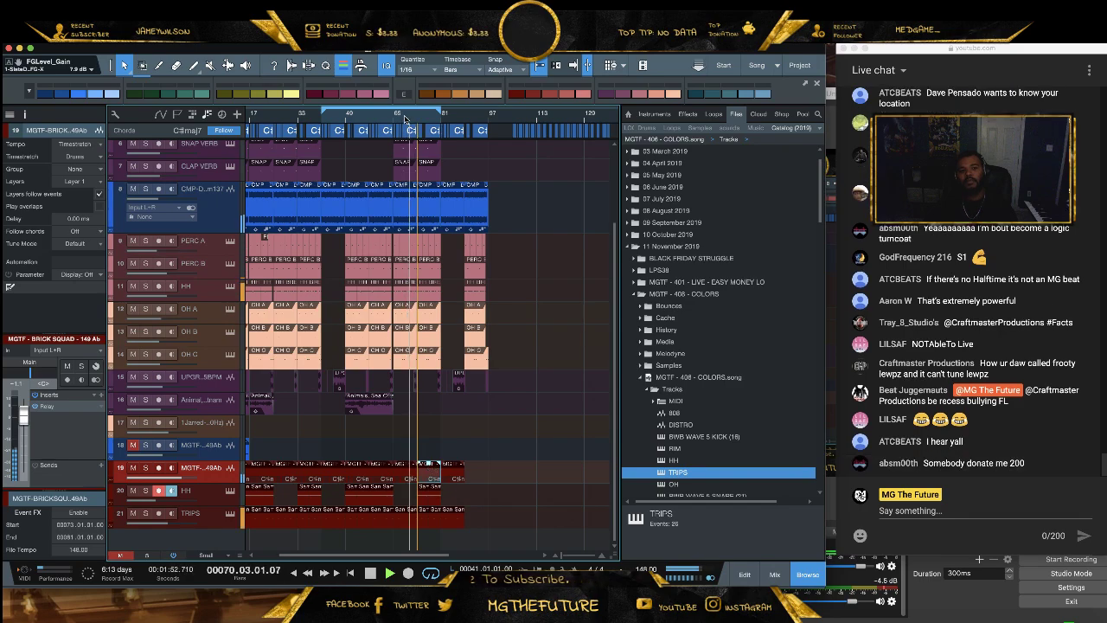
{"action": "scroll", "coordinate": [403, 145], "scroll_direction": "up", "scroll_amount": 3}
{"action": "key", "text": "Delete"}
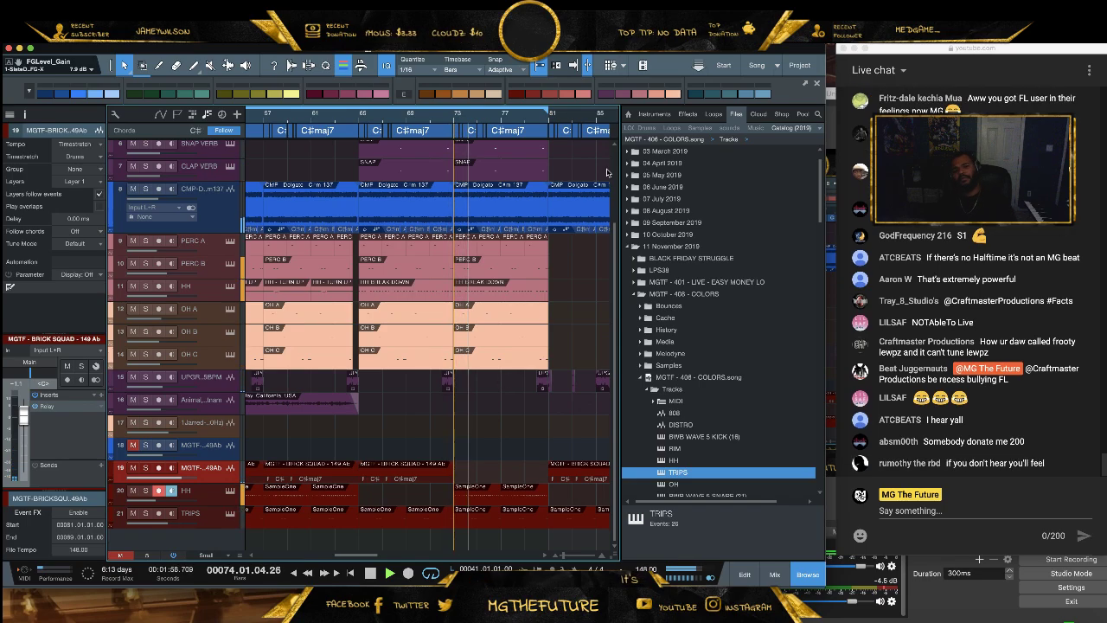
Shorten the bounced BRICK SQUAD event that starts at bar 41 so it ends at bar 48
{"action": "scroll", "coordinate": [519, 131], "scroll_direction": "down", "scroll_amount": 3}
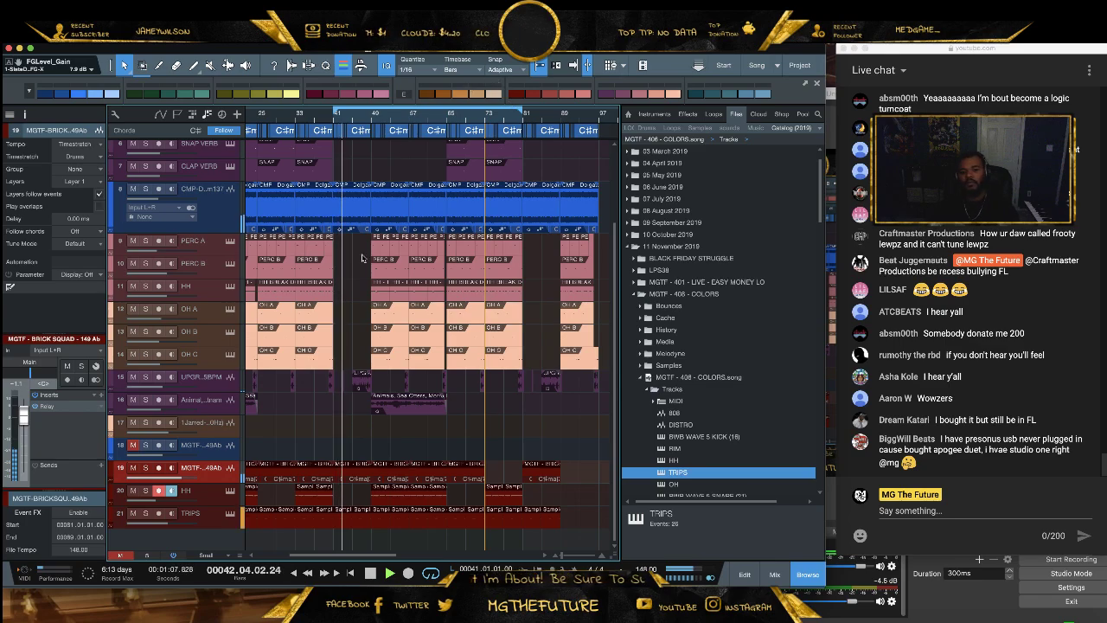
{"action": "scroll", "coordinate": [356, 118], "scroll_direction": "up", "scroll_amount": 4}
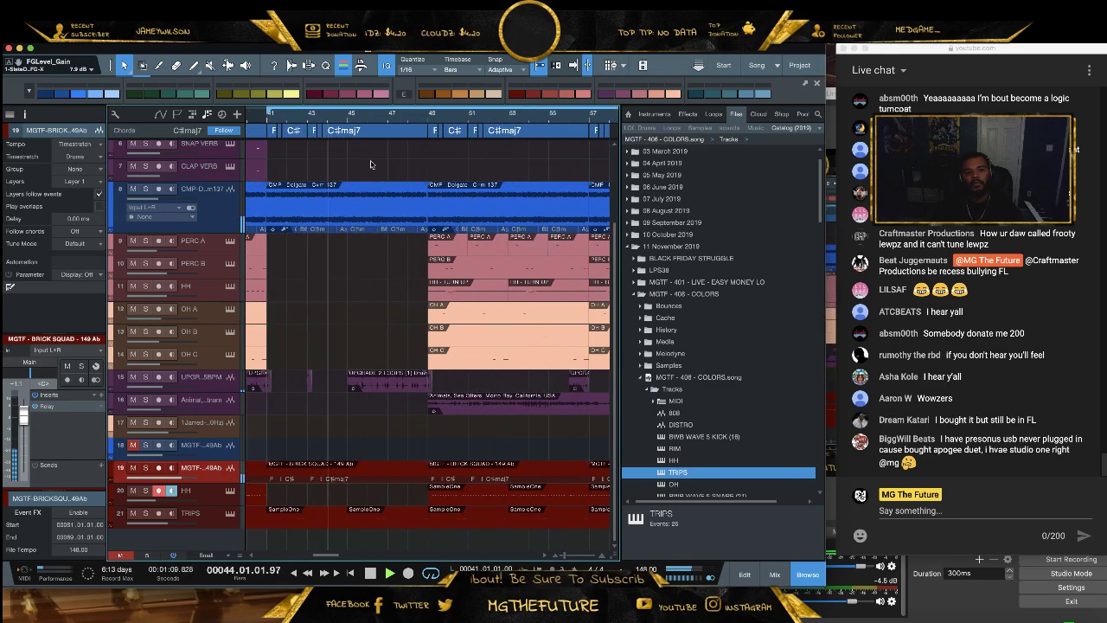
{"action": "left_click_drag", "start_coordinate": [429, 467], "coordinate": [403, 467]}
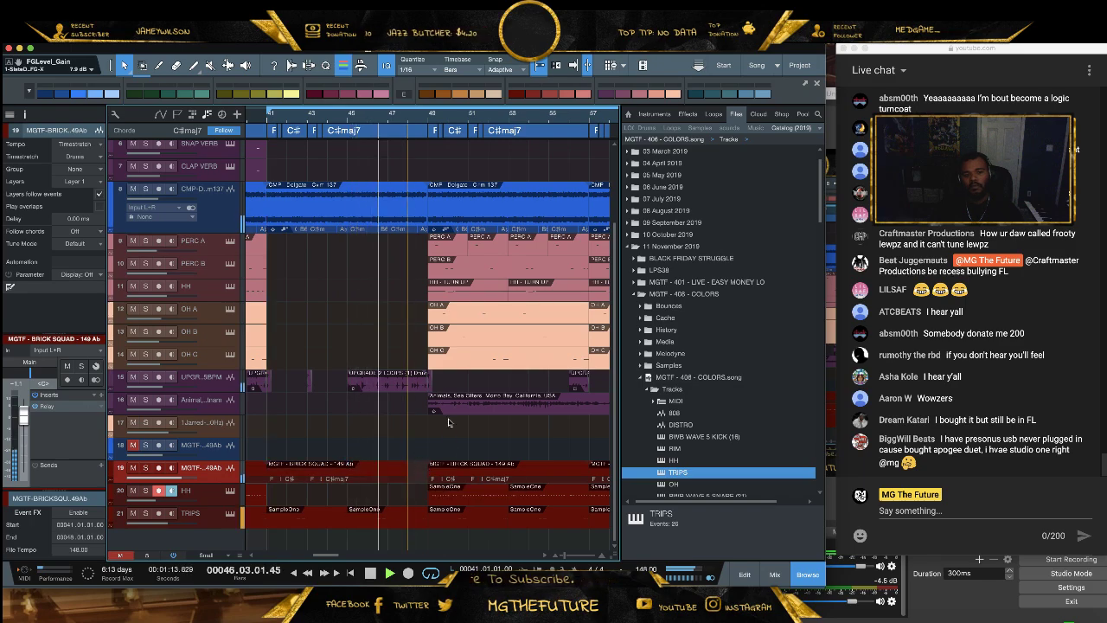
Shorten the CMP-Delgate event that starts at bar 57 so it ends at beat 3 of bar 64
{"action": "scroll", "coordinate": [427, 111], "scroll_direction": "down", "scroll_amount": 2}
{"action": "left_click_drag", "start_coordinate": [427, 111], "coordinate": [332, 114]}
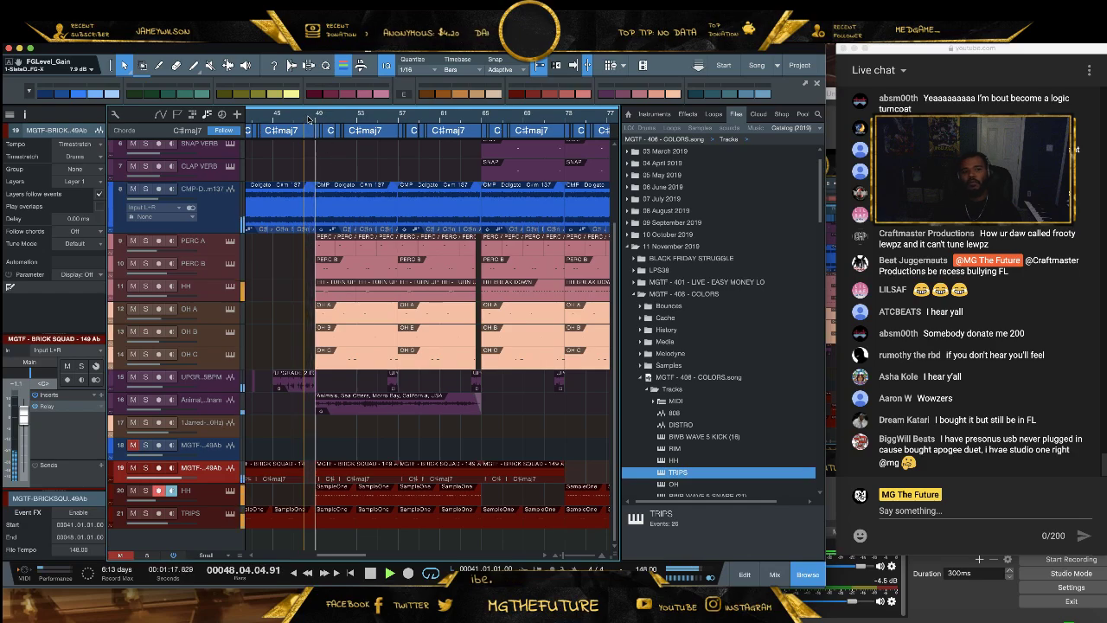
{"action": "left_click_drag", "start_coordinate": [428, 118], "coordinate": [356, 128]}
{"action": "left_click", "coordinate": [427, 215]}
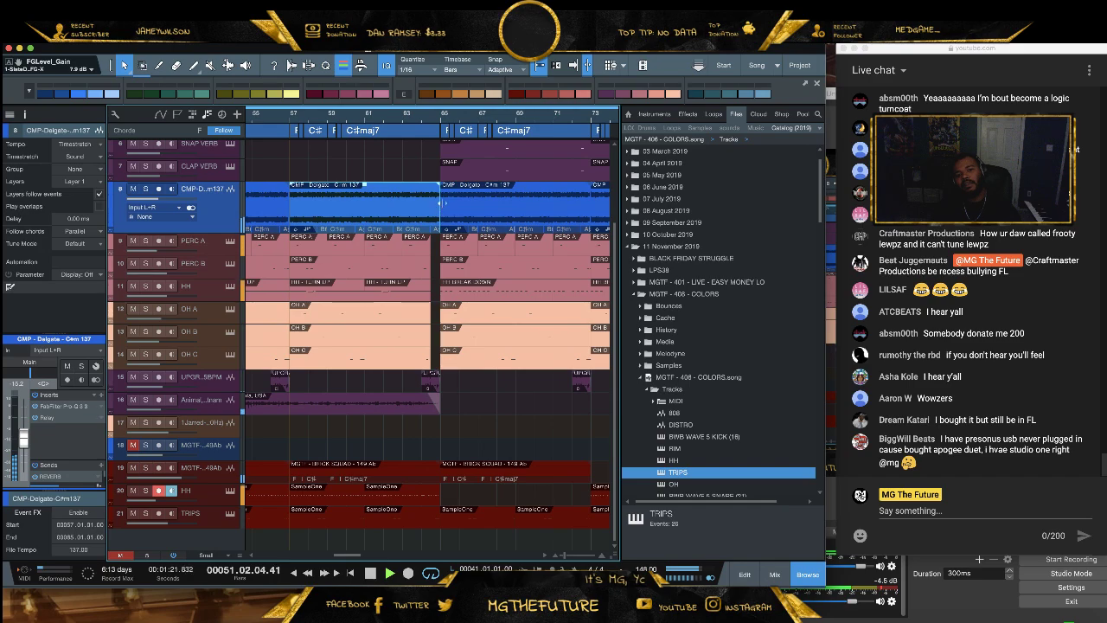
{"action": "left_click", "coordinate": [434, 214]}
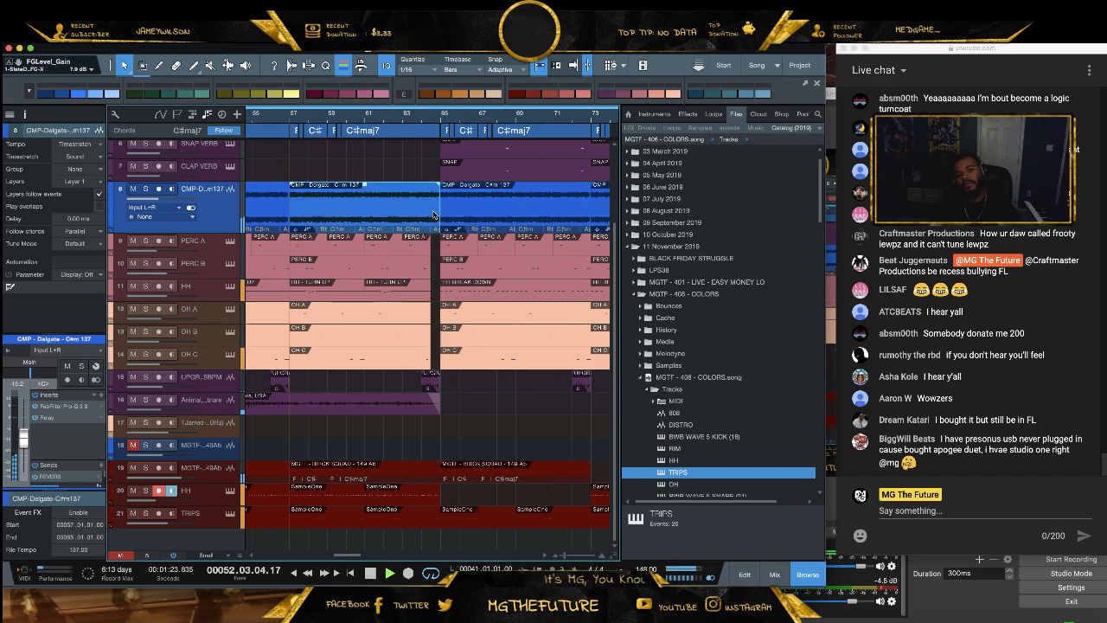
Duplicate the bounced BRICK SQUAD event at bar 65 to fill bars 73 to 81
{"action": "left_click_drag", "start_coordinate": [420, 121], "coordinate": [342, 115]}
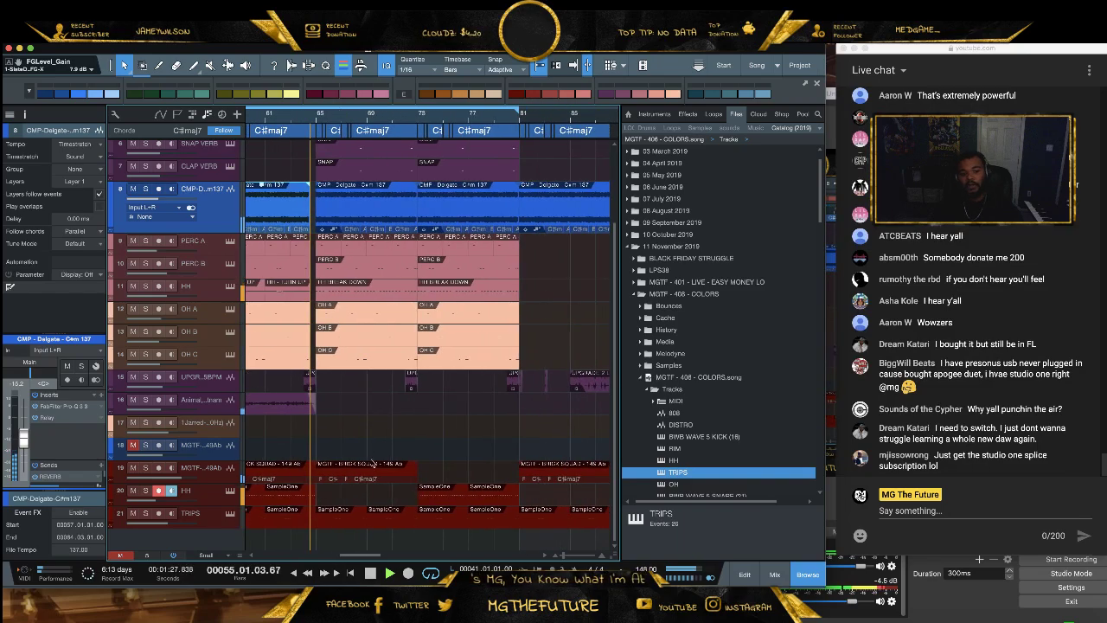
{"action": "left_click", "coordinate": [364, 471]}
{"action": "key", "text": "d"}
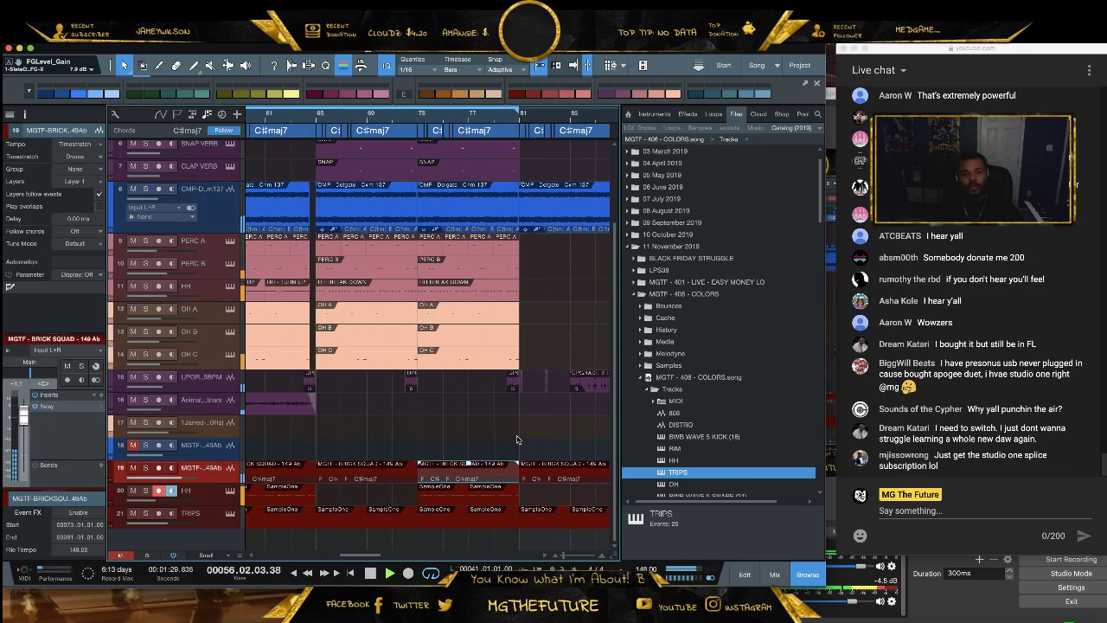
Shorten the CMP-Delgate event that starts at bar 73 so it ends at bar 80, and review the arrangement from bar 41
{"action": "left_click", "coordinate": [508, 200]}
{"action": "left_click_drag", "start_coordinate": [519, 200], "coordinate": [507, 200]}
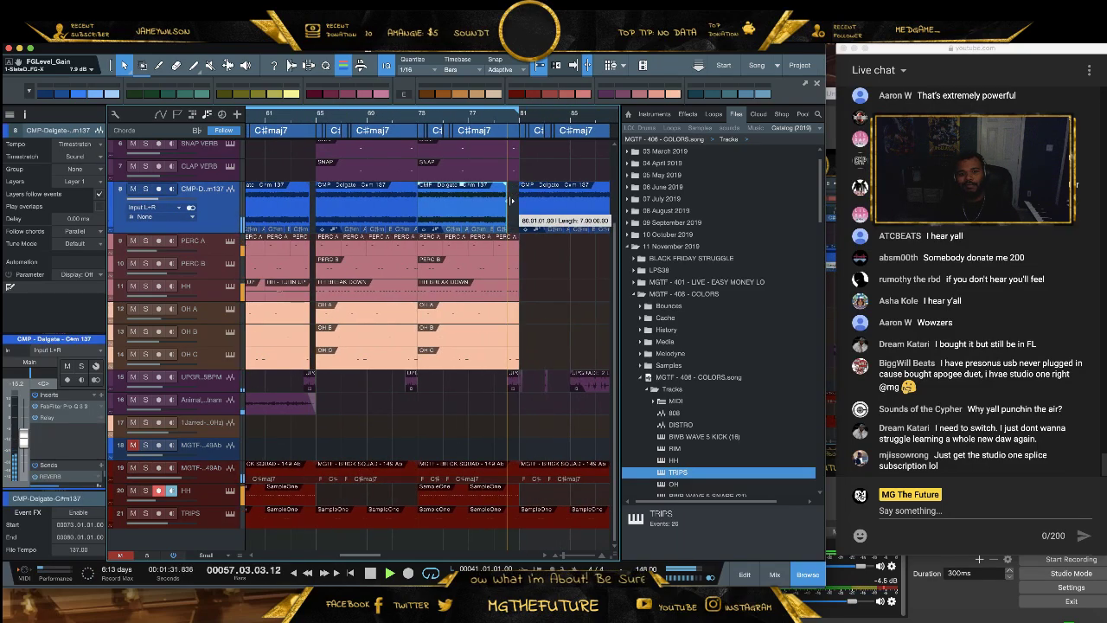
{"action": "key", "text": "w"}
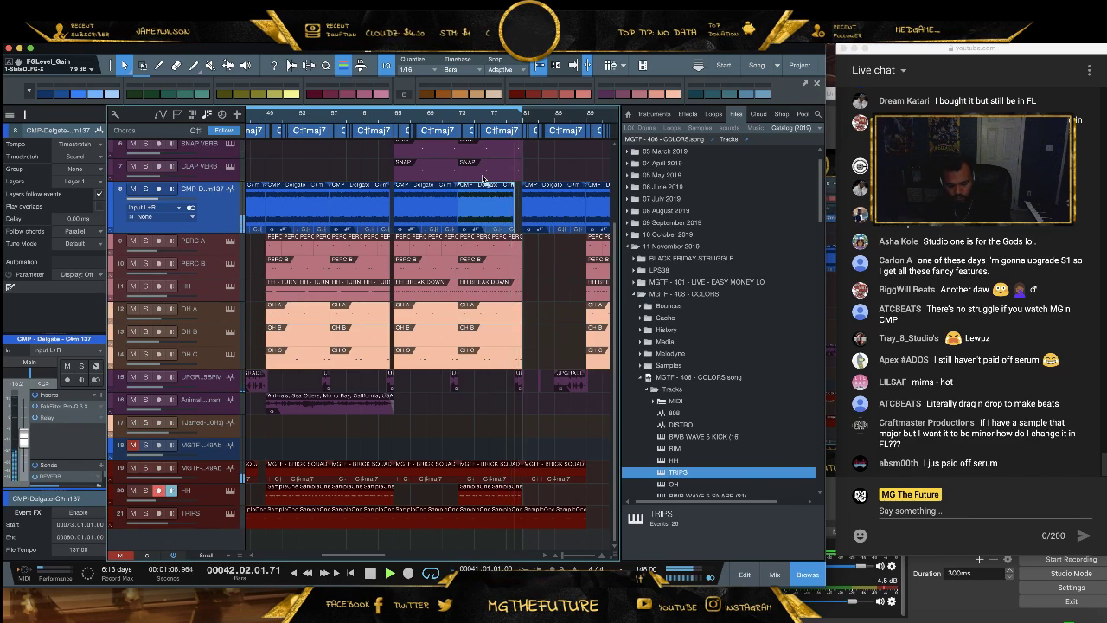
{"action": "key", "text": "space"}
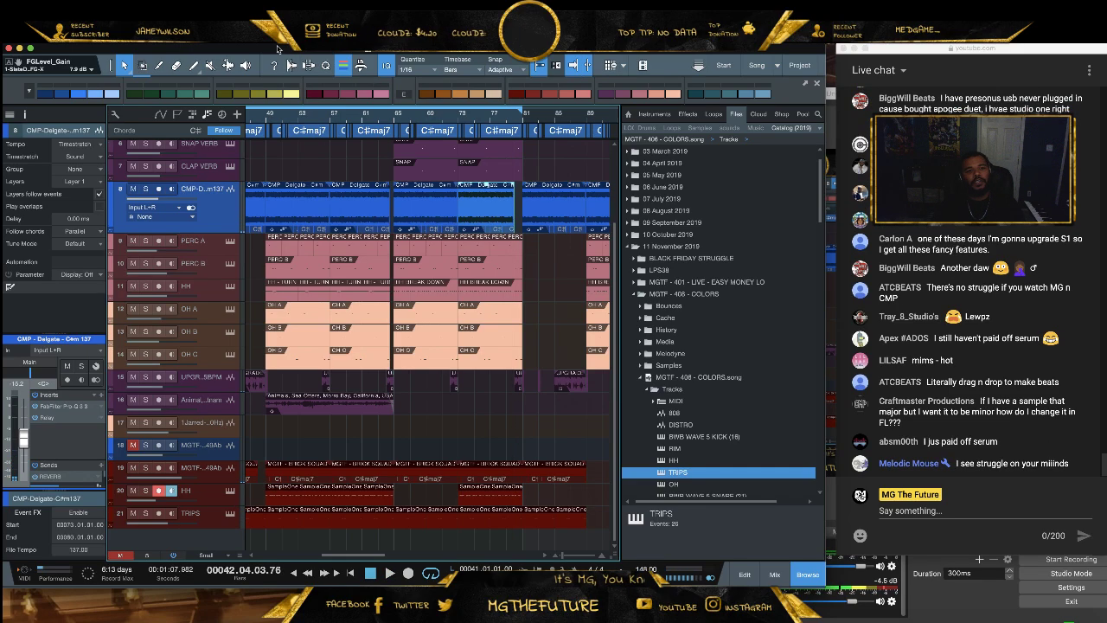
Save the song and copy its external audio files to the Media Folder
{"action": "left_click", "coordinate": [94, 35]}
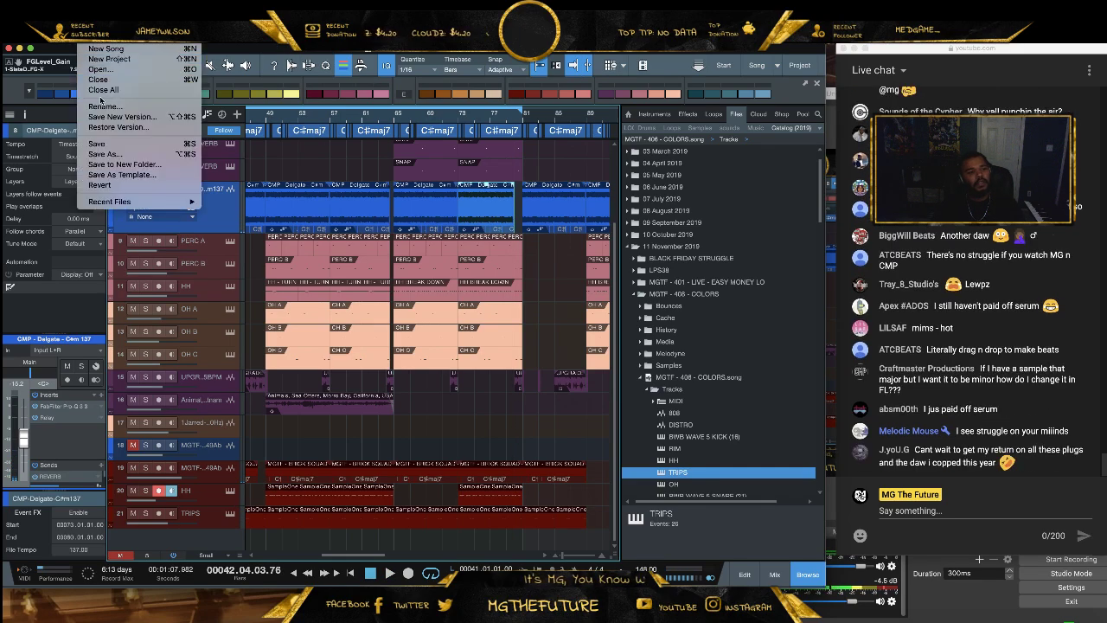
{"action": "left_click", "coordinate": [102, 144]}
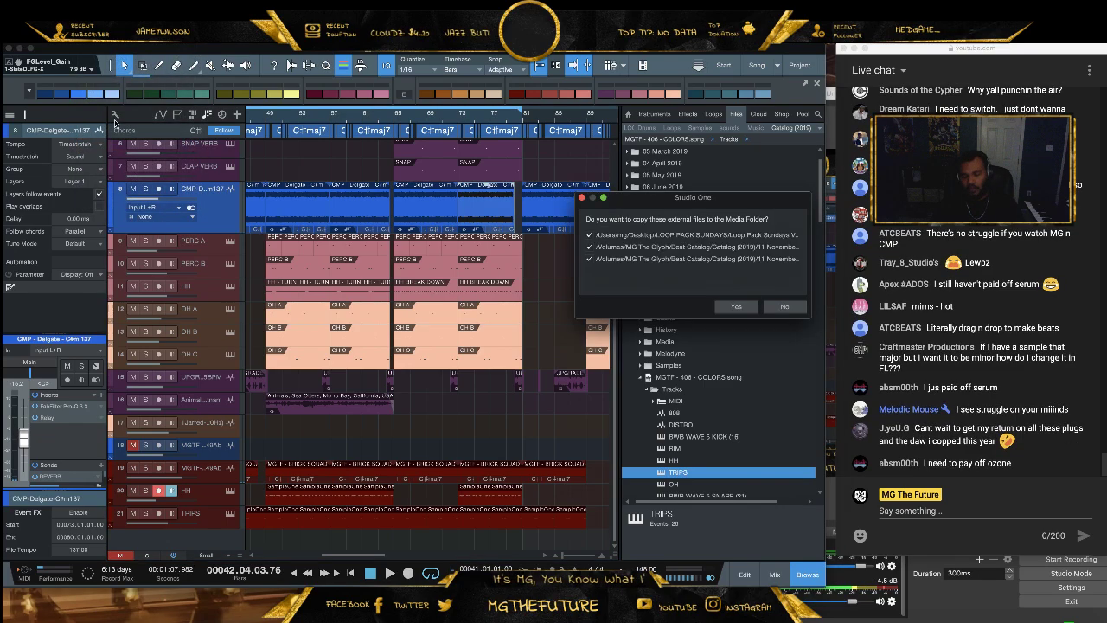
{"action": "left_click", "coordinate": [735, 306]}
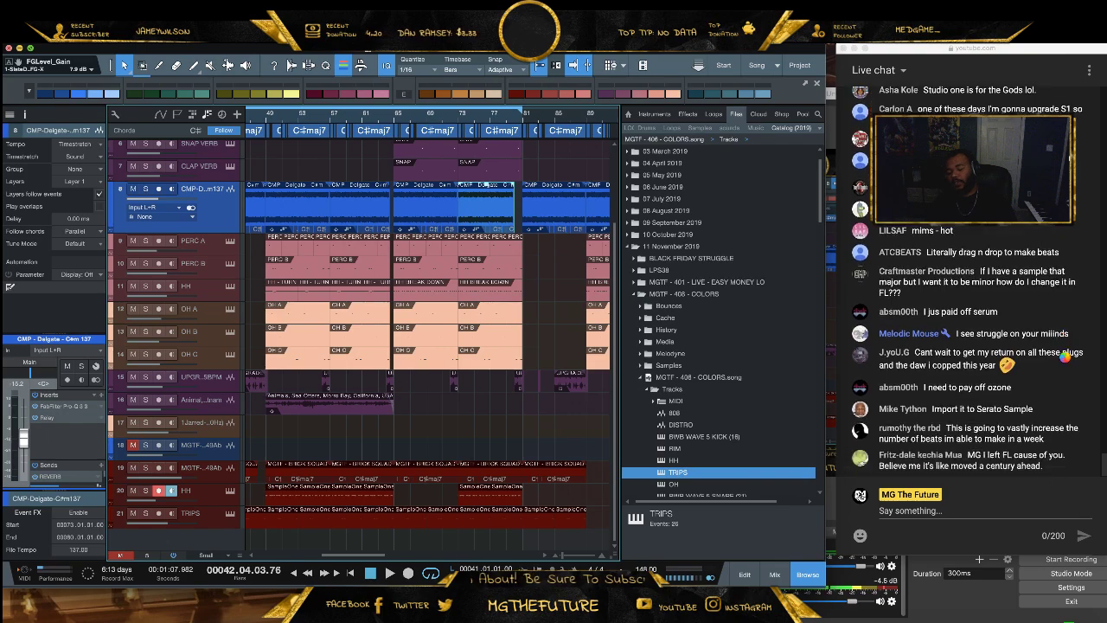
Switch to OBS, move its window clear of the live chat, and bring the chat window into focus
{"action": "key", "text": "ctrl+Left"}
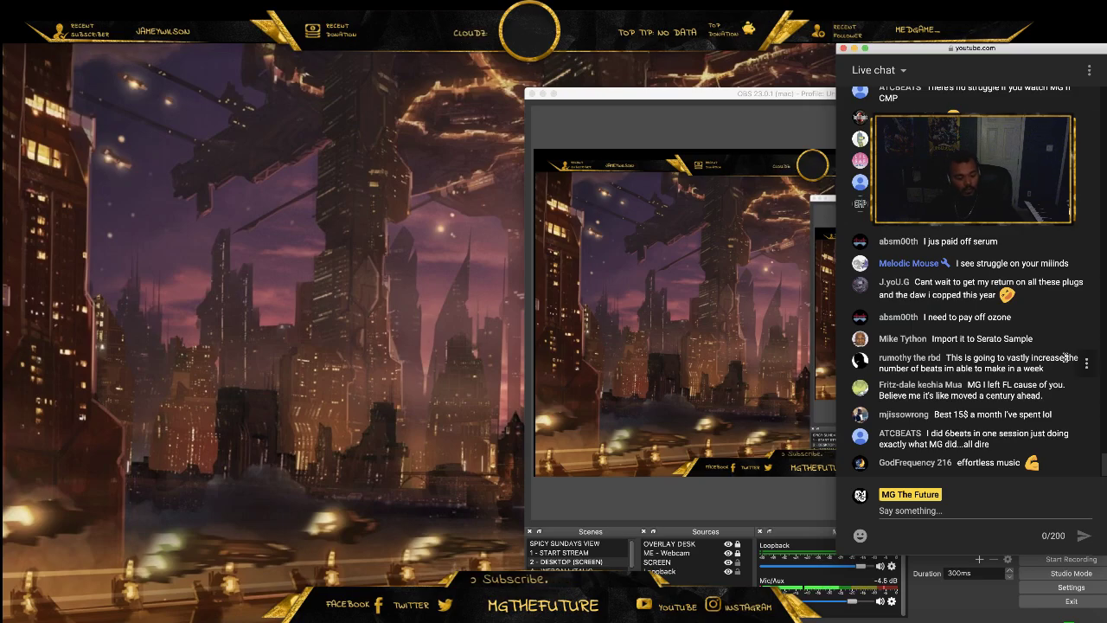
{"action": "double_click", "coordinate": [763, 103]}
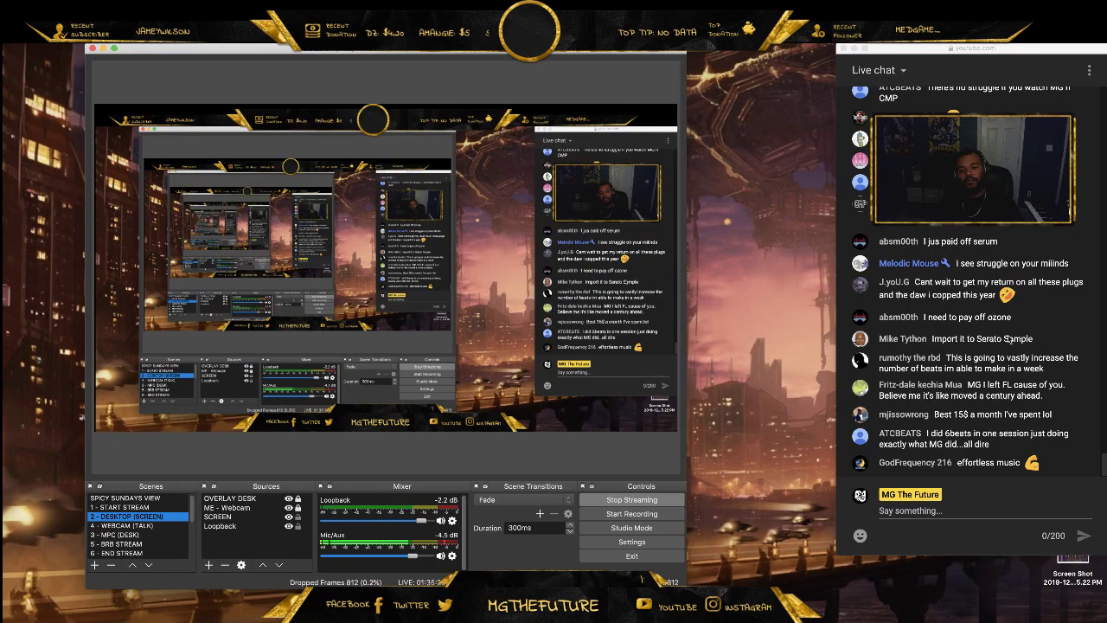
{"action": "left_click", "coordinate": [1010, 337]}
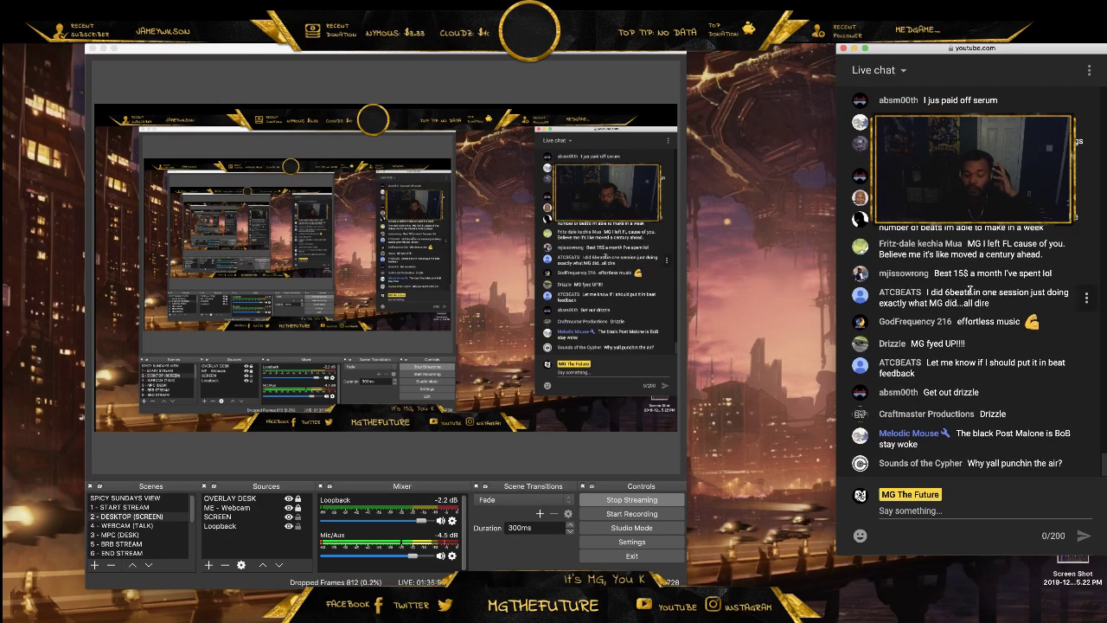
Review the earlier viewer messages in the live chat and return to the newest ones
{"action": "scroll", "coordinate": [969, 290], "scroll_direction": "up", "scroll_amount": 1}
{"action": "scroll", "coordinate": [967, 288], "scroll_direction": "up", "scroll_amount": 5}
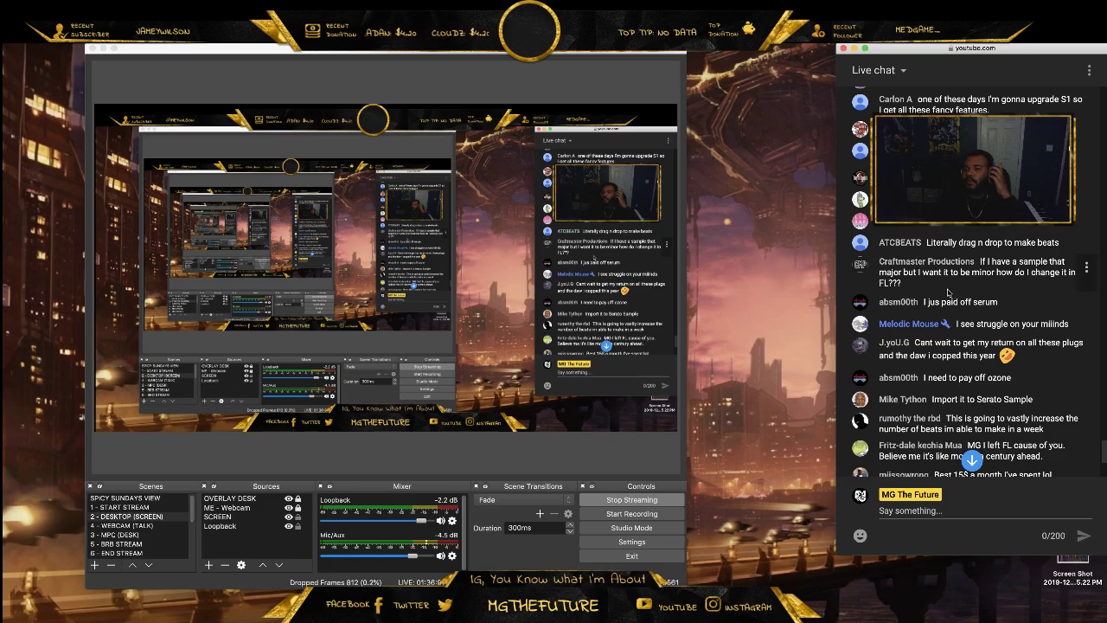
{"action": "scroll", "coordinate": [947, 292], "scroll_direction": "down", "scroll_amount": 10}
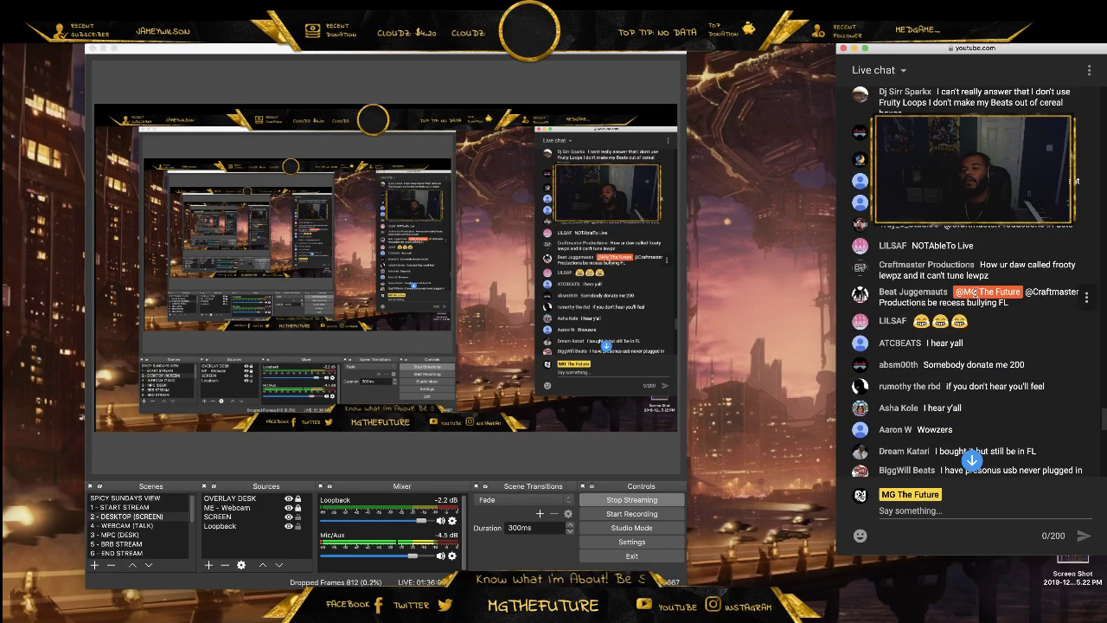
{"action": "scroll", "coordinate": [970, 281], "scroll_direction": "down", "scroll_amount": 10}
{"action": "scroll", "coordinate": [970, 276], "scroll_direction": "down", "scroll_amount": 10}
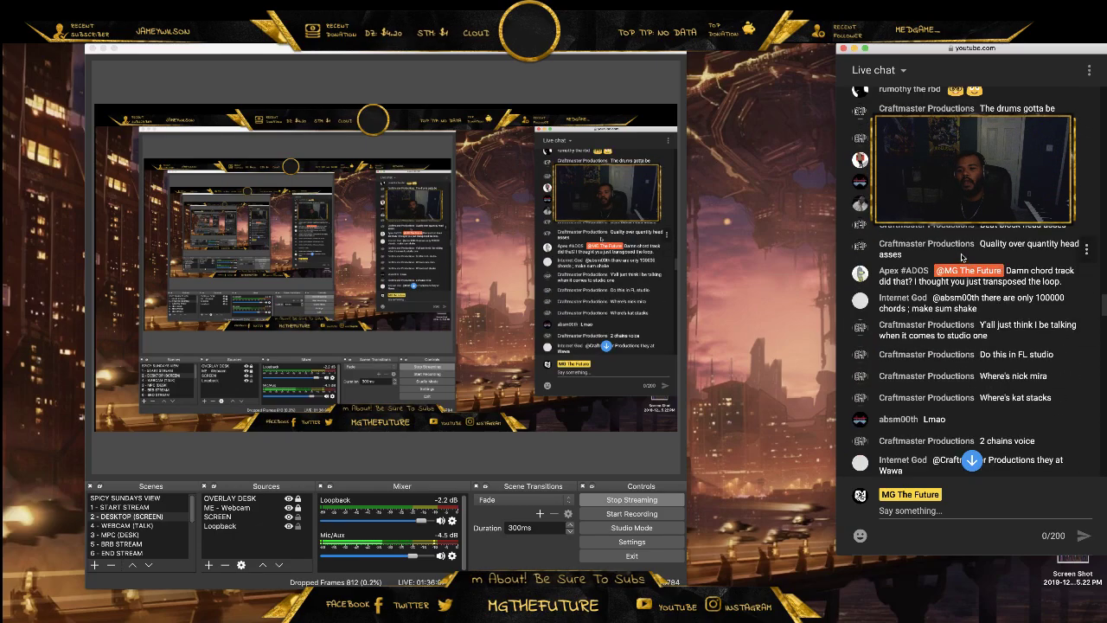
{"action": "scroll", "coordinate": [962, 257], "scroll_direction": "down", "scroll_amount": 10}
{"action": "scroll", "coordinate": [966, 232], "scroll_direction": "down", "scroll_amount": 10}
{"action": "scroll", "coordinate": [962, 232], "scroll_direction": "up", "scroll_amount": 5}
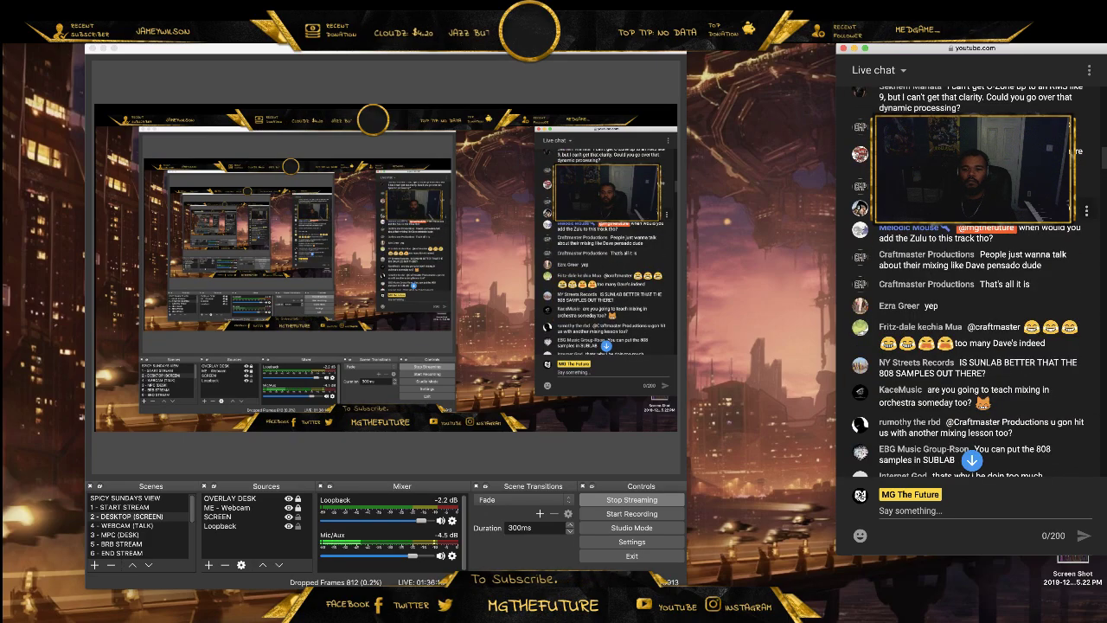
{"action": "scroll", "coordinate": [963, 276], "scroll_direction": "down", "scroll_amount": 10}
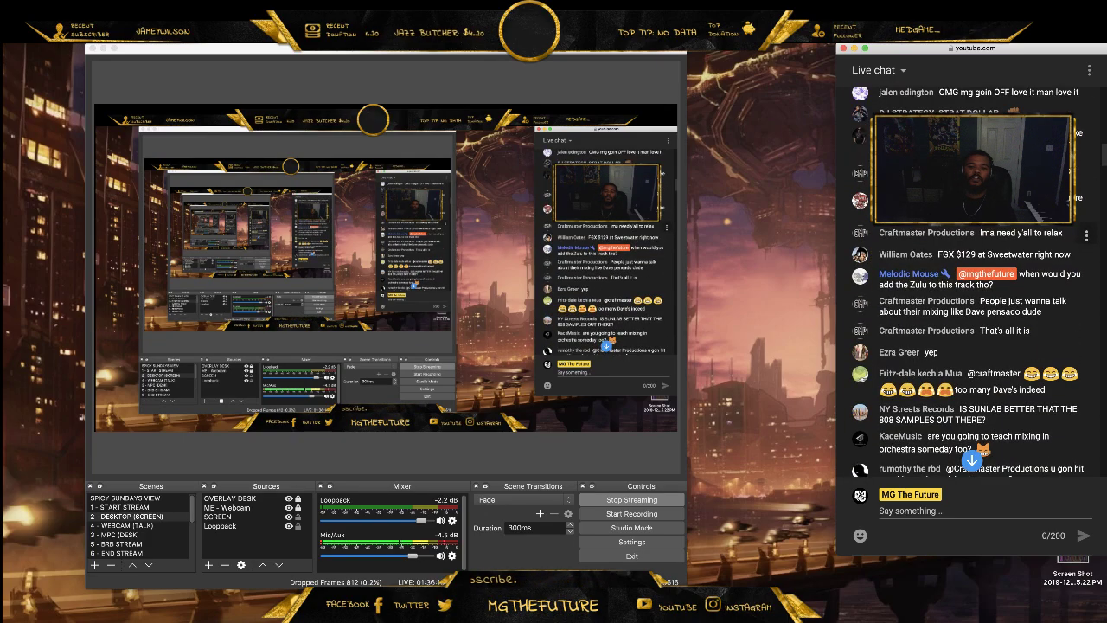
{"action": "scroll", "coordinate": [994, 226], "scroll_direction": "down", "scroll_amount": 10}
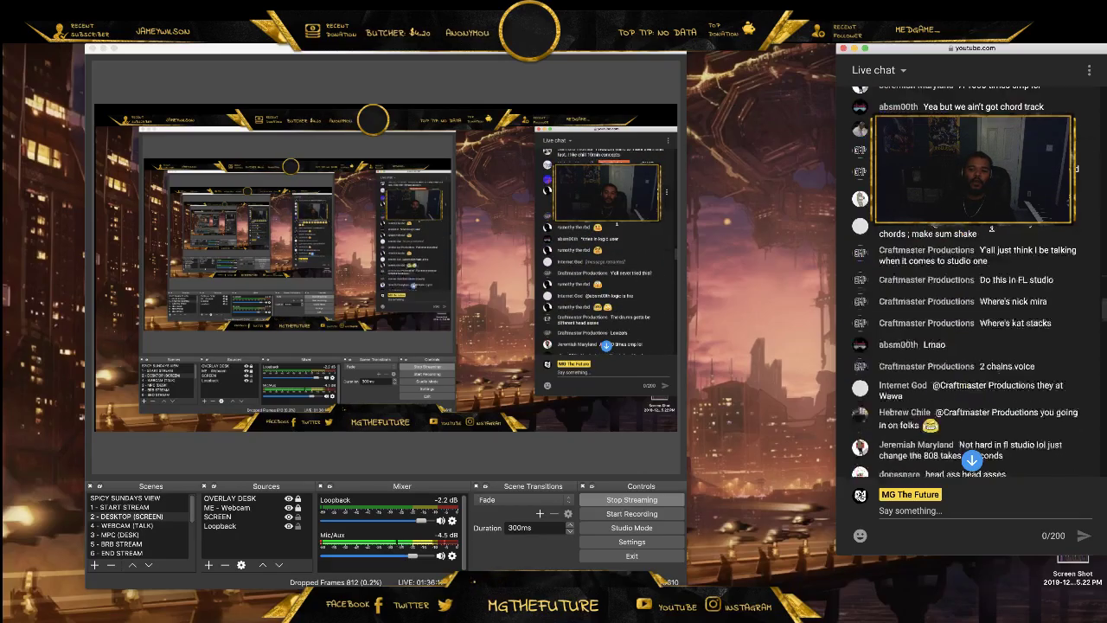
{"action": "scroll", "coordinate": [979, 228], "scroll_direction": "down", "scroll_amount": 3}
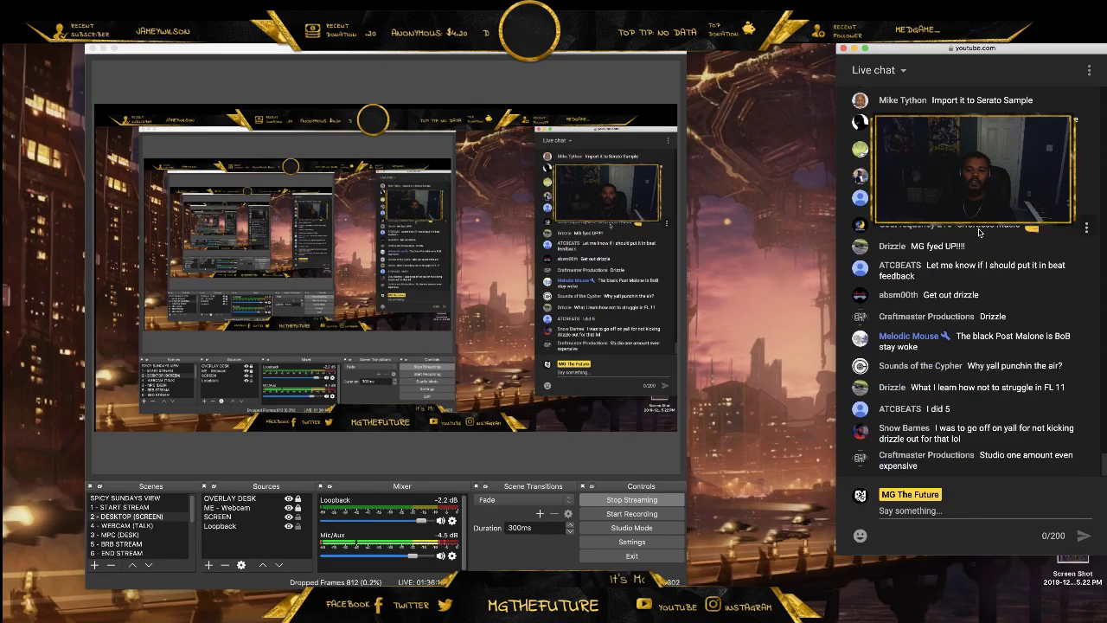